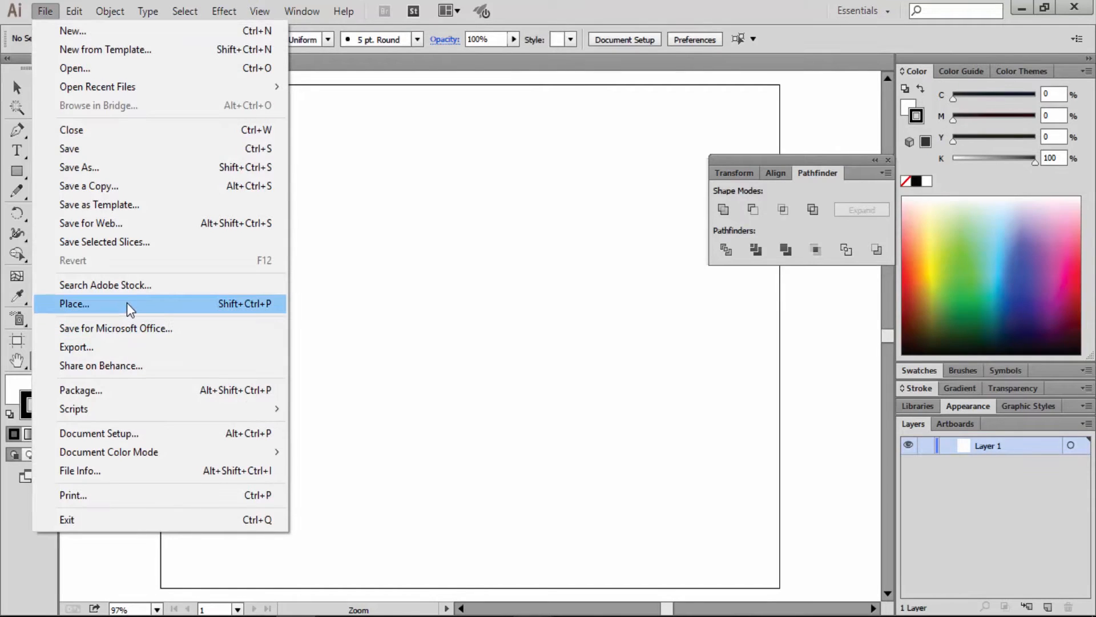
# Place the image stockvault-dog-portrait133186 on the artboard as a linked file
pyautogui.click(127, 303)
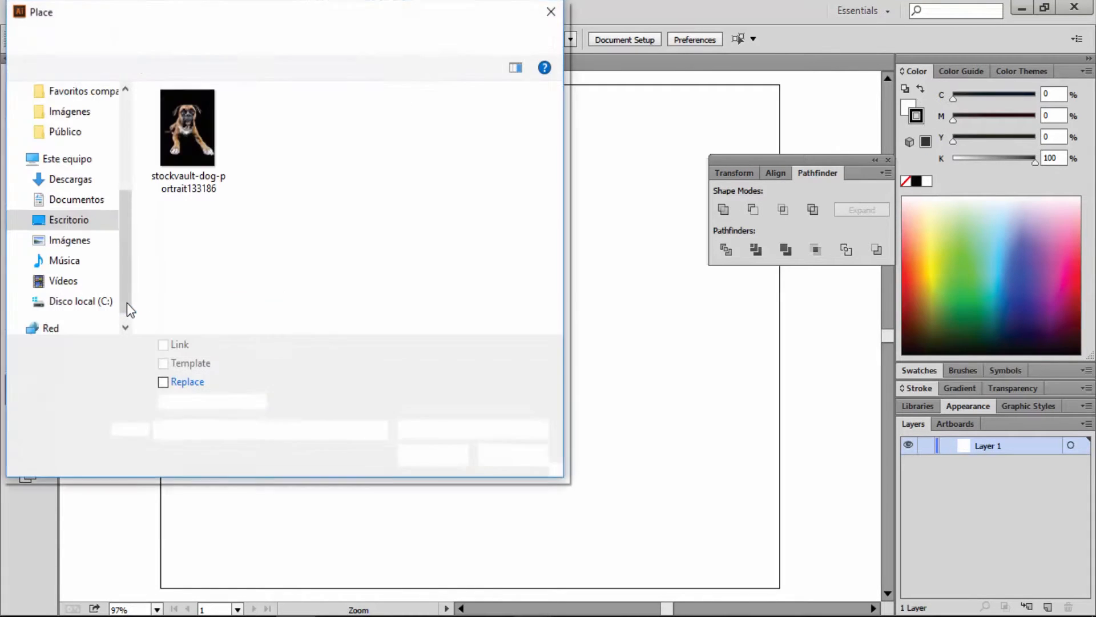
pyautogui.click(184, 140)
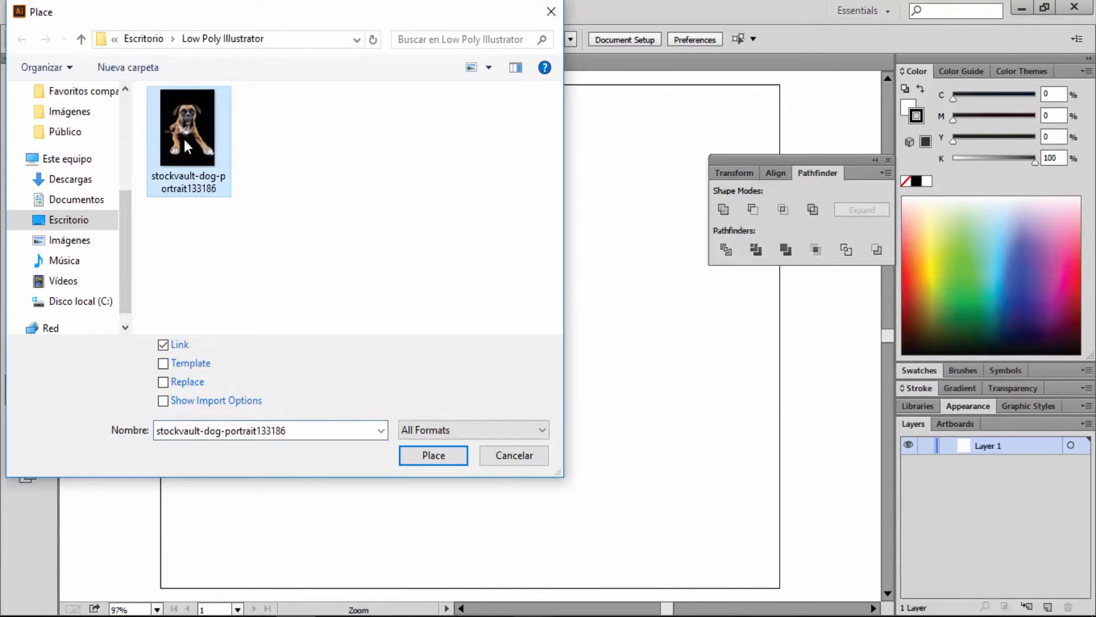
pyautogui.click(412, 457)
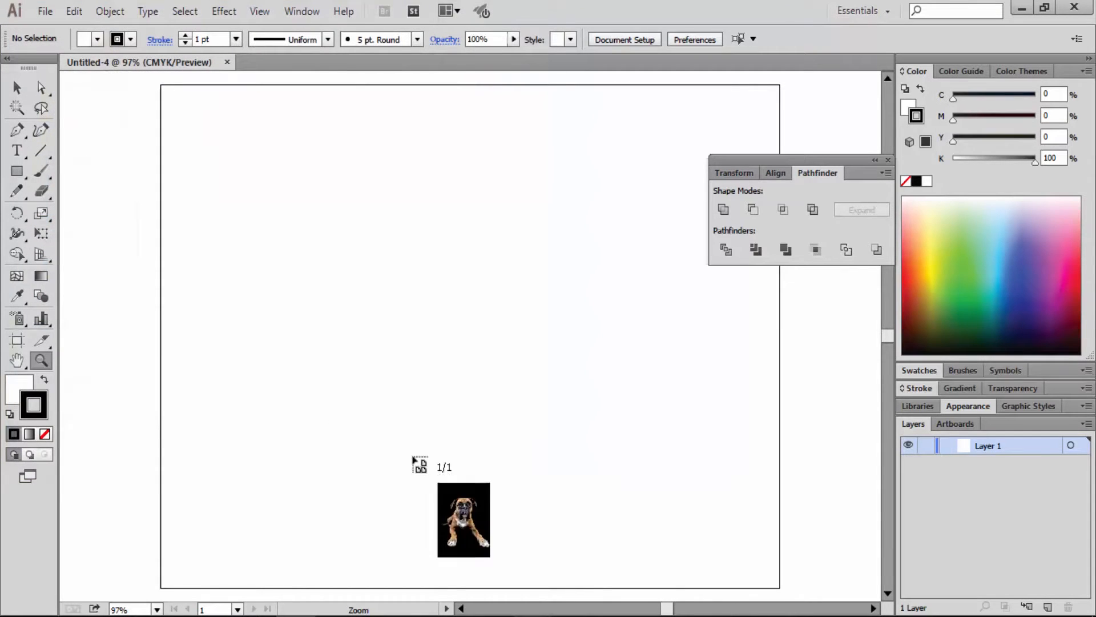
pyautogui.click(366, 244)
pyautogui.click(366, 243)
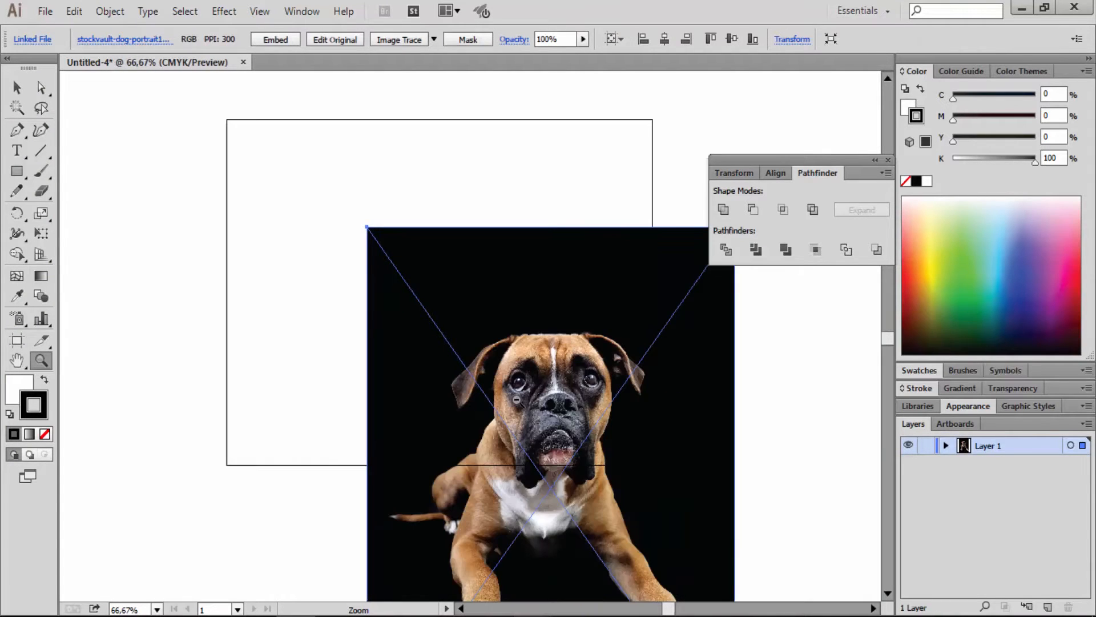
# Enlarge the dog photo proportionally to about the artboard's width and reposition it so the head sits on the artboard
pyautogui.press('v')
pyautogui.moveTo(513, 335); pyautogui.dragTo(439, 269)
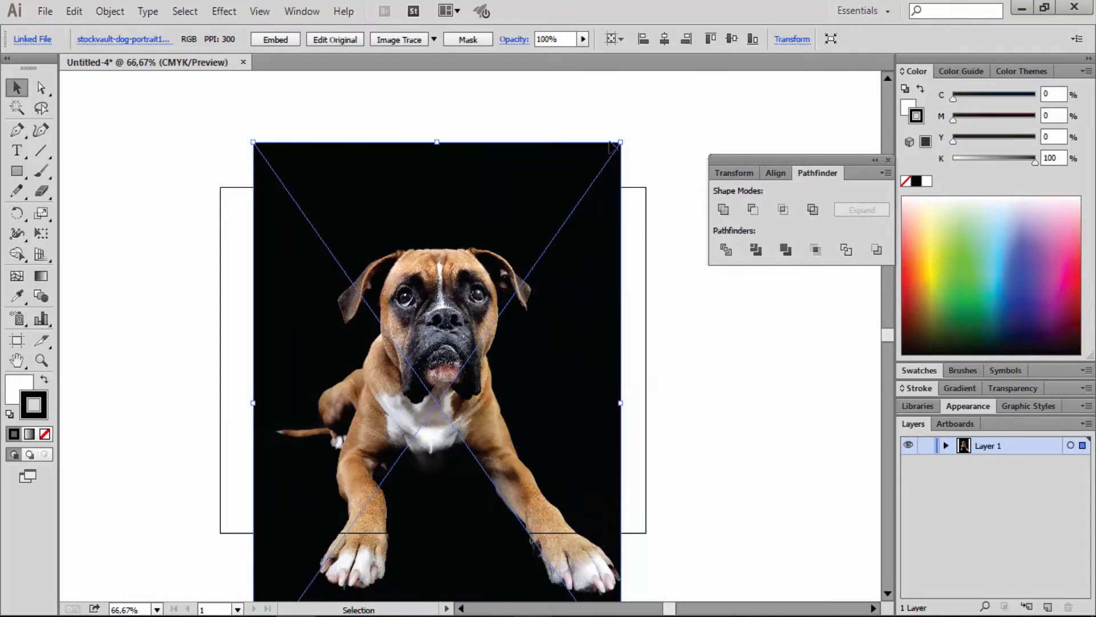
pyautogui.moveTo(623, 143); pyautogui.dragTo(738, 79)
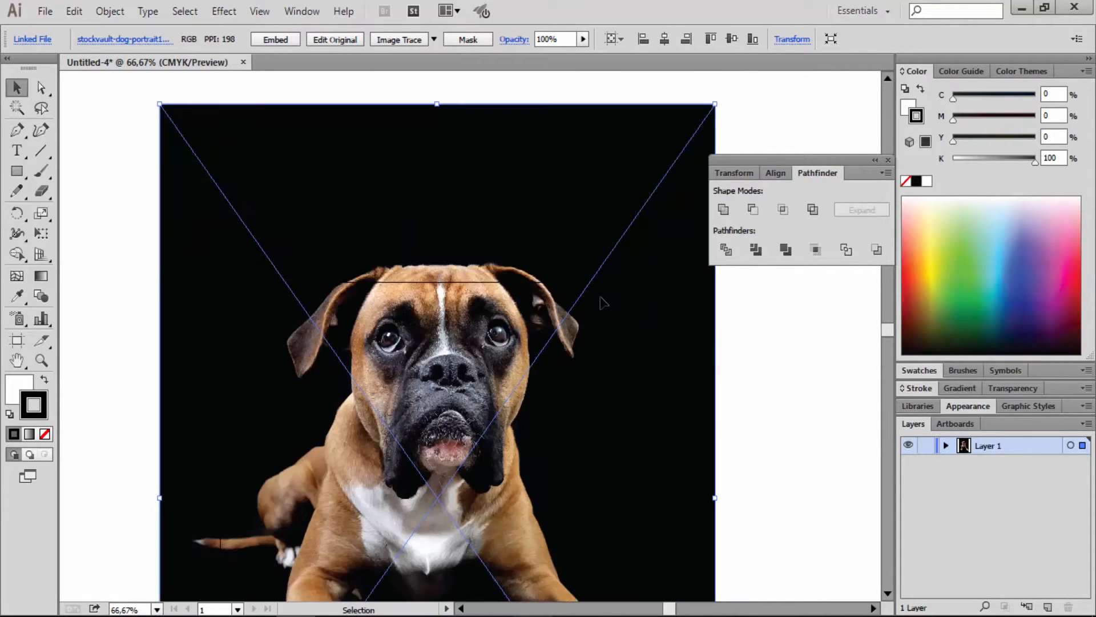
pyautogui.moveTo(526, 194); pyautogui.dragTo(523, 257)
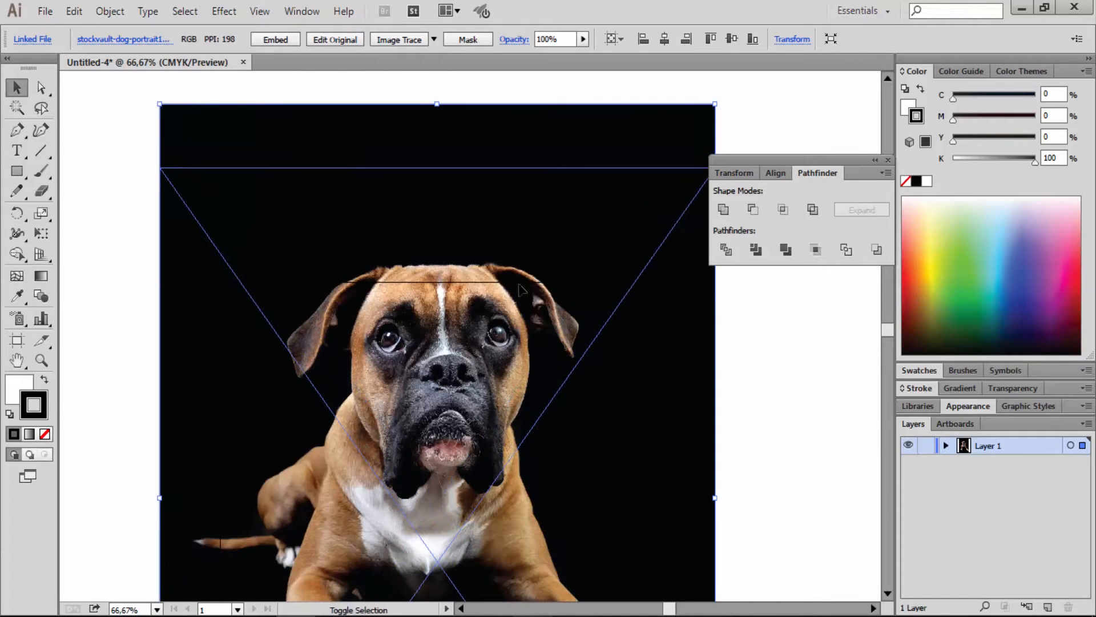
pyautogui.moveTo(507, 303); pyautogui.dragTo(524, 263)
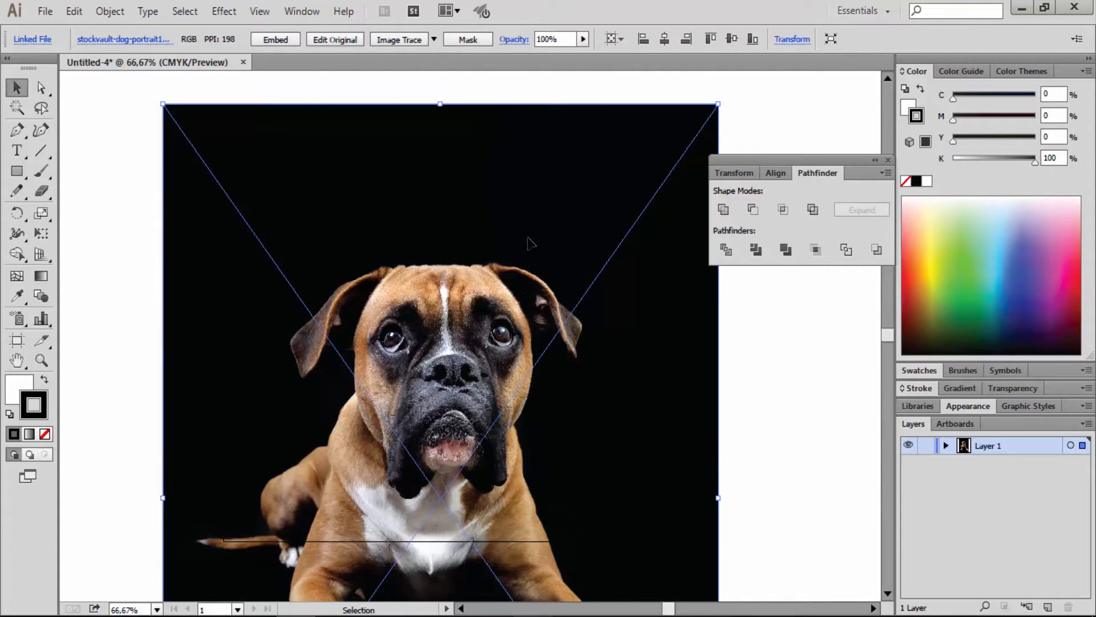
pyautogui.moveTo(533, 216); pyautogui.dragTo(533, 225)
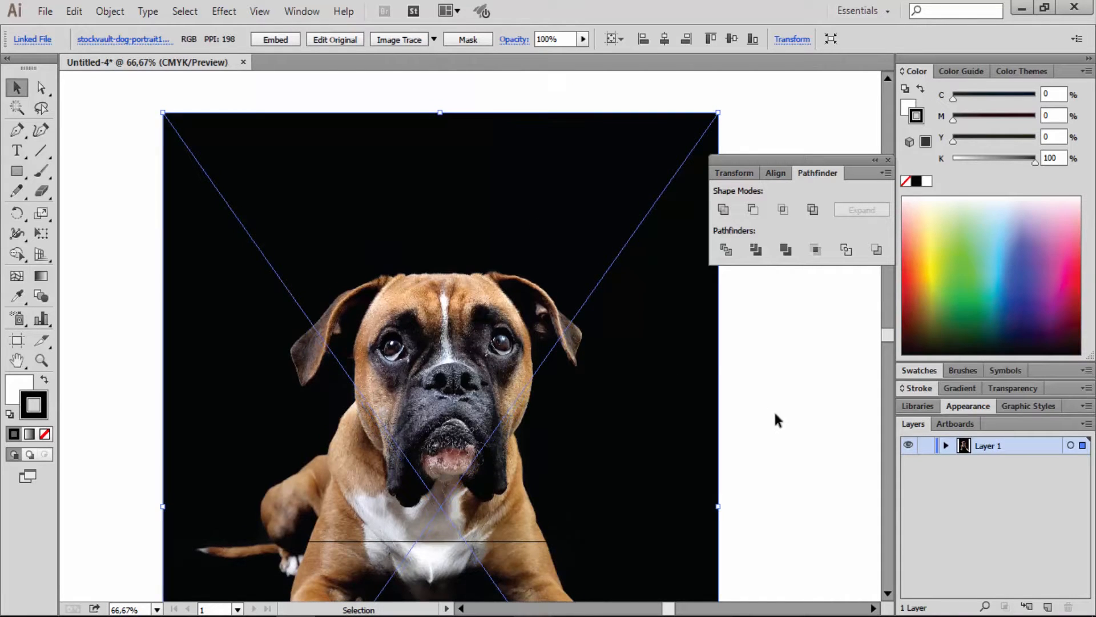
pyautogui.click(776, 412)
# Show the document grid over the dog photo and turn on Snap to Grid
pyautogui.moveTo(503, 377); pyautogui.dragTo(509, 323)
pyautogui.press('z')
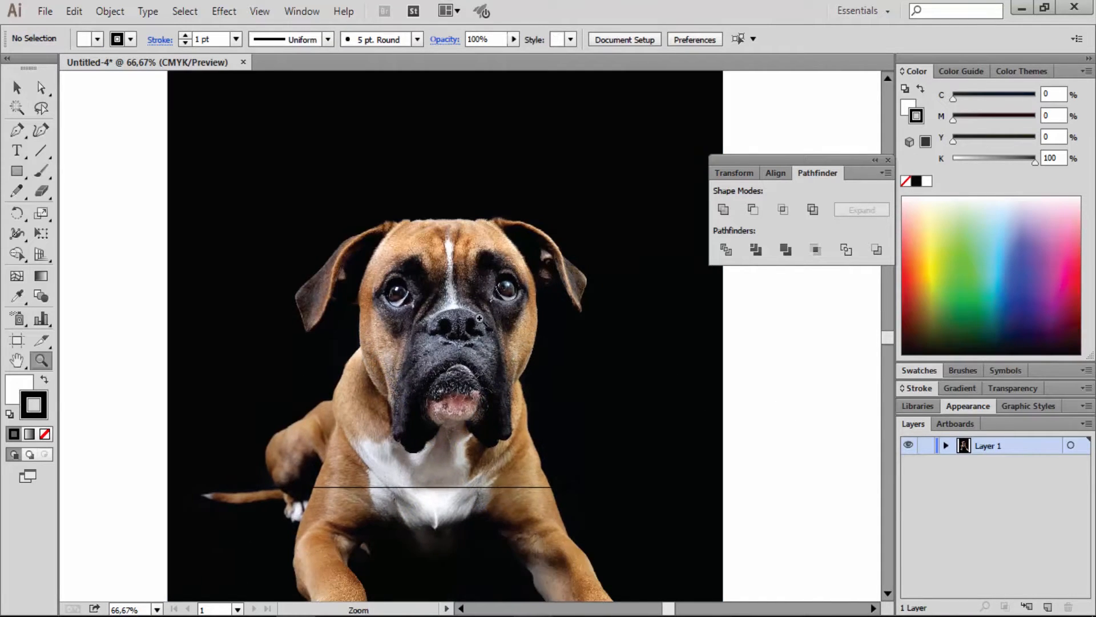
pyautogui.click(480, 318)
pyautogui.scroll(-1, 483, 359)
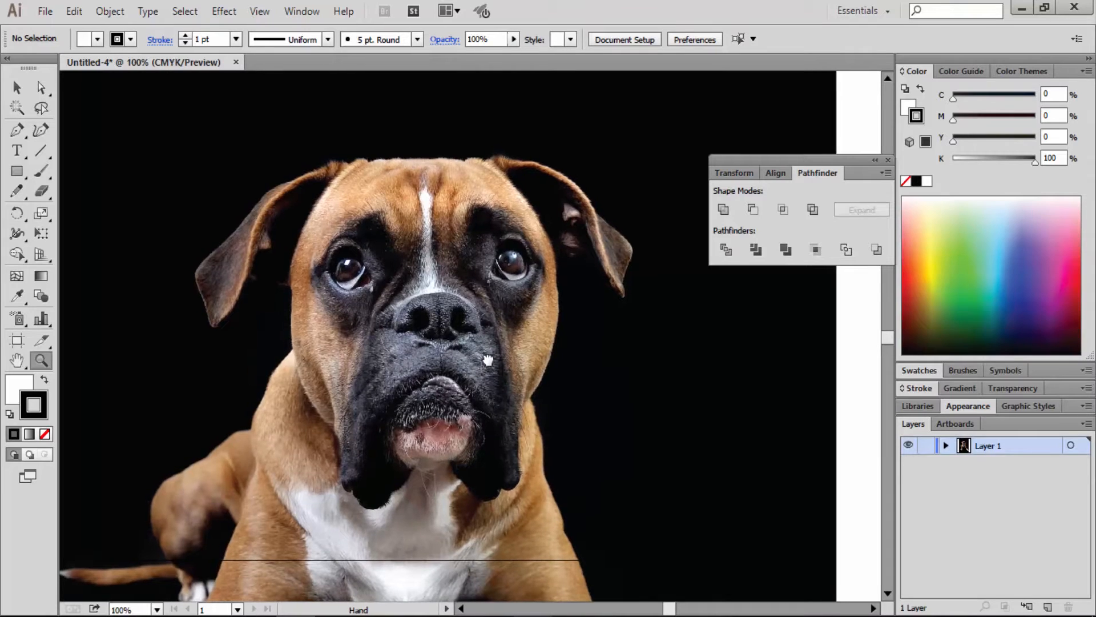
pyautogui.press('v')
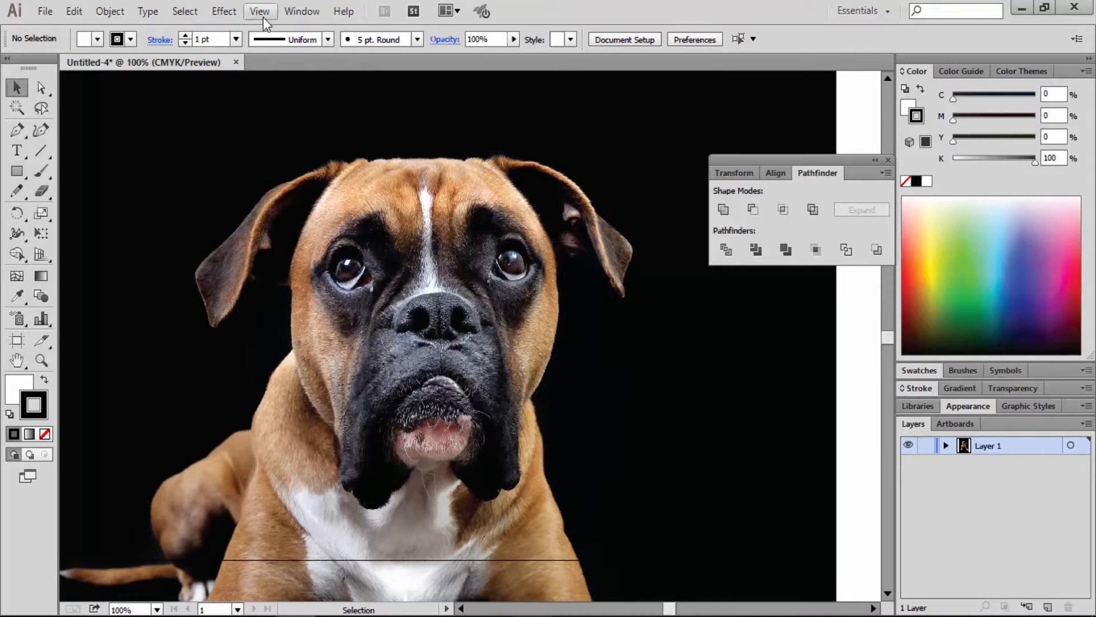
pyautogui.click(263, 14)
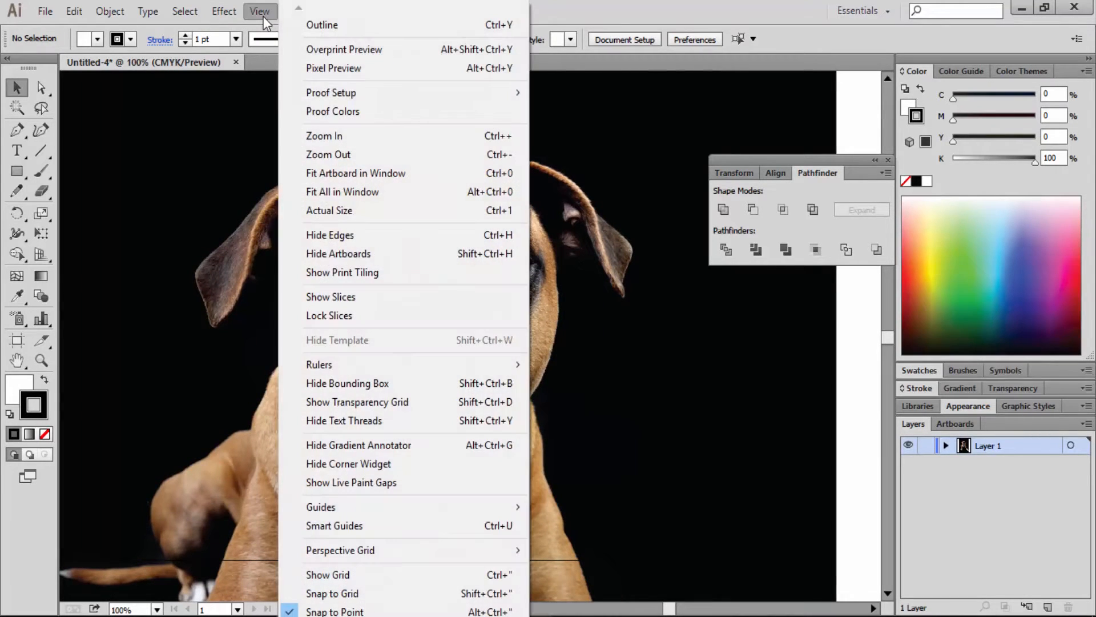
pyautogui.click(352, 573)
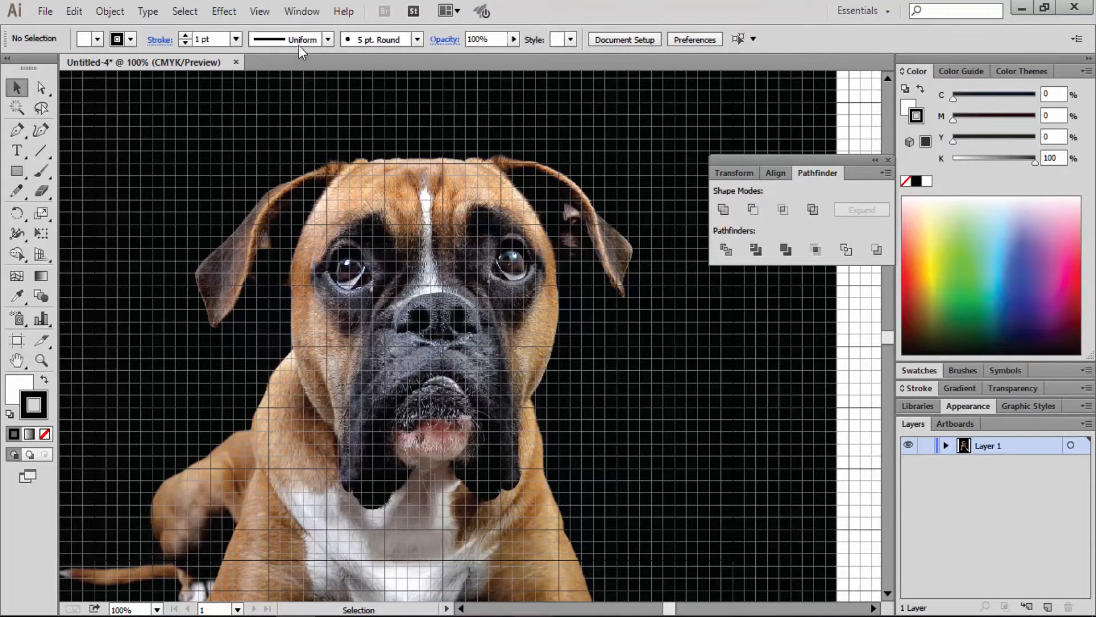
pyautogui.click(265, 10)
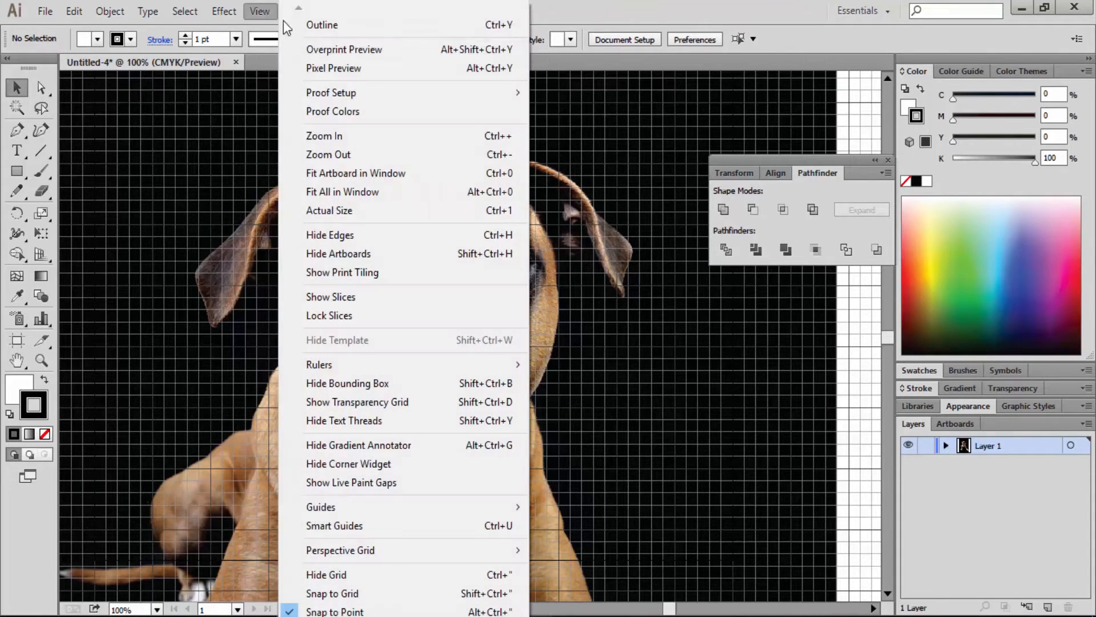
pyautogui.click(328, 593)
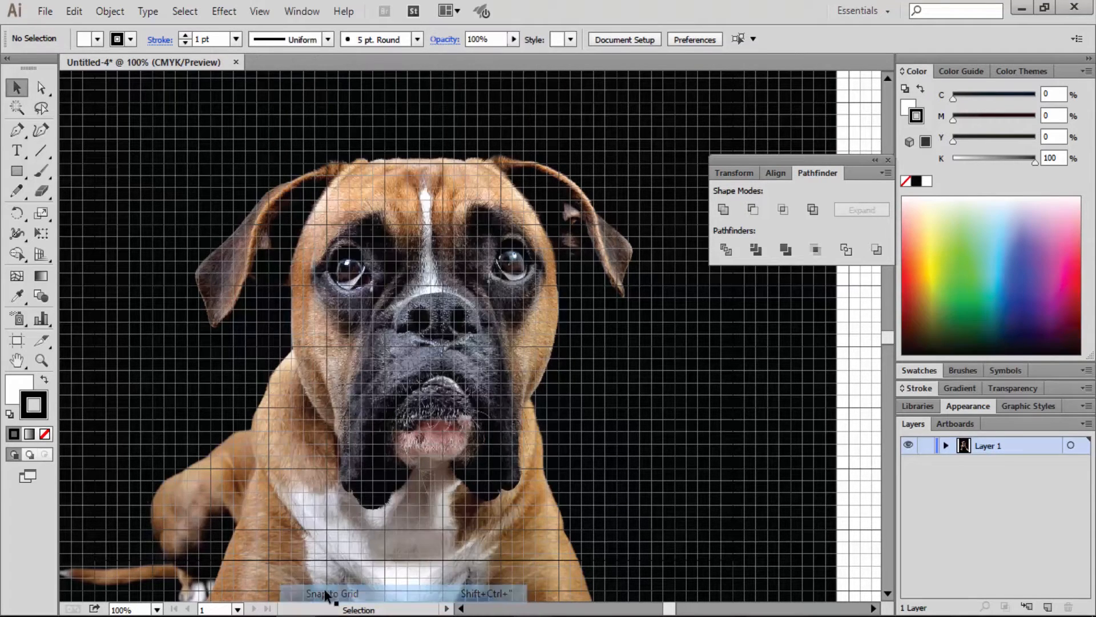
# Review the grid color, gridline spacing and subdivisions in the Guides & Grid preferences without changing them
pyautogui.press('z')
pyautogui.click(434, 253)
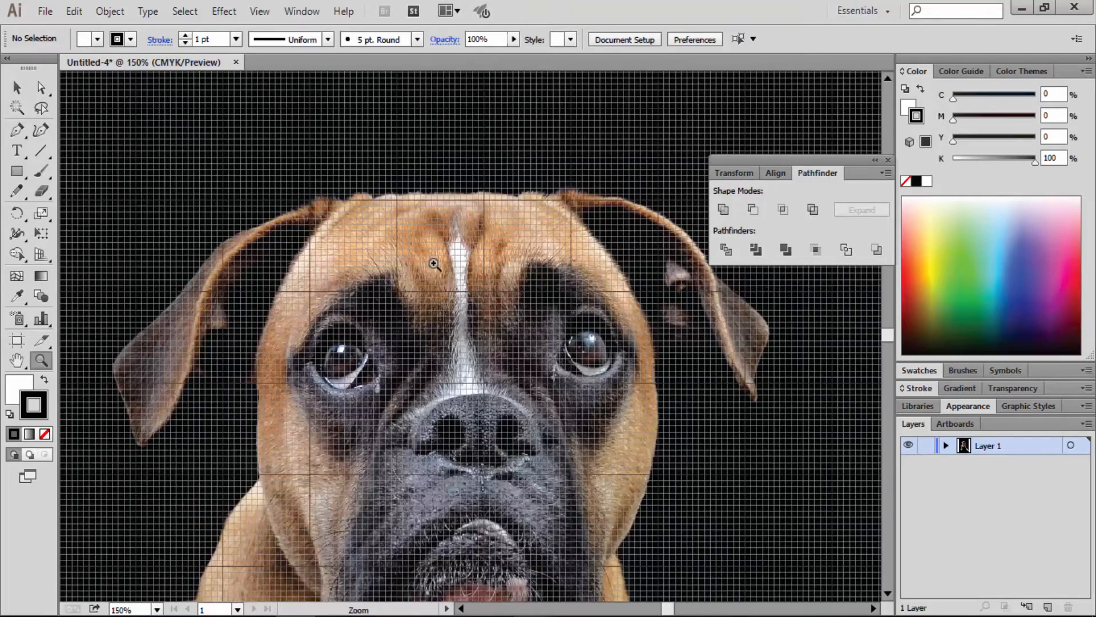
pyautogui.scroll(-2, 454, 331)
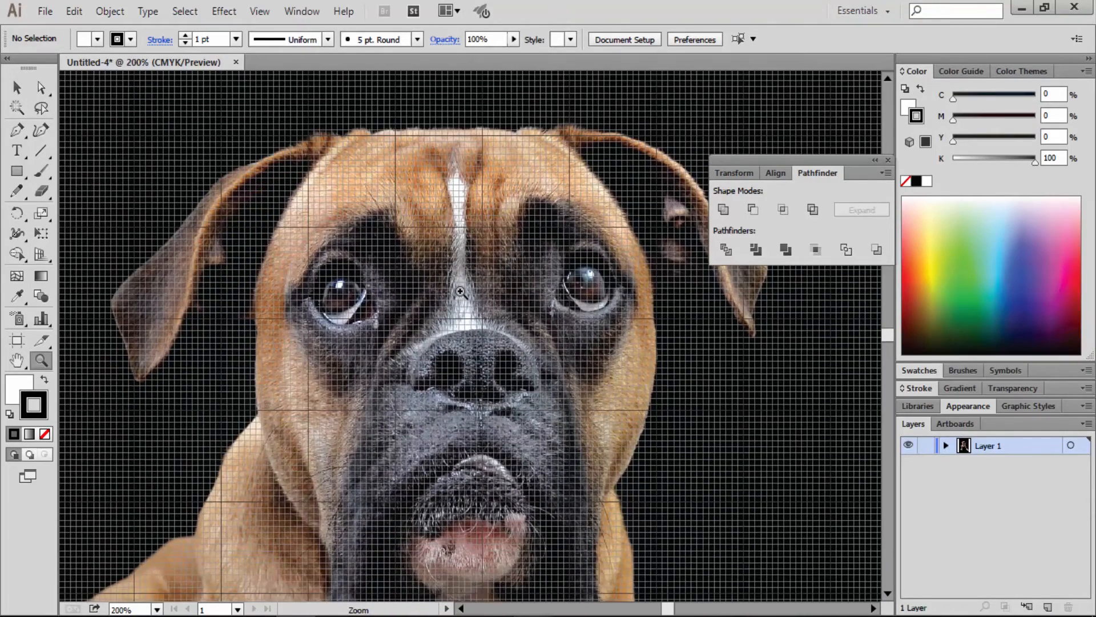
pyautogui.click(460, 292)
pyautogui.click(49, 12)
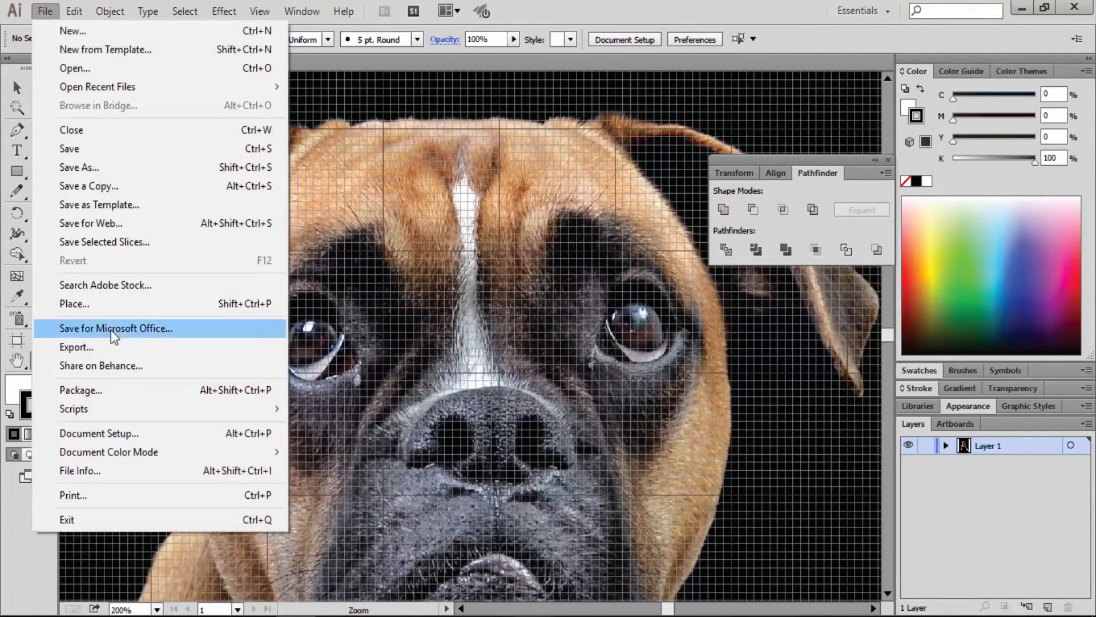
pyautogui.moveTo(74, 11)
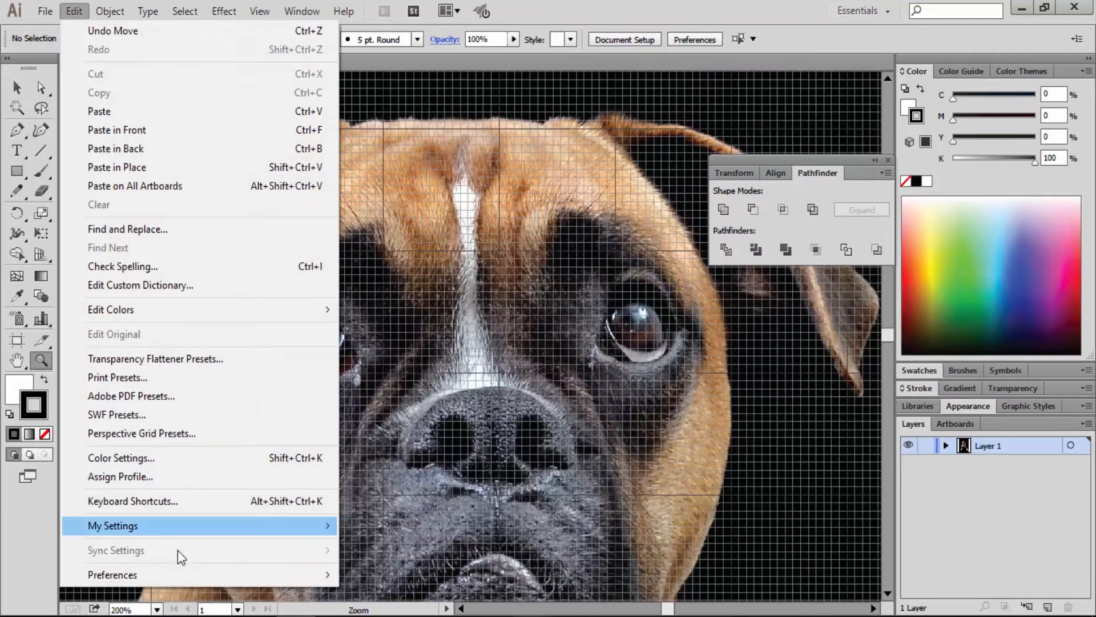
pyautogui.moveTo(266, 573)
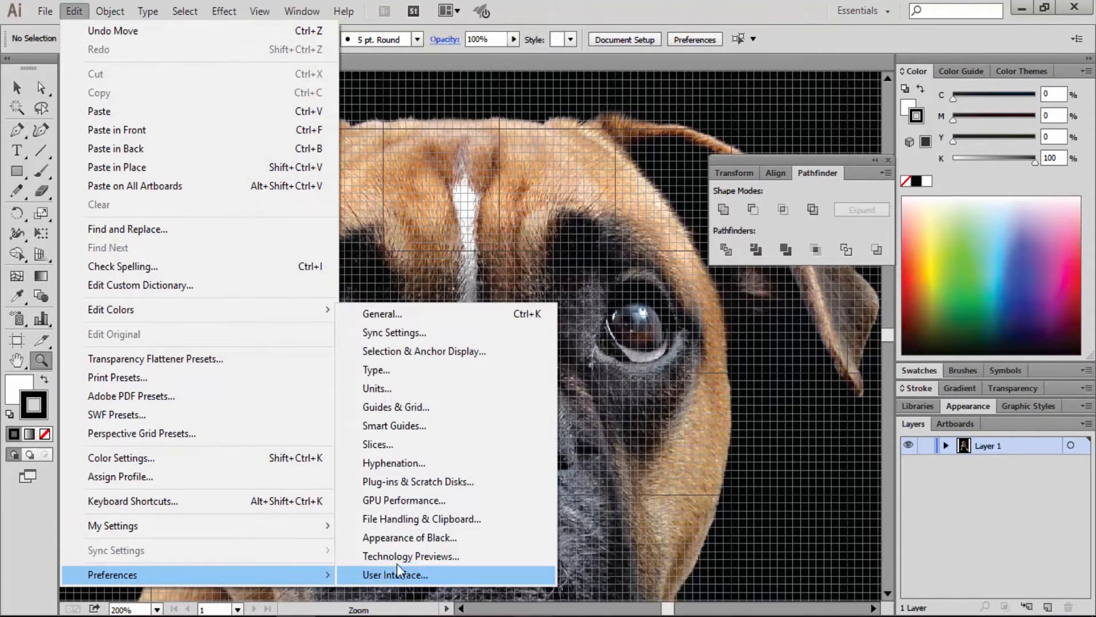
pyautogui.click(426, 407)
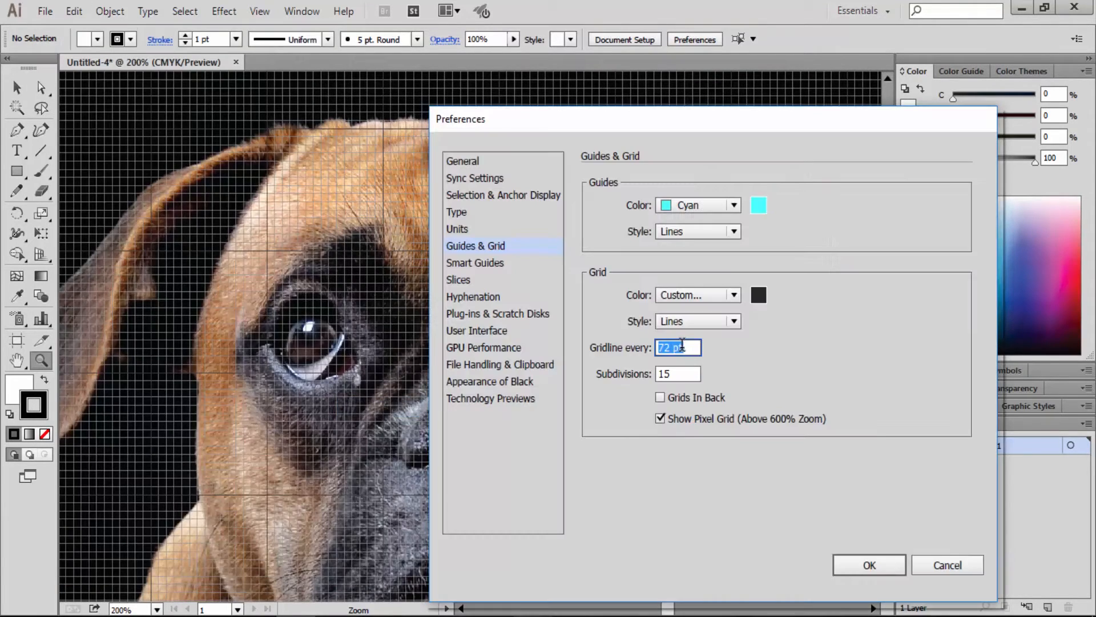
pyautogui.click(759, 294)
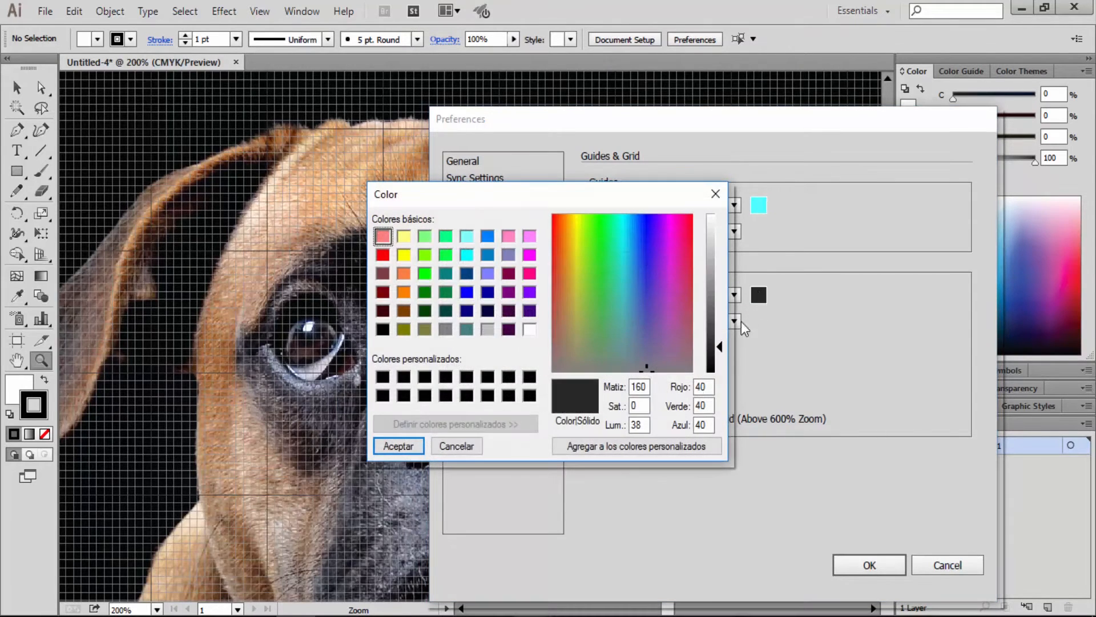
pyautogui.click(715, 194)
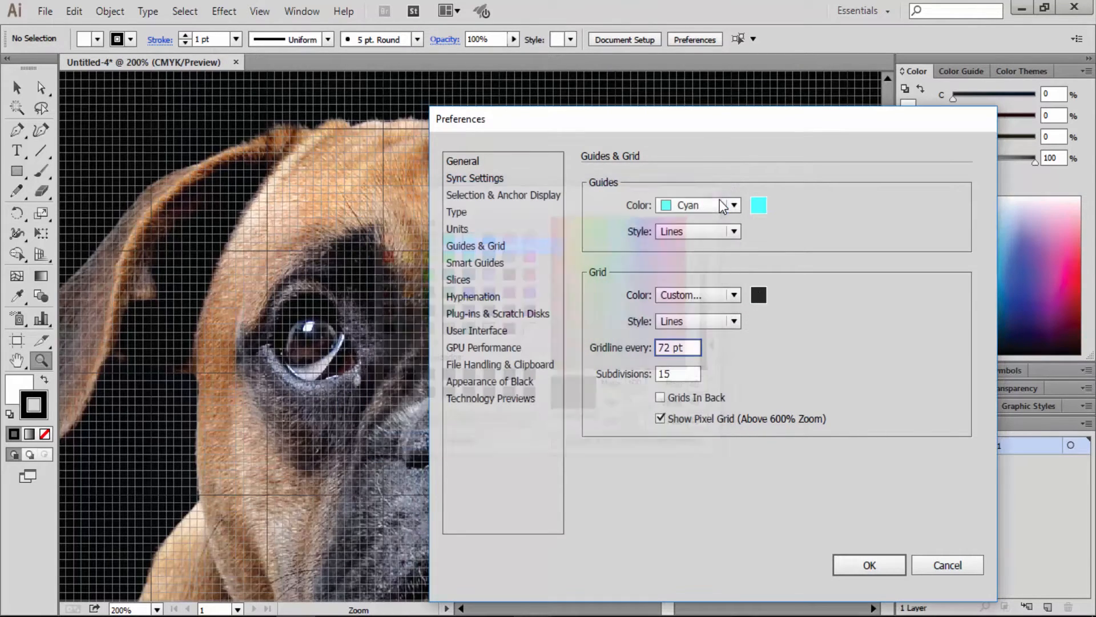
pyautogui.click(858, 562)
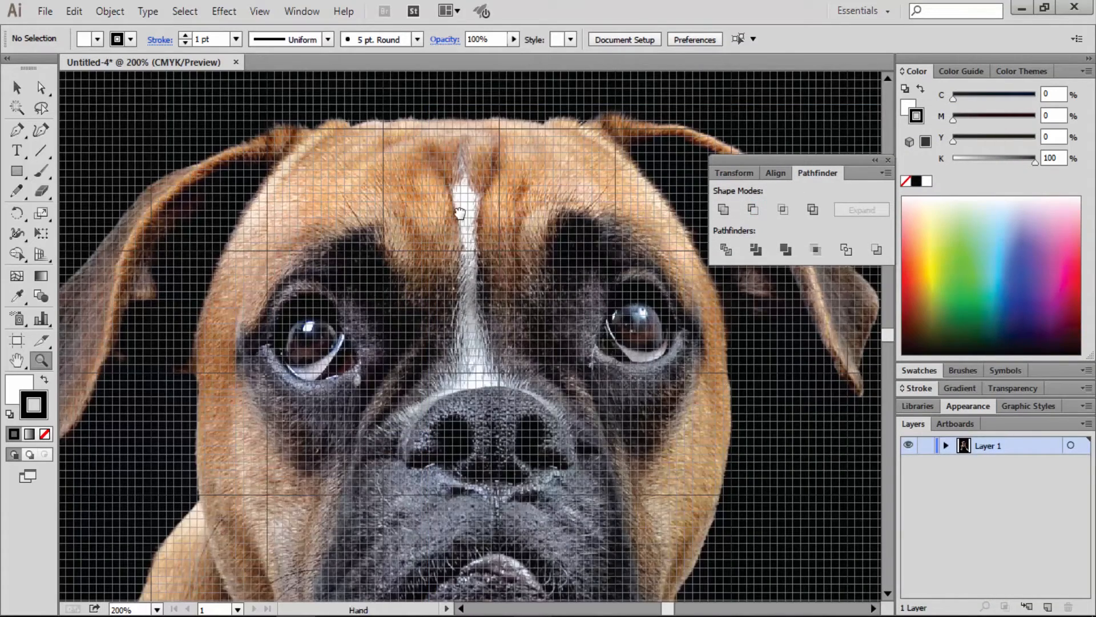
# Rename the layer holding the photo as Dog
pyautogui.moveTo(459, 213); pyautogui.dragTo(647, 222)
pyautogui.click(493, 213)
pyautogui.press('v')
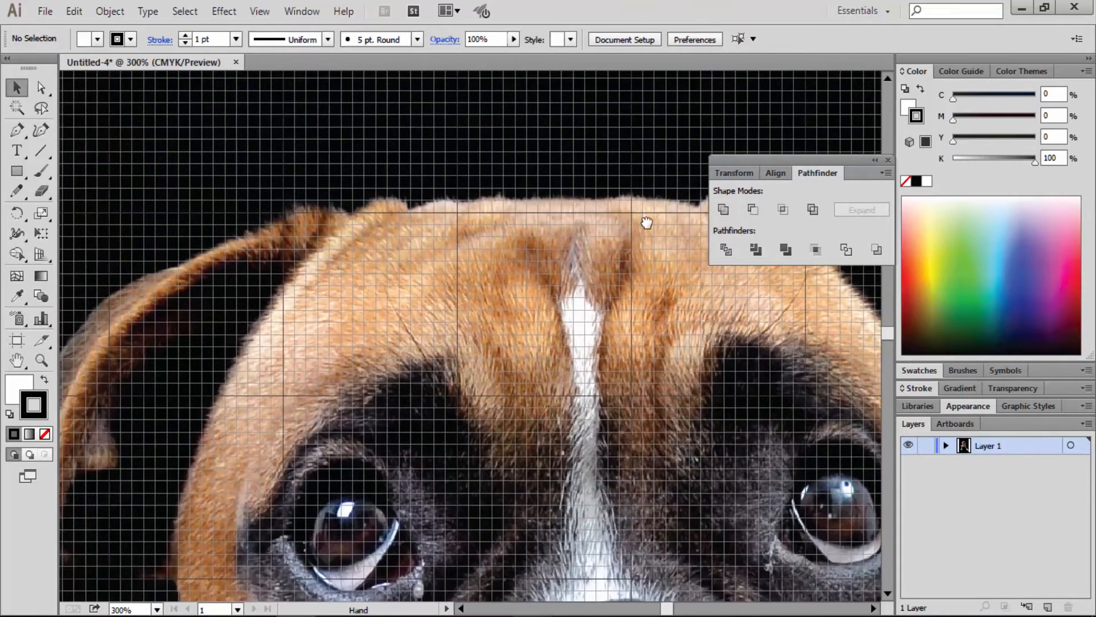
pyautogui.moveTo(525, 300); pyautogui.dragTo(613, 276)
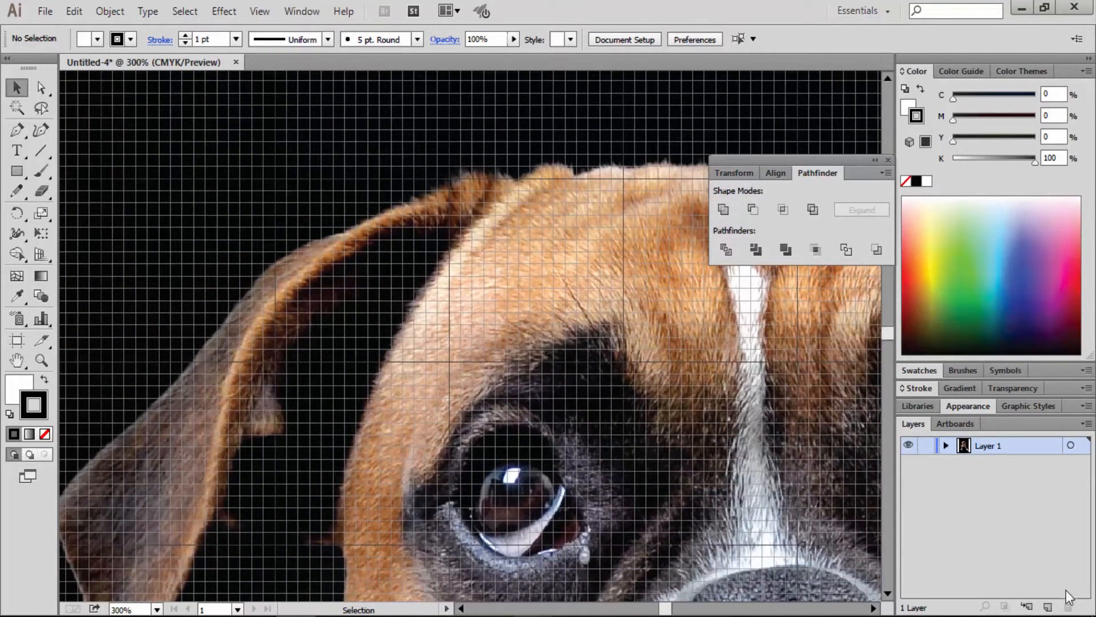
pyautogui.doubleClick(992, 447)
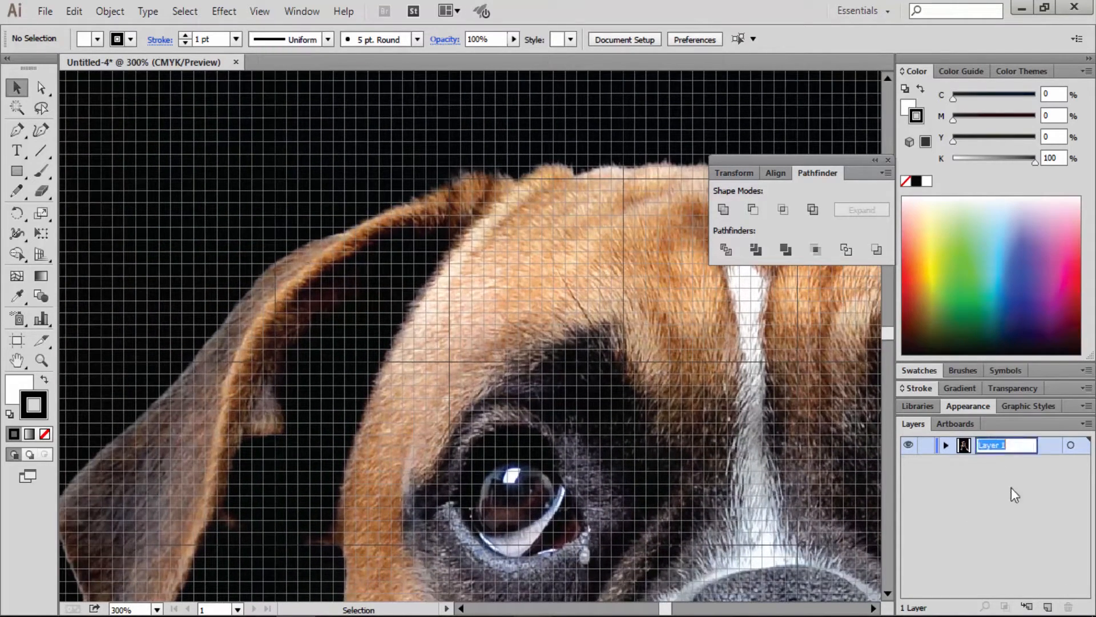
pyautogui.write('Dog')
pyautogui.click(1033, 530)
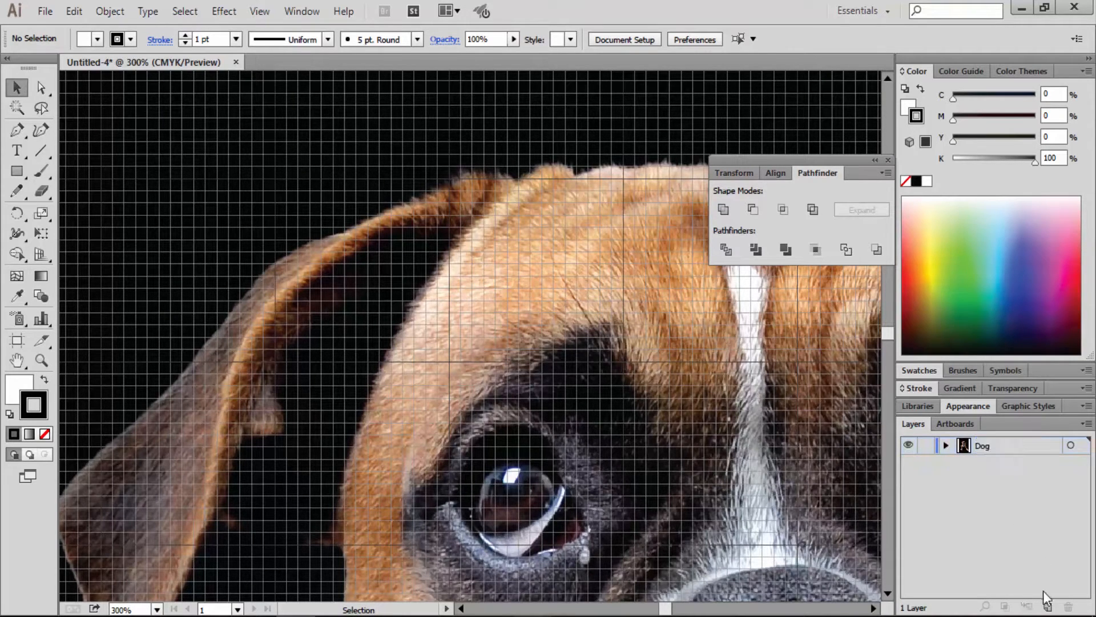
# Add a new layer named Low Poly above the Dog layer and lock the Dog layer
pyautogui.click(1047, 607)
pyautogui.doubleClick(991, 447)
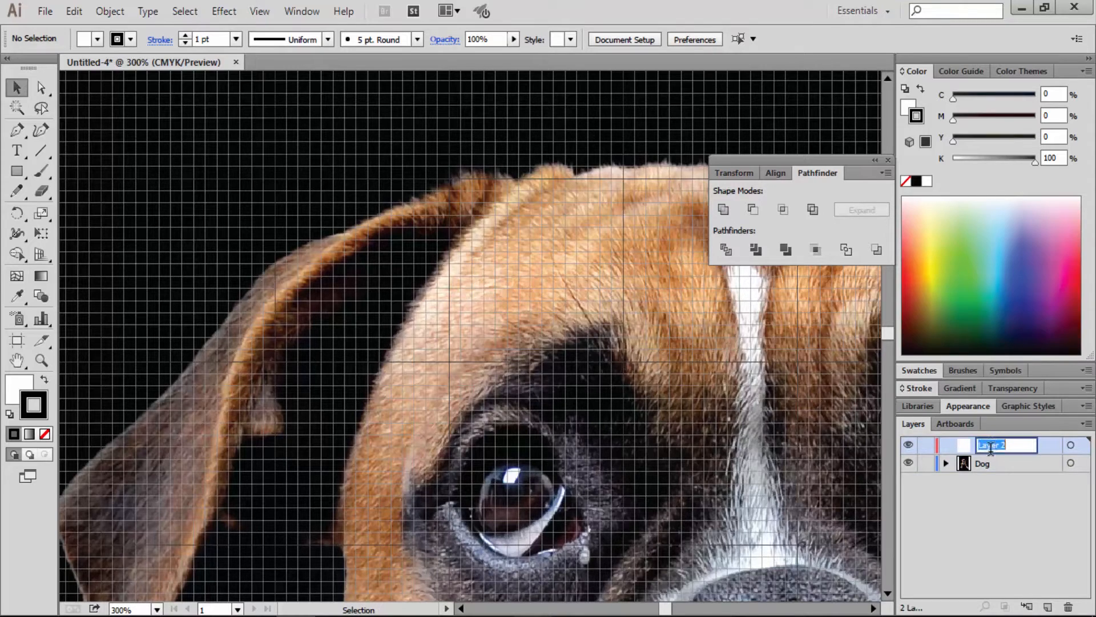
pyautogui.write('Low Poly')
pyautogui.press('Return')
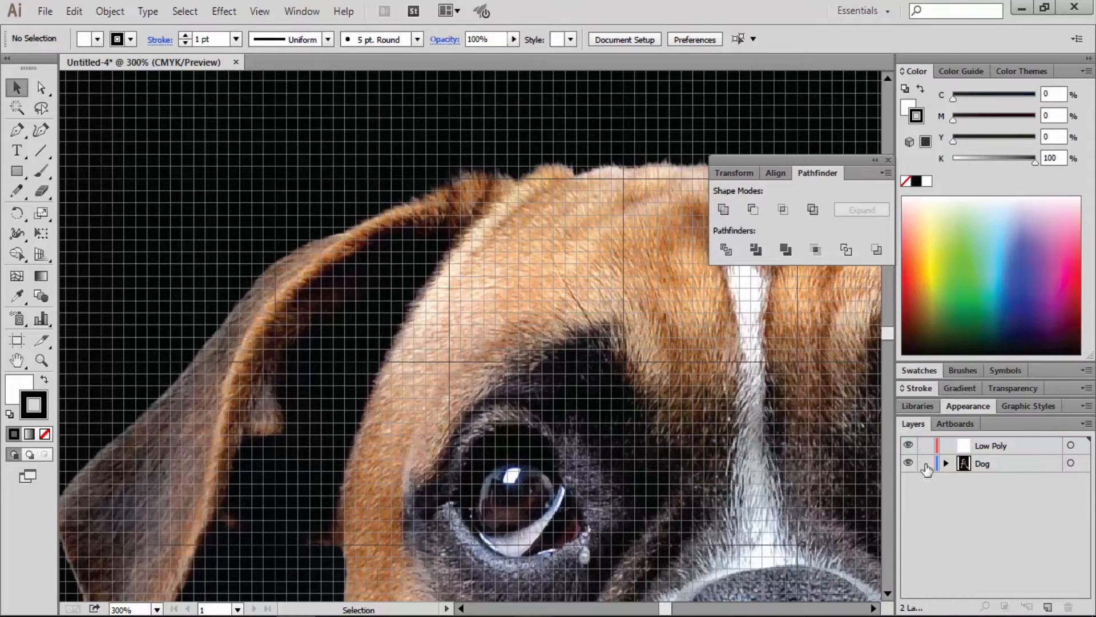
pyautogui.click(926, 463)
# Activate the Pen tool and set the fill to None, keeping the black stroke
pyautogui.moveTo(529, 303); pyautogui.dragTo(485, 338)
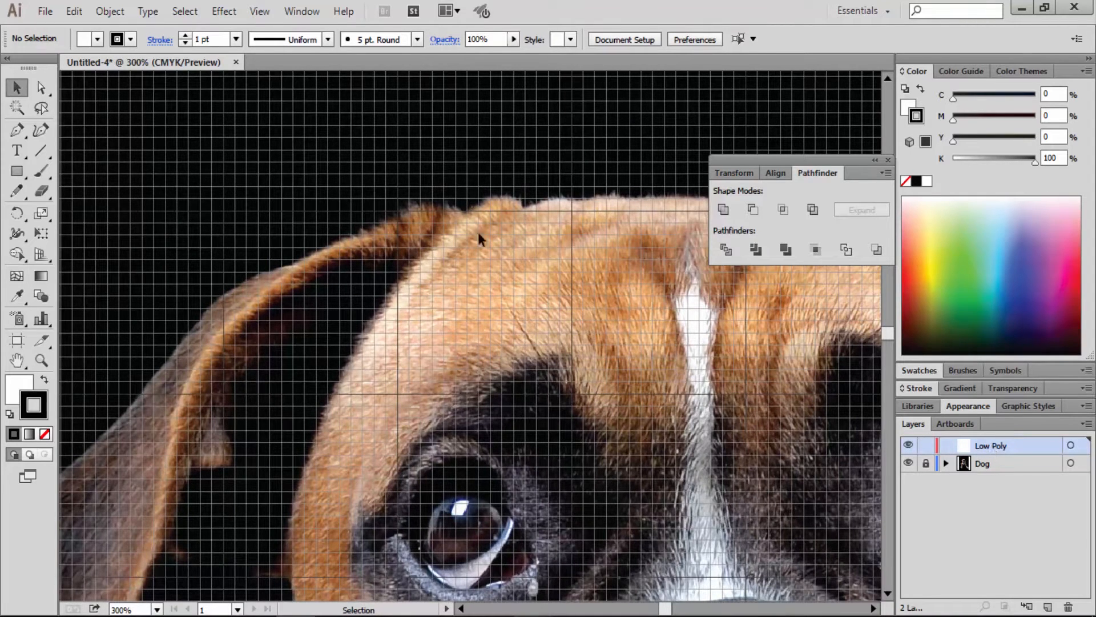
pyautogui.click(16, 130)
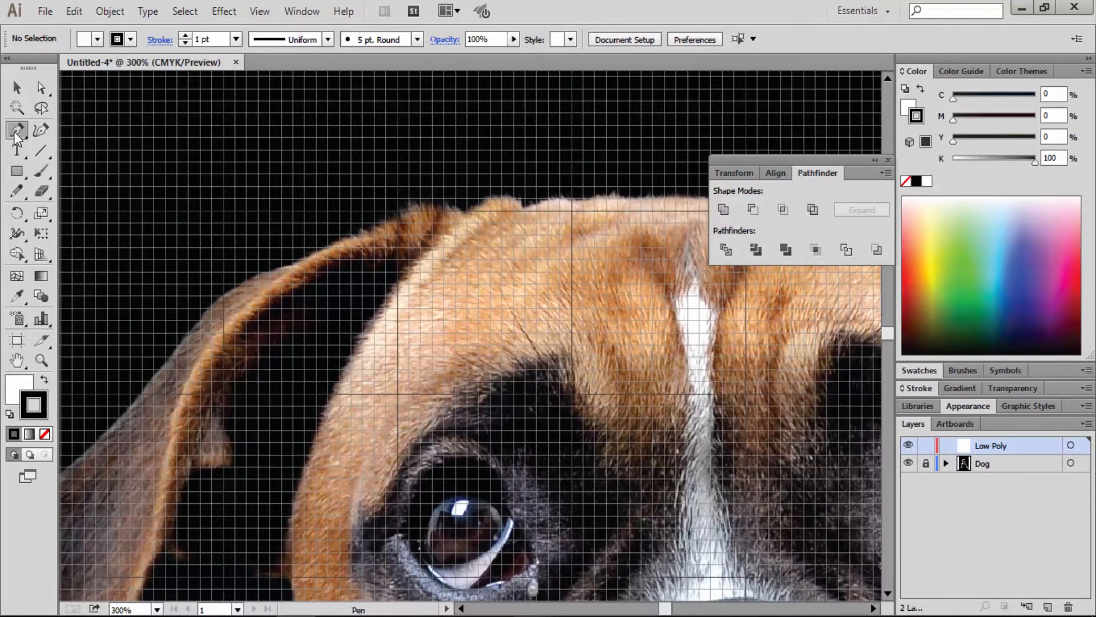
pyautogui.click(15, 389)
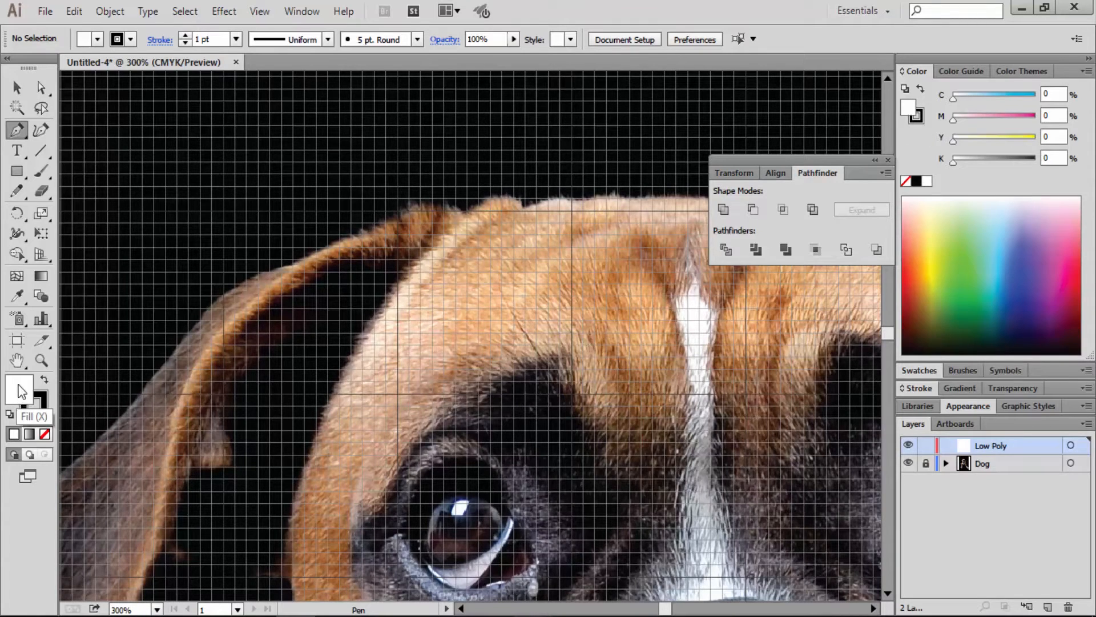
pyautogui.click(44, 434)
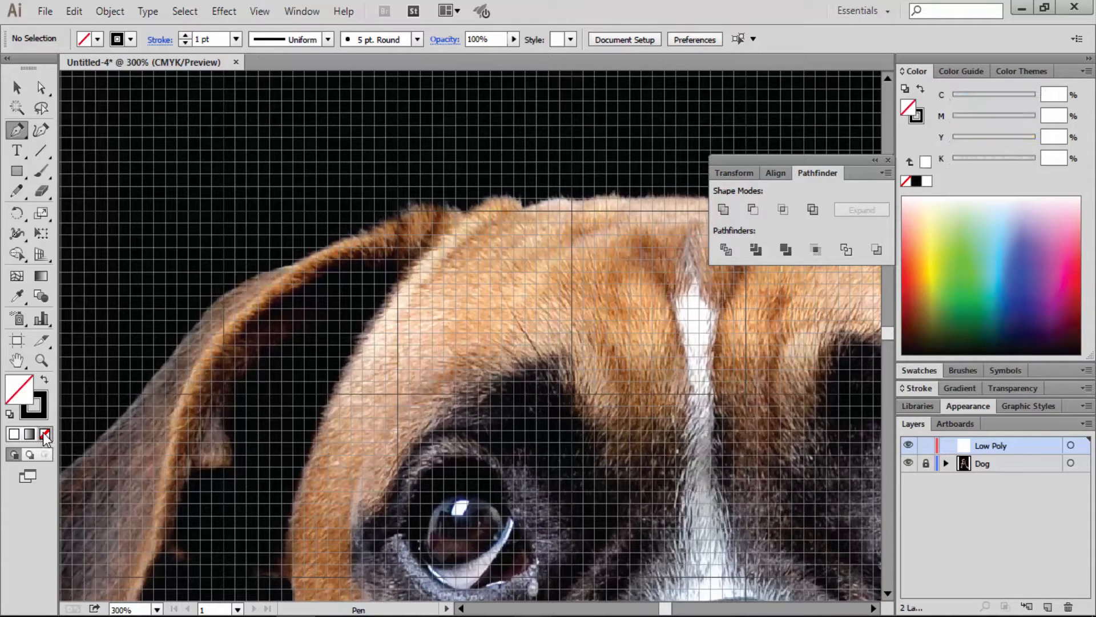
# Set the stroke color to magenta with C 0, M 100, Y 0, K 0
pyautogui.click(47, 405)
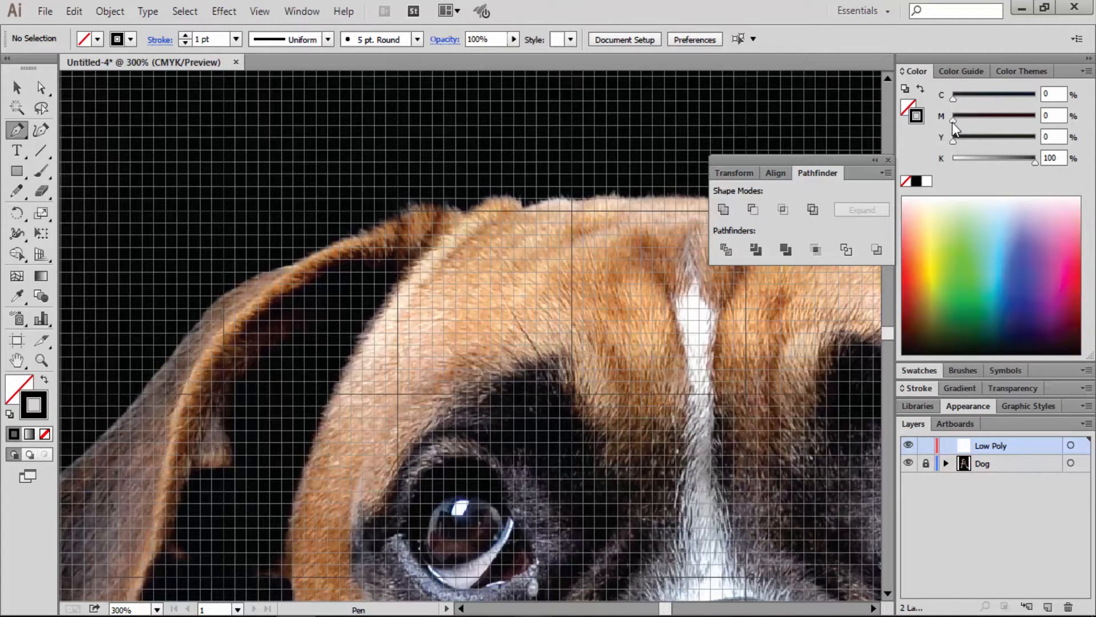
pyautogui.moveTo(952, 122); pyautogui.dragTo(1035, 119)
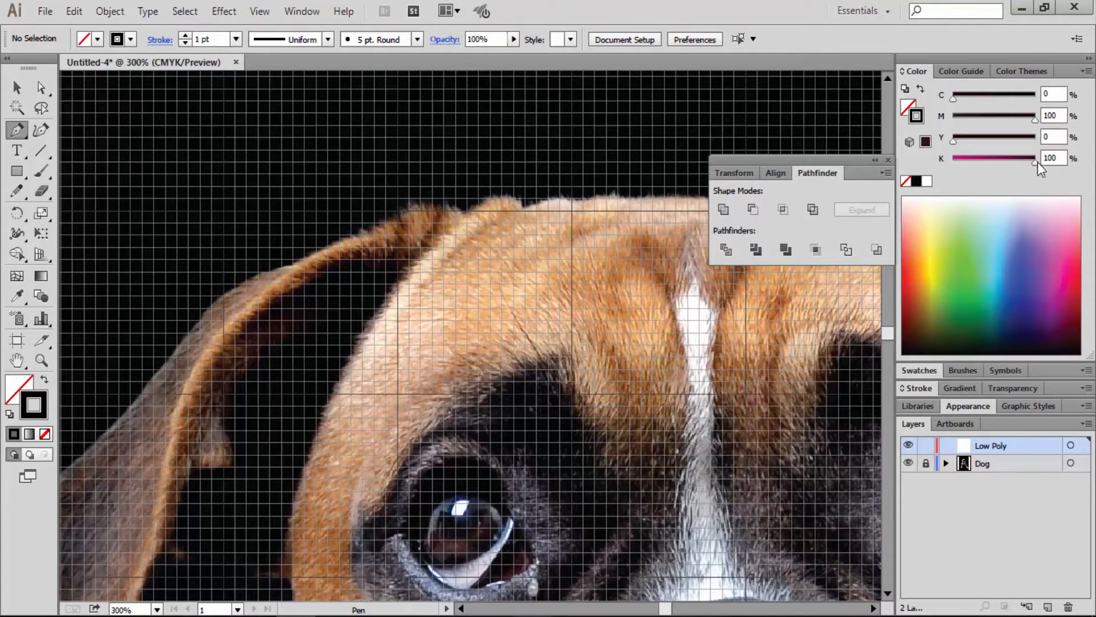
pyautogui.moveTo(1037, 162); pyautogui.dragTo(916, 153)
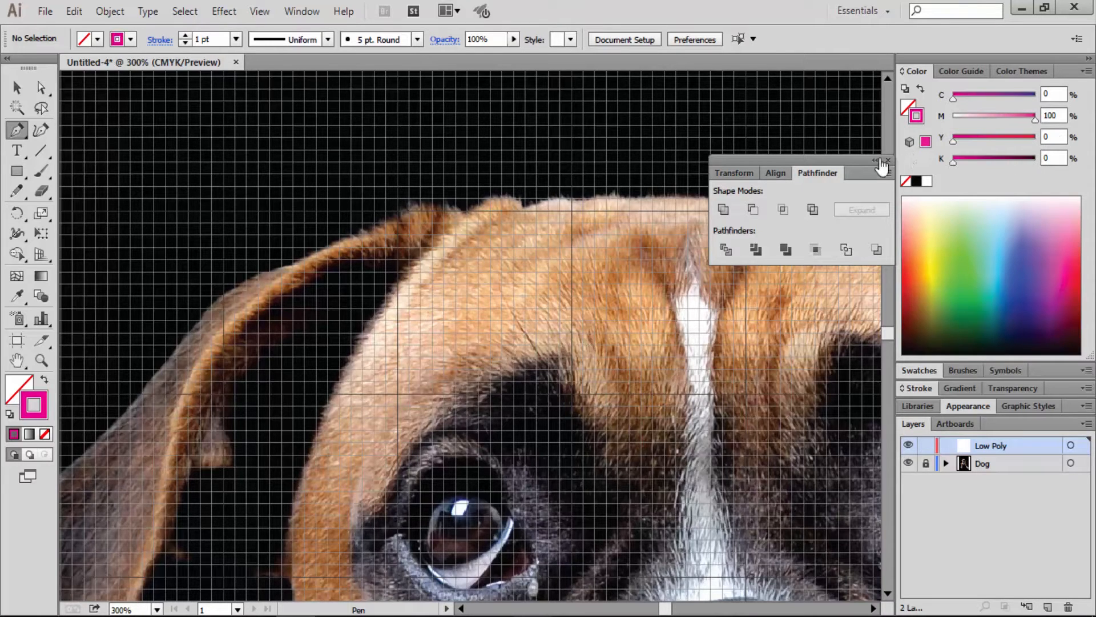
# Trace the outer edge of the dog's left-hand ear with straight segments from its base at the head down to its outermost corner
pyautogui.press('space')
pyautogui.moveTo(364, 250); pyautogui.dragTo(574, 234)
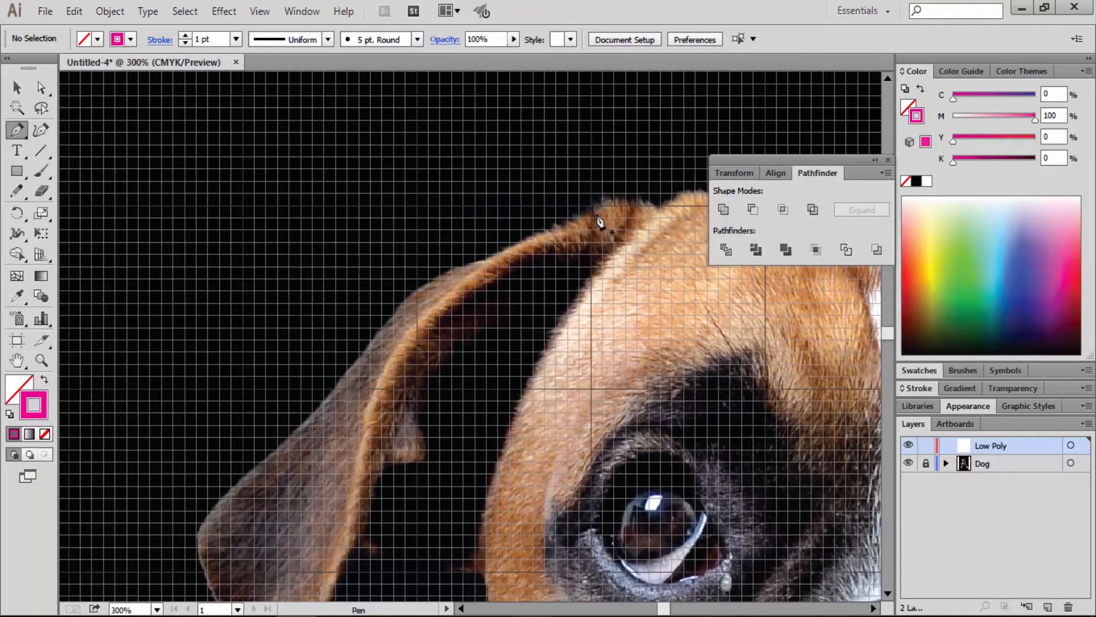
pyautogui.click(603, 204)
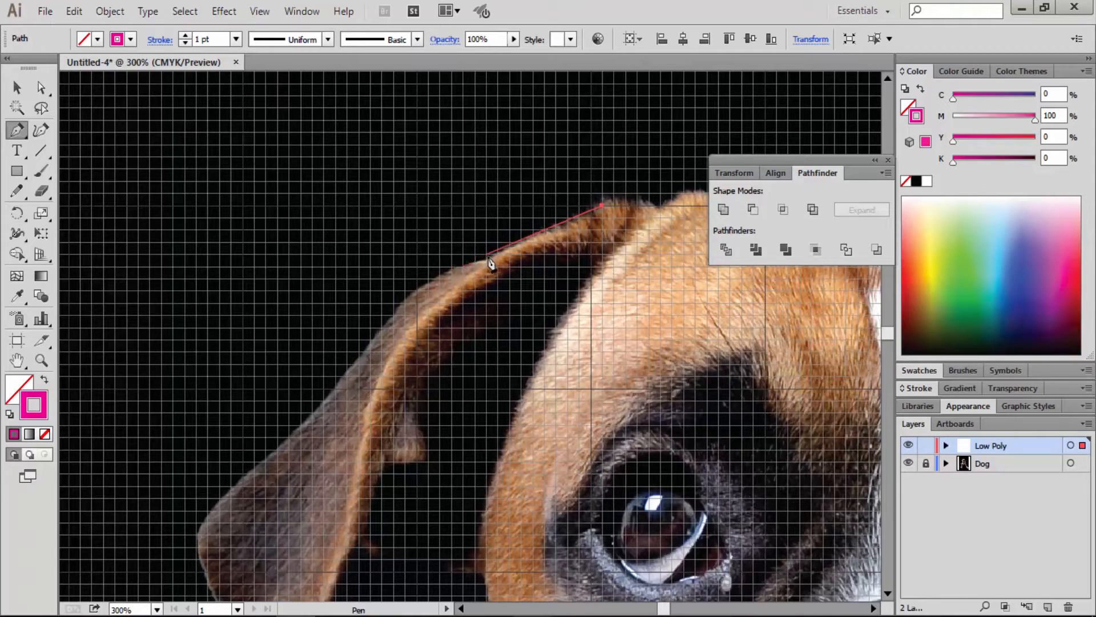
pyautogui.click(497, 254)
pyautogui.click(451, 267)
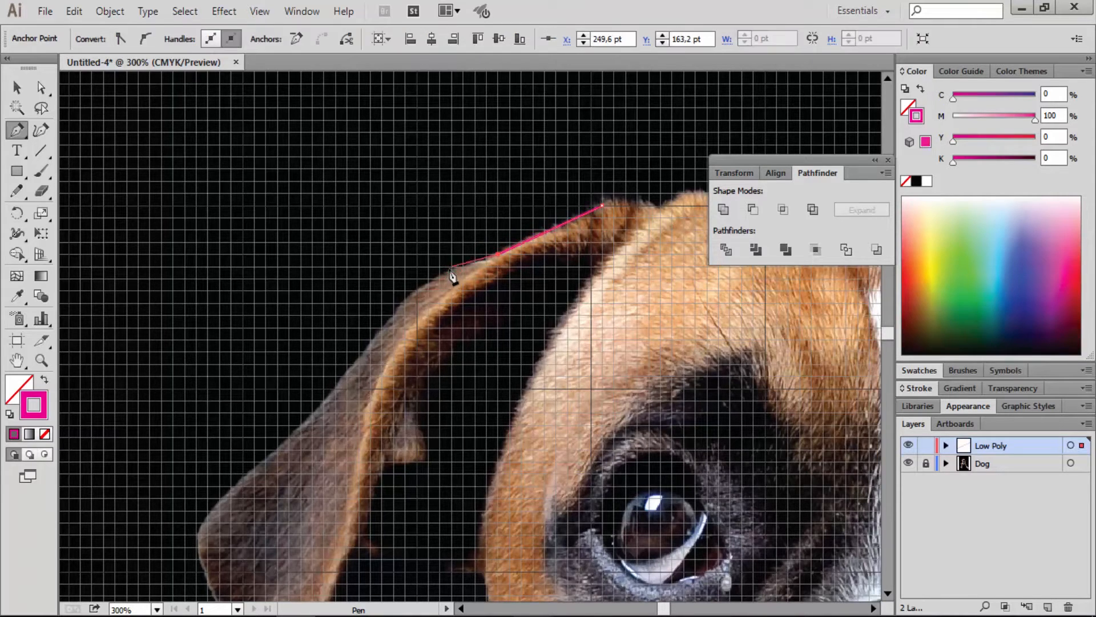
pyautogui.click(405, 301)
pyautogui.click(336, 388)
pyautogui.click(277, 449)
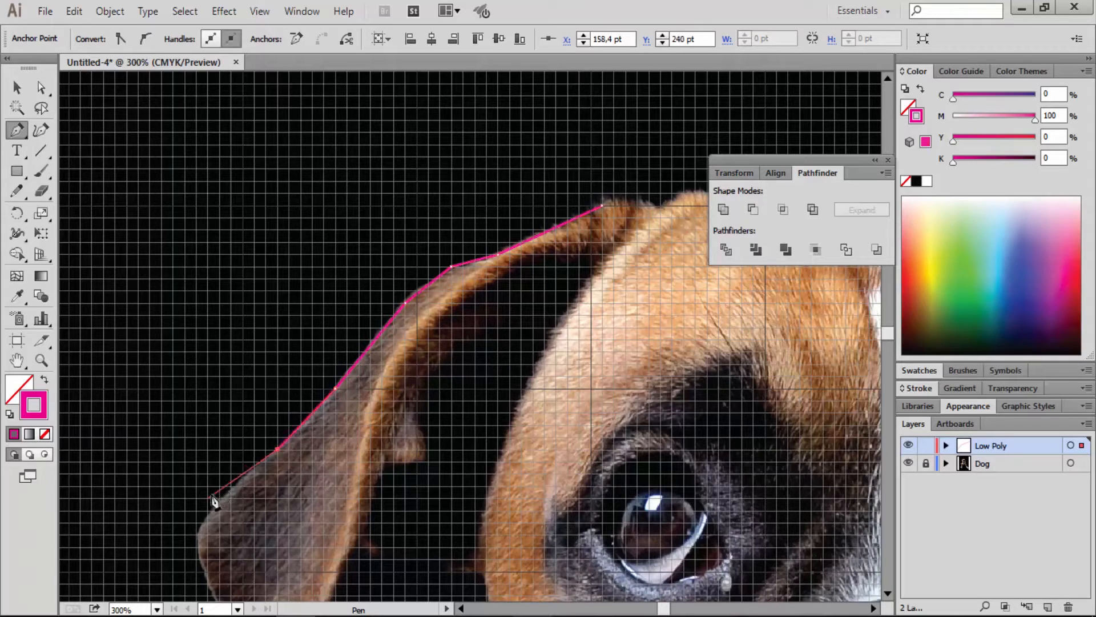
pyautogui.click(209, 510)
pyautogui.click(196, 547)
# Continue the path around the ear's lower tip and up its inner edge
pyautogui.moveTo(217, 558); pyautogui.dragTo(215, 371)
pyautogui.click(216, 438)
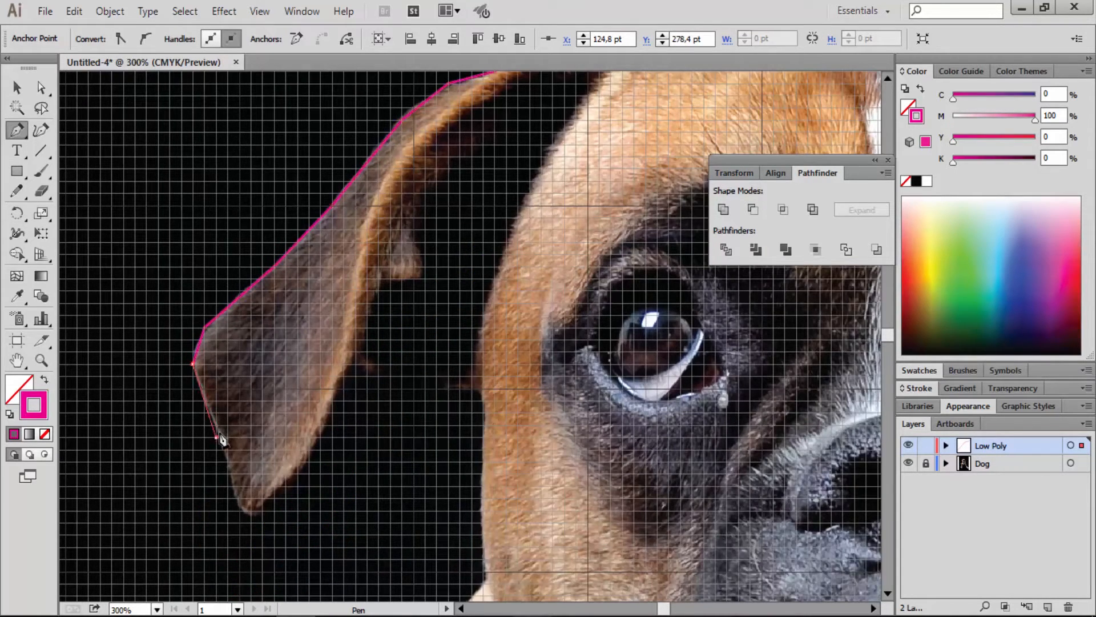
pyautogui.click(239, 486)
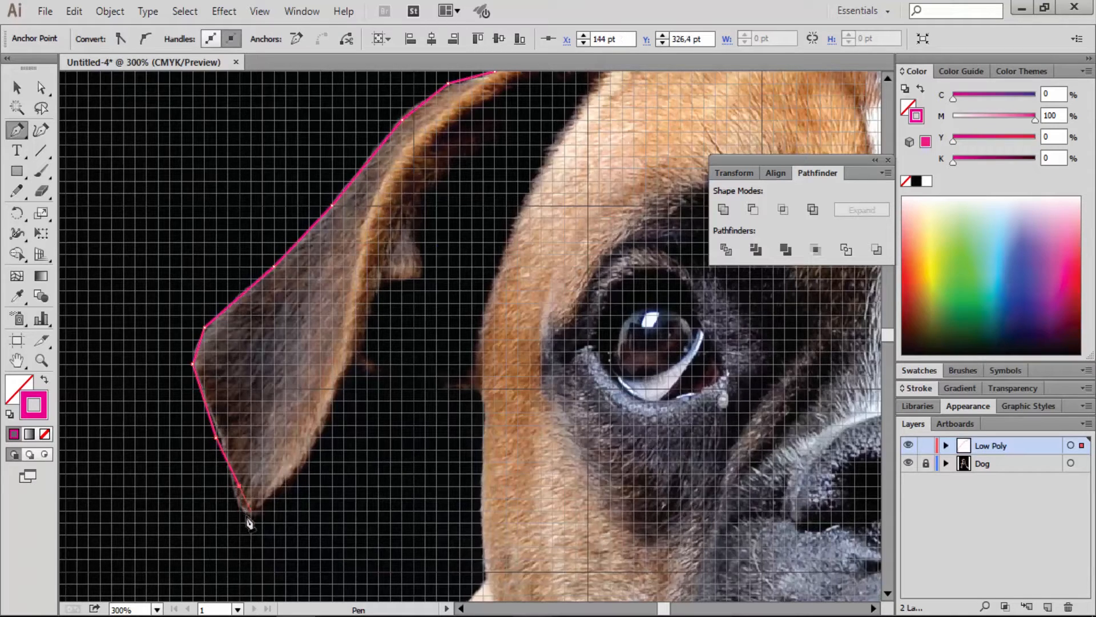
pyautogui.click(251, 522)
pyautogui.click(286, 486)
pyautogui.click(344, 388)
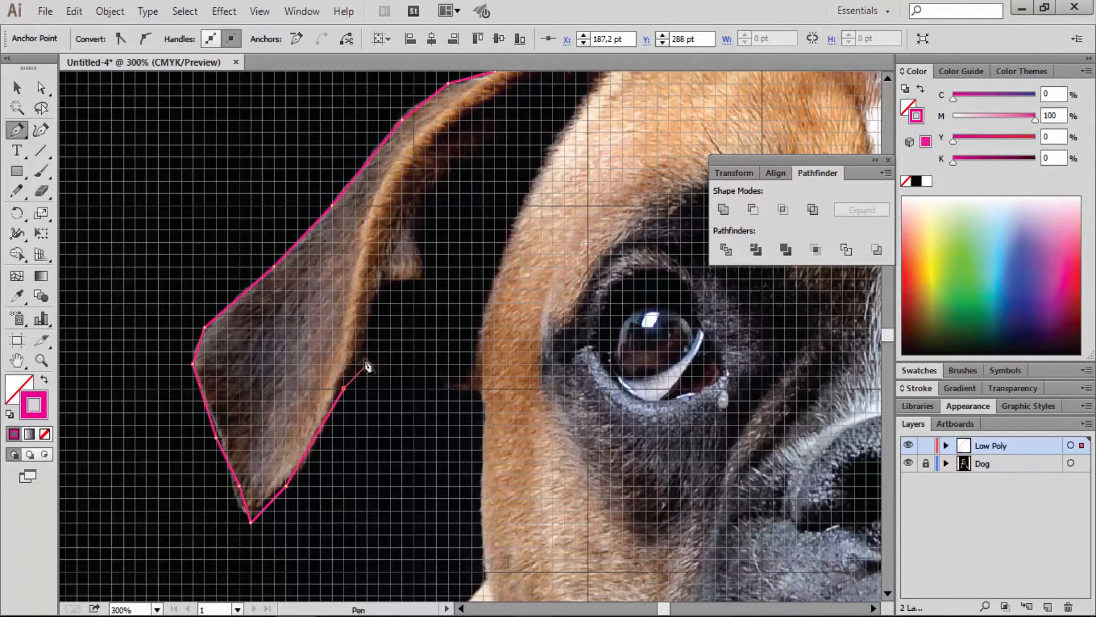
# Extend the path across the dark gap from the ear to the face, replacing the last anchor with a lower one at Y 297.6 pt
pyautogui.click(368, 364)
pyautogui.click(425, 388)
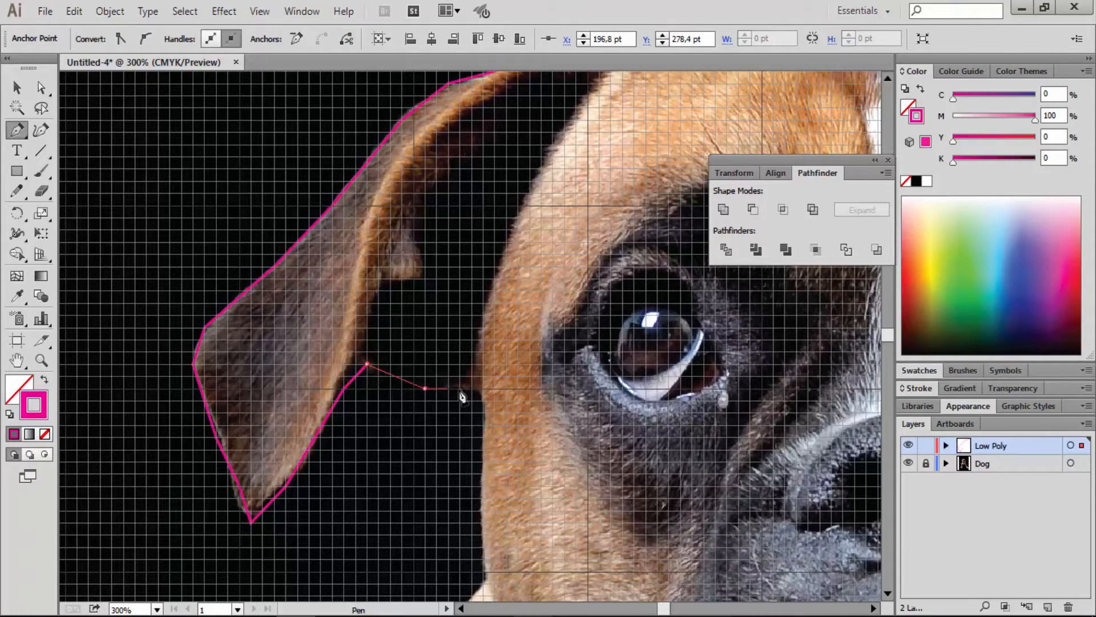
pyautogui.click(460, 388)
pyautogui.click(483, 389)
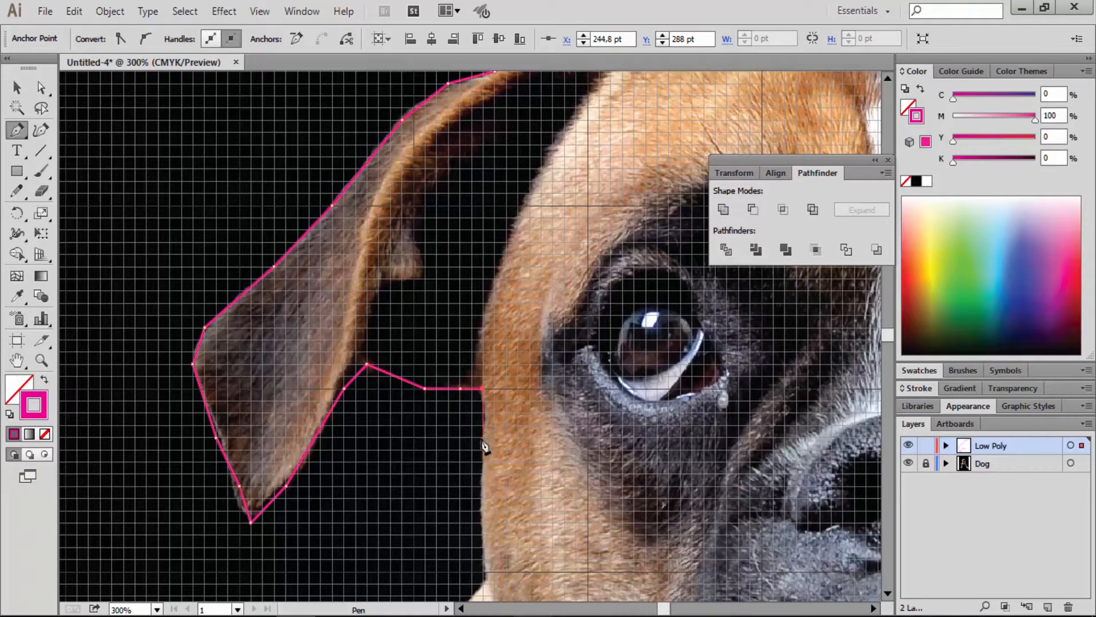
pyautogui.hotkey('ctrl', 'z')
pyautogui.click(484, 412)
# Trace the side of the face down along the cheek to where it overlaps the neck
pyautogui.scroll(-5, 482, 245)
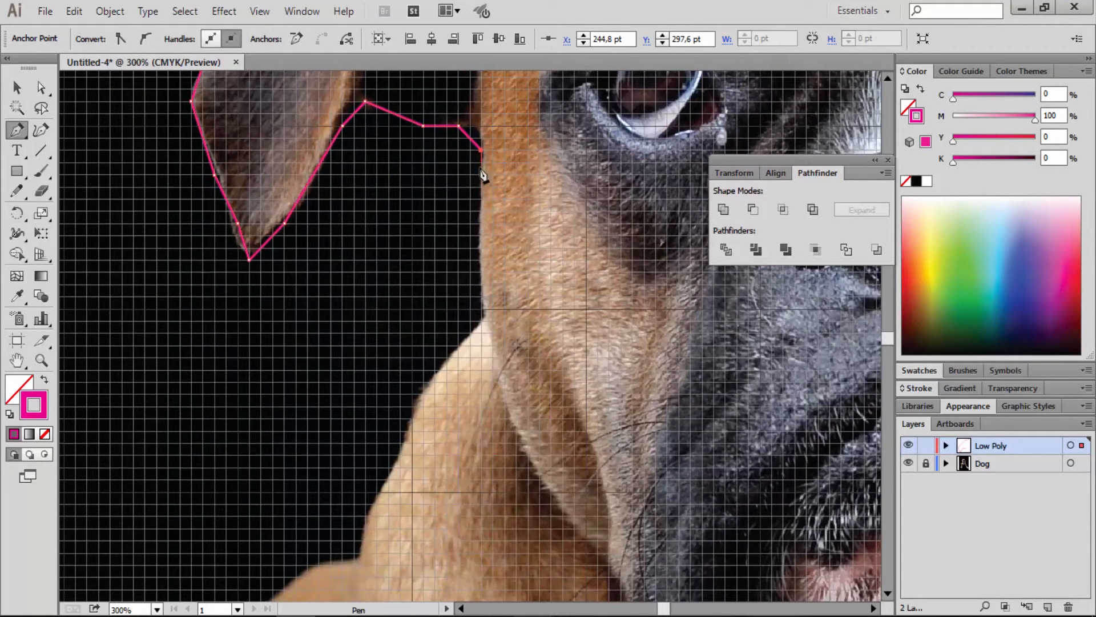
pyautogui.click(481, 223)
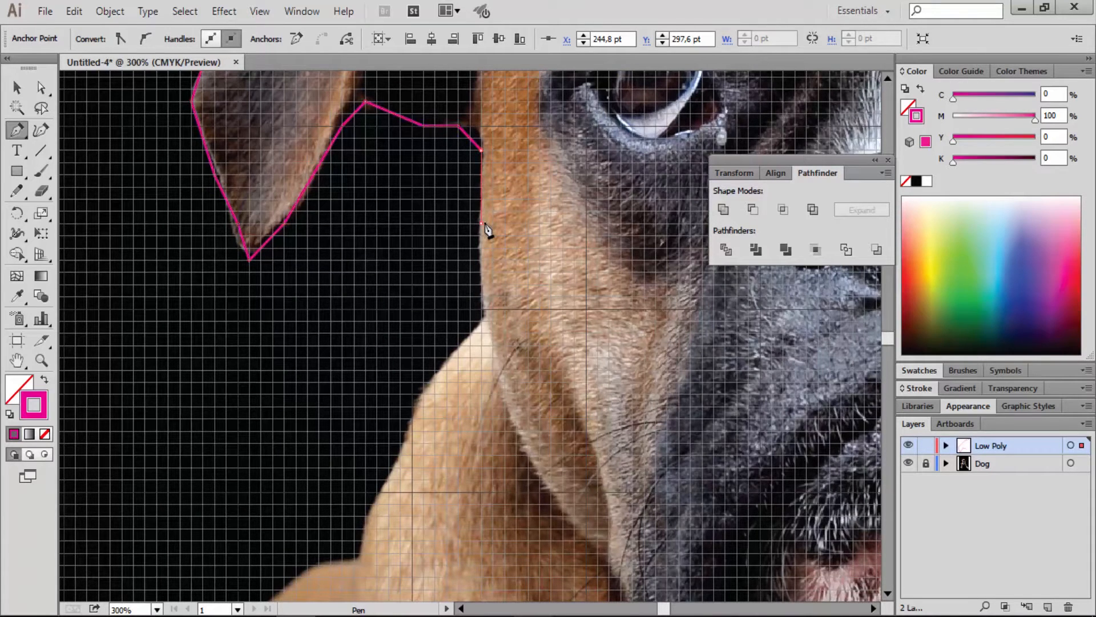
pyautogui.click(481, 297)
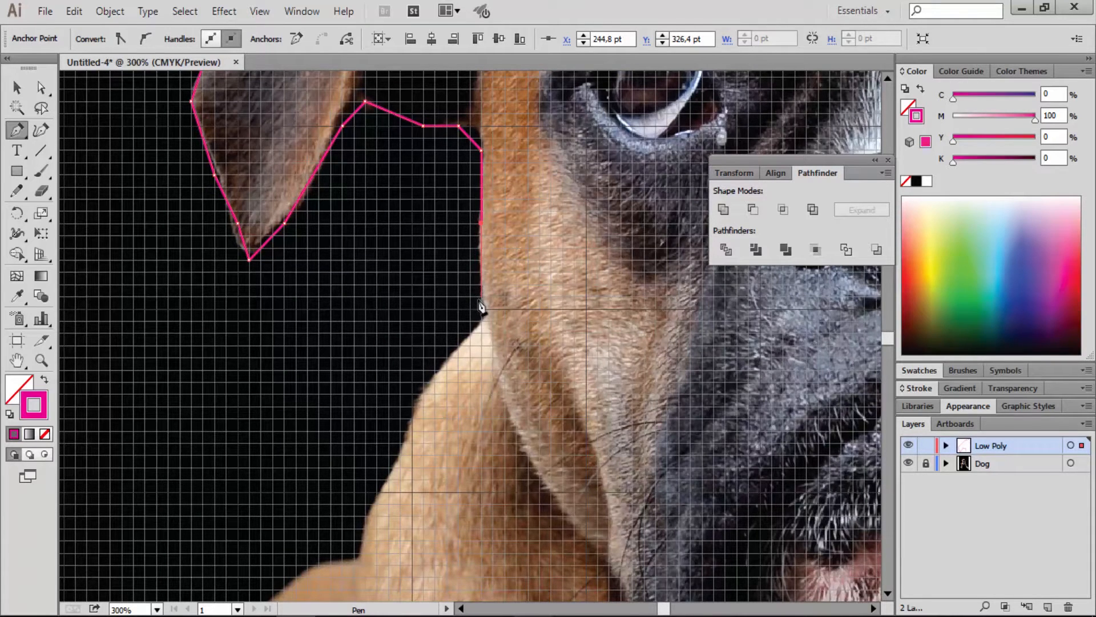
pyautogui.click(493, 370)
pyautogui.click(528, 456)
pyautogui.click(563, 517)
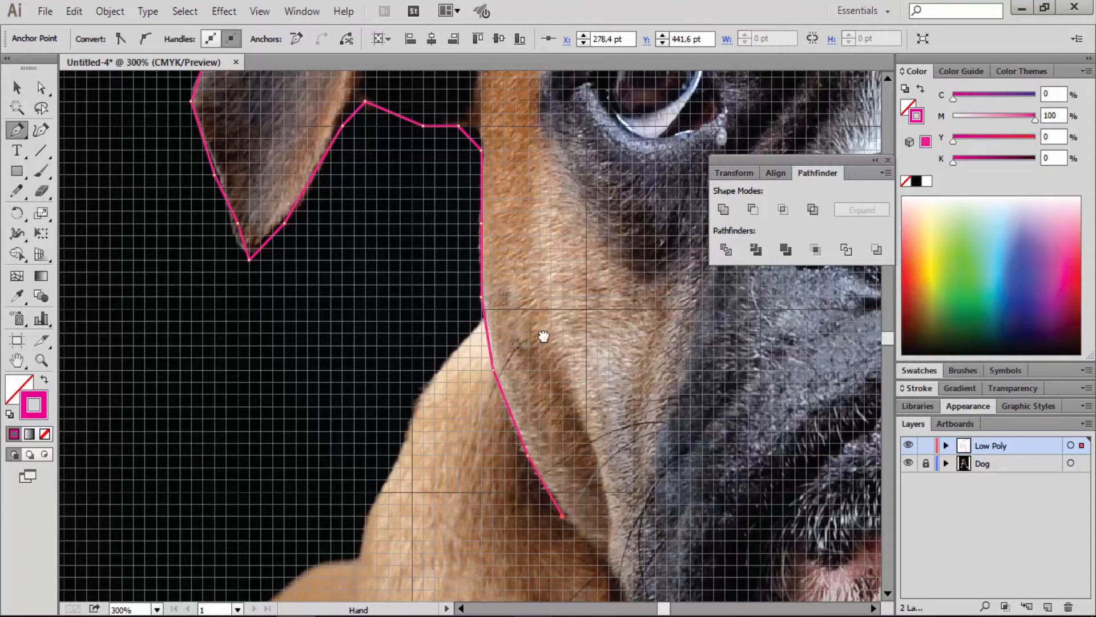
# Continue the path along the outer edge of the drooping jowl down to its lower corner
pyautogui.moveTo(543, 336); pyautogui.dragTo(412, 69)
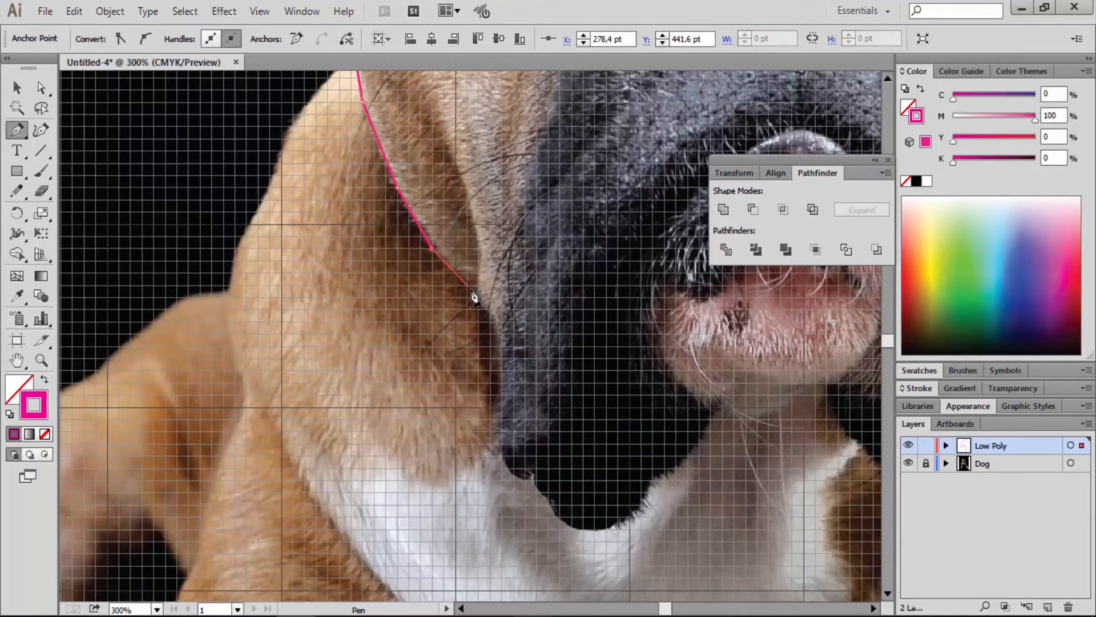
pyautogui.click(467, 284)
pyautogui.click(490, 321)
pyautogui.click(502, 346)
pyautogui.click(490, 382)
pyautogui.click(489, 432)
pyautogui.click(513, 479)
pyautogui.click(548, 504)
# Trace around the bottom of the jowl, up its inner edge and straight across below the chin
pyautogui.moveTo(581, 509); pyautogui.dragTo(499, 429)
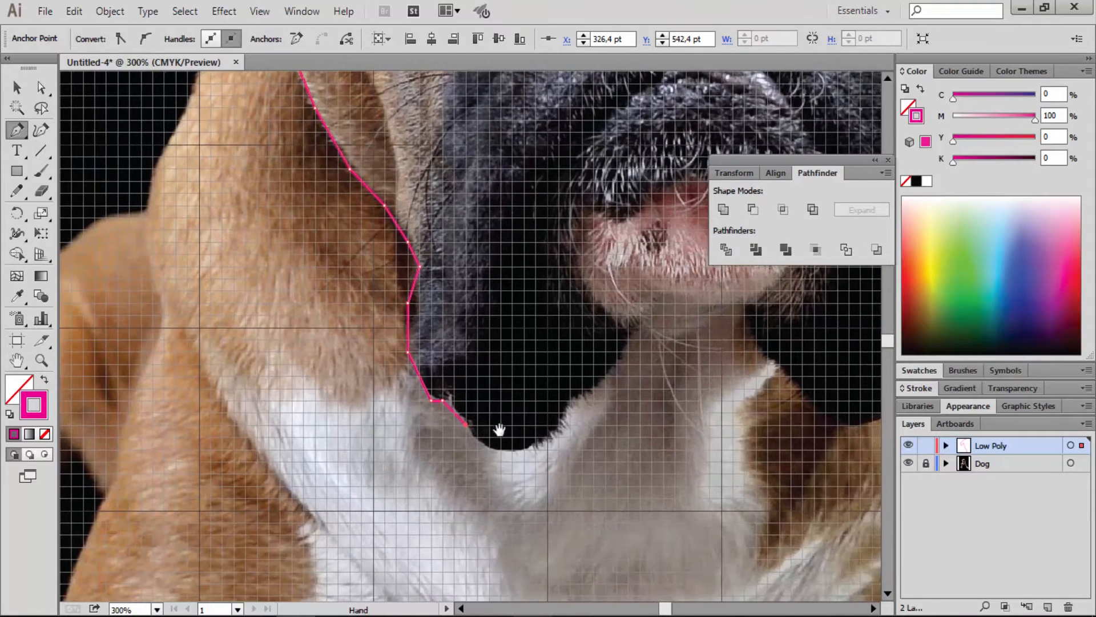
pyautogui.click(490, 450)
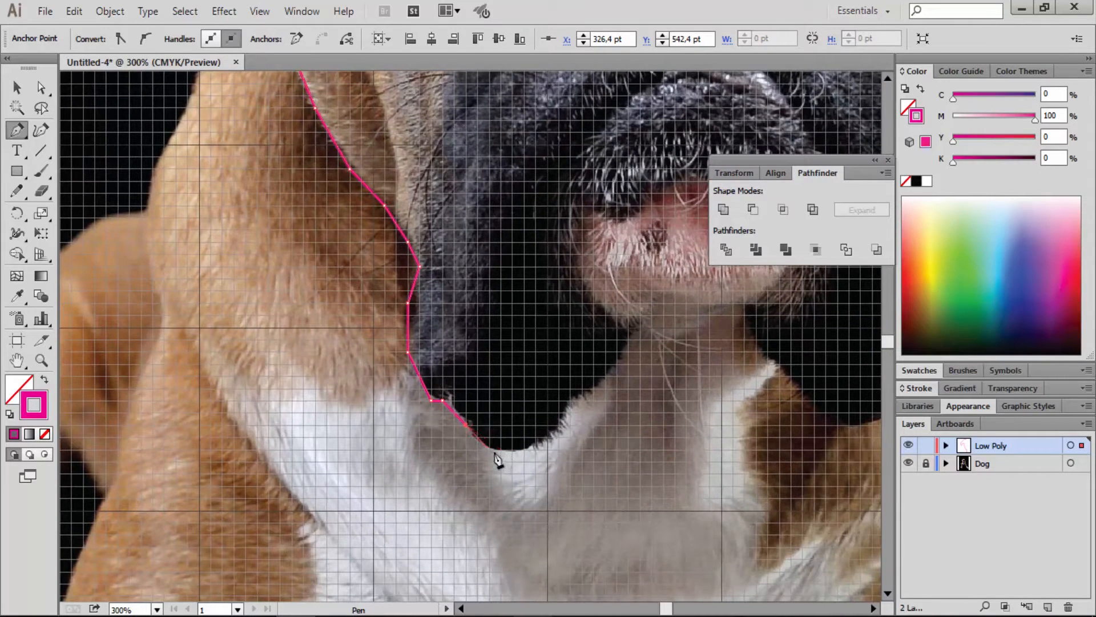
pyautogui.click(524, 450)
pyautogui.click(571, 425)
pyautogui.click(641, 351)
pyautogui.click(663, 340)
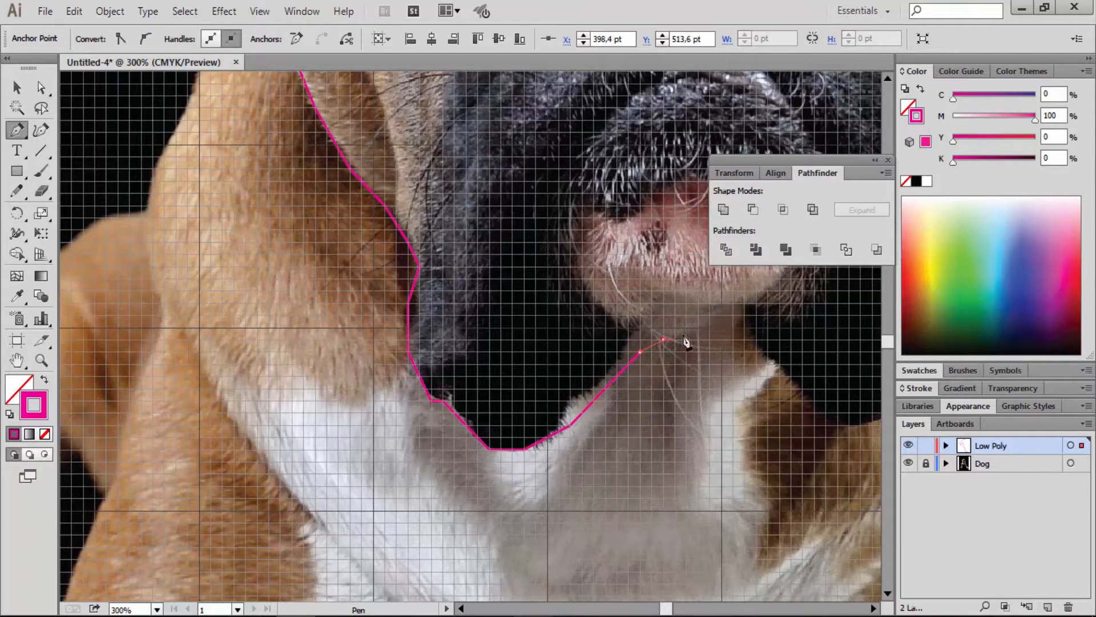
pyautogui.click(698, 340)
pyautogui.click(734, 340)
# Undo the last anchor below the chin and place one nearer the middle at X 427.2 pt
pyautogui.press('space')
pyautogui.moveTo(699, 423); pyautogui.dragTo(616, 501)
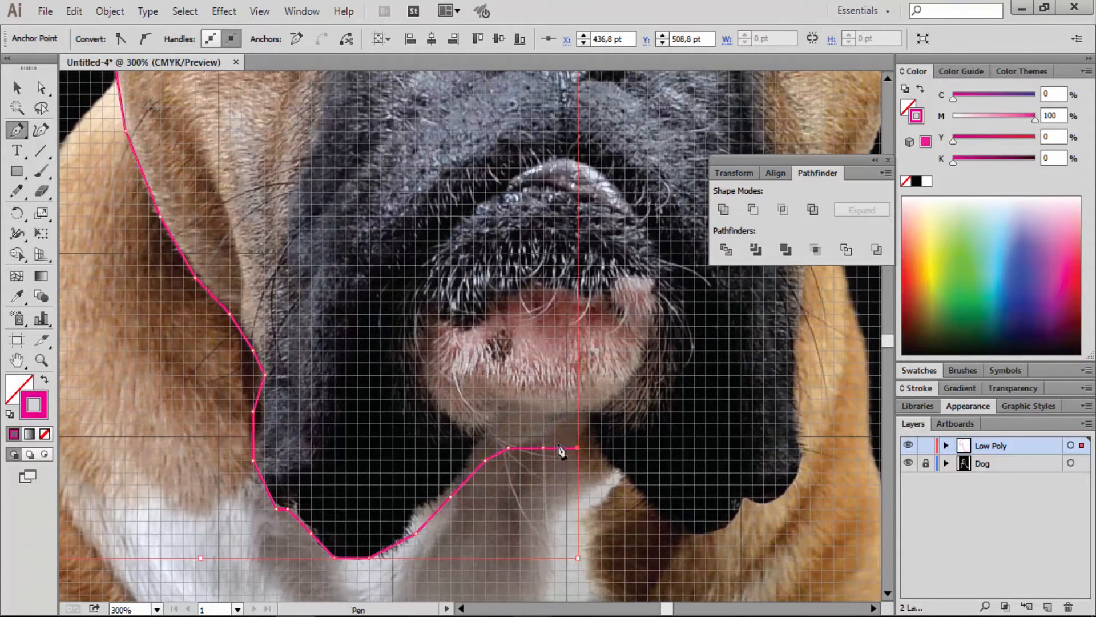
pyautogui.hotkey('ctrl', 'z')
pyautogui.click(554, 449)
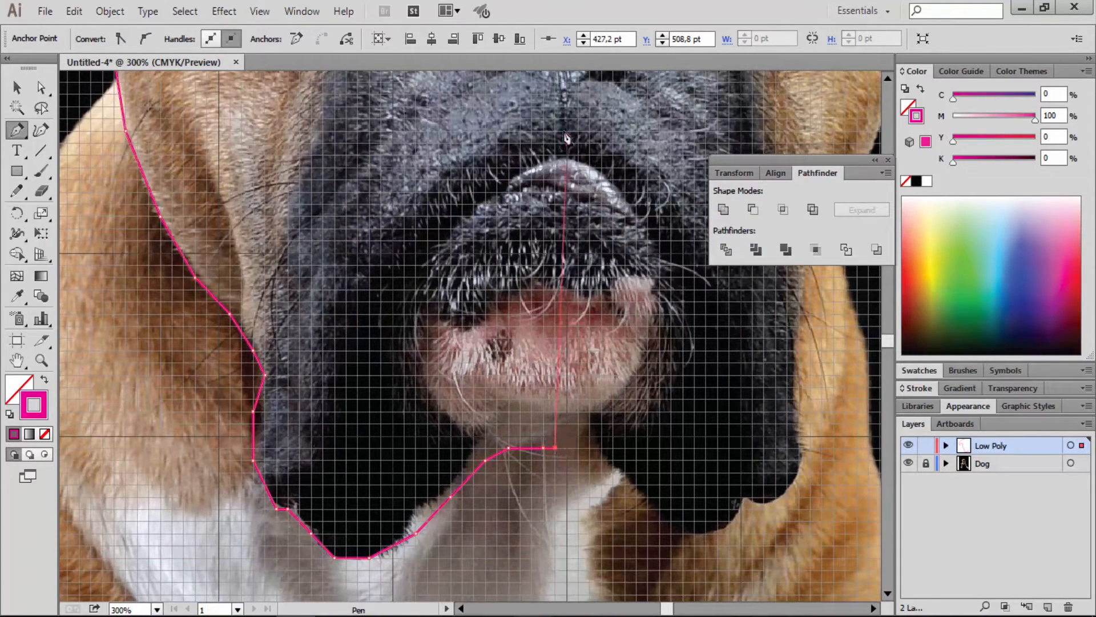
# Compare the chin endpoint with the face's vertical middle and replace it with an anchor at X 422.4 pt
pyautogui.scroll(5, 543, 269)
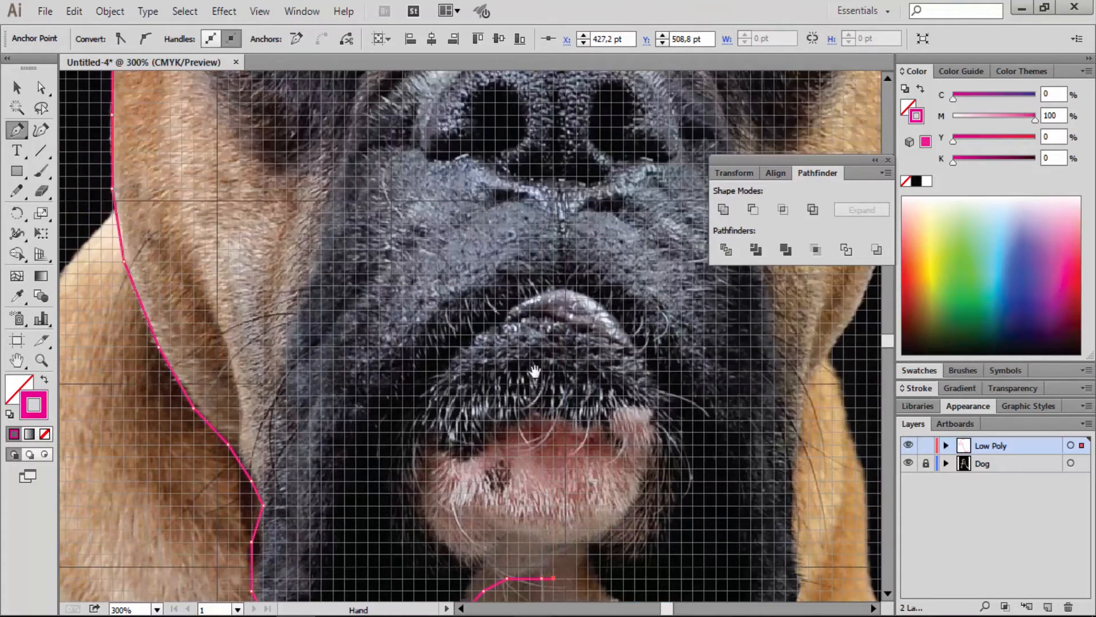
pyautogui.hotkey('ctrl', 'space')
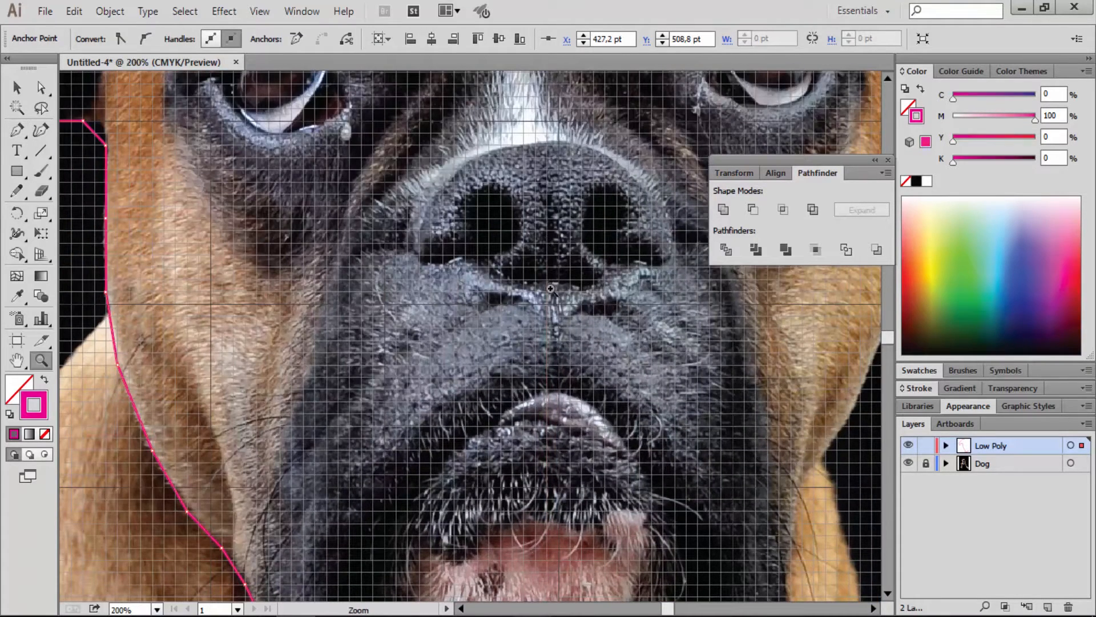
pyautogui.keyDown('ctrl'); pyautogui.keyDown('alt'); pyautogui.click(551, 290); pyautogui.keyUp('alt'); pyautogui.keyUp('ctrl')
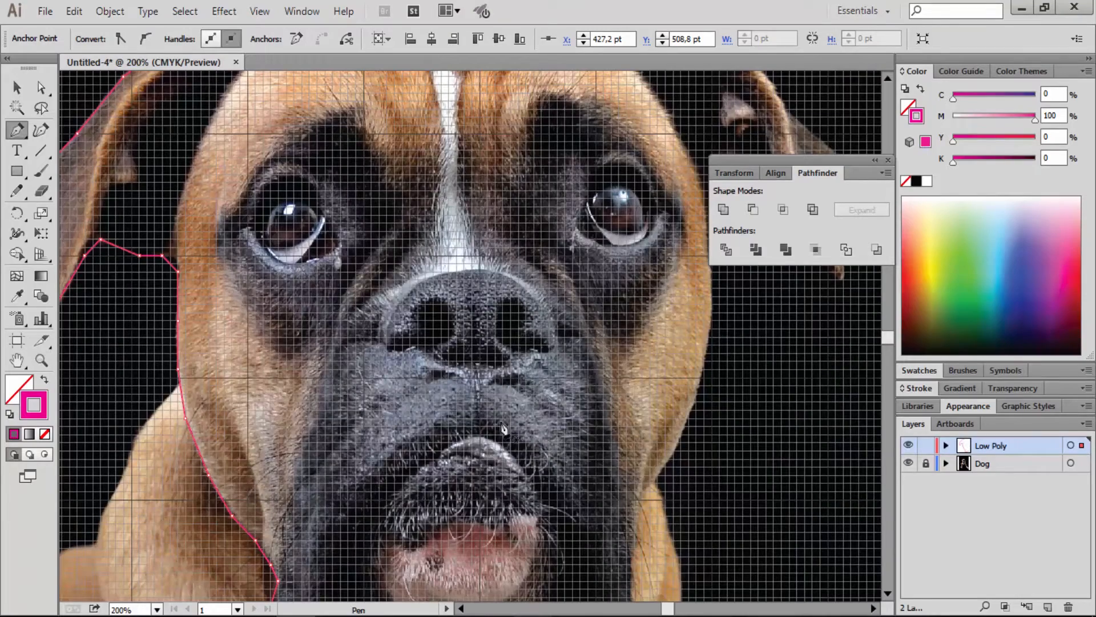
pyautogui.scroll(-4, 503, 474)
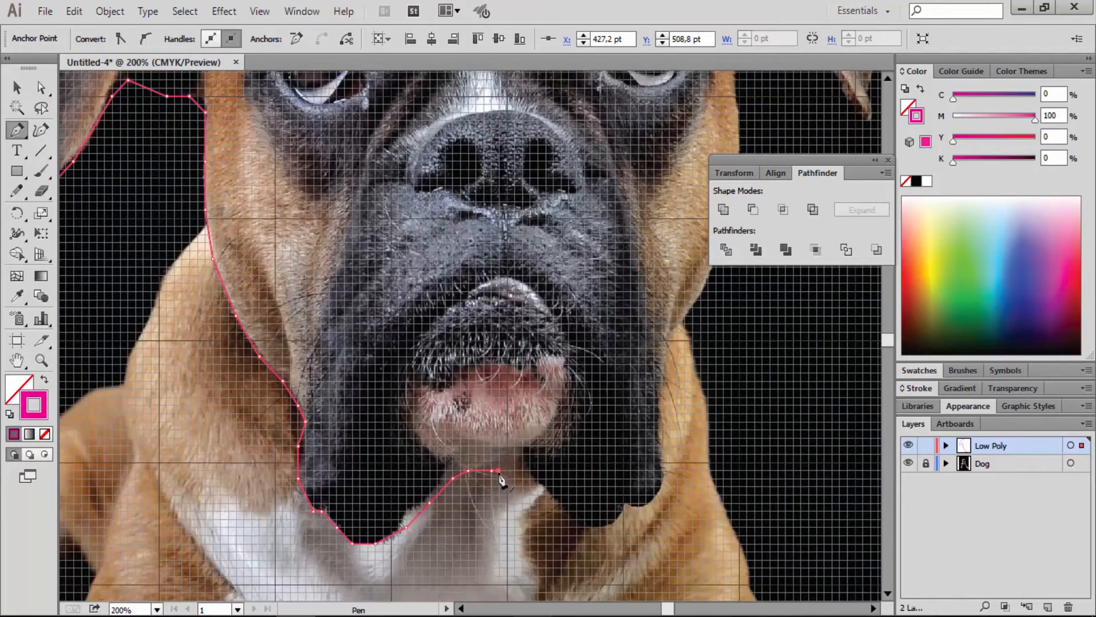
pyautogui.press('space')
pyautogui.moveTo(492, 198); pyautogui.dragTo(472, 614)
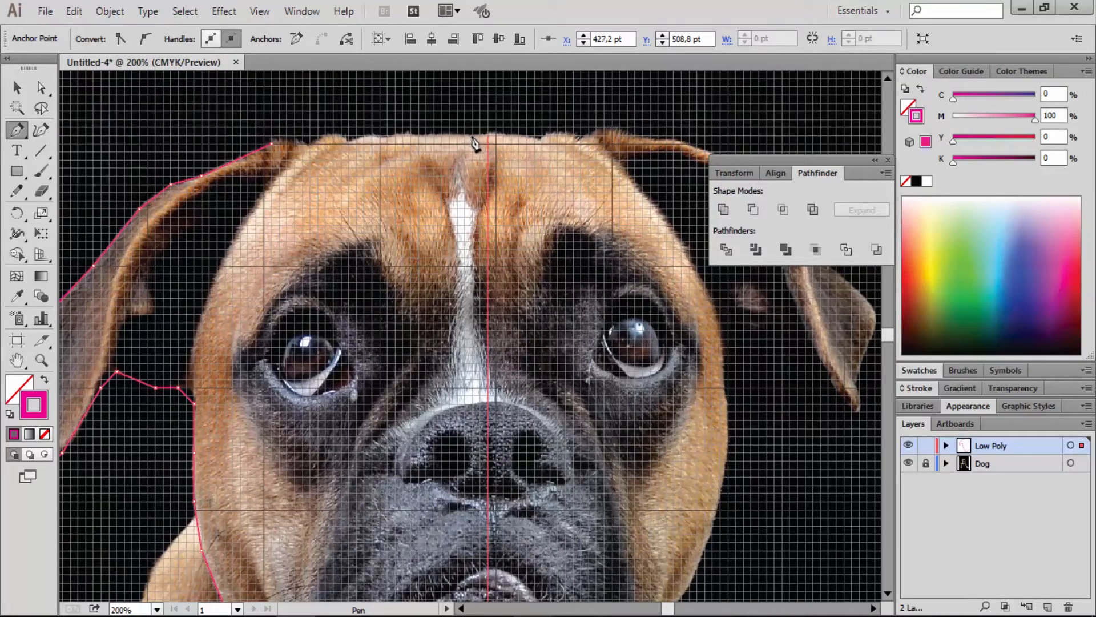
pyautogui.press('space')
pyautogui.moveTo(494, 459); pyautogui.dragTo(529, 151)
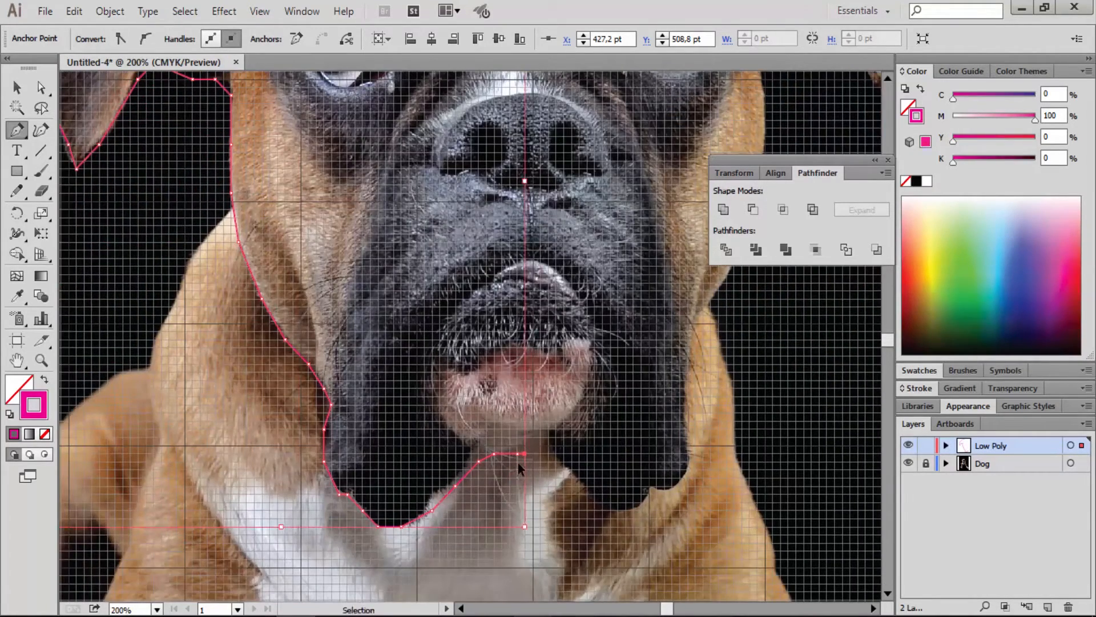
pyautogui.hotkey('ctrl', 'z')
# Run the path straight up the middle of the face to the top of the head, and trace the head's top edge back to the ear base, closing the shape
pyautogui.press('space')
pyautogui.moveTo(516, 234); pyautogui.dragTo(515, 531)
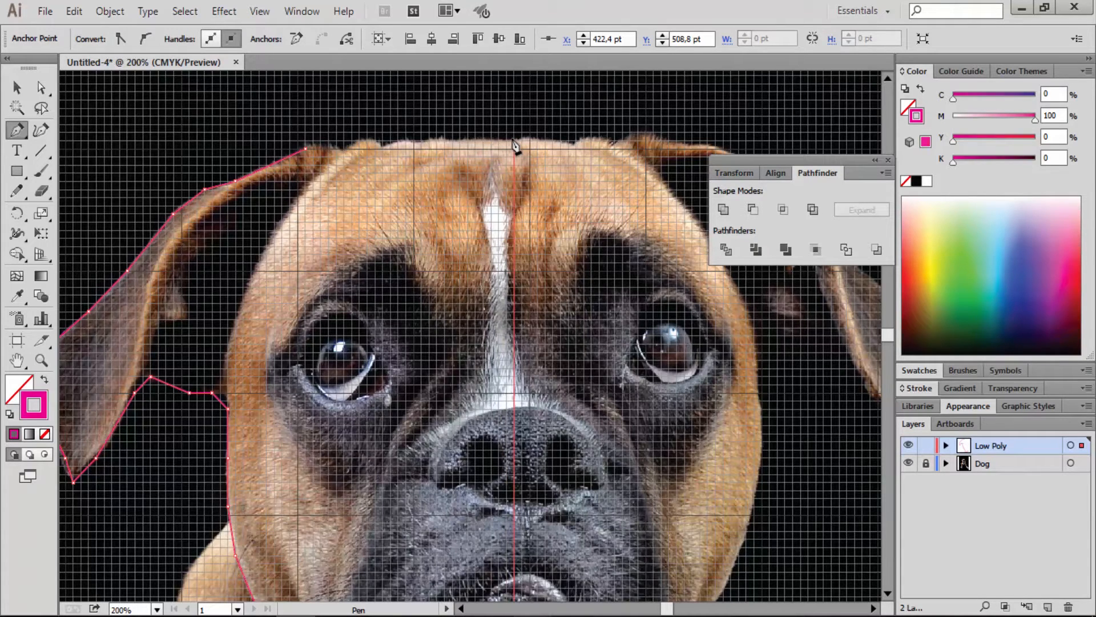
pyautogui.moveTo(484, 178); pyautogui.dragTo(549, 201)
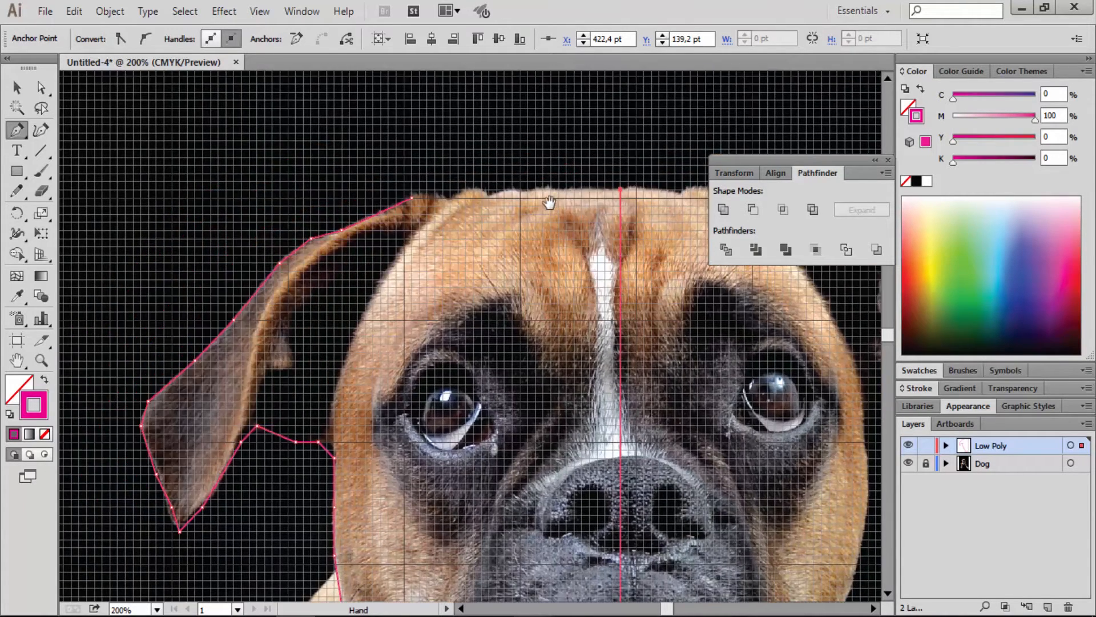
pyautogui.click(574, 189)
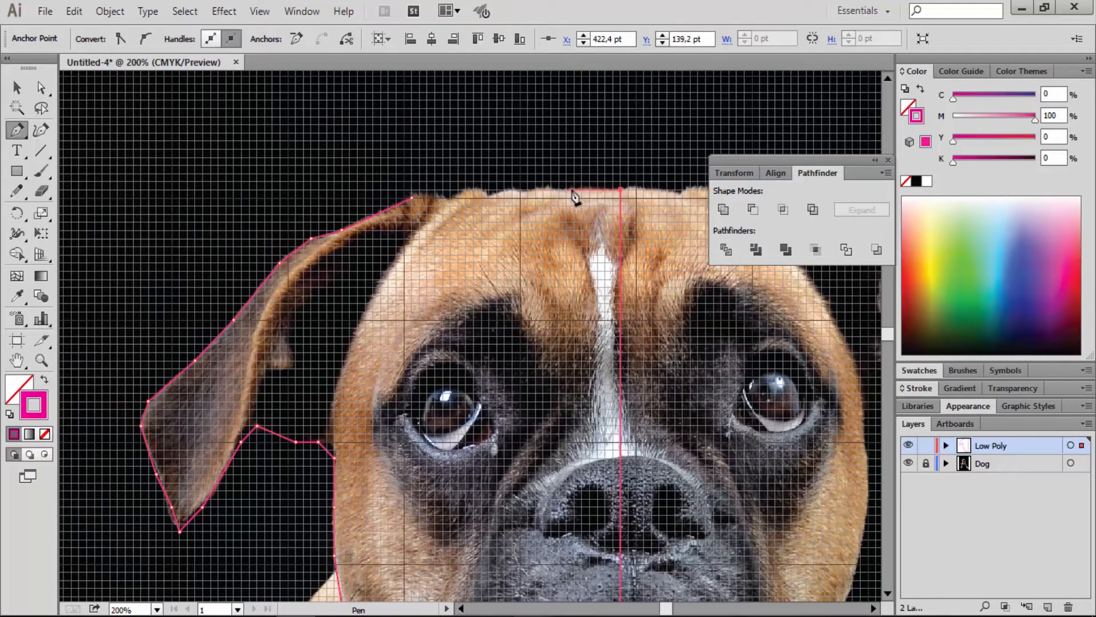
pyautogui.click(542, 189)
pyautogui.click(505, 198)
pyautogui.click(472, 189)
pyautogui.click(451, 198)
pyautogui.click(427, 191)
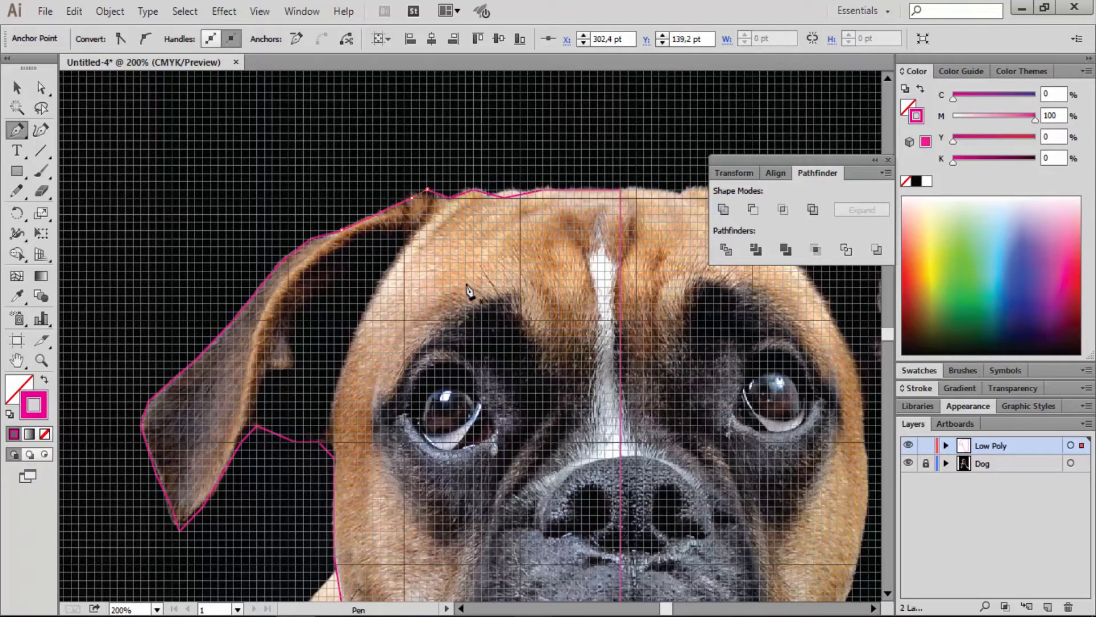
# Hide the Dog layer and deselect the path to examine the traced half-head outline on its own
pyautogui.press('space')
pyautogui.moveTo(506, 440); pyautogui.dragTo(471, 361)
pyautogui.press('v')
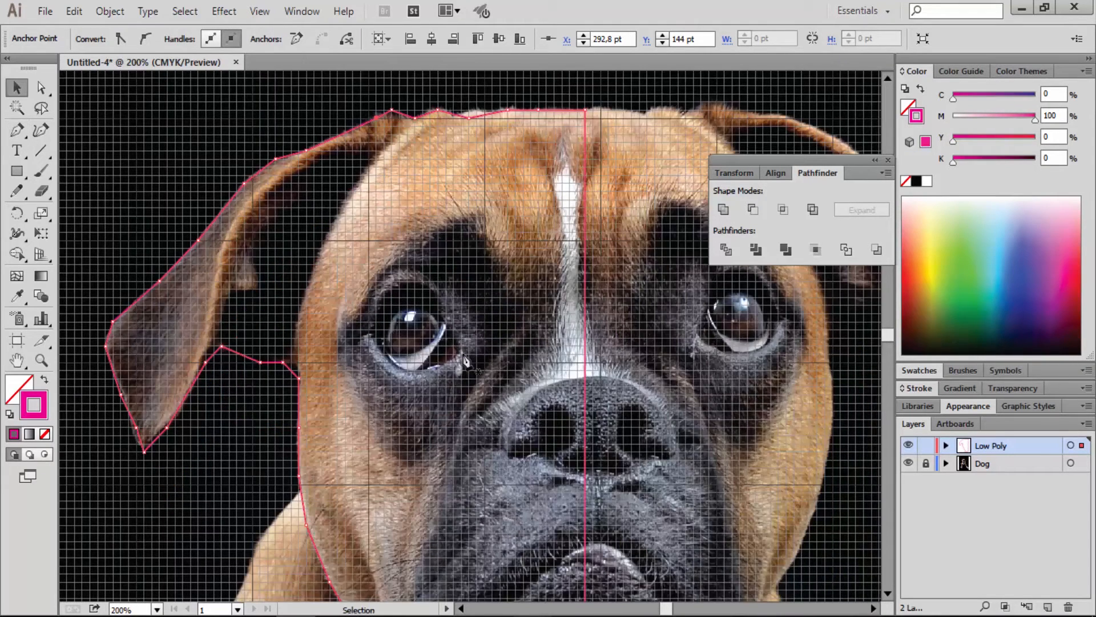
pyautogui.click(909, 463)
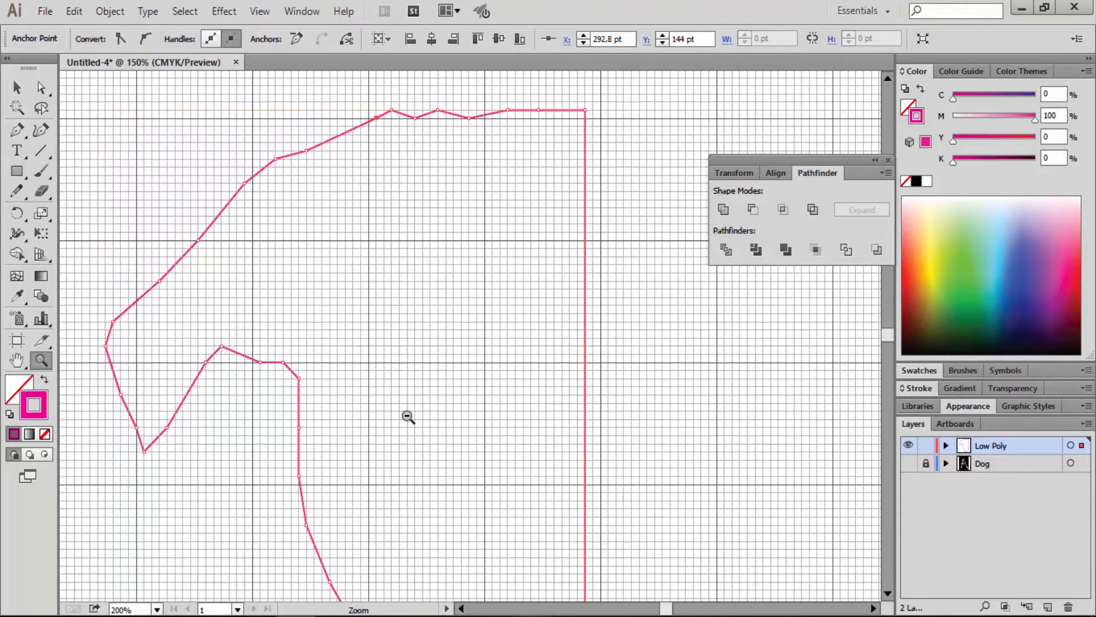
pyautogui.keyDown('ctrl'); pyautogui.keyDown('alt'); pyautogui.click(408, 416); pyautogui.keyUp('alt'); pyautogui.keyUp('ctrl')
pyautogui.click(678, 425)
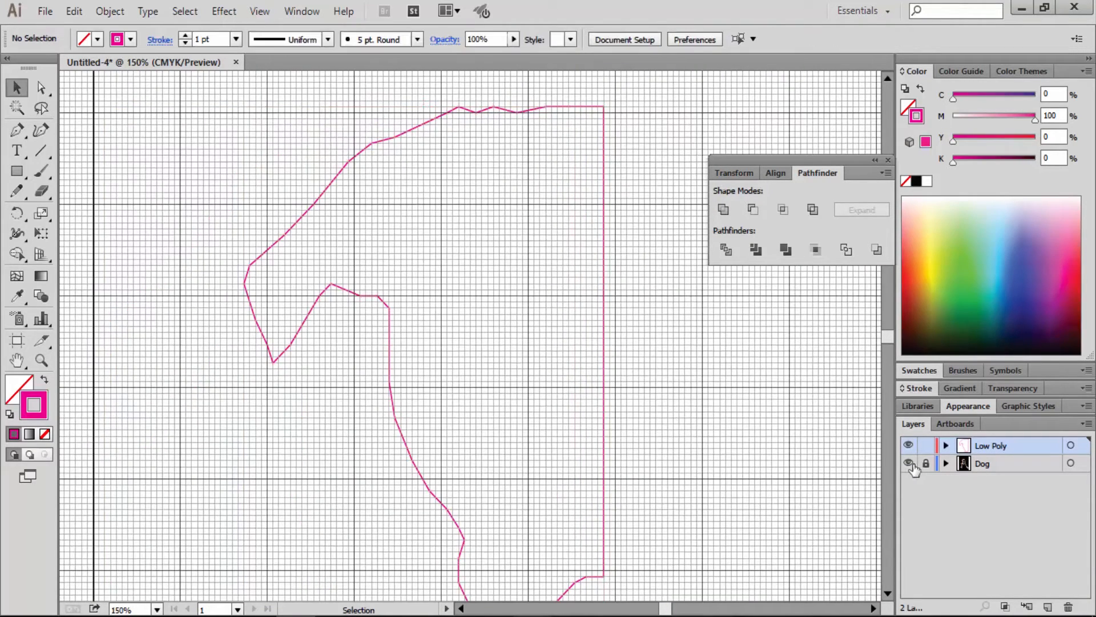
# Show the Dog layer again and make Low Poly the active layer for tracing the dog's nose
pyautogui.click(909, 464)
pyautogui.click(987, 463)
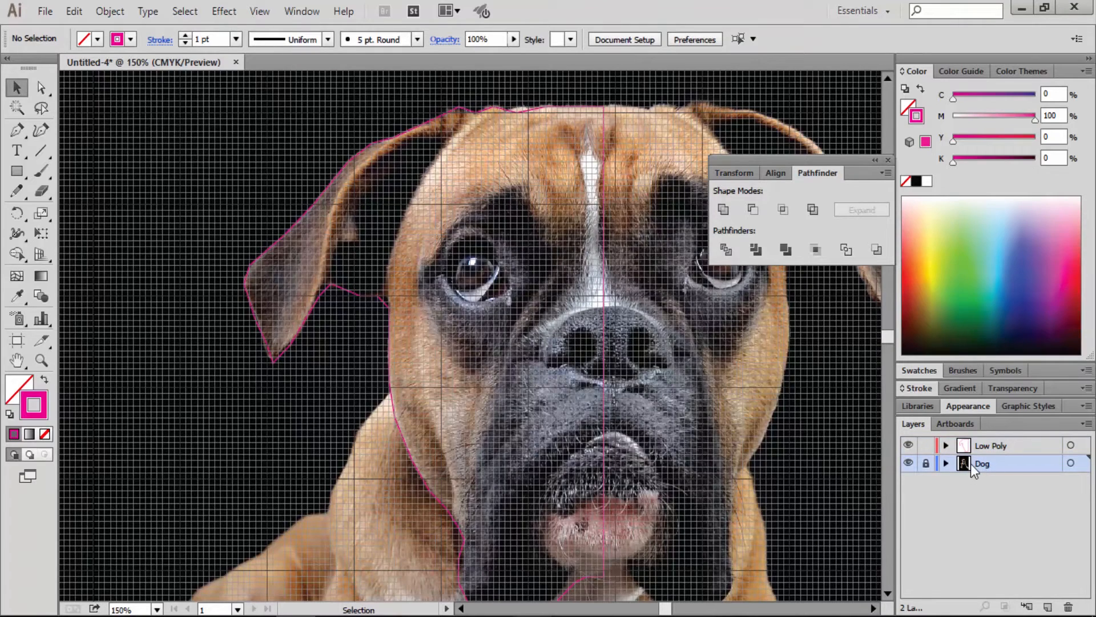
pyautogui.press('z')
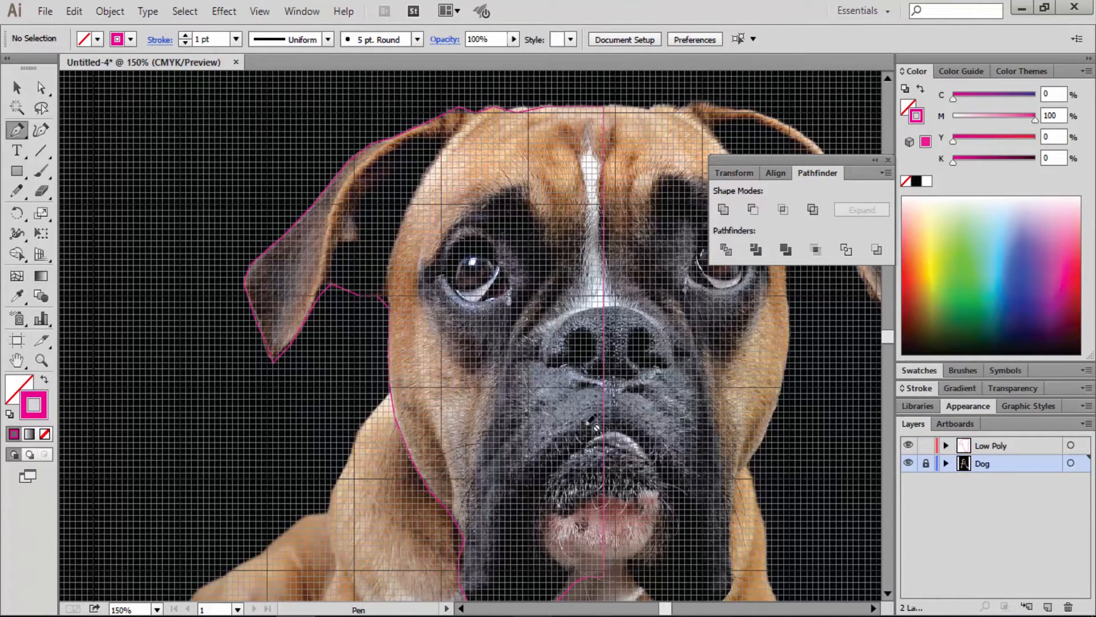
pyautogui.click(560, 426)
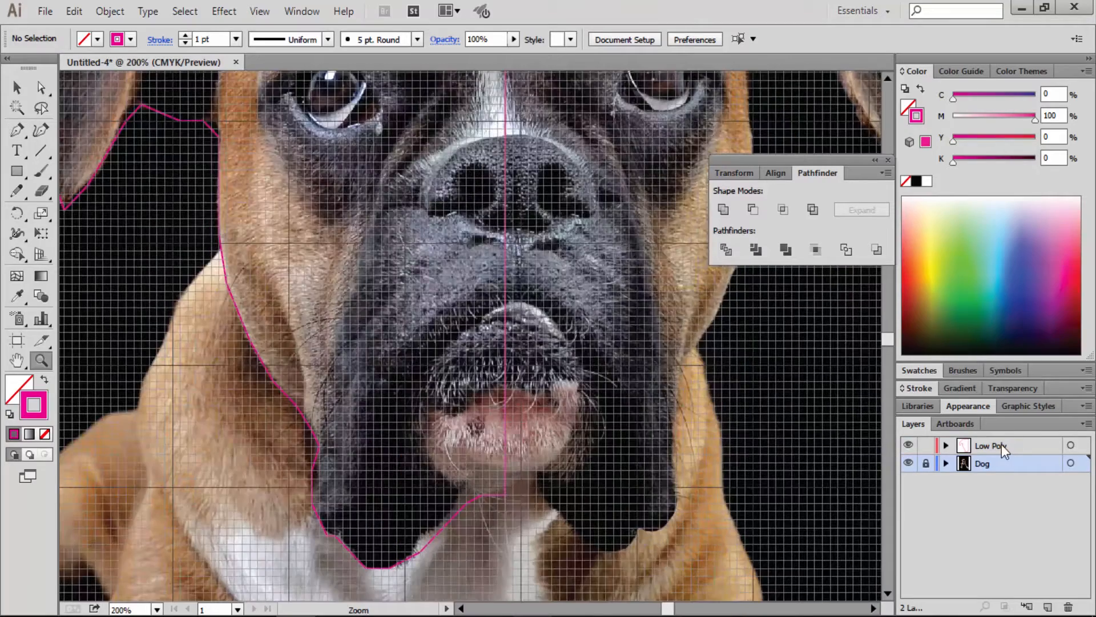
pyautogui.click(1002, 445)
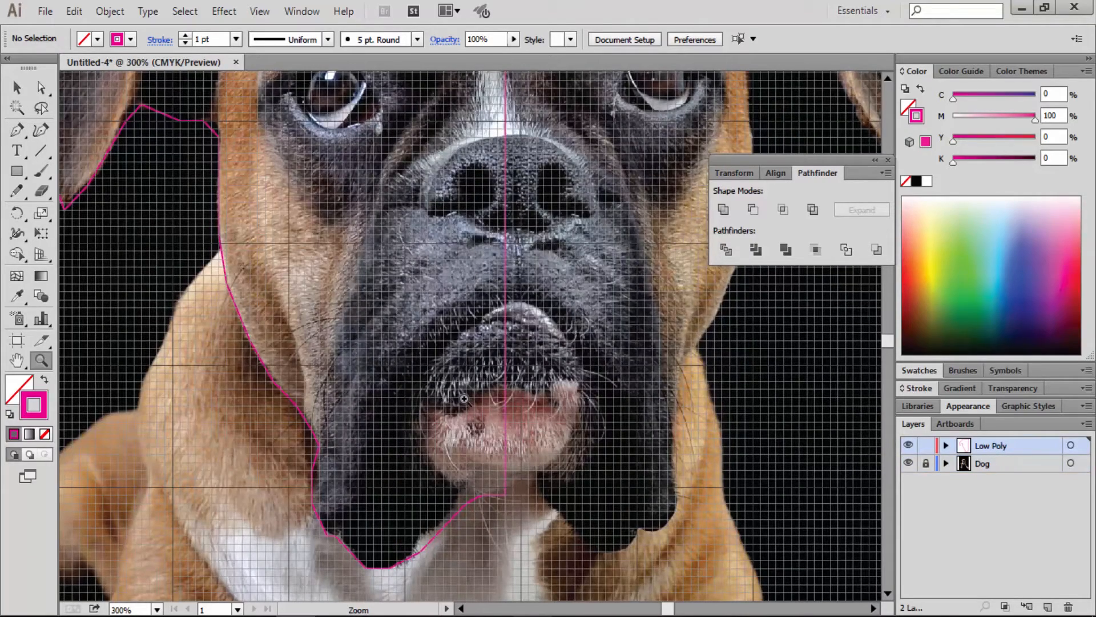
# Start a path on the face's middle line at the top of the nose and trace the nose's upper edge to X 388.8 pt, Y 307.2 pt
pyautogui.press('p')
pyautogui.press('space')
pyautogui.moveTo(493, 293); pyautogui.dragTo(485, 403)
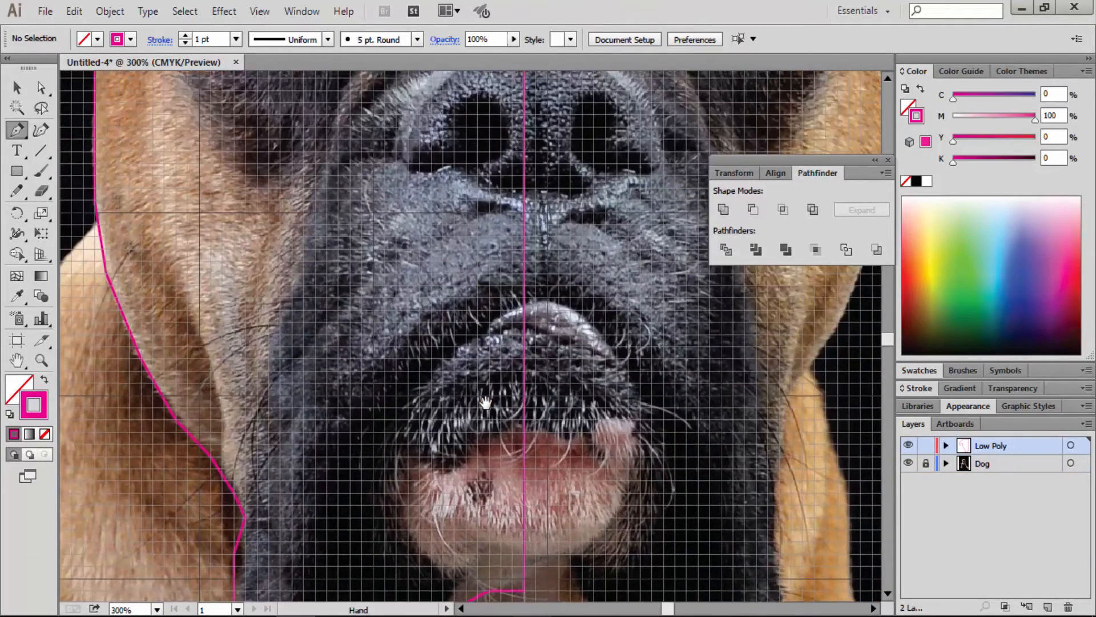
pyautogui.scroll(5, 524, 311)
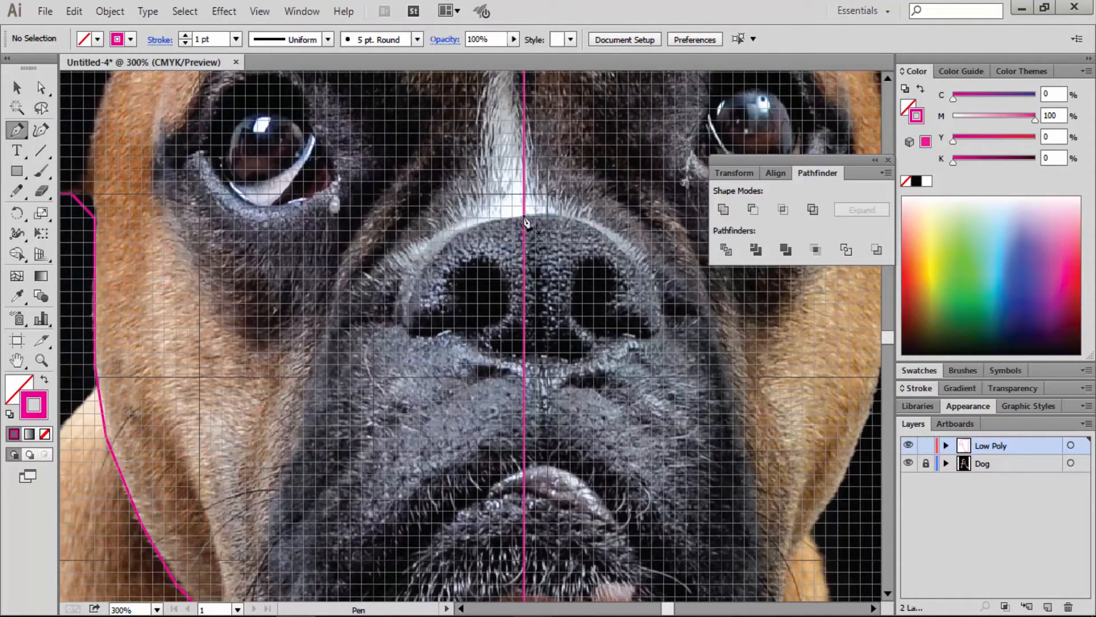
pyautogui.click(524, 218)
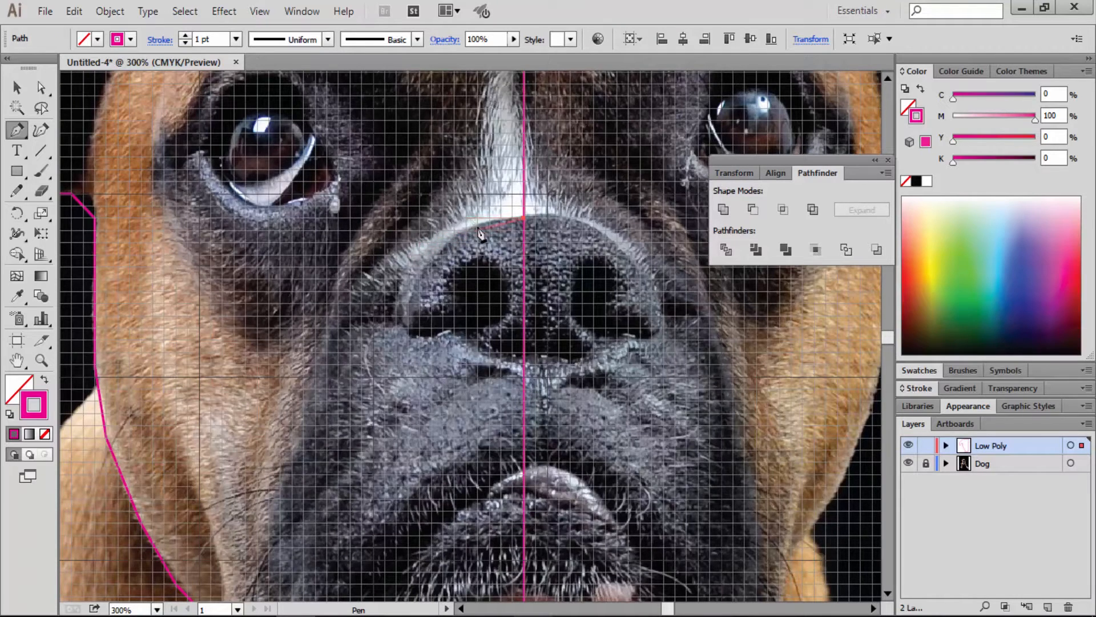
pyautogui.click(478, 230)
pyautogui.click(442, 242)
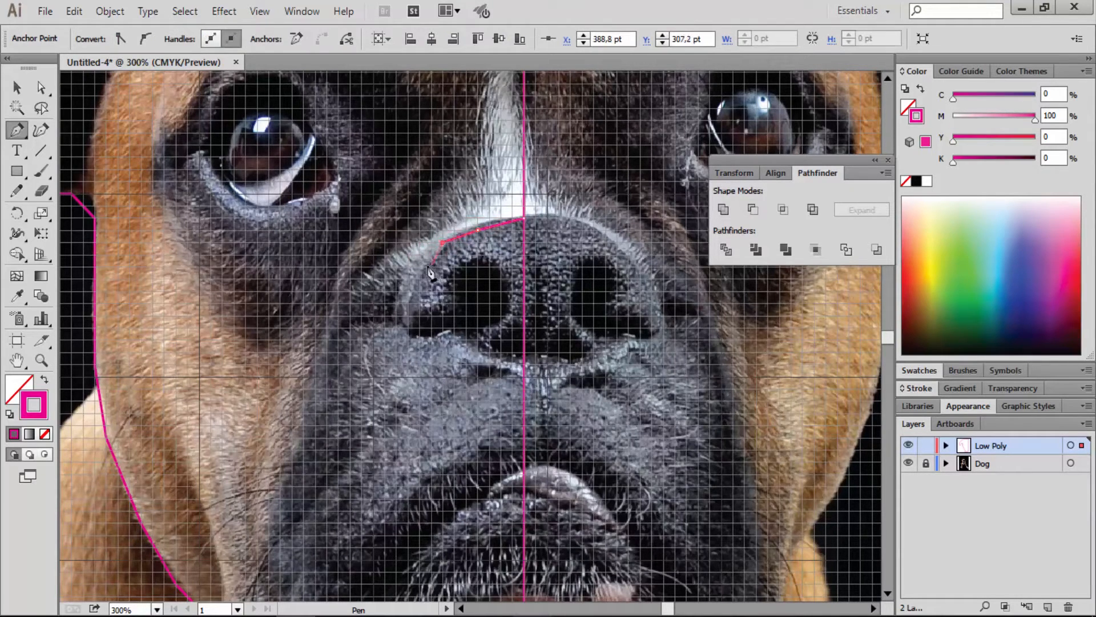
# Continue the nose path down its outer side and along its underside to the middle line at X 422.4 pt, Y 350.4 pt, then deselect it
pyautogui.click(408, 340)
pyautogui.click(467, 353)
pyautogui.click(490, 353)
pyautogui.click(525, 354)
pyautogui.press('v')
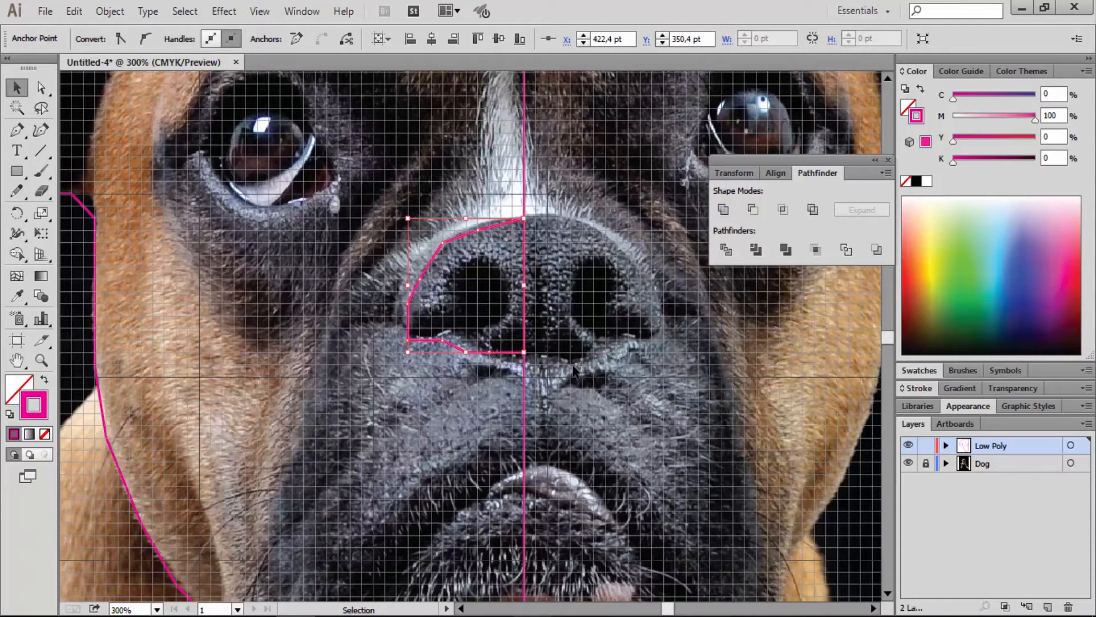
pyautogui.click(574, 370)
# Trace the nostril as an angular path starting and ending on the nose's lower edge, finishing at X 398.4 pt, Y 350.4 pt, and deselect it
pyautogui.press('p')
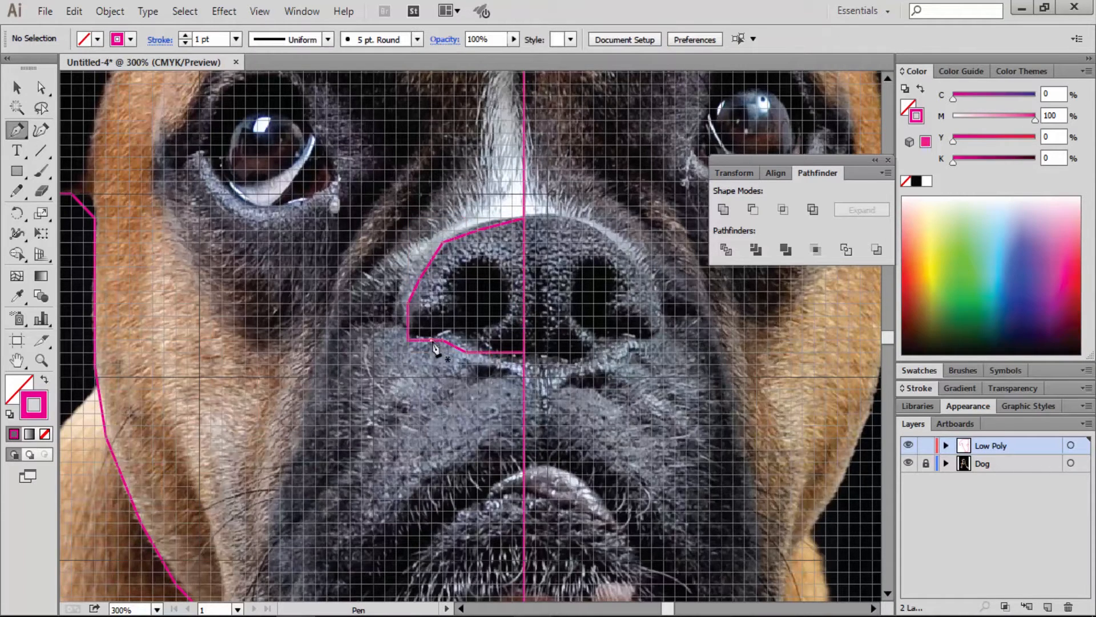
pyautogui.click(432, 341)
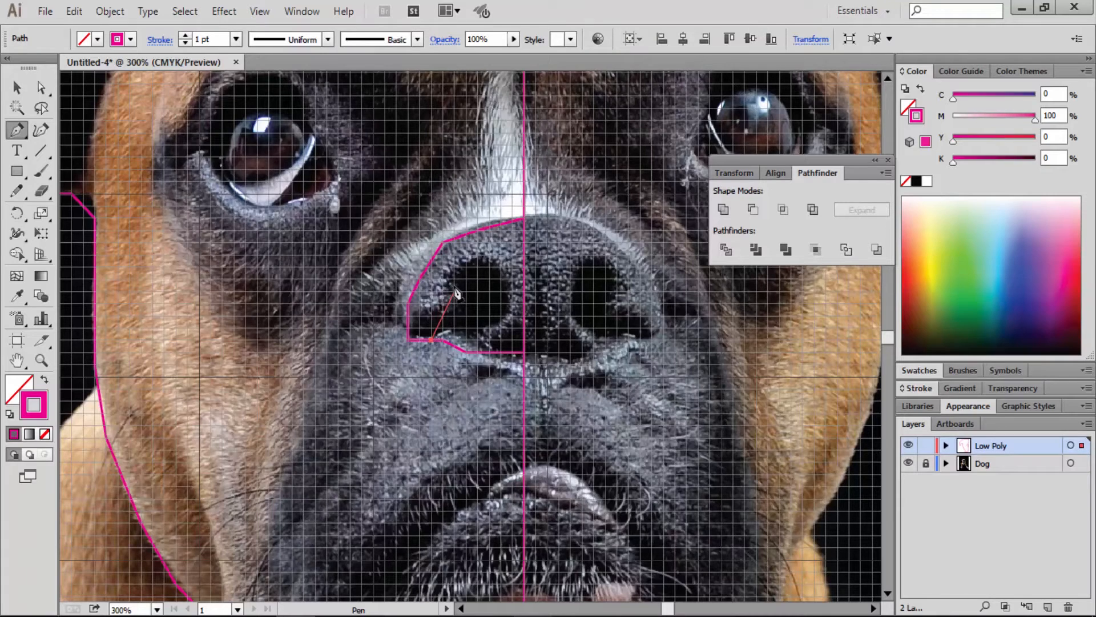
pyautogui.click(456, 279)
pyautogui.click(490, 266)
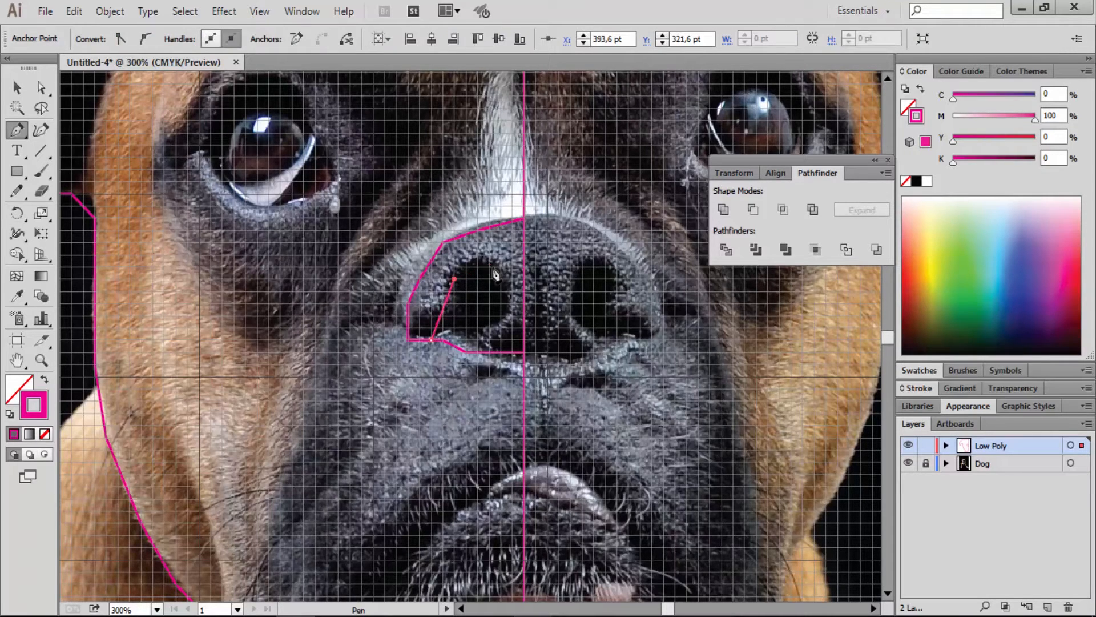
pyautogui.click(512, 315)
pyautogui.click(478, 340)
pyautogui.click(469, 350)
pyautogui.press('v')
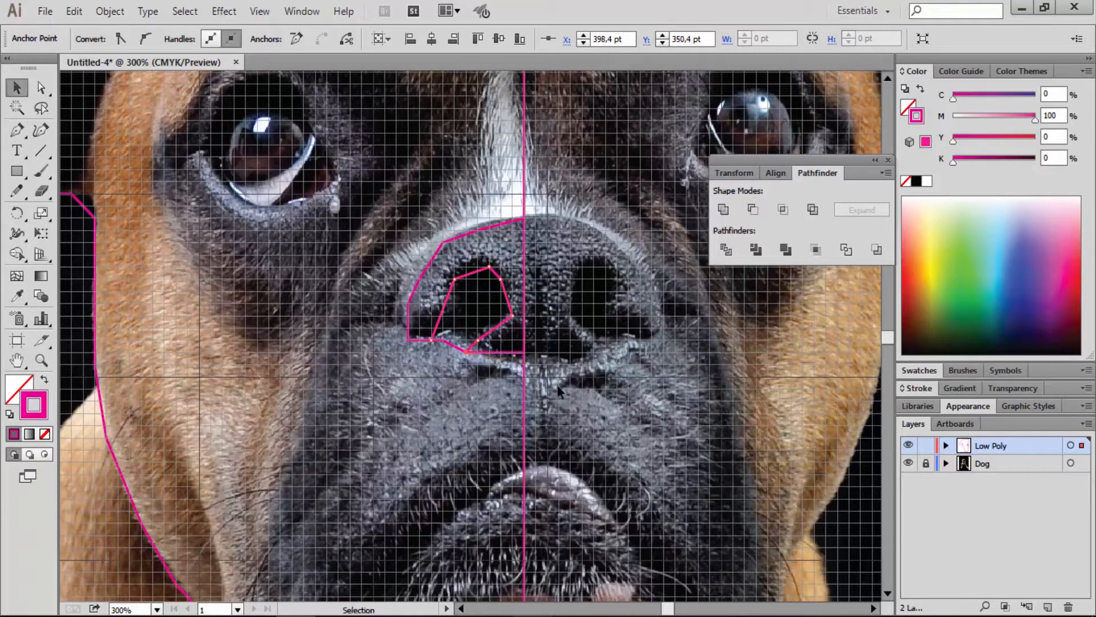
pyautogui.click(571, 412)
# Start the eye outline at its outer corner and trace the upper edge over the eyeball to X 340.8 pt, Y 273.6 pt
pyautogui.moveTo(403, 138); pyautogui.dragTo(440, 288)
pyautogui.moveTo(438, 351); pyautogui.dragTo(437, 358)
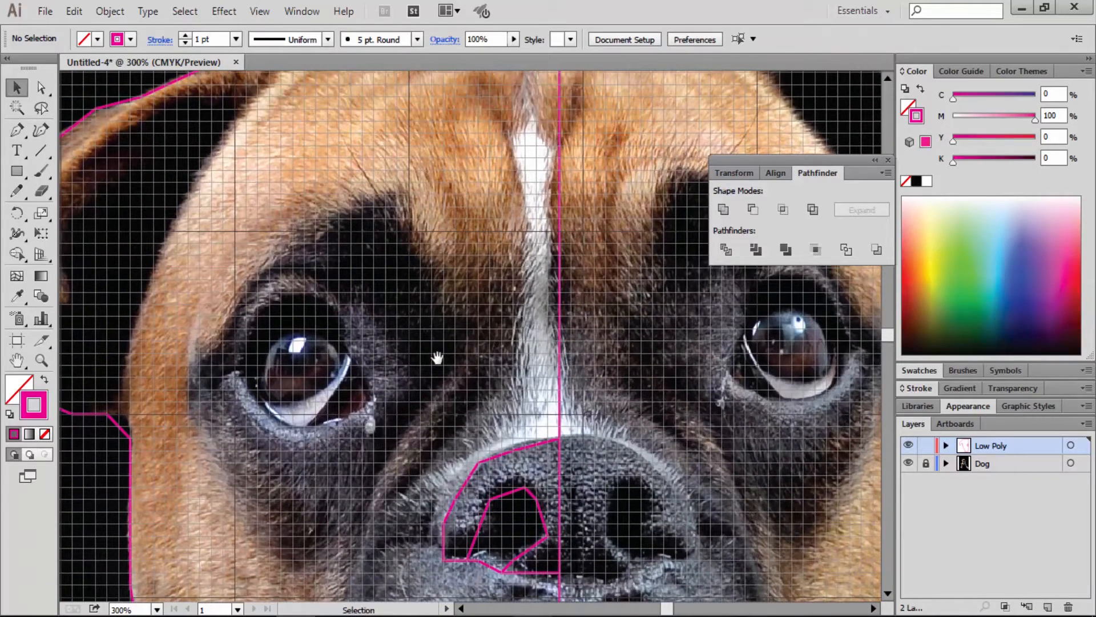
pyautogui.press('p')
pyautogui.moveTo(351, 374); pyautogui.dragTo(457, 352)
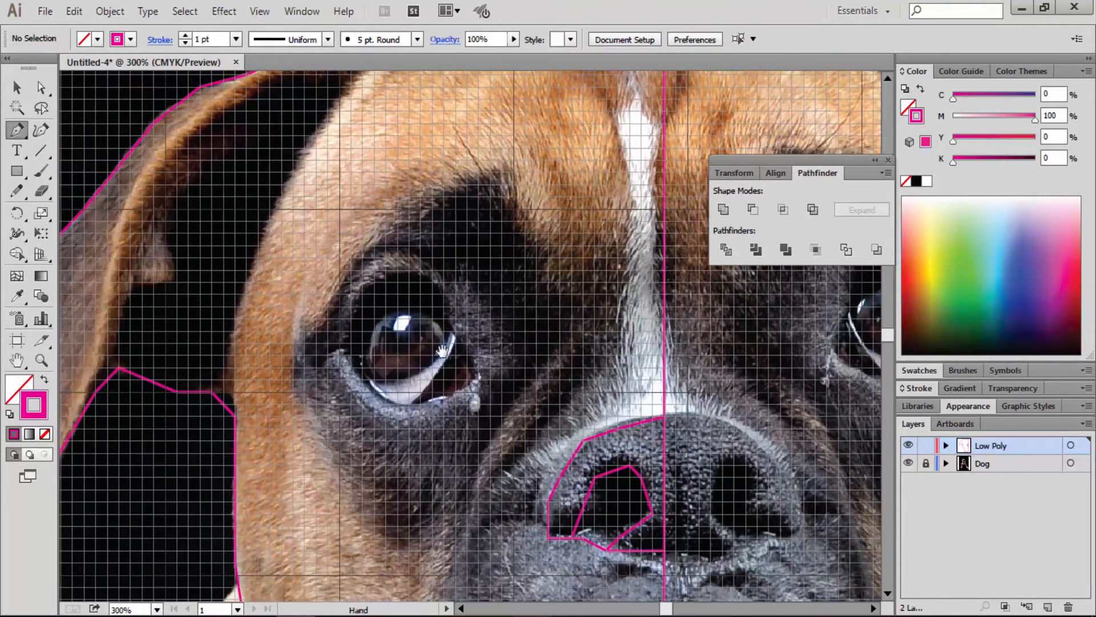
pyautogui.click(350, 355)
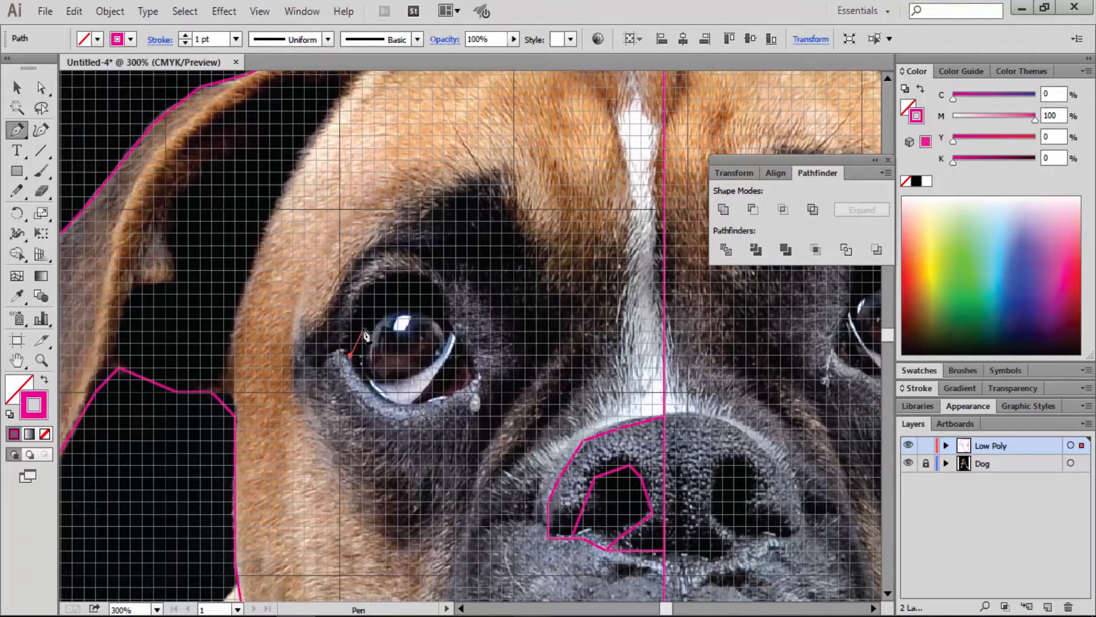
pyautogui.moveTo(372, 324); pyautogui.dragTo(381, 319)
pyautogui.click(374, 319)
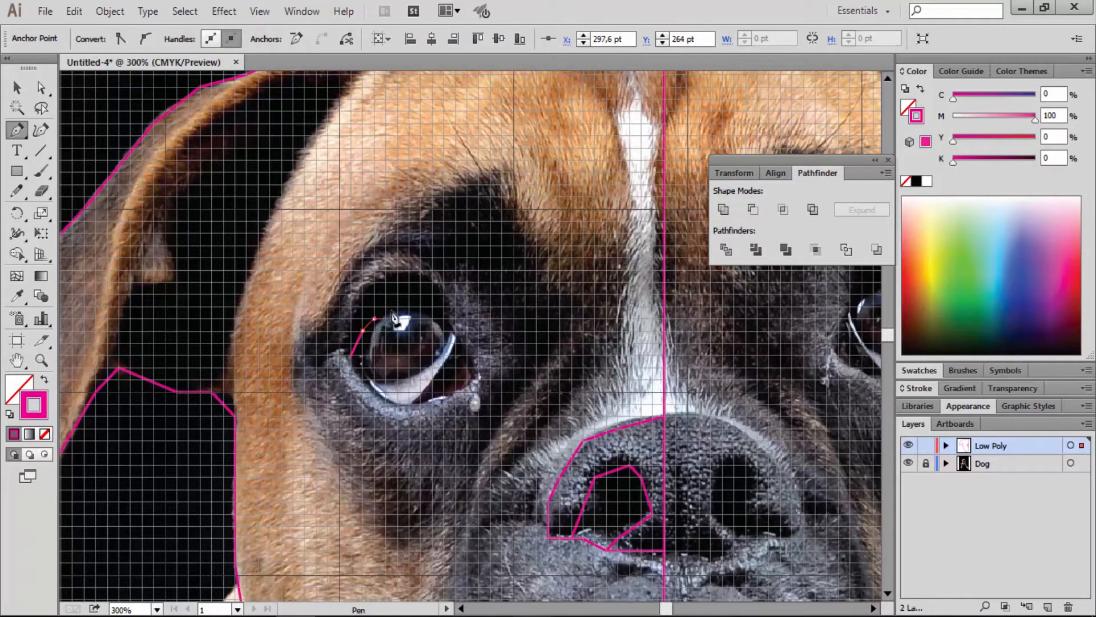
pyautogui.click(397, 305)
pyautogui.click(444, 318)
pyautogui.click(455, 330)
pyautogui.click(467, 355)
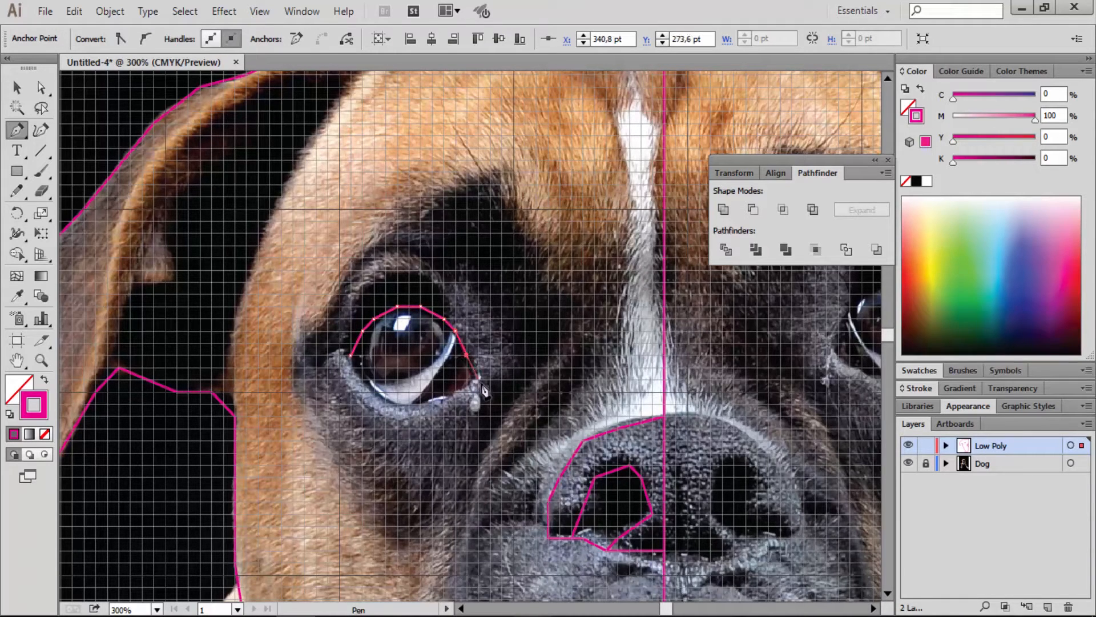
# Trace the eye outline around the inner corner and along the lower lid back to the outer corner, closing the shape, and deselect it
pyautogui.click(478, 379)
pyautogui.click(443, 402)
pyautogui.click(421, 416)
pyautogui.click(350, 356)
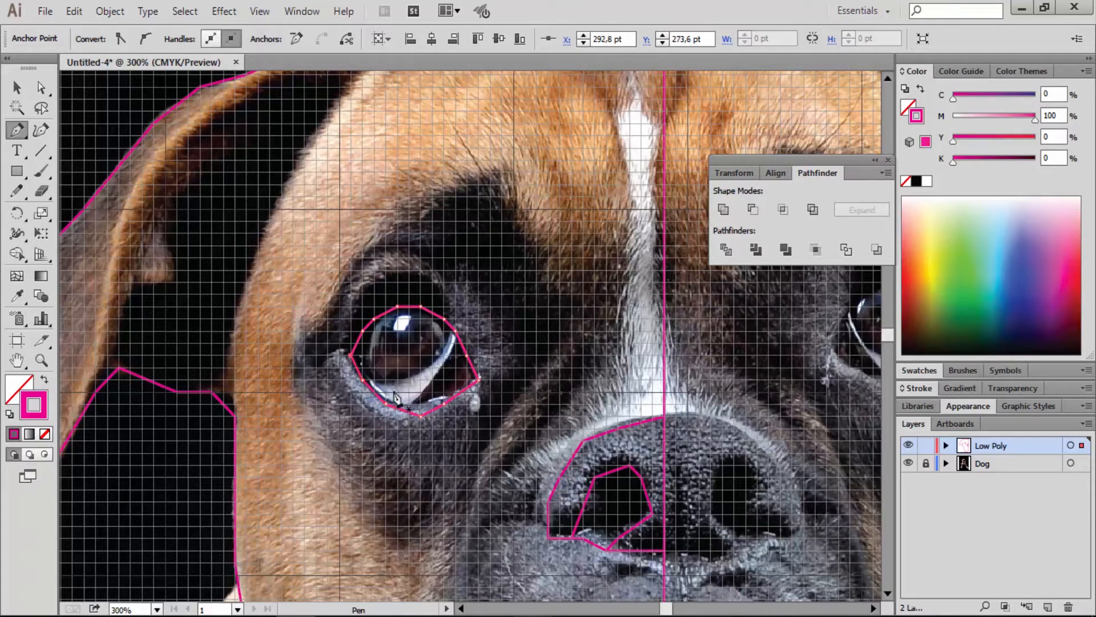
pyautogui.press('v')
pyautogui.click(495, 243)
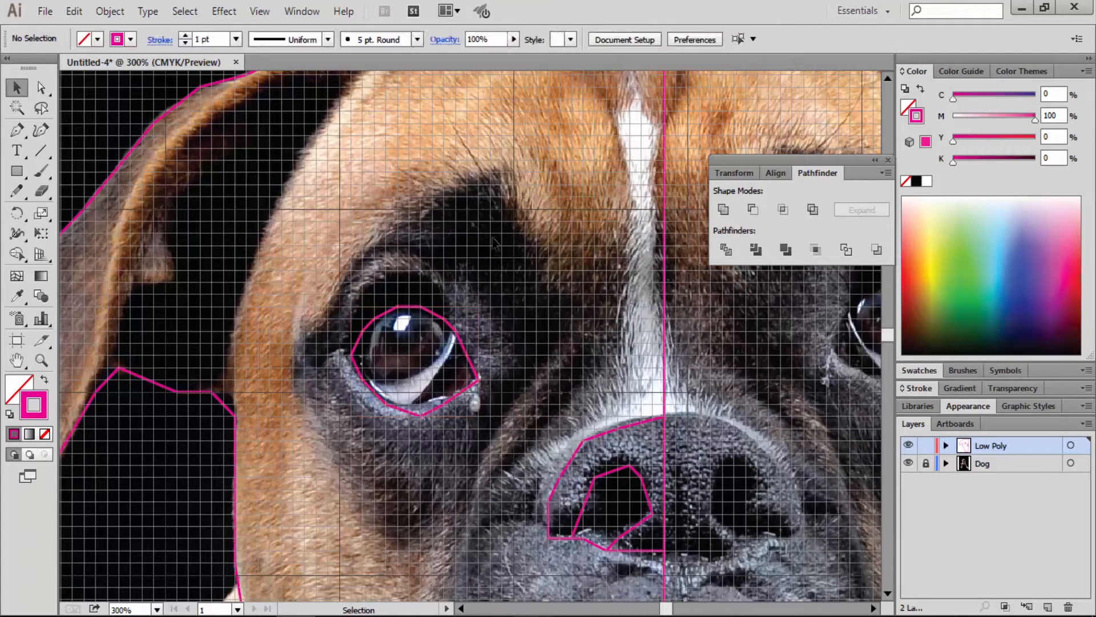
# Draw a path inside the eye along the lower edge of the brown iris, from the eye outline's inner side to its outer side, and deselect it
pyautogui.press('p')
pyautogui.click(455, 332)
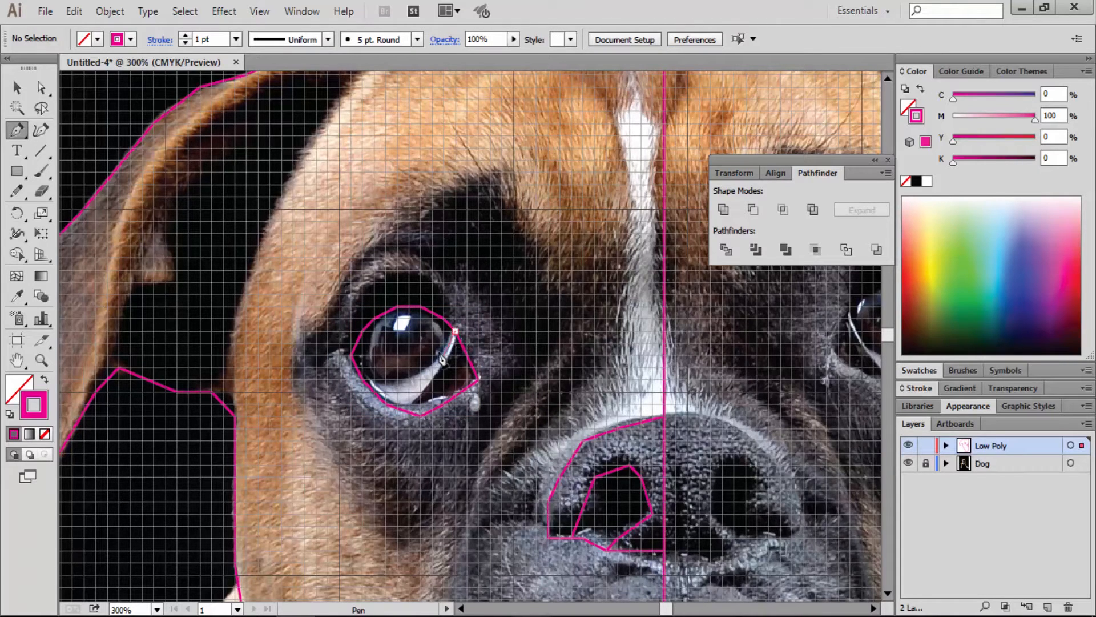
pyautogui.click(419, 380)
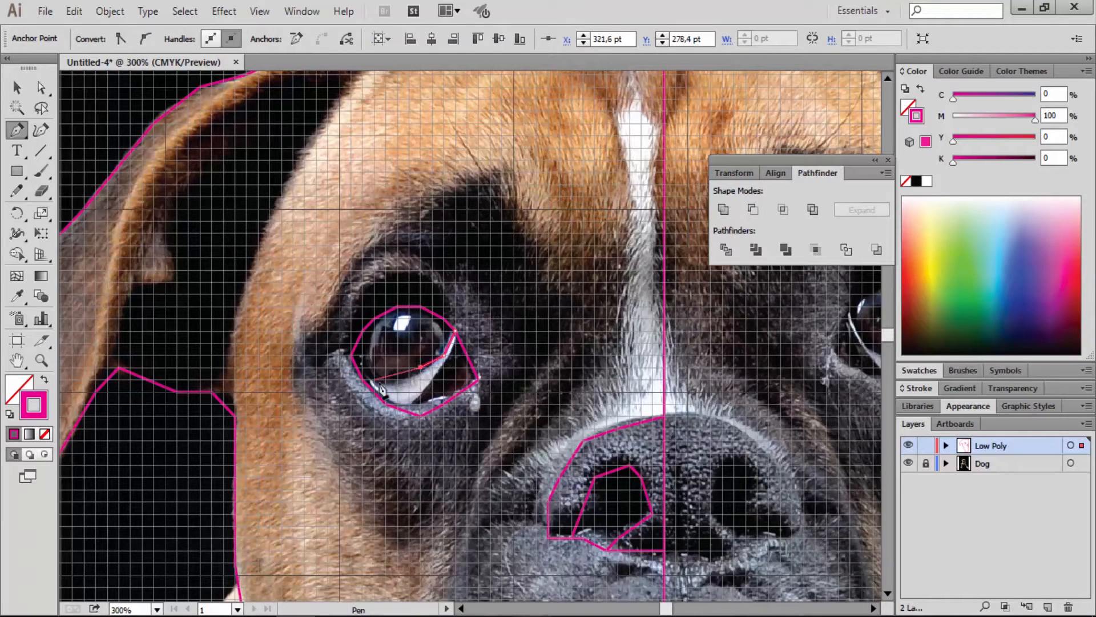
pyautogui.click(398, 380)
pyautogui.click(373, 380)
pyautogui.click(354, 370)
pyautogui.hotkey('ctrl', 'z')
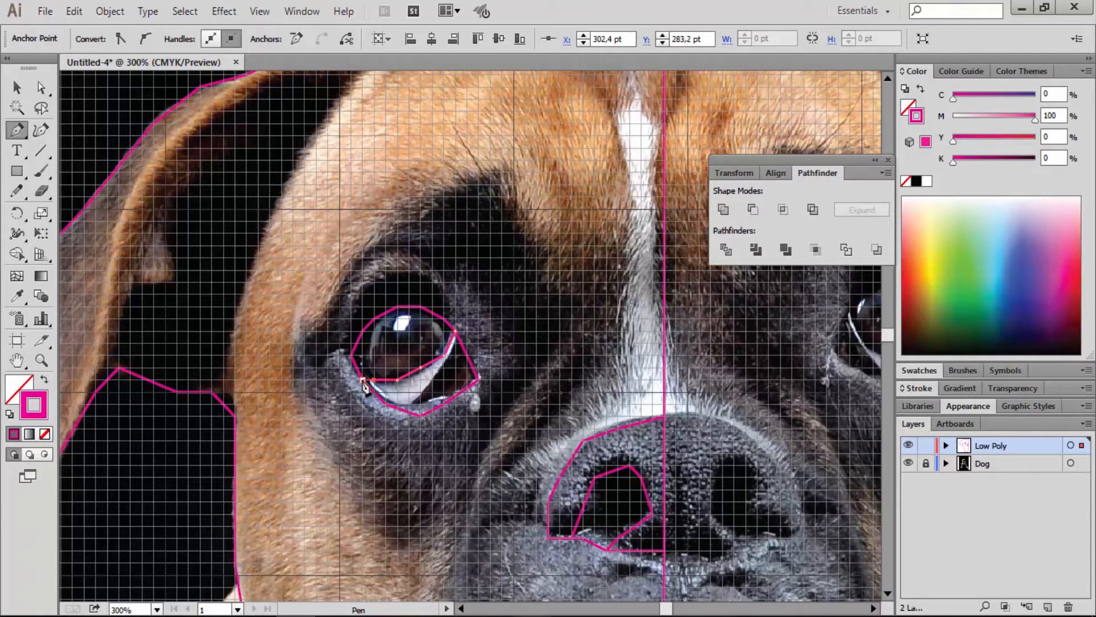
pyautogui.click(362, 380)
pyautogui.press('v')
pyautogui.click(423, 349)
# Trace the inner edge of the white of the eye from X 336 pt, Y 264 pt down to the lower lid outline at X 307.2 pt, Y 292.8 pt
pyautogui.press('z')
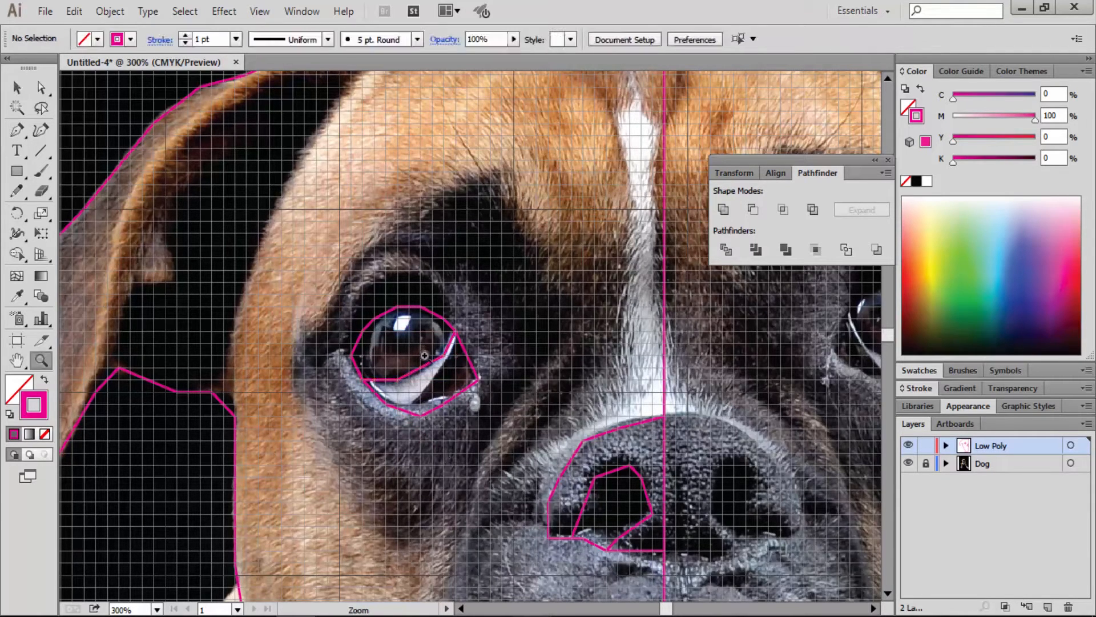
pyautogui.click(429, 363)
pyautogui.press('p')
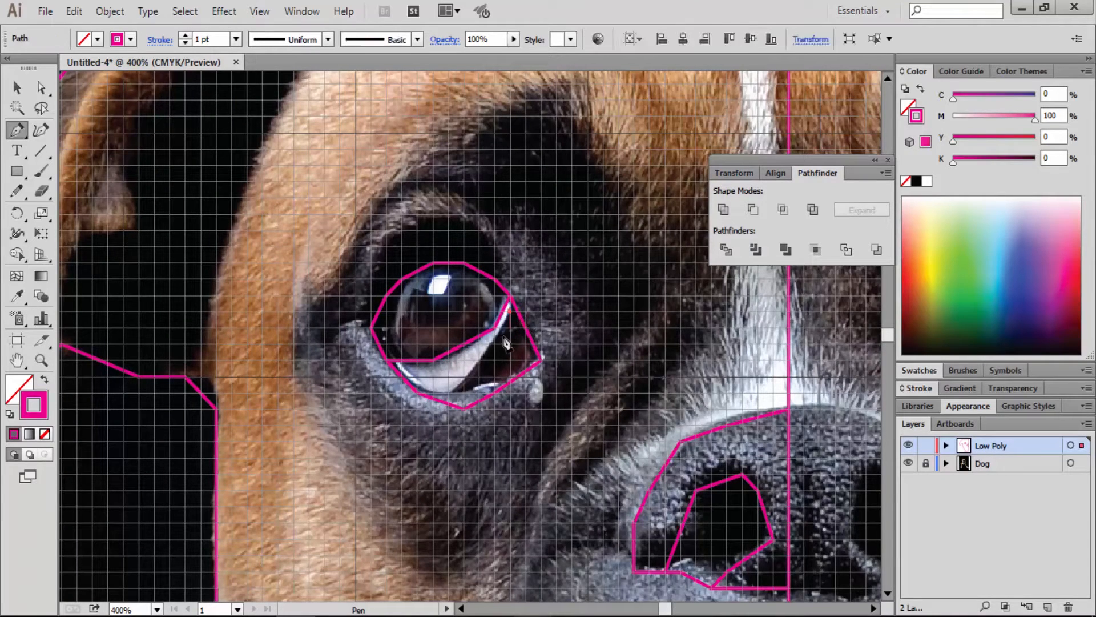
pyautogui.hotkey('ctrl', 'z')
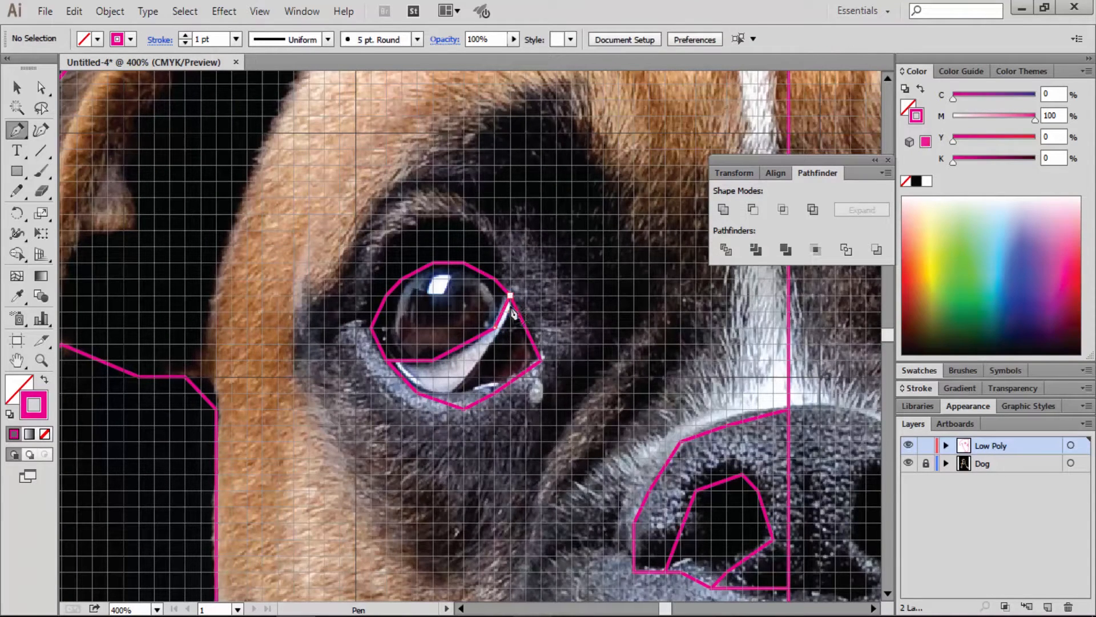
pyautogui.click(511, 335)
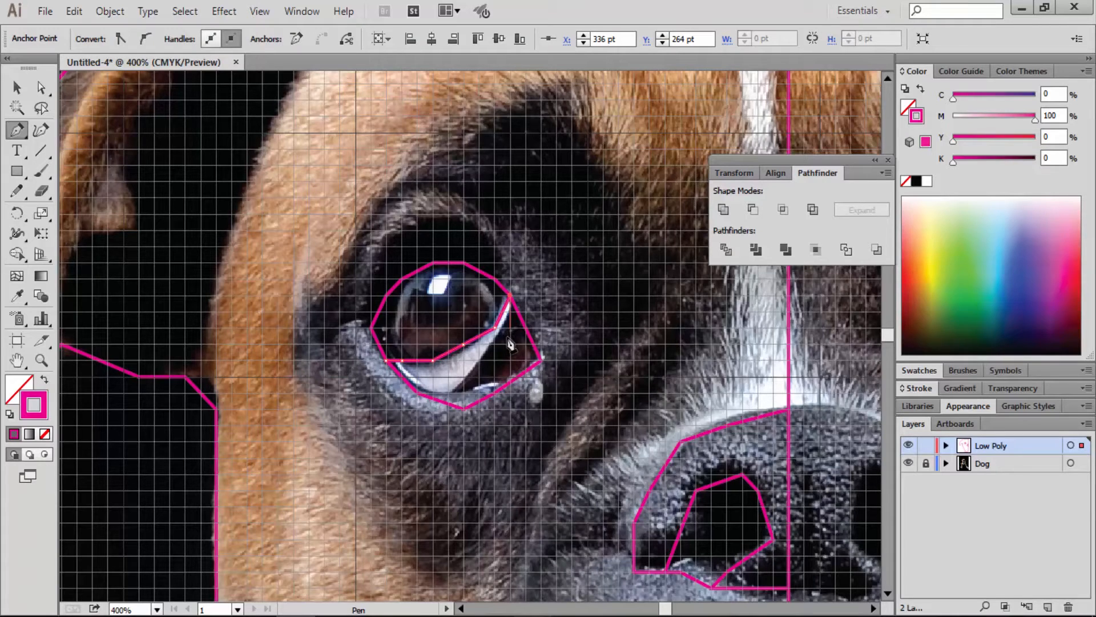
pyautogui.click(510, 328)
pyautogui.click(479, 360)
pyautogui.click(448, 393)
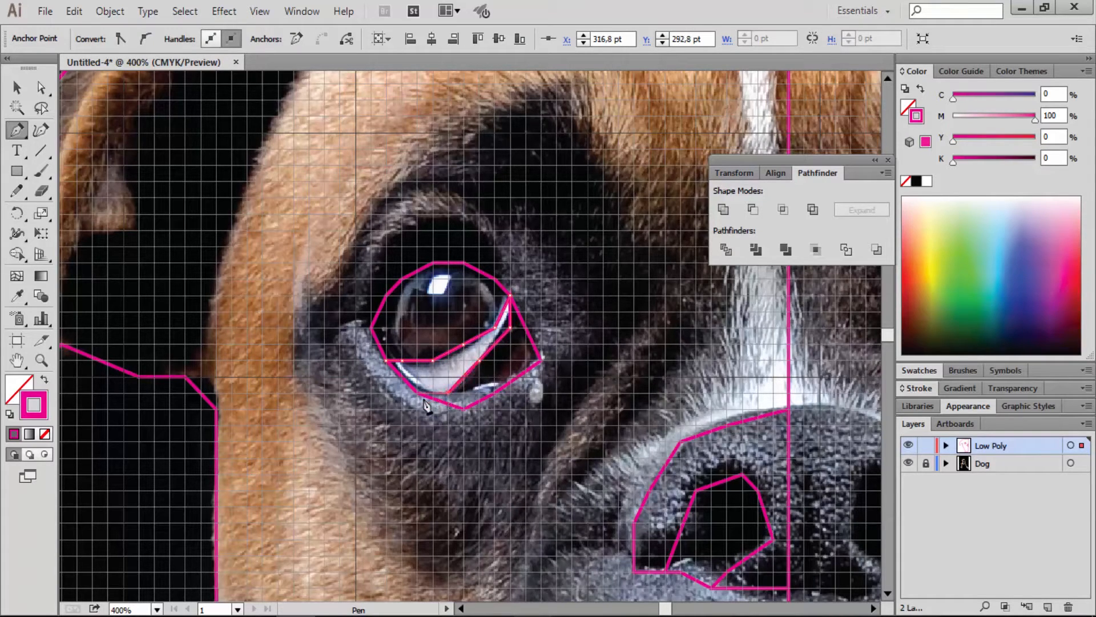
pyautogui.press('v')
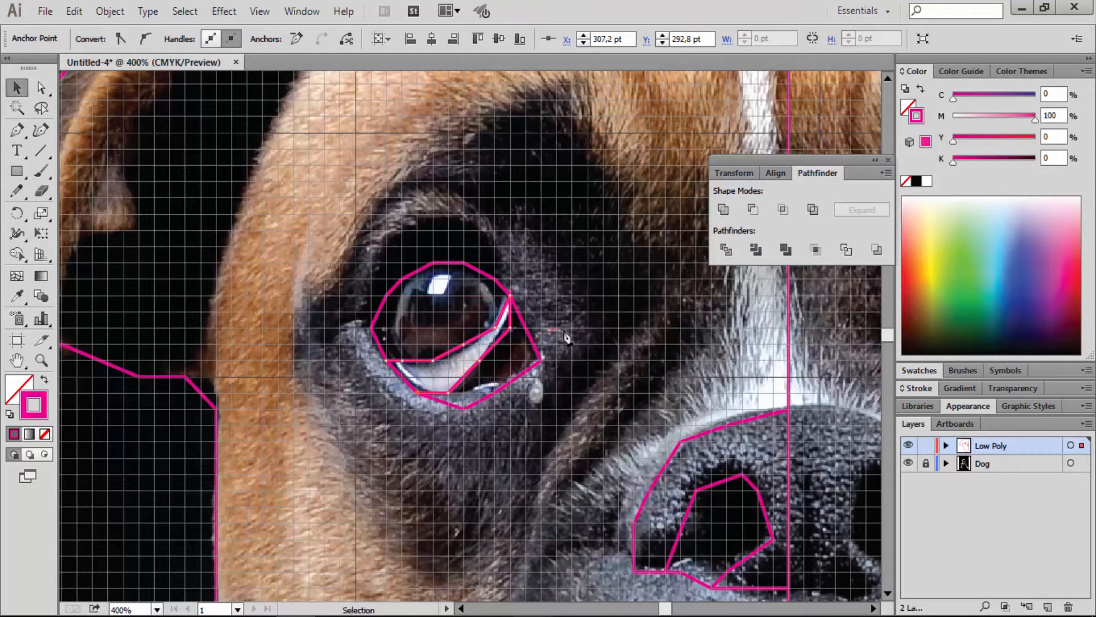
# Trace the edge of the white forehead blaze from the centre line below the head top down to the nose outline at X 388.8 pt, Y 307.2 pt, and deselect it
pyautogui.press('p')
pyautogui.press('space')
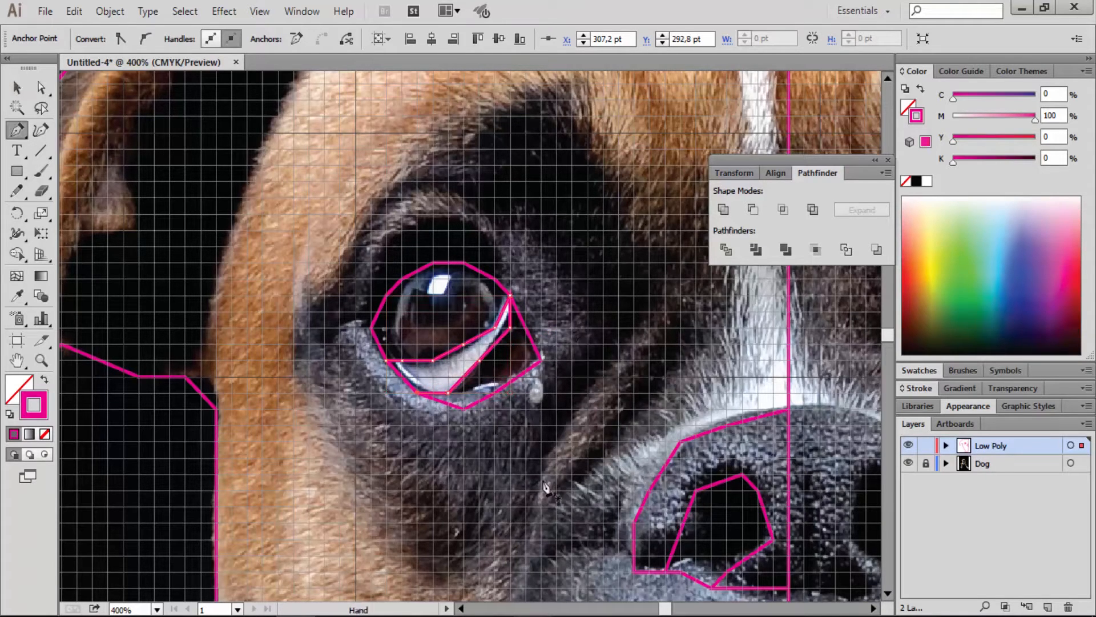
pyautogui.moveTo(548, 487); pyautogui.dragTo(518, 397)
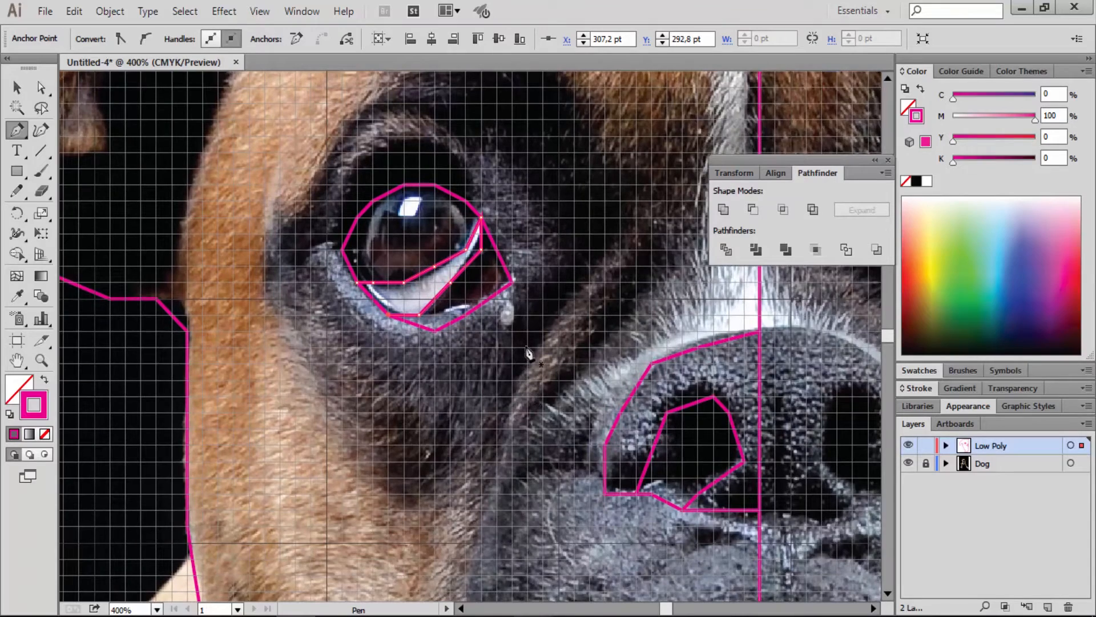
pyautogui.moveTo(528, 354); pyautogui.dragTo(502, 381)
pyautogui.press('z')
pyautogui.keyDown('alt'); pyautogui.click(515, 379); pyautogui.keyUp('alt')
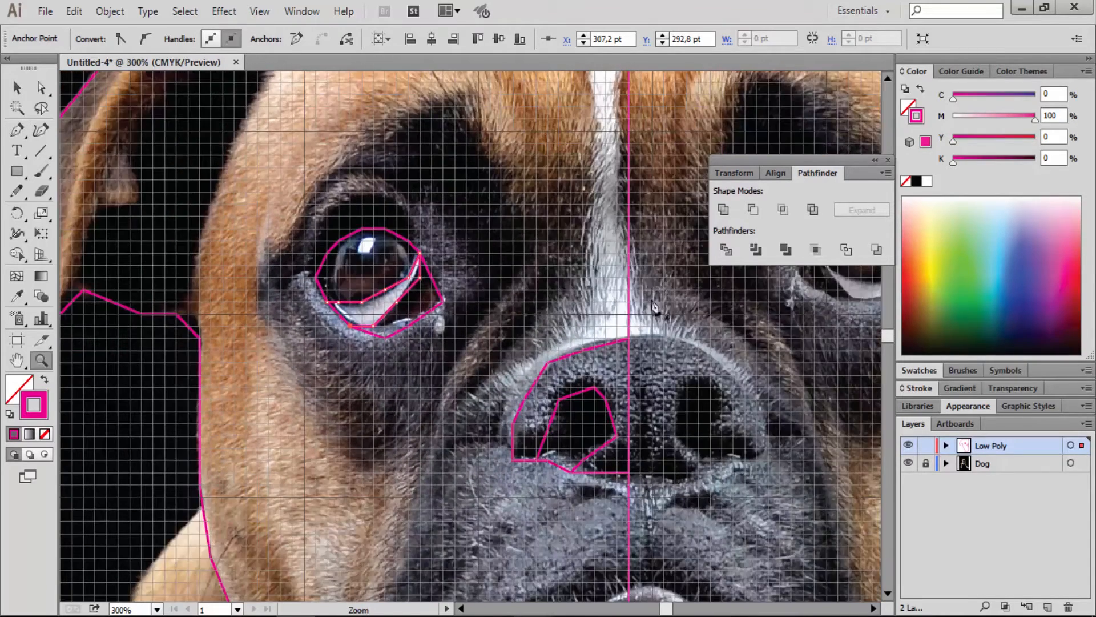
pyautogui.press('p')
pyautogui.press('space')
pyautogui.moveTo(532, 243); pyautogui.dragTo(536, 307)
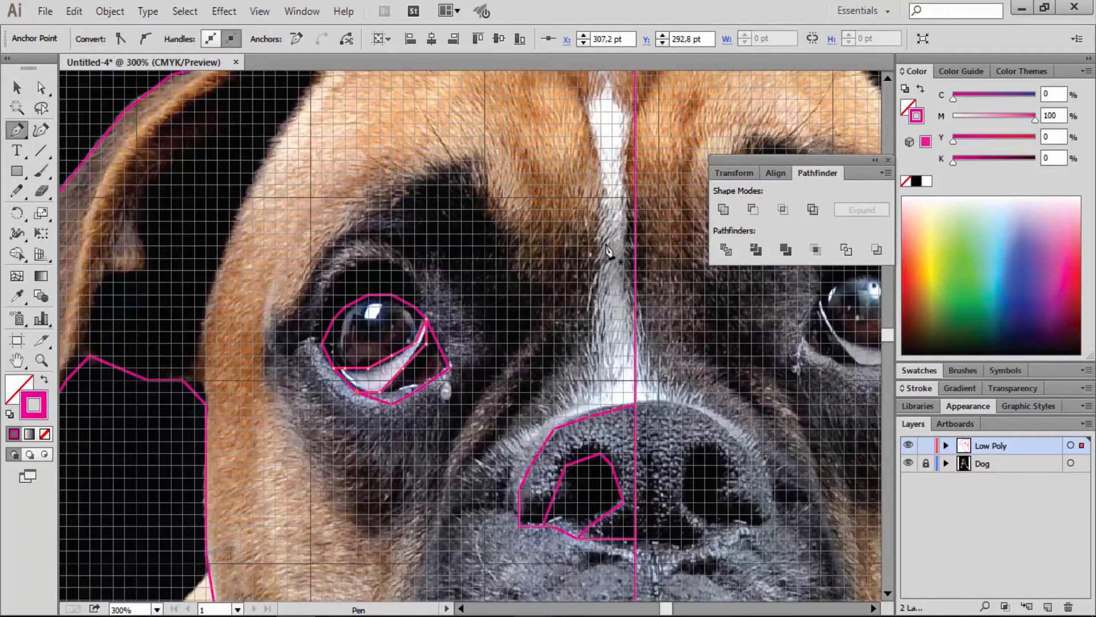
pyautogui.press('space')
pyautogui.moveTo(605, 215); pyautogui.dragTo(585, 292)
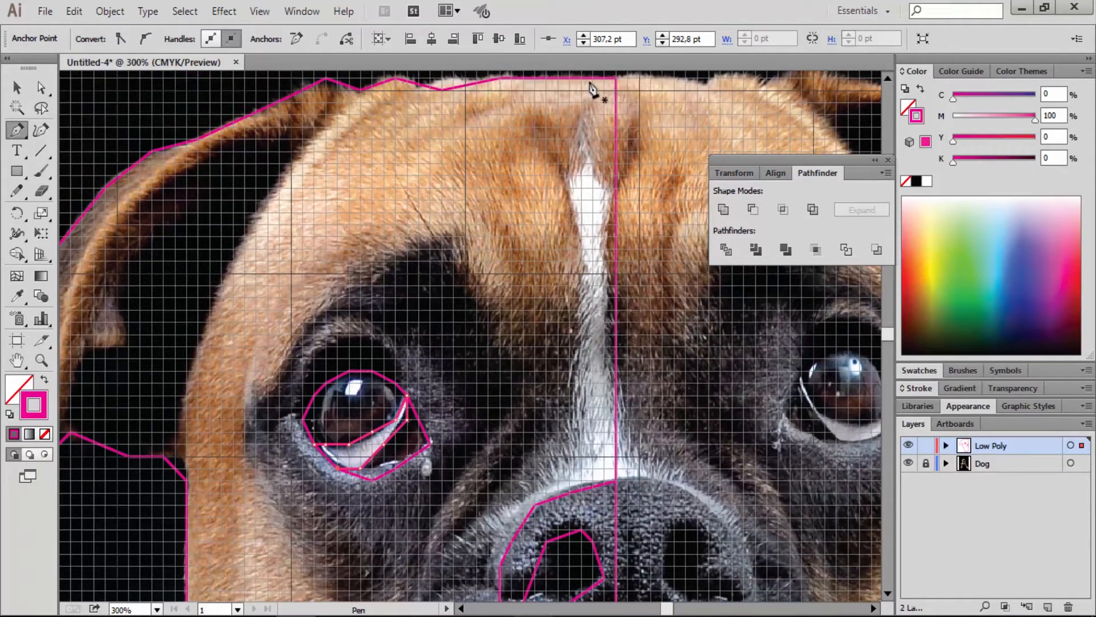
pyautogui.click(616, 115)
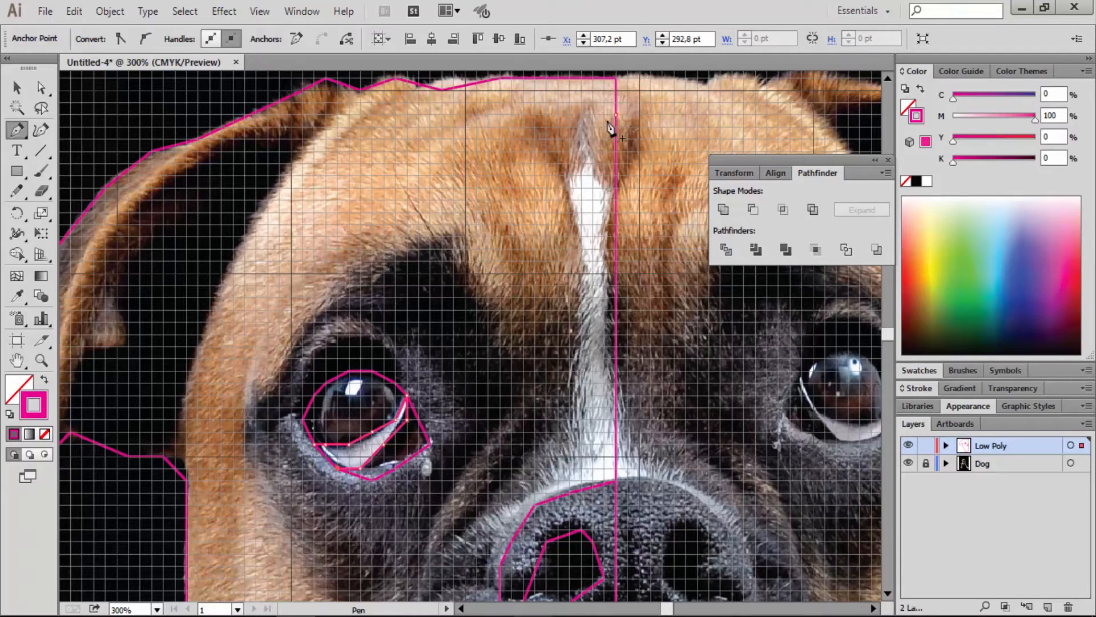
pyautogui.click(570, 189)
pyautogui.click(581, 283)
pyautogui.click(558, 454)
pyautogui.click(535, 506)
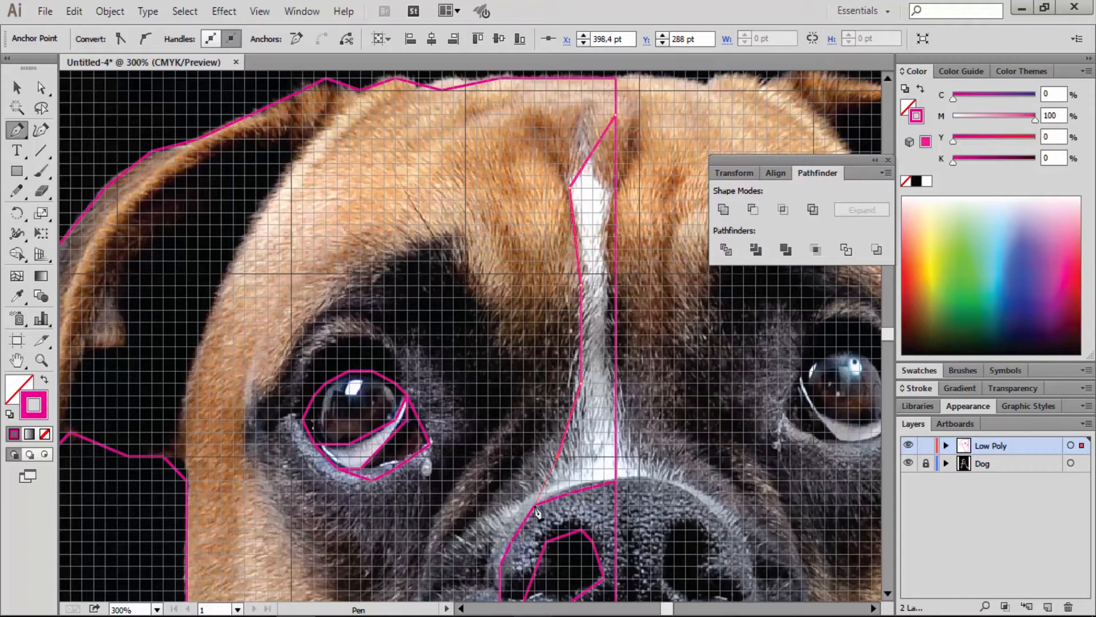
pyautogui.click(535, 506)
pyautogui.press('v')
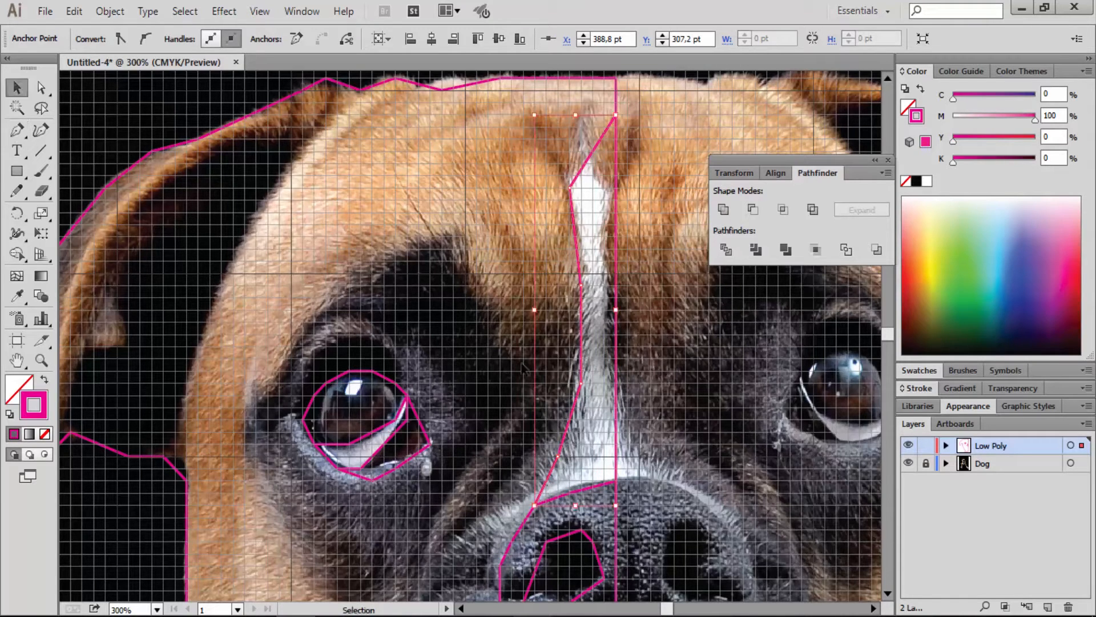
pyautogui.click(469, 323)
# Start the mouth outline on the centre line at the upper lip and trace its top edge outward to the mouth's outer side
pyautogui.moveTo(464, 320)
pyautogui.mouseDown()
pyautogui.moveTo(567, 322)
pyautogui.moveTo(502, 278)
pyautogui.moveTo(446, 198)
pyautogui.mouseUp()
pyautogui.press('p')
pyautogui.moveTo(490, 403)
pyautogui.mouseDown()
pyautogui.moveTo(491, 375)
pyautogui.moveTo(510, 457)
pyautogui.mouseUp()
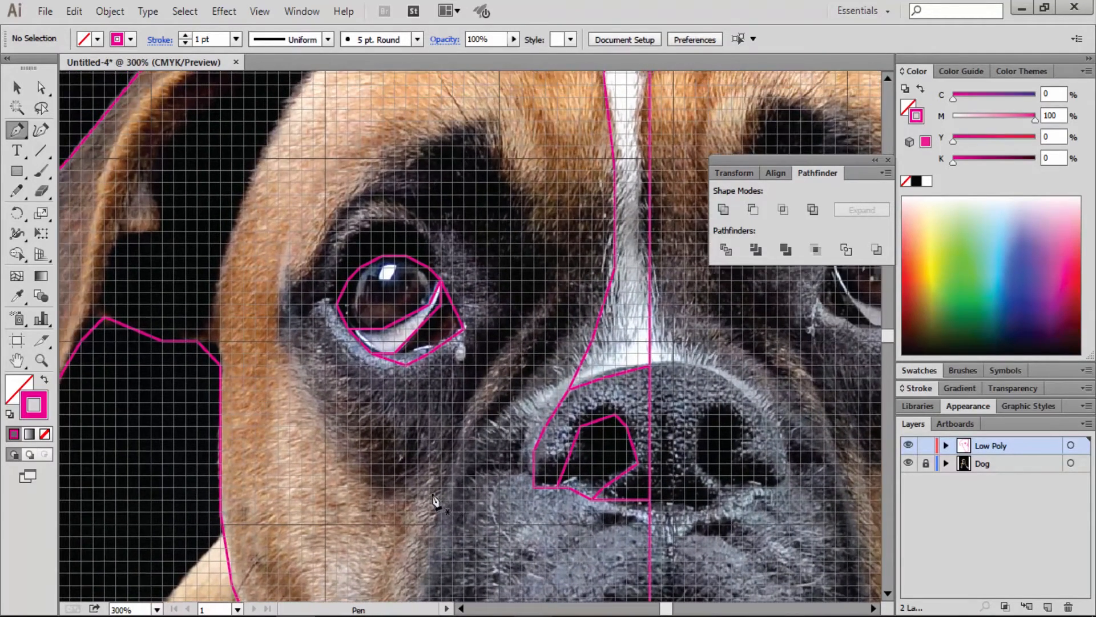
pyautogui.moveTo(517, 462); pyautogui.dragTo(545, 196)
pyautogui.moveTo(546, 392); pyautogui.dragTo(481, 247)
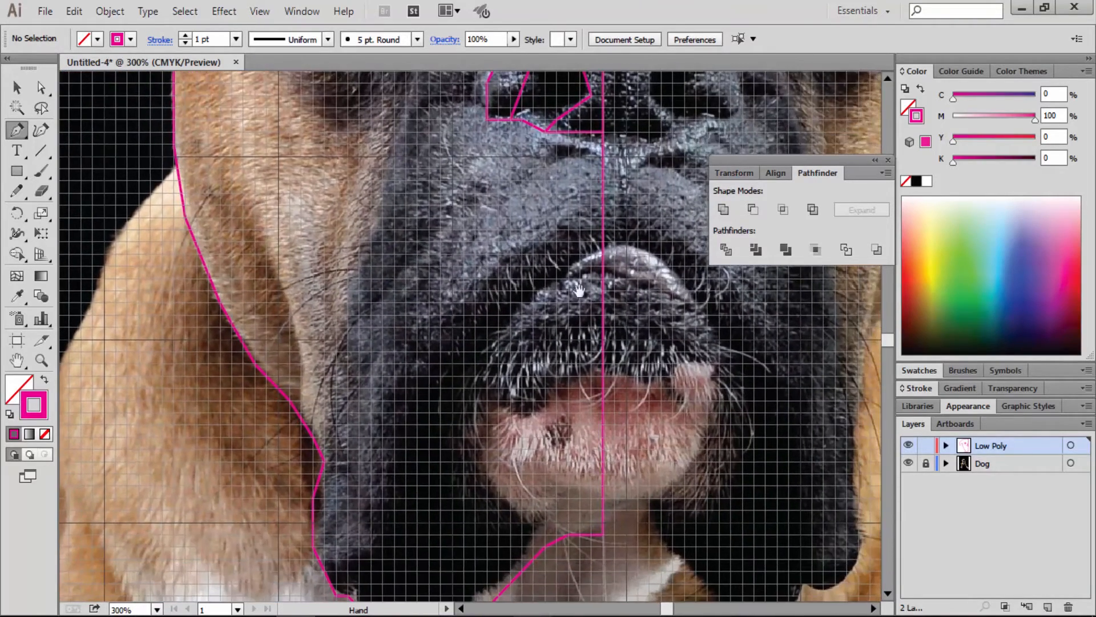
pyautogui.click(602, 254)
pyautogui.click(569, 267)
pyautogui.click(537, 297)
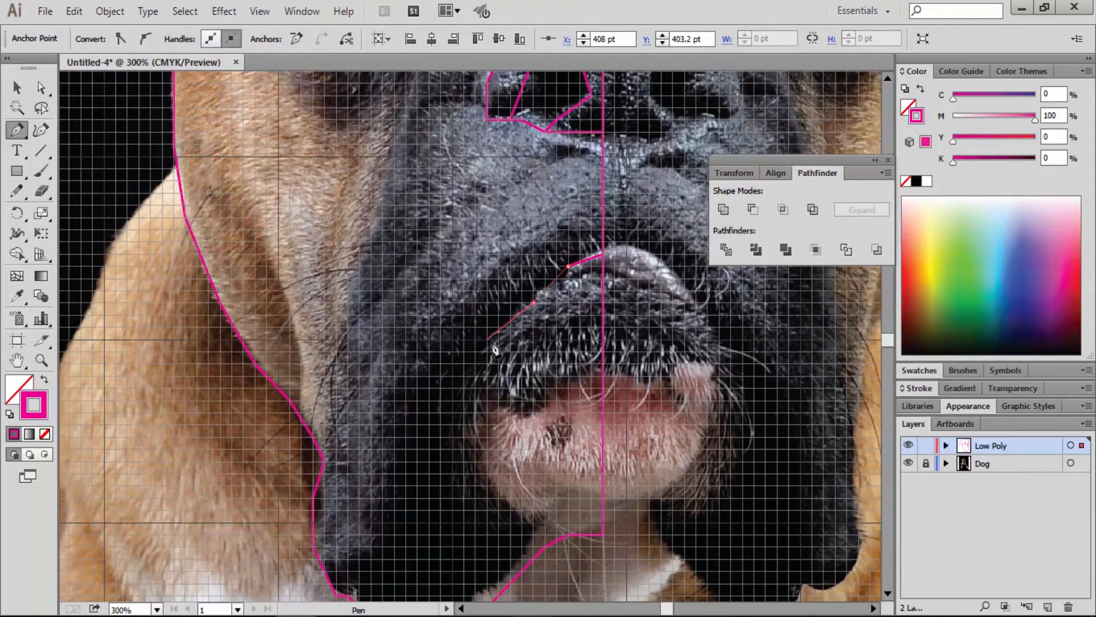
pyautogui.click(486, 339)
# Continue the mouth outline down its outer side and around the chin to the neck part of the head outline, and deselect it
pyautogui.click(476, 399)
pyautogui.click(476, 473)
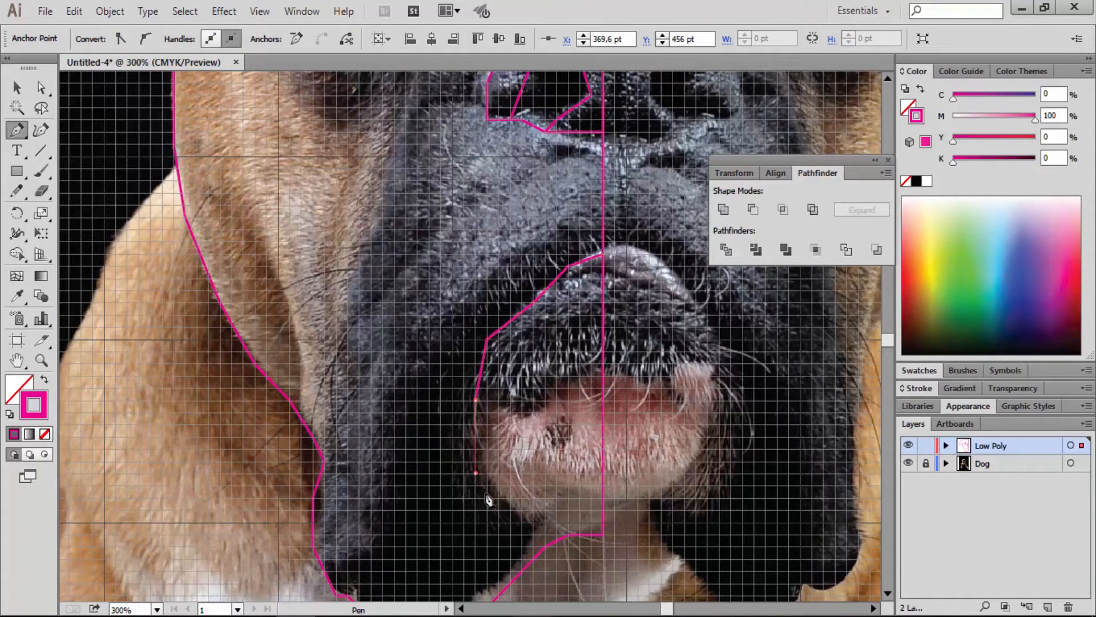
pyautogui.click(499, 498)
pyautogui.click(521, 521)
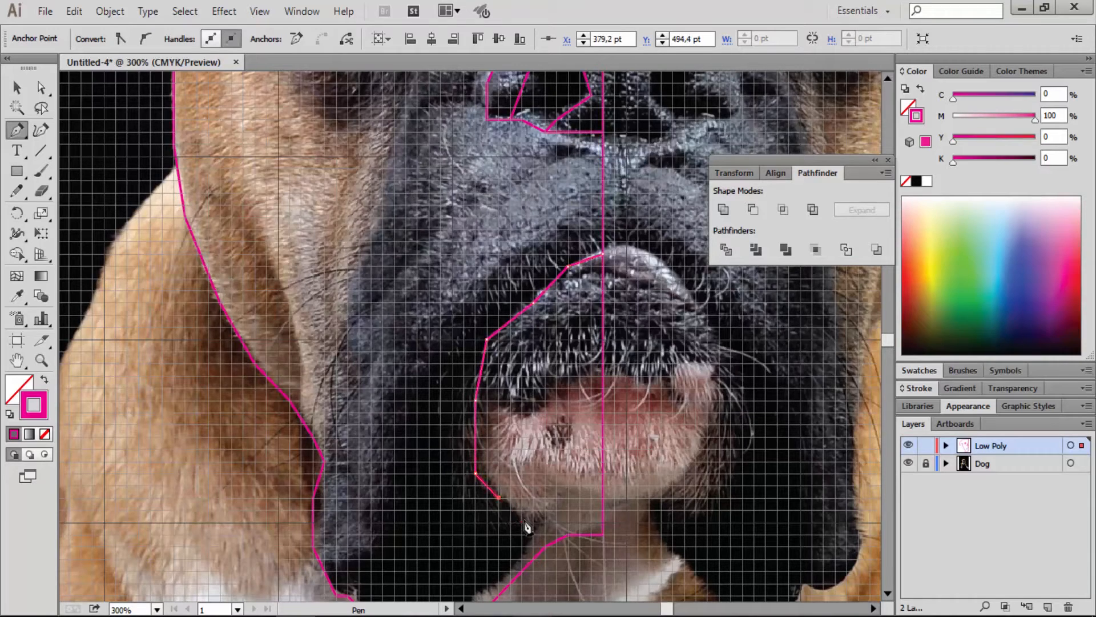
pyautogui.click(552, 547)
pyautogui.press('v')
pyautogui.click(556, 388)
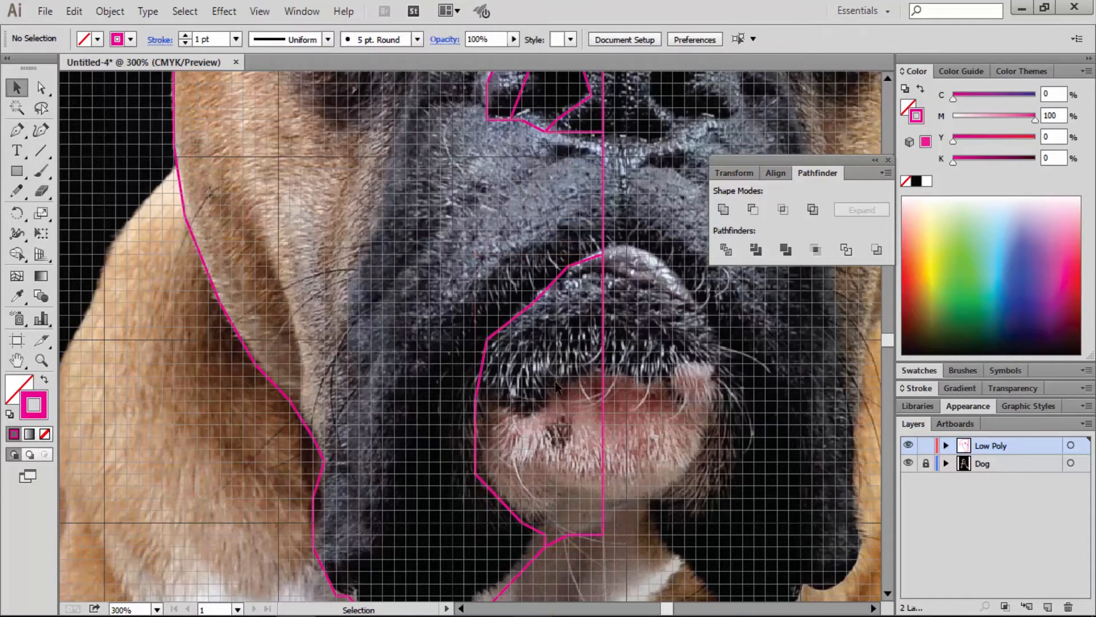
# Trace the boundary between tan cheek and dark muzzle from the head outline's jowl corner up to X 340.8 pt, Y 355.2 pt
pyautogui.press('p')
pyautogui.press('space')
pyautogui.moveTo(549, 399); pyautogui.dragTo(571, 422)
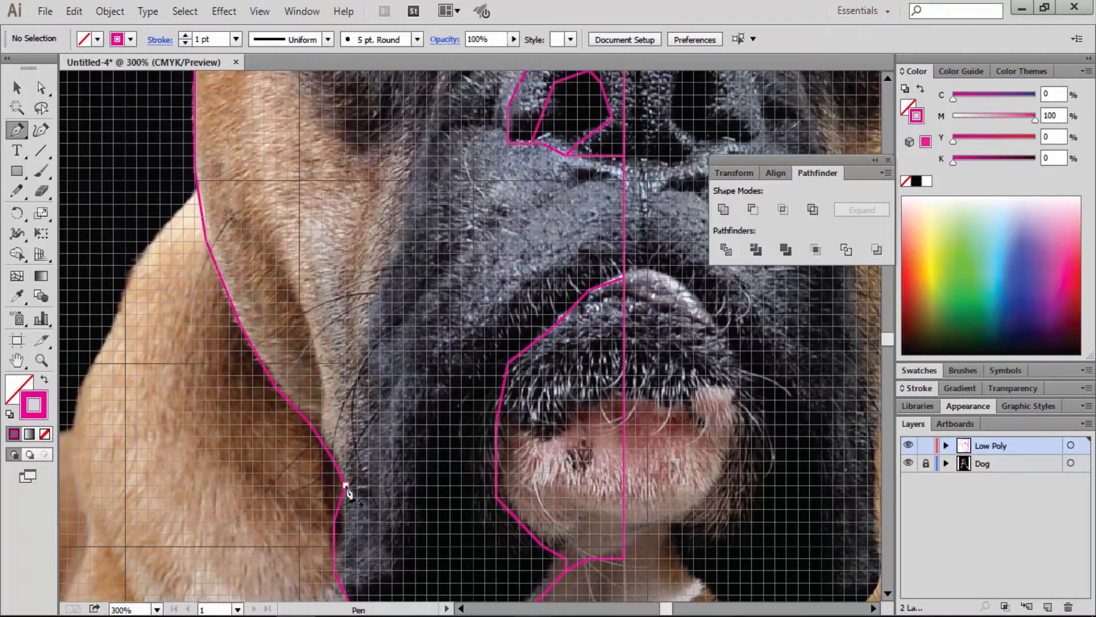
pyautogui.click(346, 485)
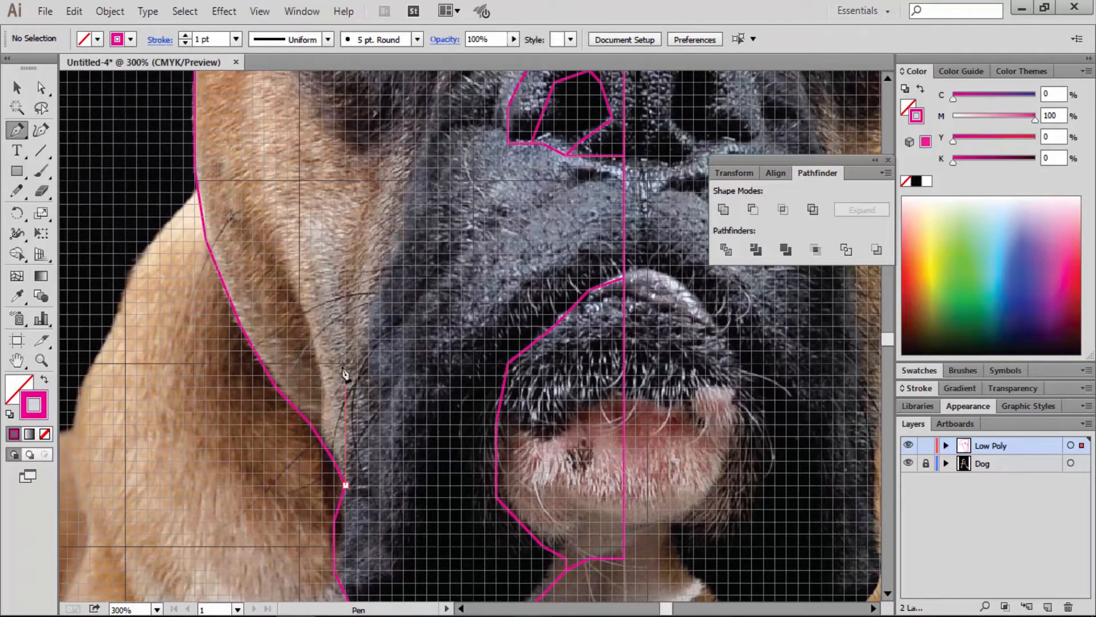
pyautogui.click(391, 252)
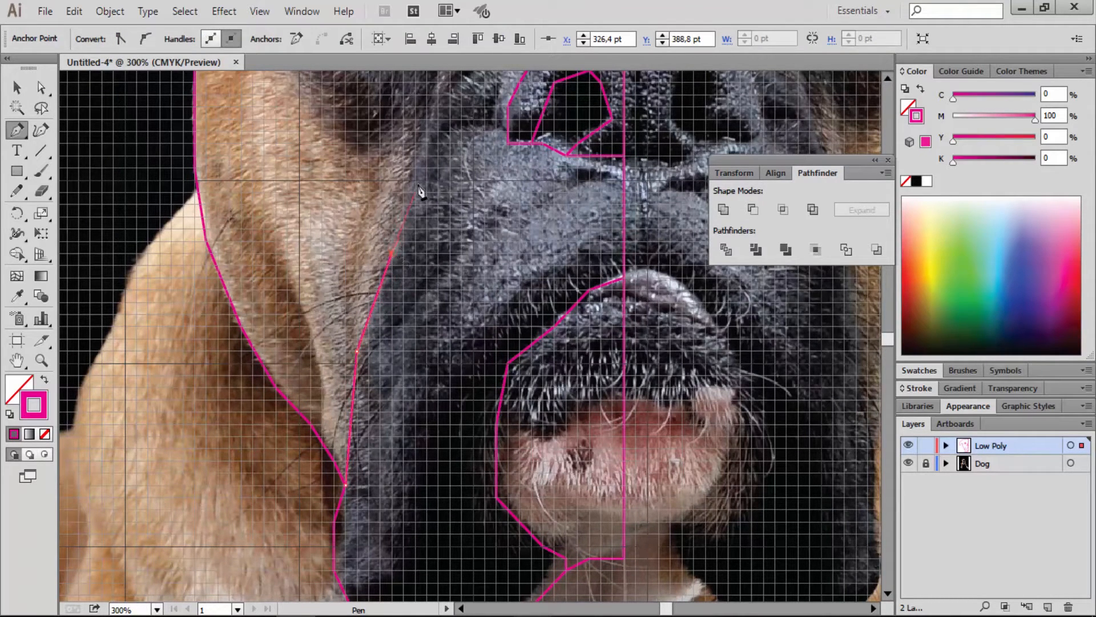
pyautogui.click(426, 168)
# Continue the cheek path under the eye along the dark patch's lower edge and around its outer side beside the eye corner
pyautogui.moveTo(433, 174); pyautogui.dragTo(440, 371)
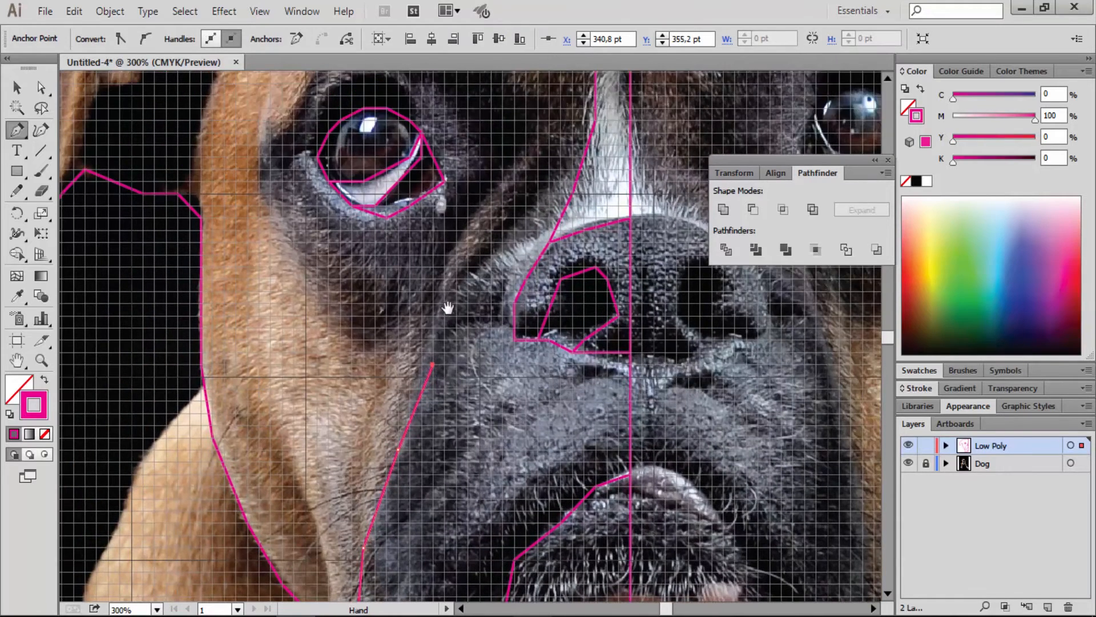
pyautogui.click(422, 330)
pyautogui.click(374, 340)
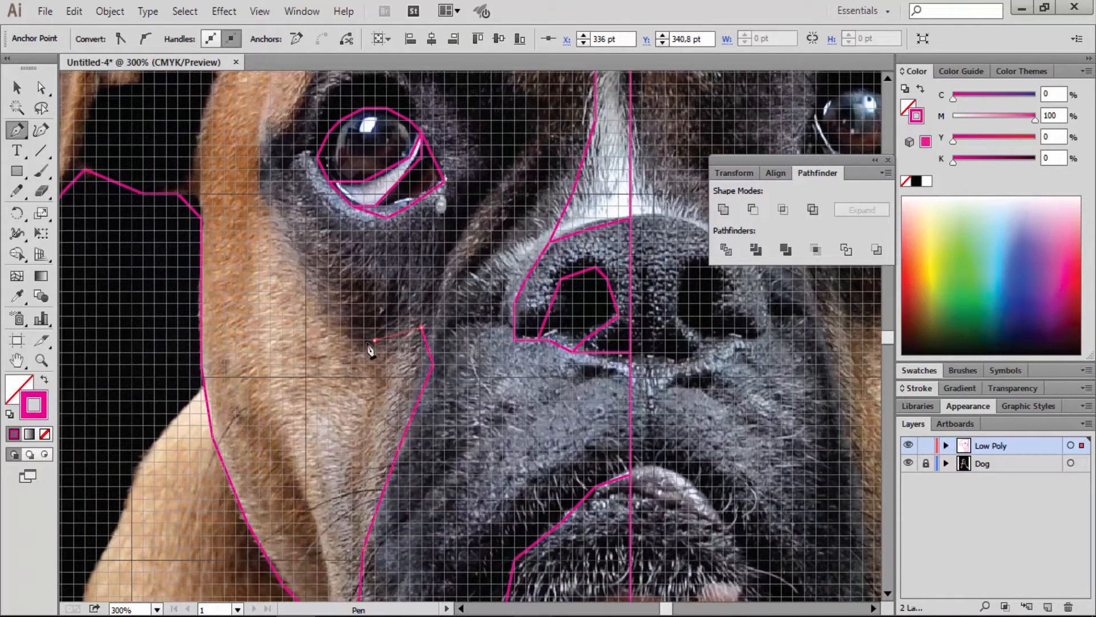
pyautogui.click(271, 218)
pyautogui.click(260, 157)
pyautogui.click(284, 120)
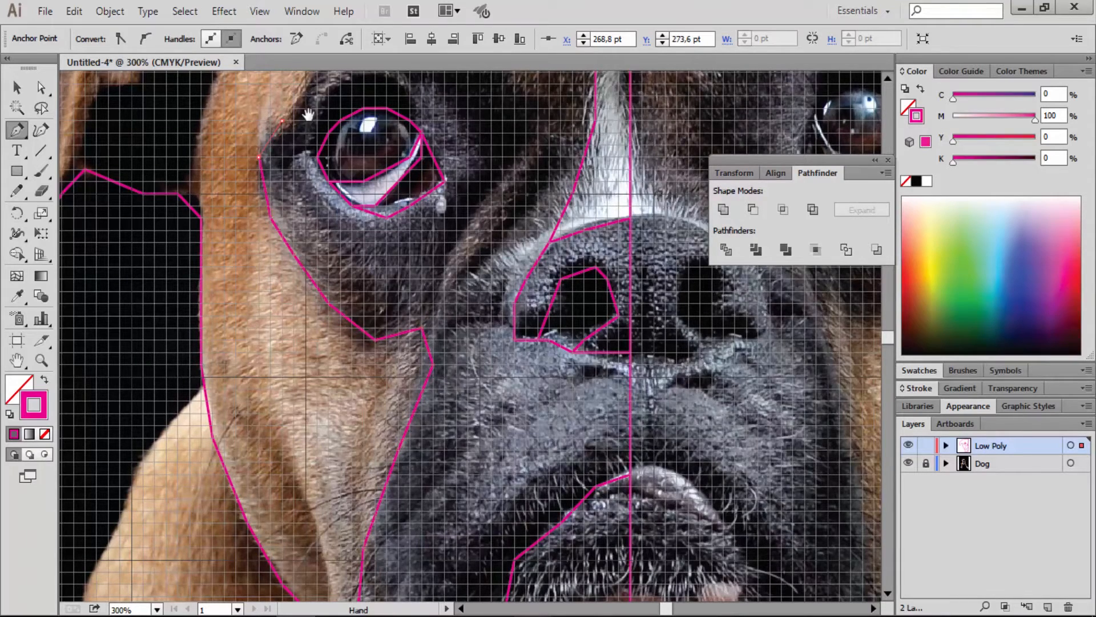
# Continue the path over the dark eye patch and down its inner edge, end it on the blaze line at X 408 pt, Y 225.6 pt, and deselect it
pyautogui.moveTo(308, 119); pyautogui.dragTo(280, 307)
pyautogui.click(325, 224)
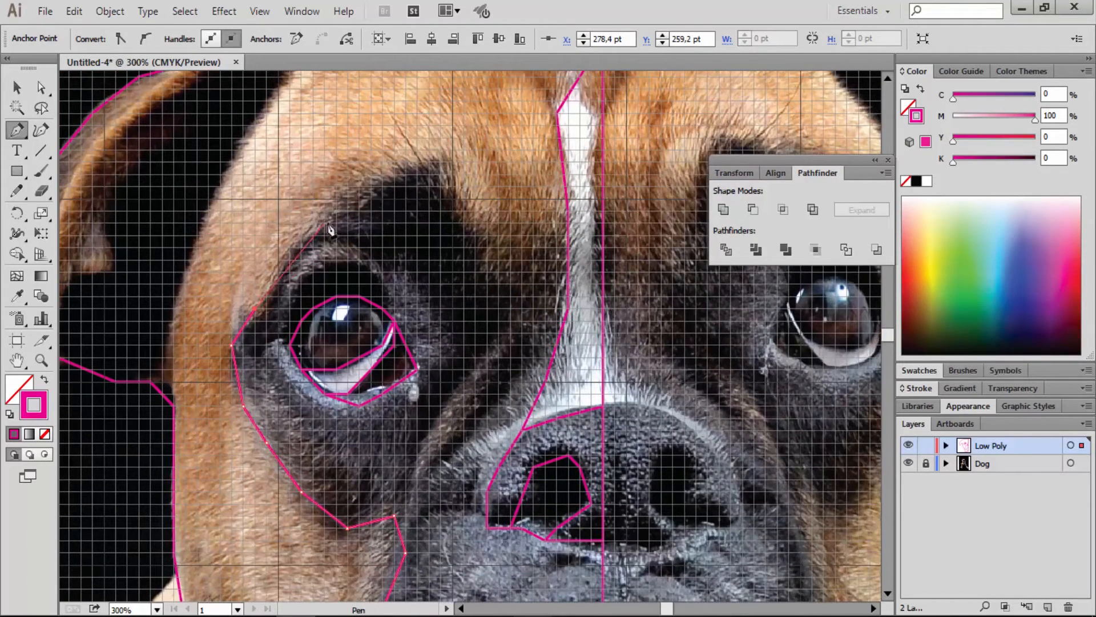
pyautogui.click(384, 186)
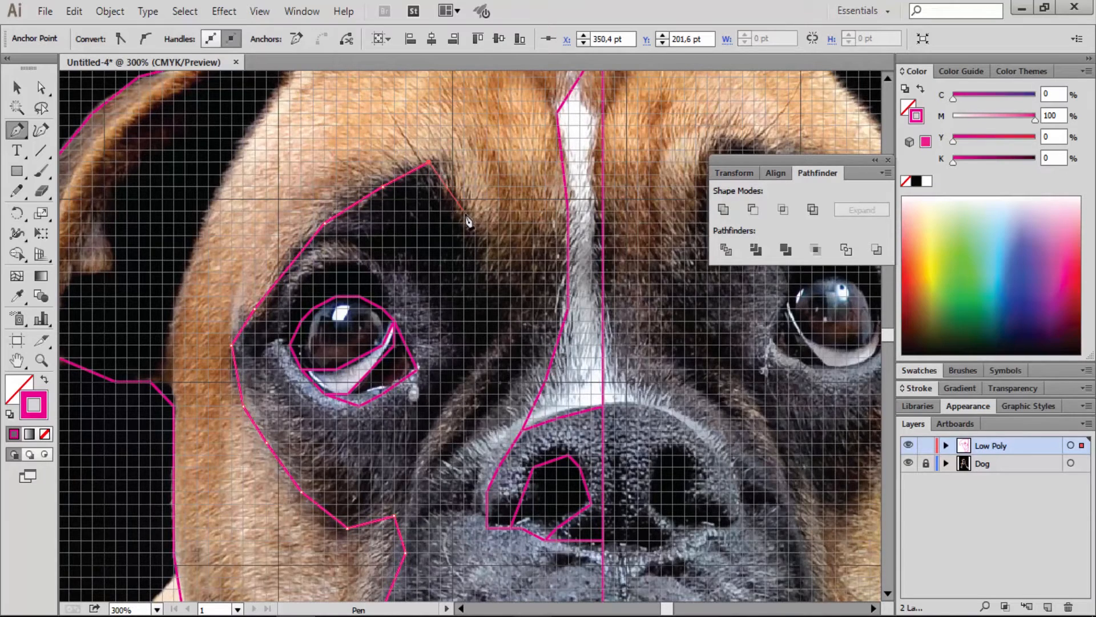
pyautogui.hotkey('ctrl', 'z')
pyautogui.click(440, 187)
pyautogui.click(475, 234)
pyautogui.click(498, 284)
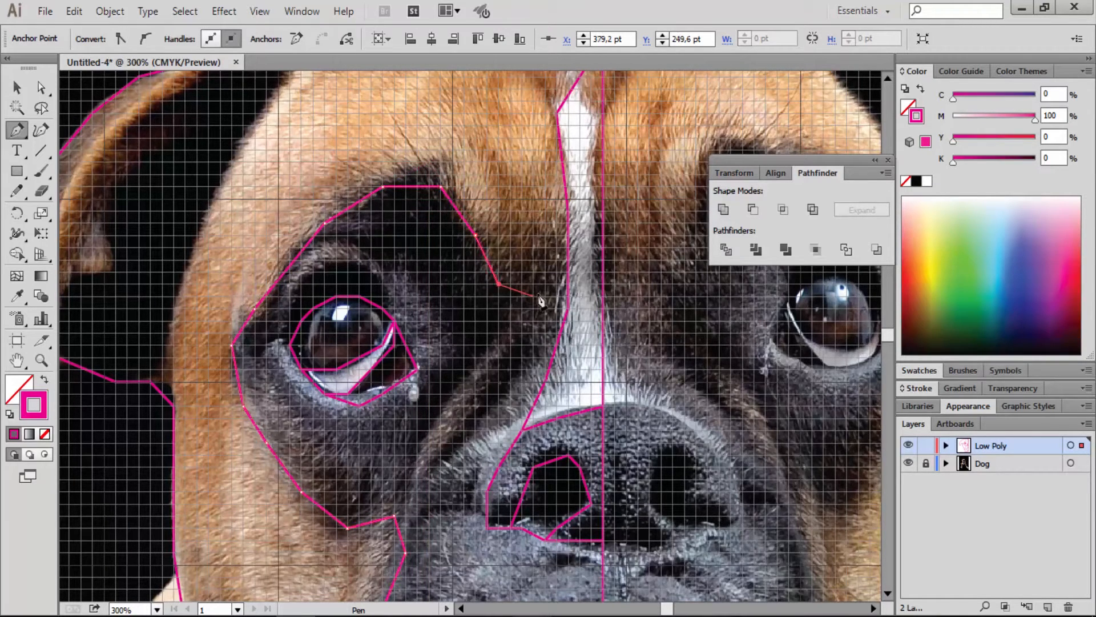
pyautogui.click(546, 260)
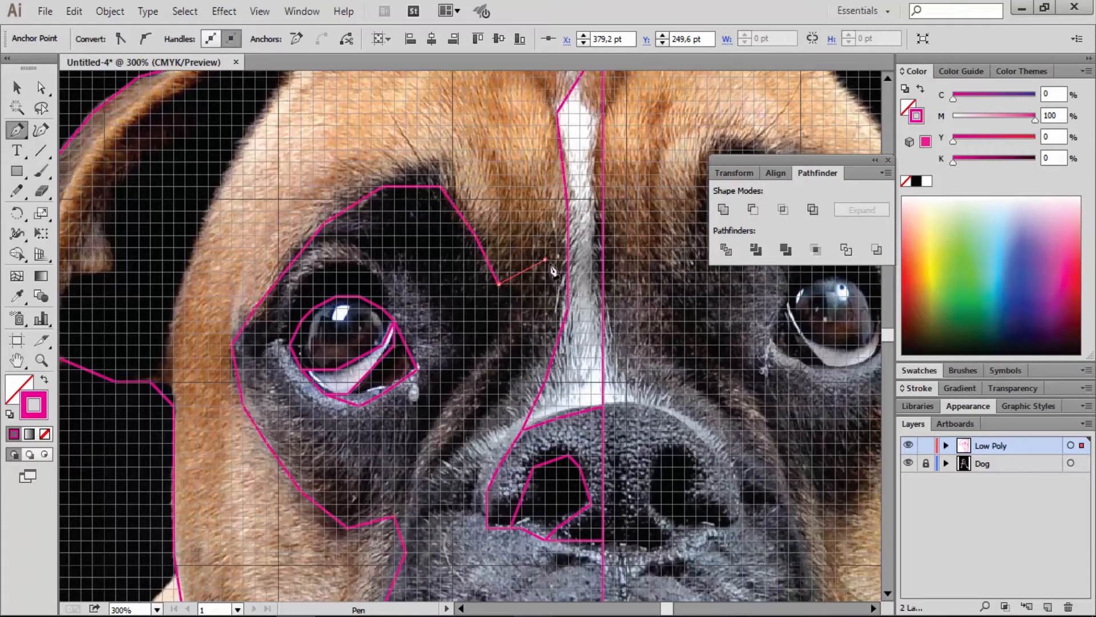
pyautogui.click(569, 229)
pyautogui.press('v')
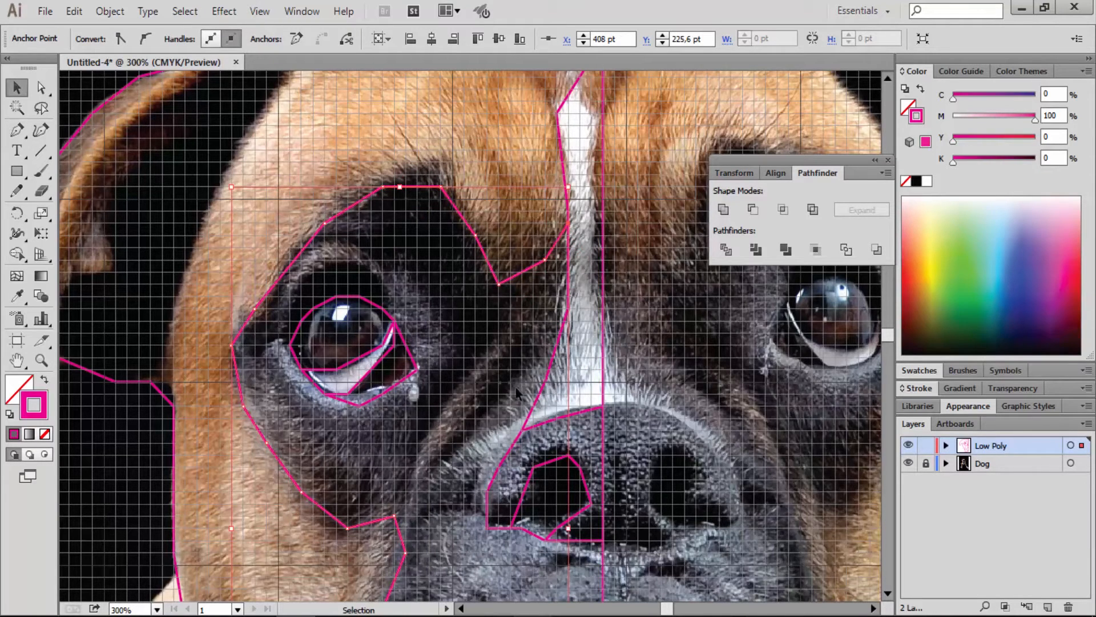
pyautogui.click(493, 381)
# Trace the ear's inner edge from the outline corner beside the ear flap up to the ear base where it meets the head
pyautogui.press('z')
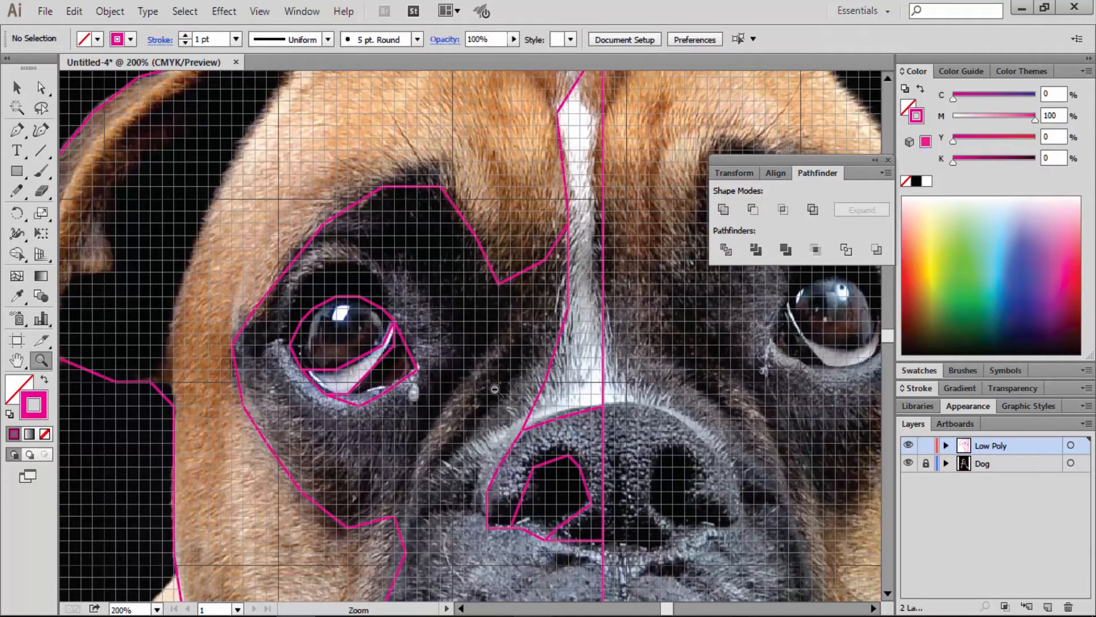
pyautogui.keyDown('alt'); pyautogui.click(495, 389); pyautogui.keyUp('alt')
pyautogui.moveTo(467, 378); pyautogui.dragTo(502, 367)
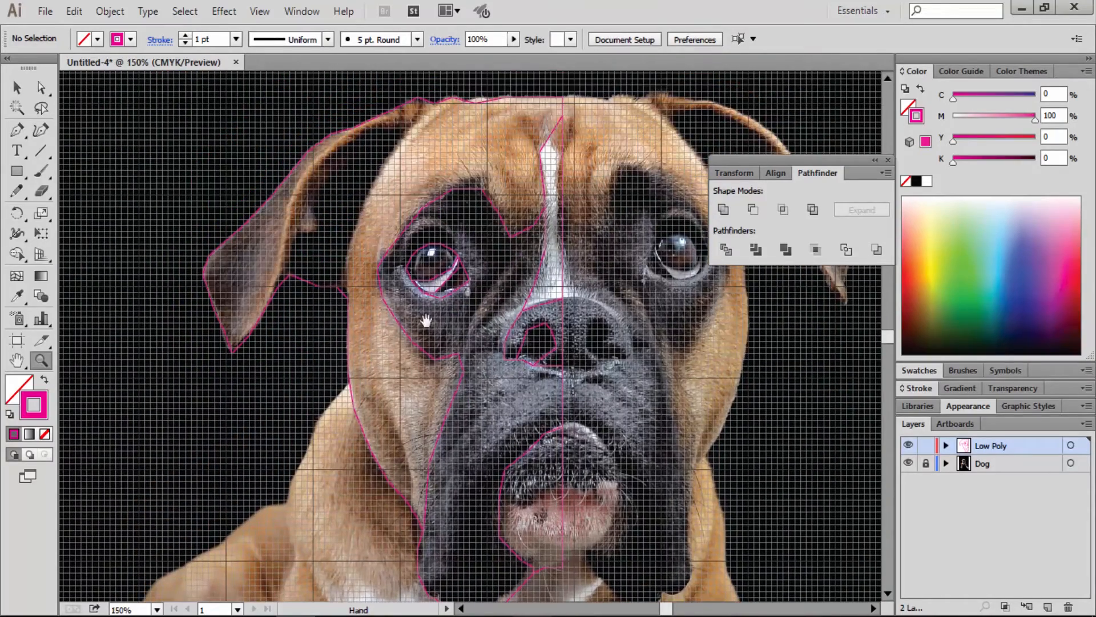
pyautogui.click(333, 236)
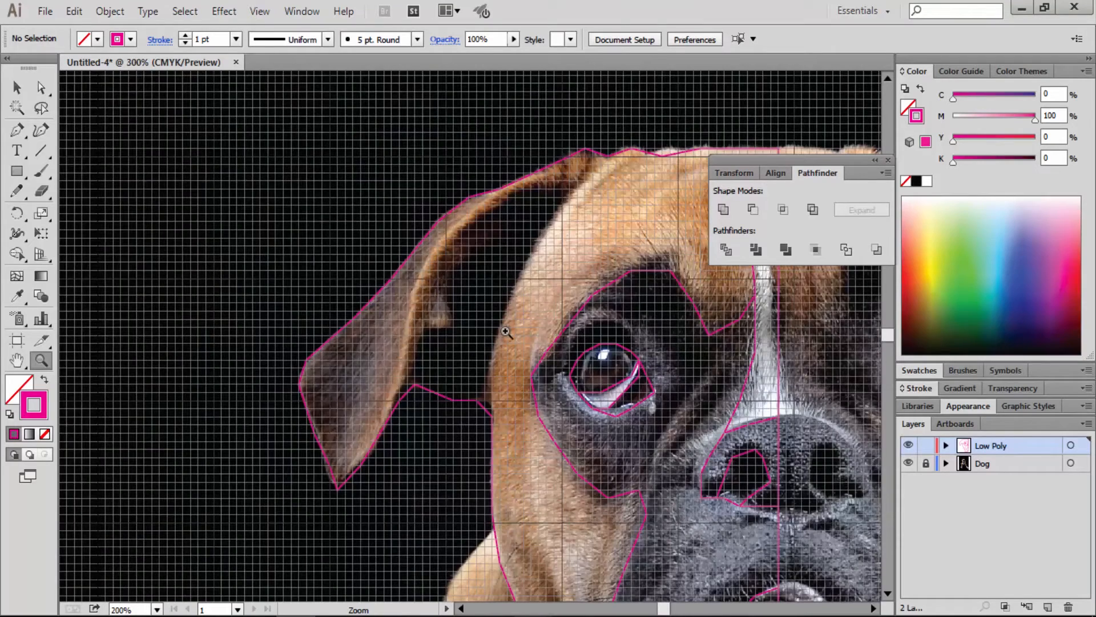
pyautogui.moveTo(494, 335); pyautogui.dragTo(460, 374)
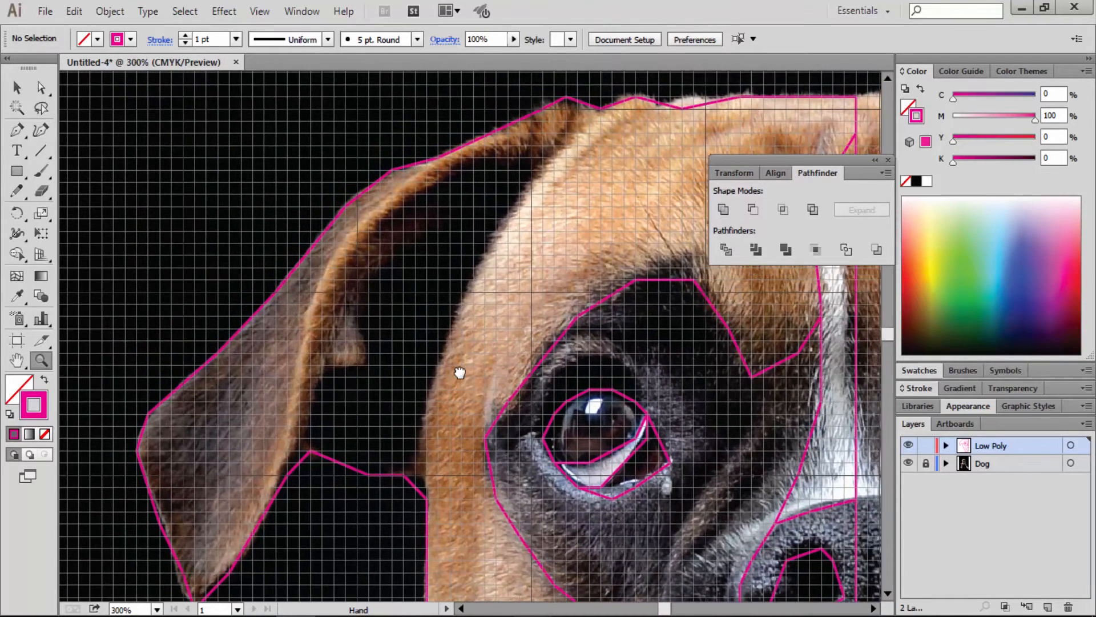
pyautogui.press('p')
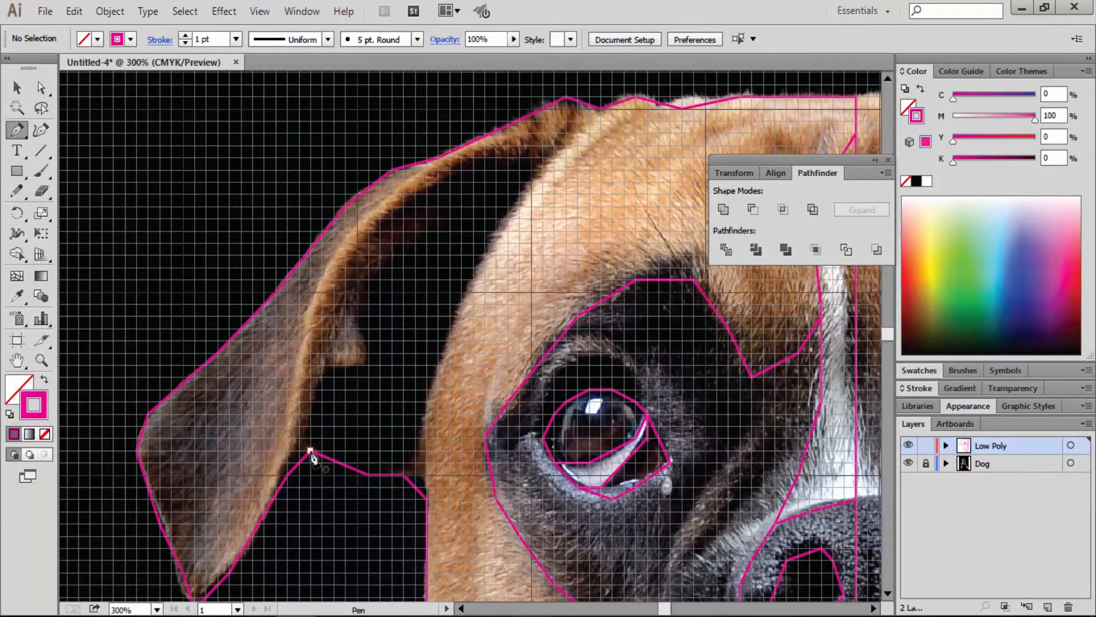
pyautogui.click(310, 451)
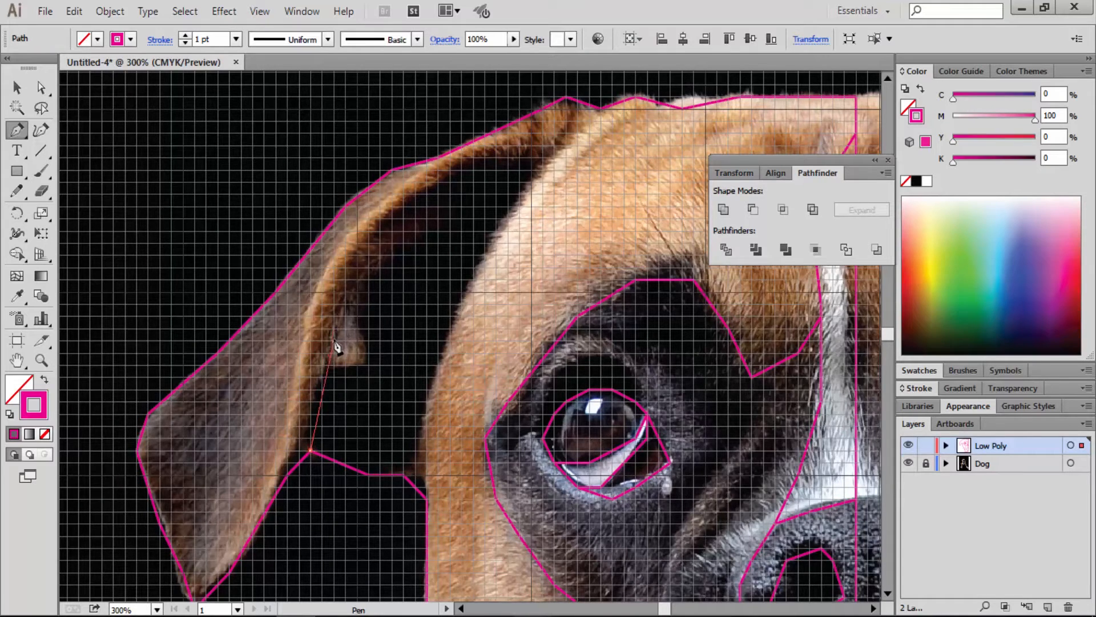
pyautogui.click(334, 341)
pyautogui.click(380, 267)
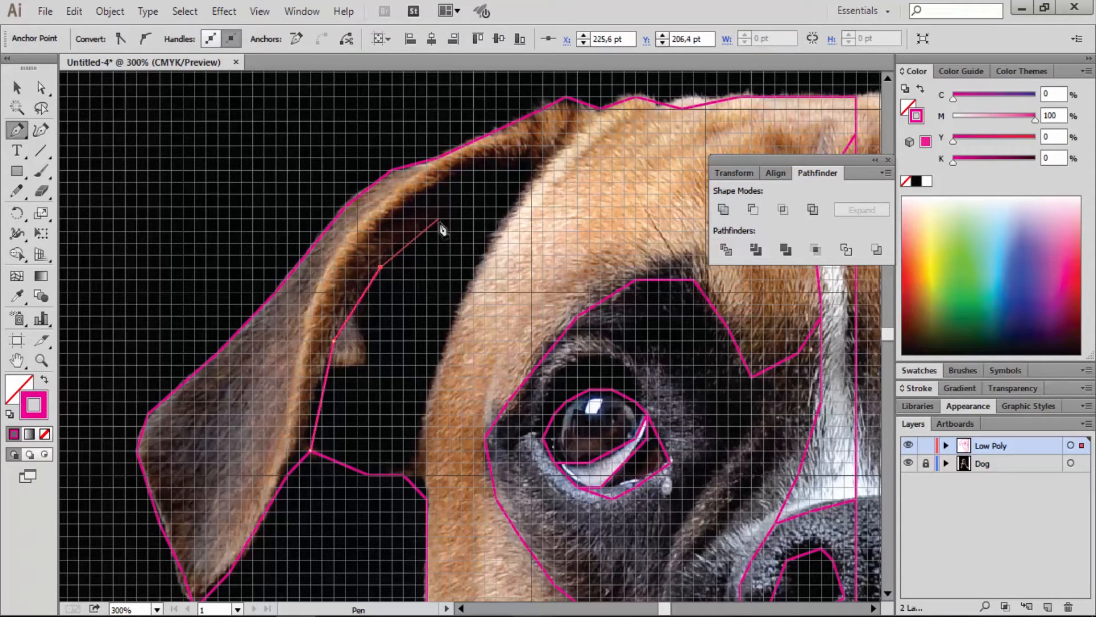
pyautogui.click(439, 218)
pyautogui.click(508, 170)
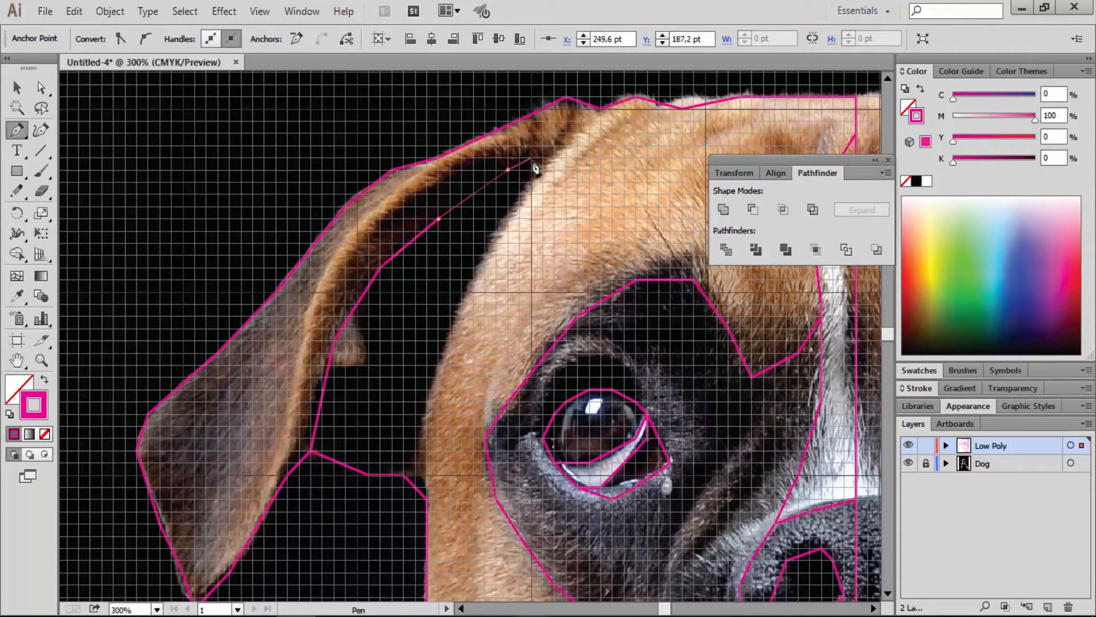
pyautogui.click(553, 158)
# Continue the ear path down the side of the head and end it on the outline corner at X 244.8 pt, Y 297.6 pt
pyautogui.click(473, 280)
pyautogui.click(438, 341)
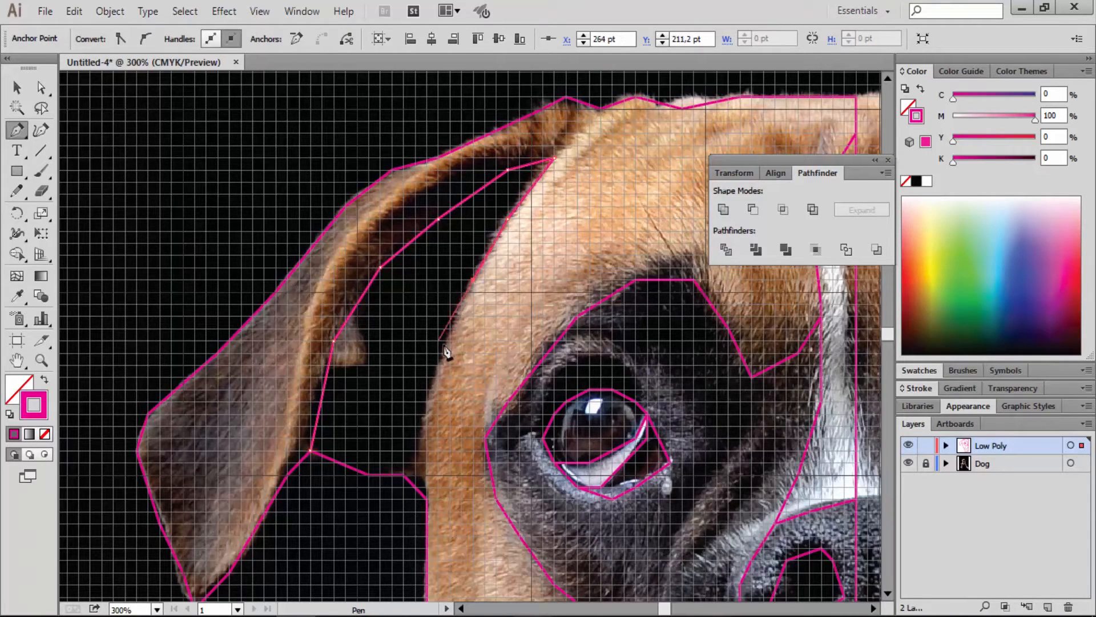
pyautogui.click(426, 413)
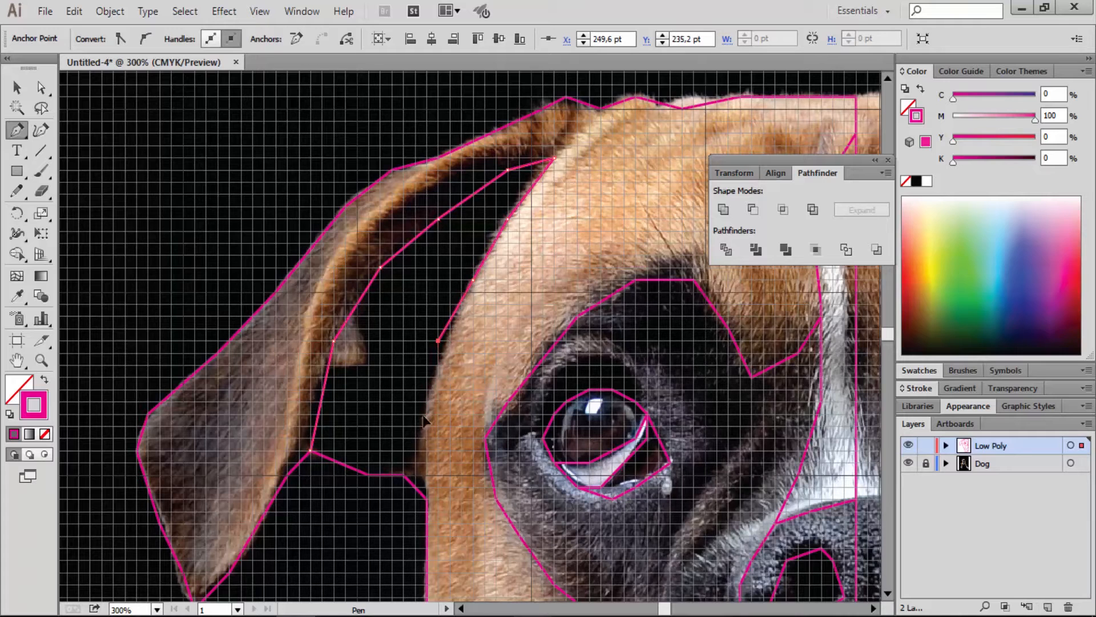
pyautogui.click(426, 498)
# Hide the Dog photo layer to check the traced outlines against the plain grid, and show it again
pyautogui.press('ctrl')
pyautogui.hotkey('ctrl', 'space')
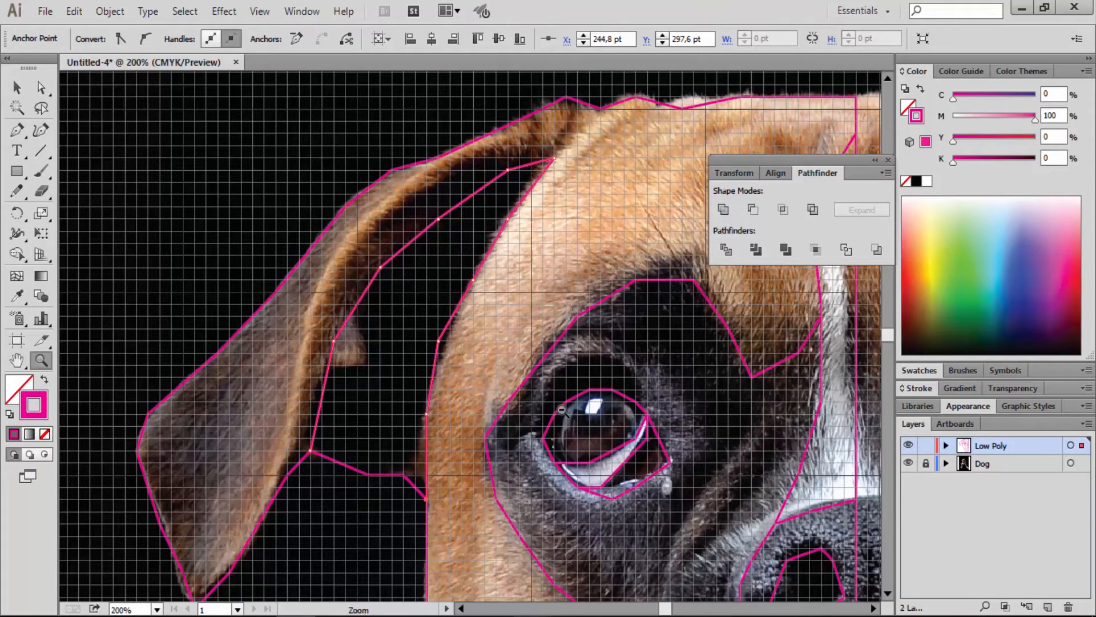
pyautogui.keyDown('alt'); pyautogui.click(561, 410); pyautogui.keyUp('alt')
pyautogui.moveTo(593, 371); pyautogui.dragTo(431, 354)
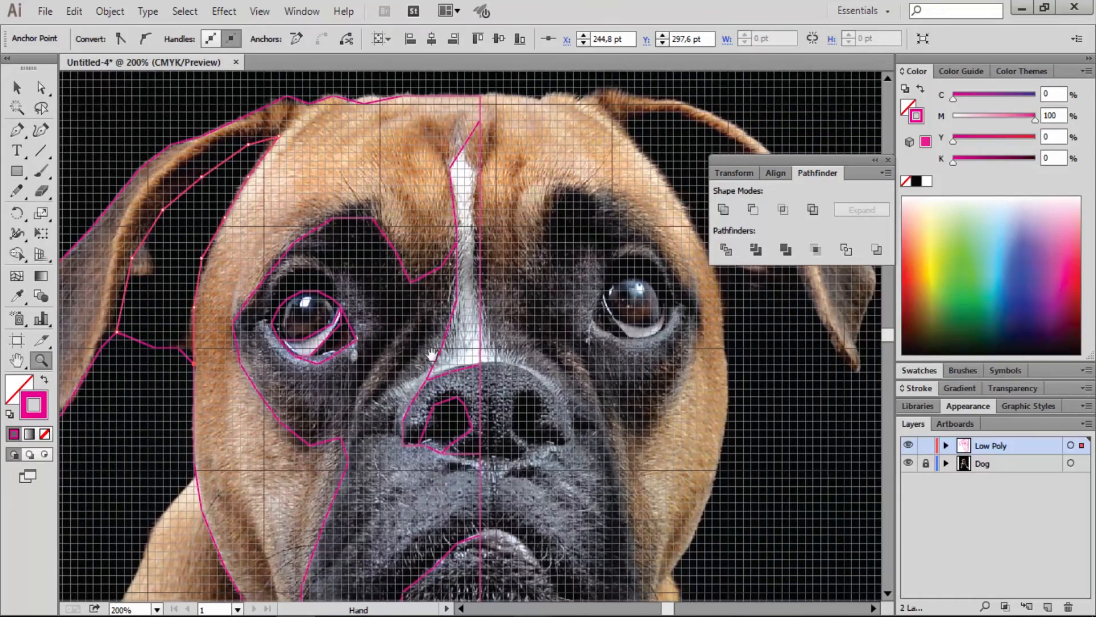
pyautogui.click(909, 463)
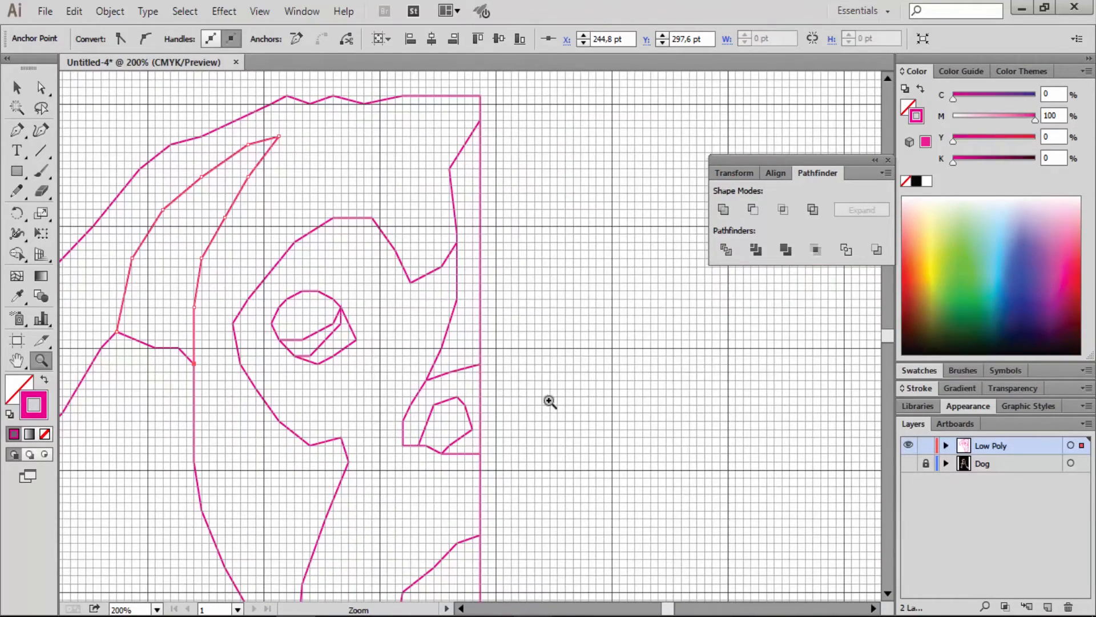
pyautogui.keyDown('alt'); pyautogui.click(374, 343); pyautogui.keyUp('alt')
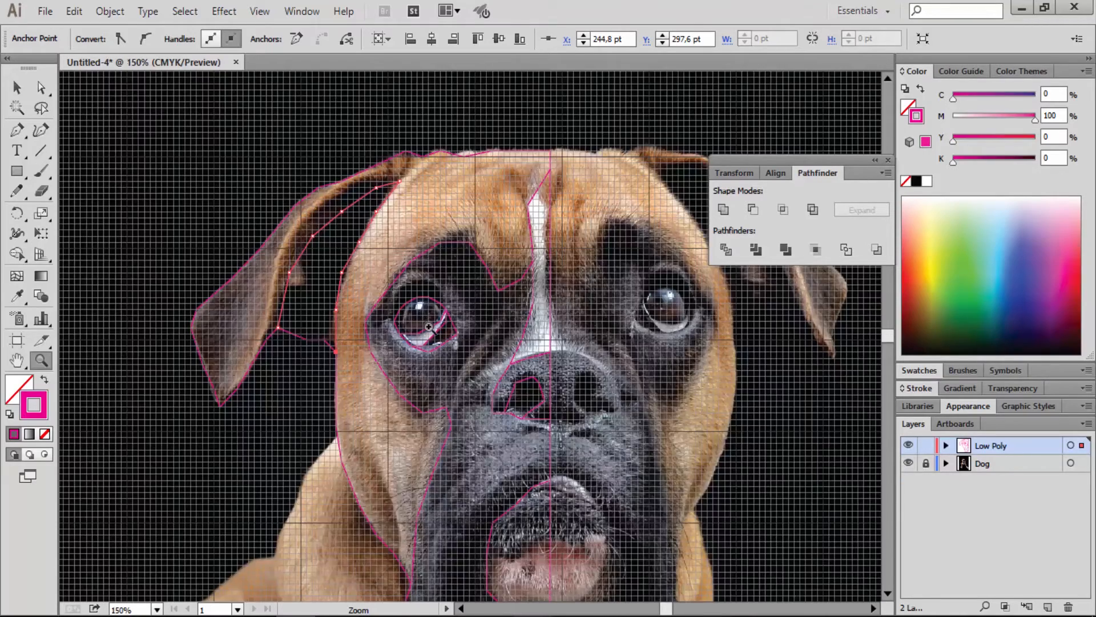
pyautogui.click(428, 326)
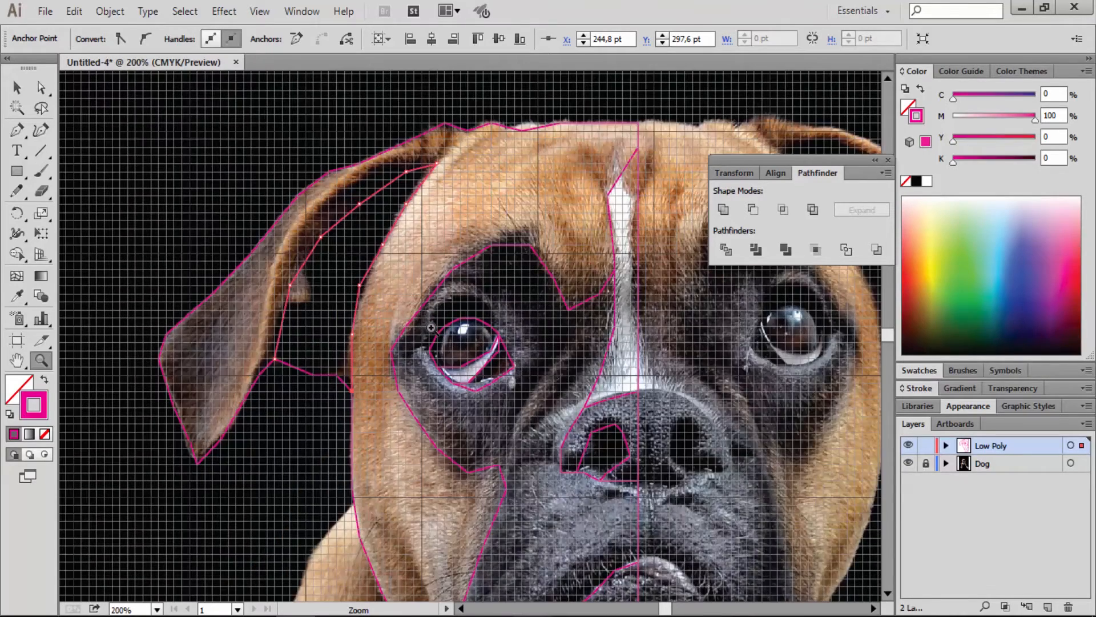
# Trace the light reflection at the top of the iris as a small four-sided shape and deselect it
pyautogui.click(488, 347)
pyautogui.press('space')
pyautogui.moveTo(514, 357); pyautogui.dragTo(468, 359)
pyautogui.press('p')
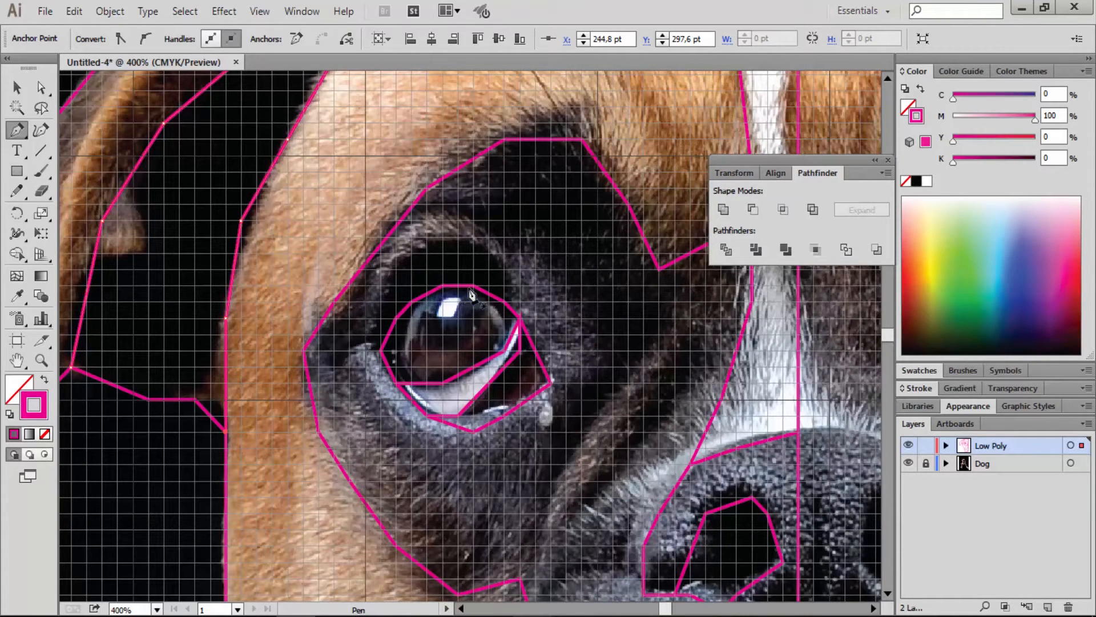
pyautogui.click(473, 285)
pyautogui.click(456, 318)
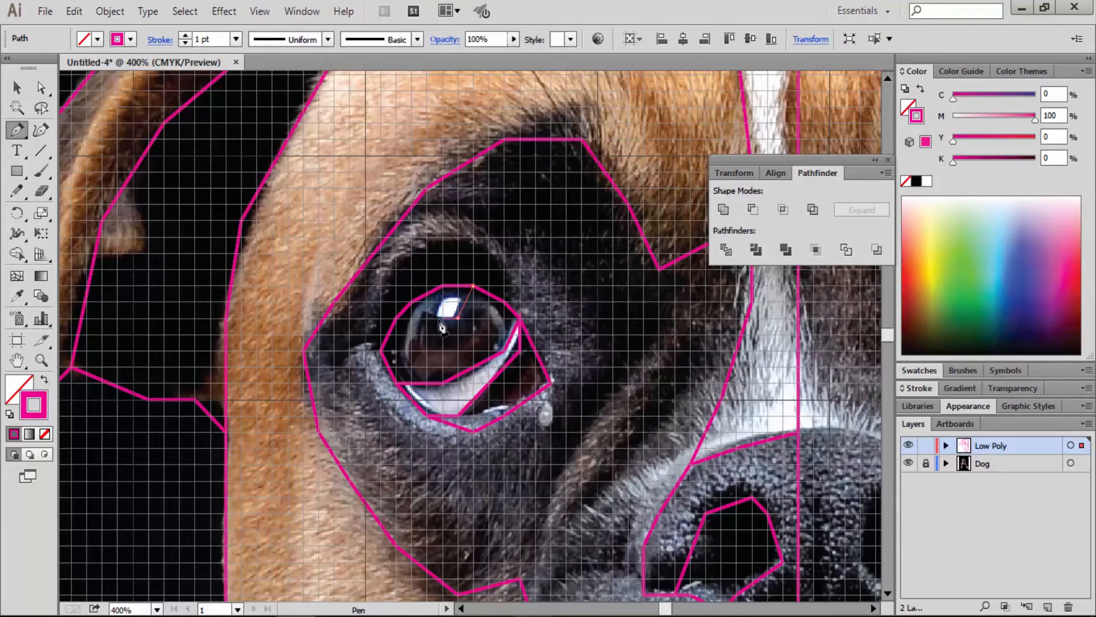
pyautogui.click(428, 318)
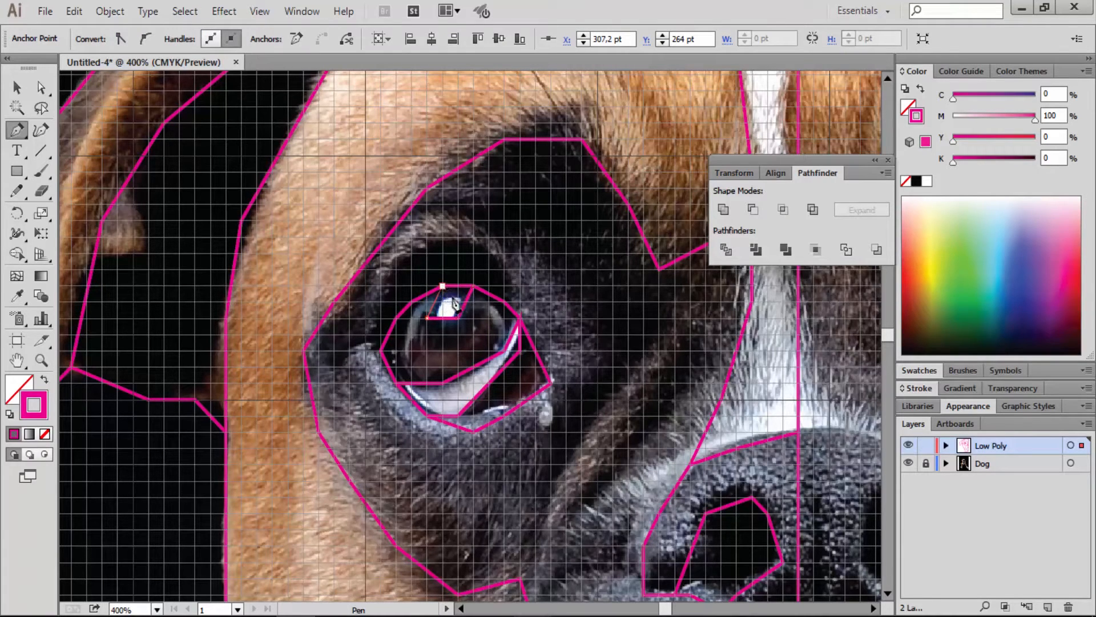
pyautogui.click(474, 285)
pyautogui.press('v')
pyautogui.click(577, 351)
# Examine the traced outlines around the muzzle, mouth, forehead and ear
pyautogui.press('z')
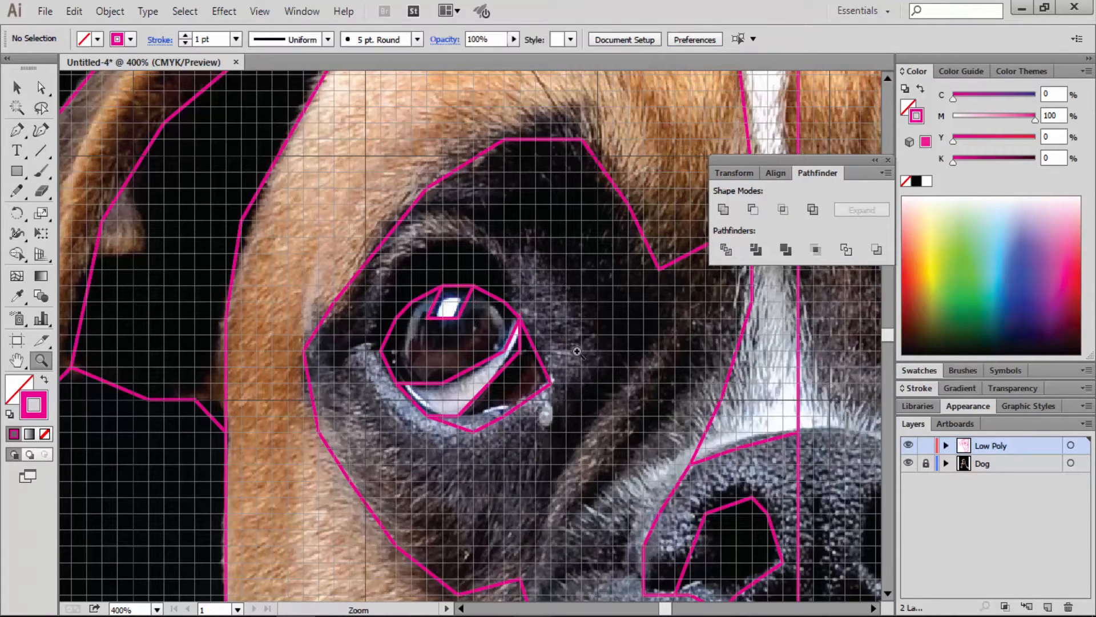
pyautogui.keyDown('alt'); pyautogui.click(577, 352); pyautogui.keyUp('alt')
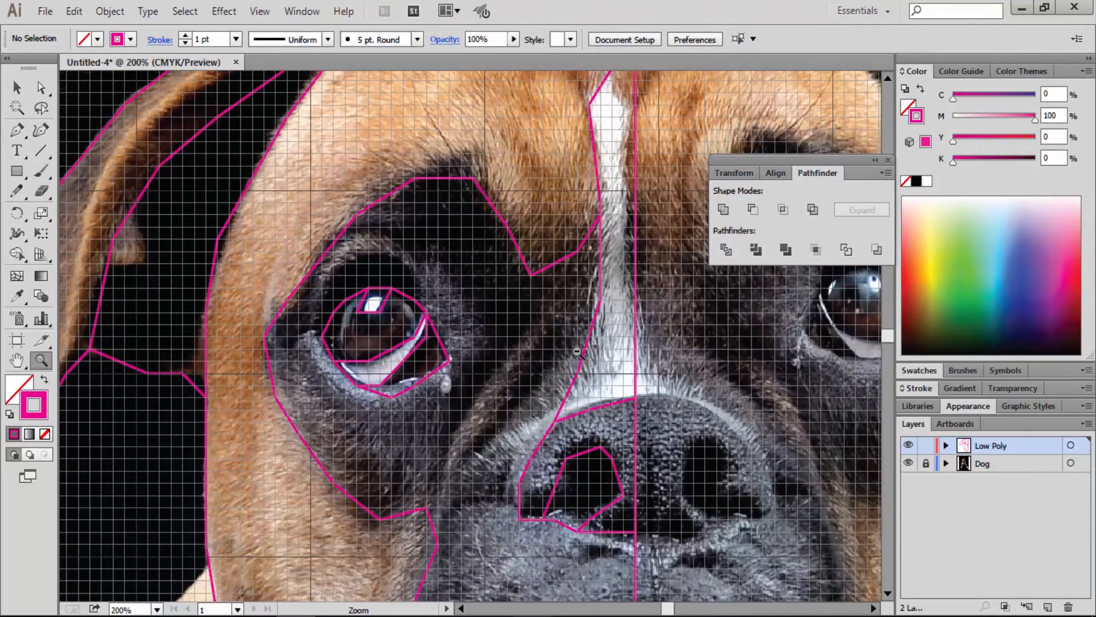
pyautogui.keyDown('alt'); pyautogui.click(577, 351); pyautogui.keyUp('alt')
pyautogui.moveTo(514, 264); pyautogui.dragTo(536, 166)
pyautogui.moveTo(499, 428); pyautogui.dragTo(516, 380)
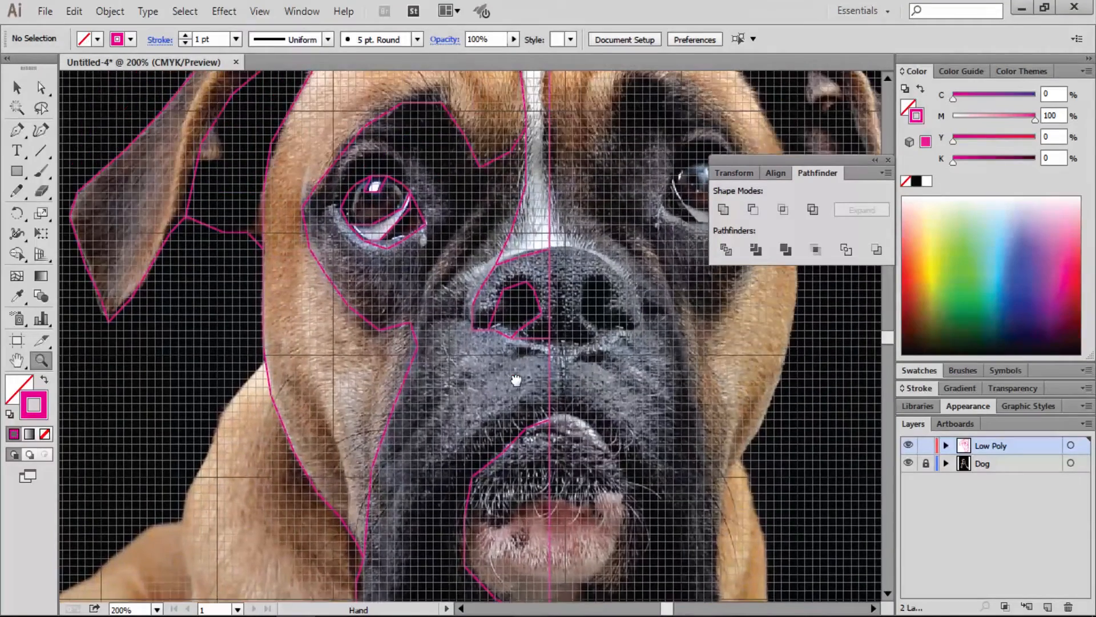
pyautogui.moveTo(468, 230); pyautogui.dragTo(480, 396)
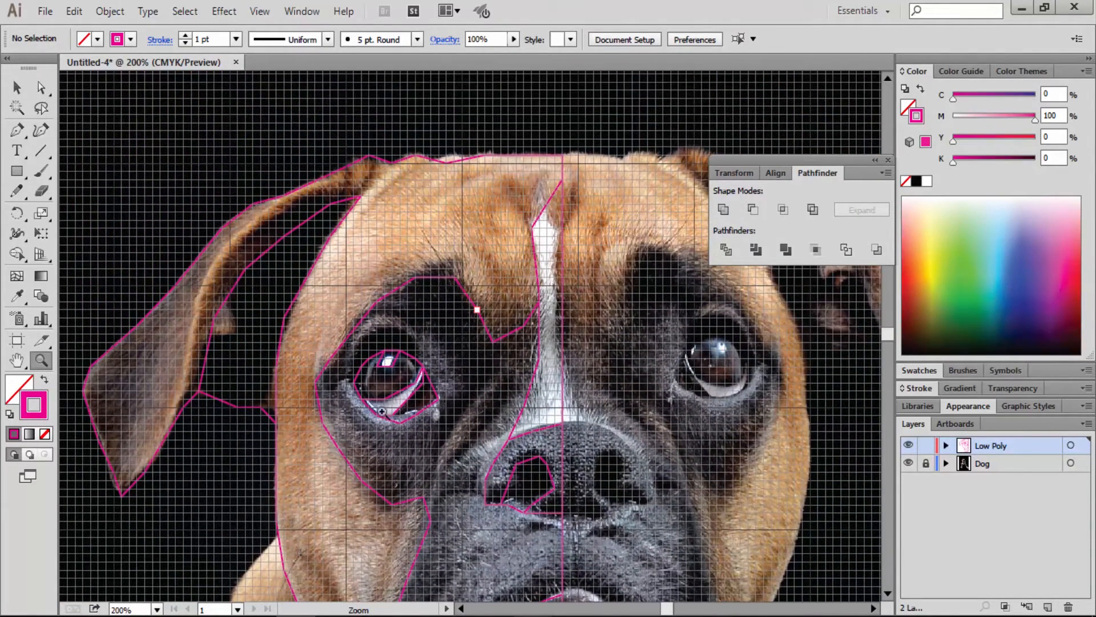
pyautogui.moveTo(315, 432); pyautogui.dragTo(508, 419)
pyautogui.moveTo(260, 273); pyautogui.dragTo(510, 520)
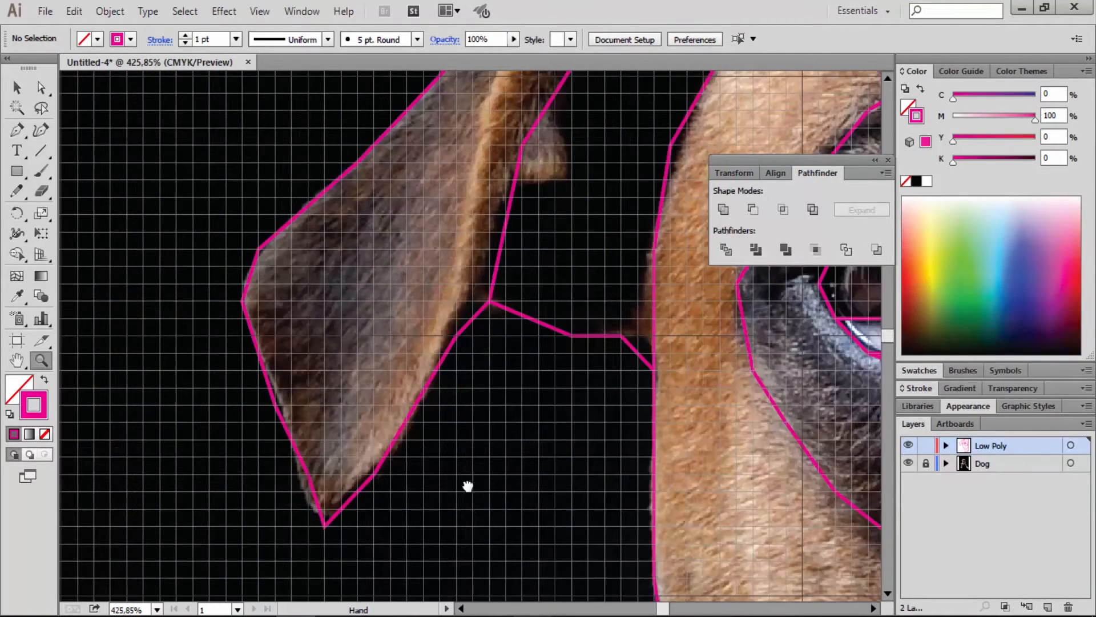
pyautogui.moveTo(468, 486); pyautogui.dragTo(481, 485)
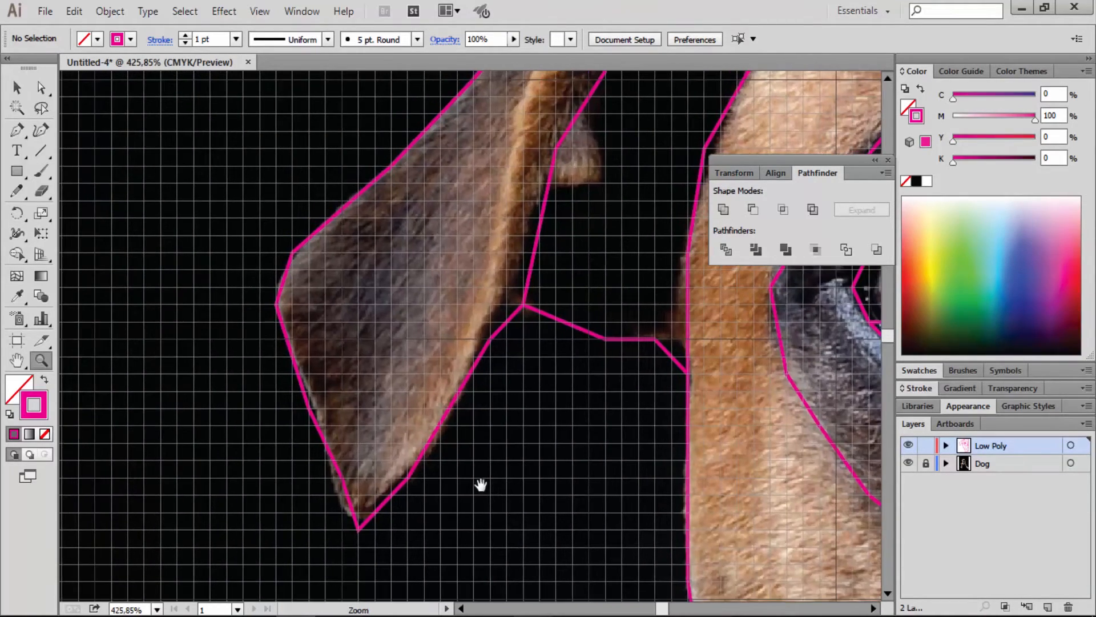
# Divide the lower ear flap into triangles with lines zigzagging between its edges, from above the tip up to the inner corner
pyautogui.press('p')
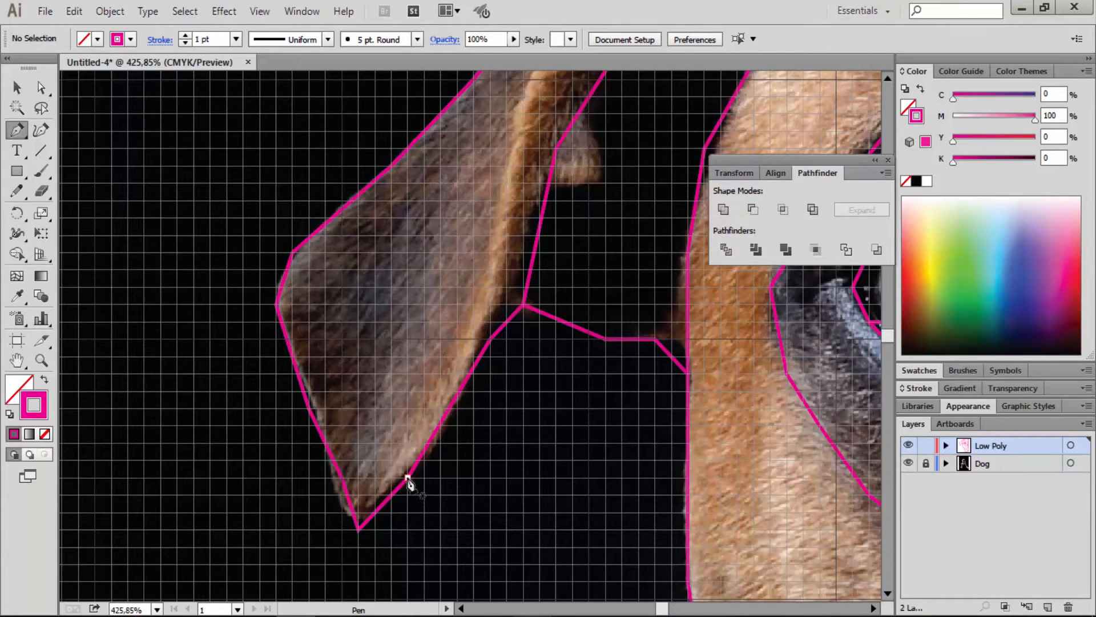
pyautogui.click(408, 478)
pyautogui.click(309, 407)
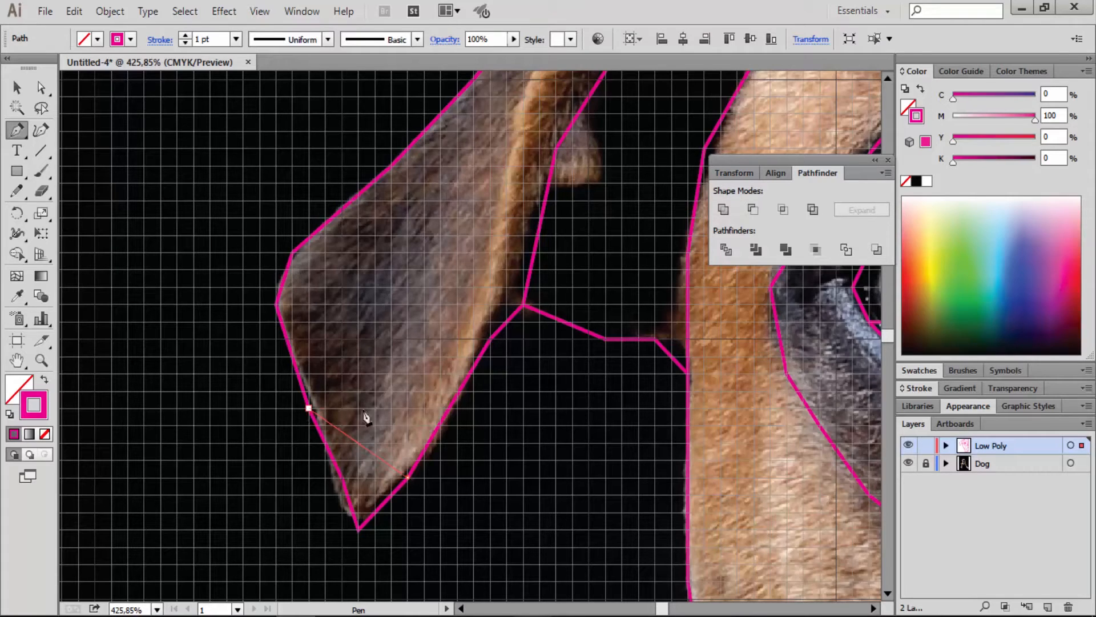
pyautogui.click(450, 408)
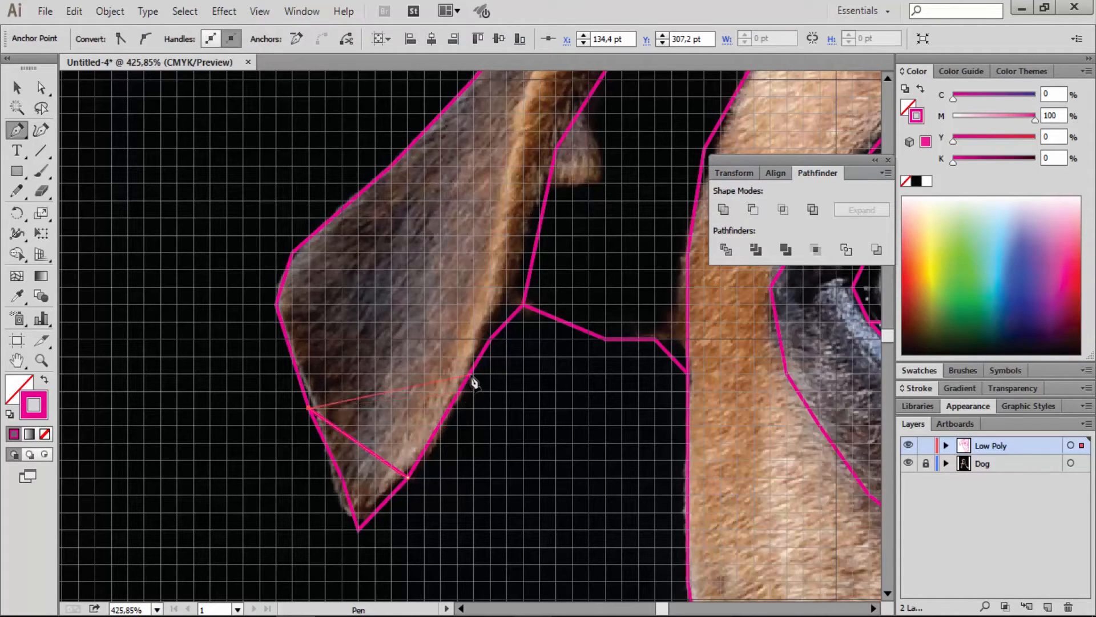
pyautogui.click(490, 340)
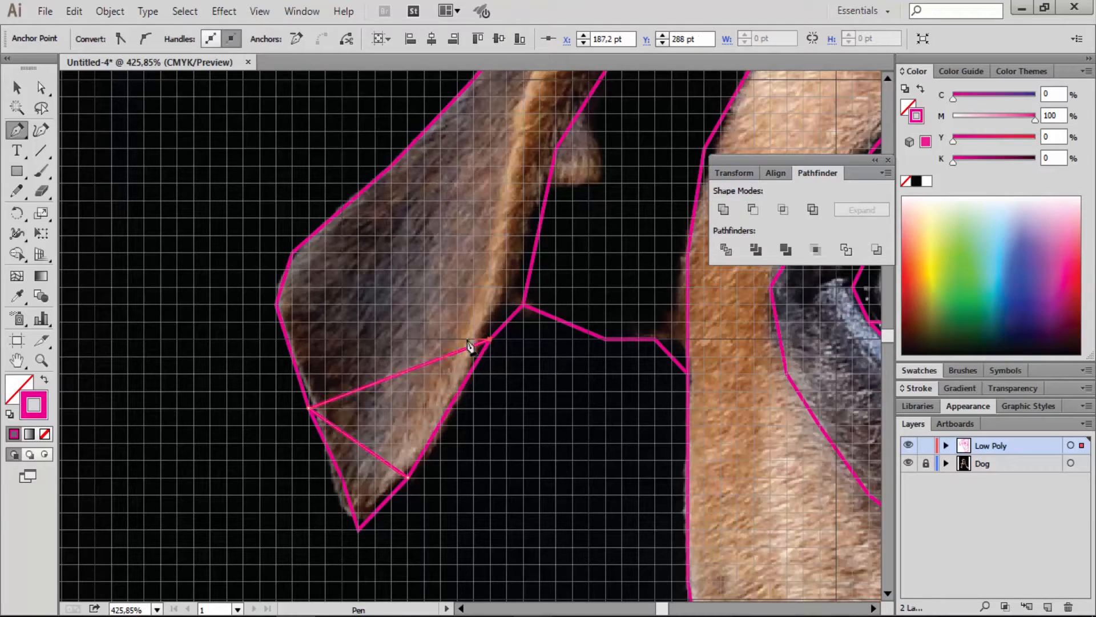
pyautogui.click(275, 306)
pyautogui.click(523, 304)
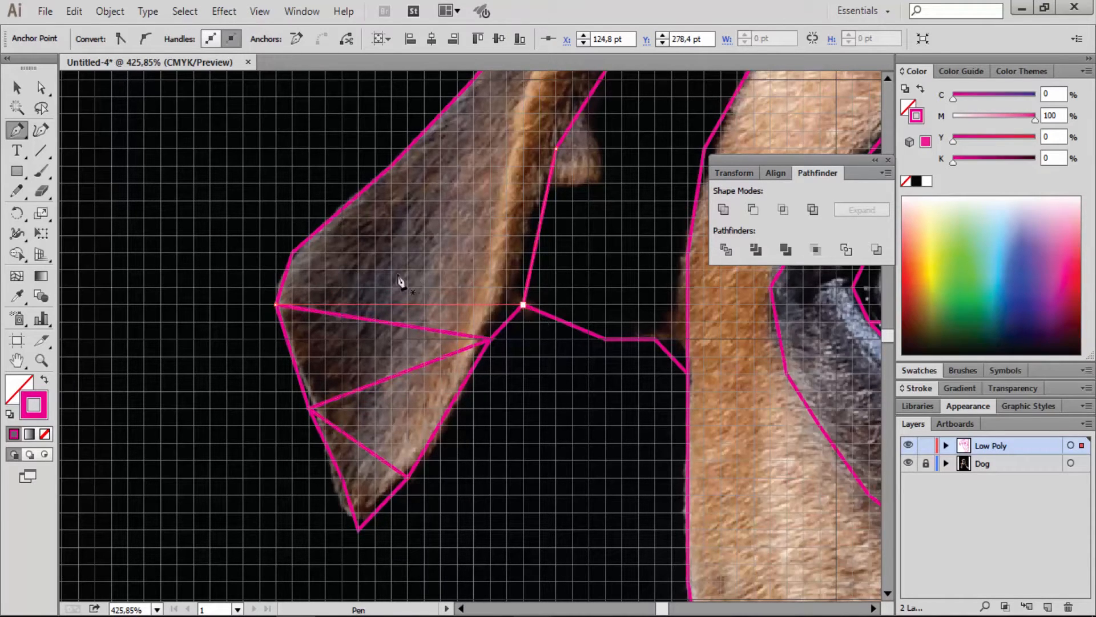
pyautogui.click(523, 305)
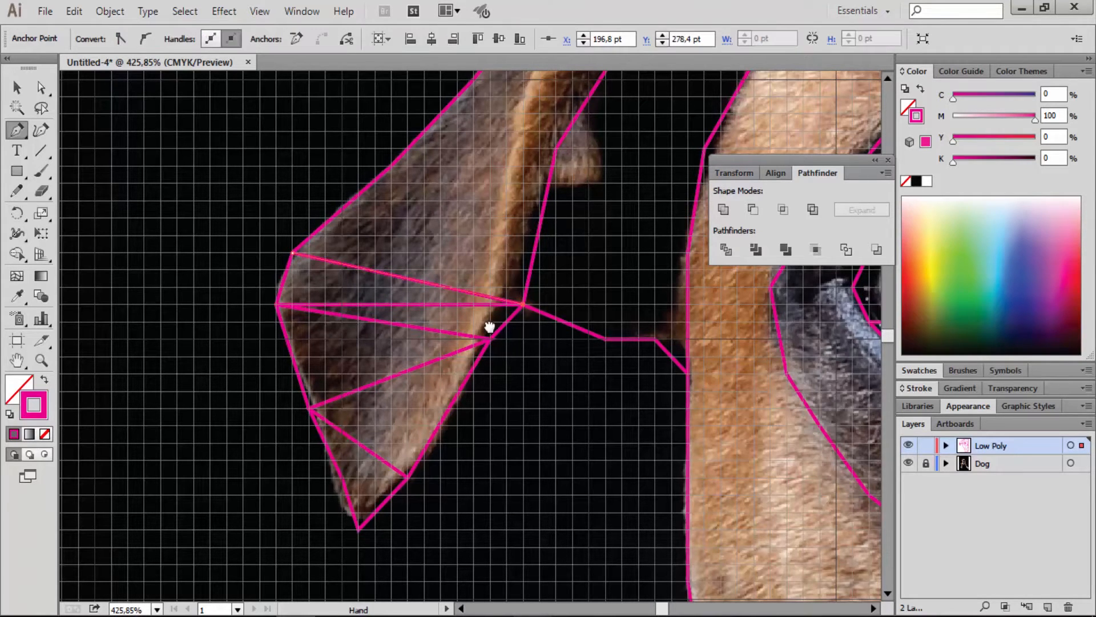
# Continue the triangle zigzag up the middle of the ear to its inner edge at X 225.6 pt, Y 206.4 pt
pyautogui.scroll(5, 490, 318)
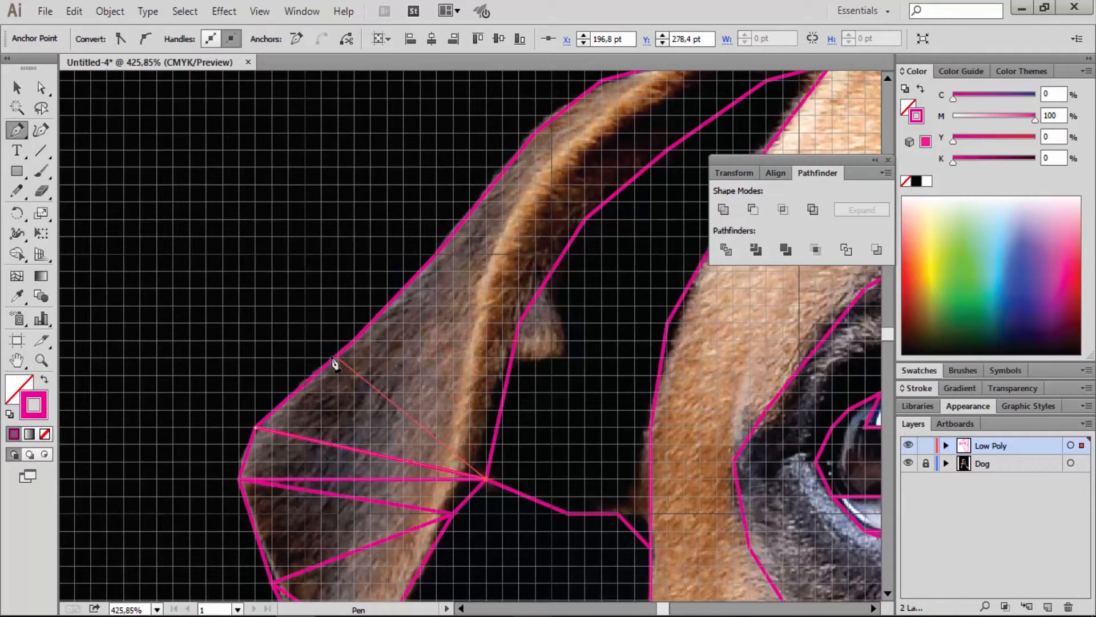
pyautogui.click(337, 358)
pyautogui.click(518, 325)
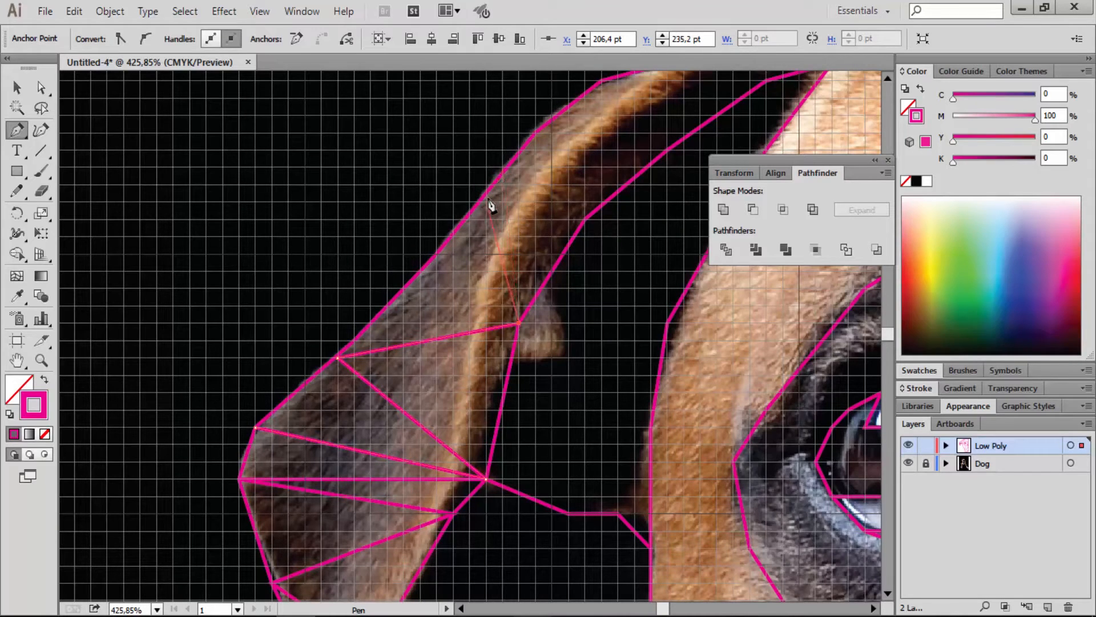
pyautogui.click(535, 133)
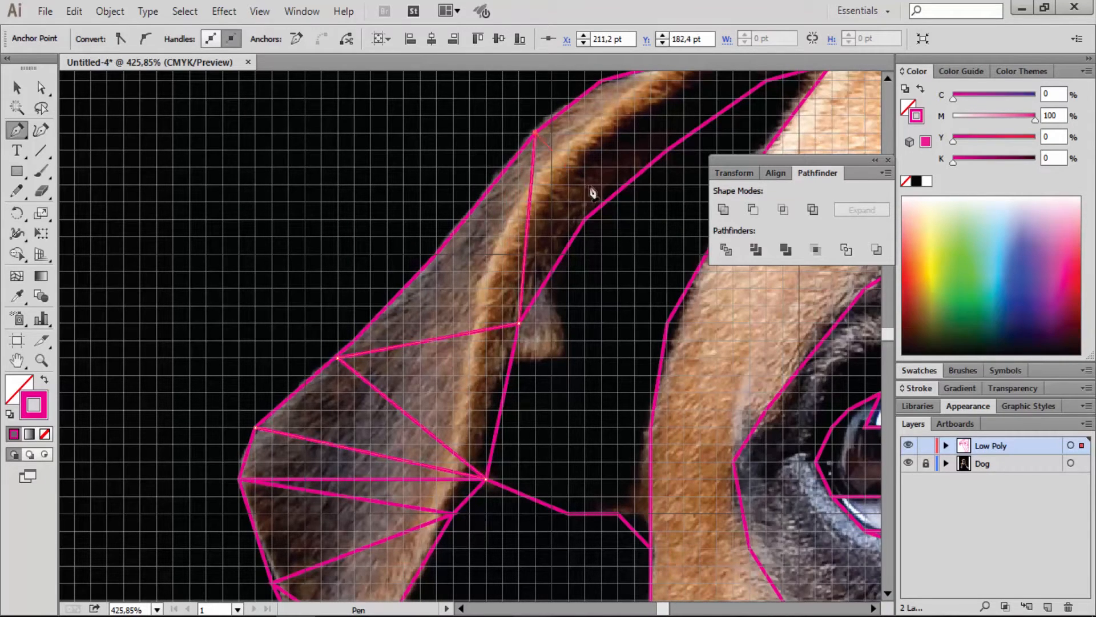
pyautogui.click(586, 220)
# Divide the narrow upper part of the ear into triangles up to the ear base and the outline's top corner
pyautogui.moveTo(610, 157); pyautogui.dragTo(448, 367)
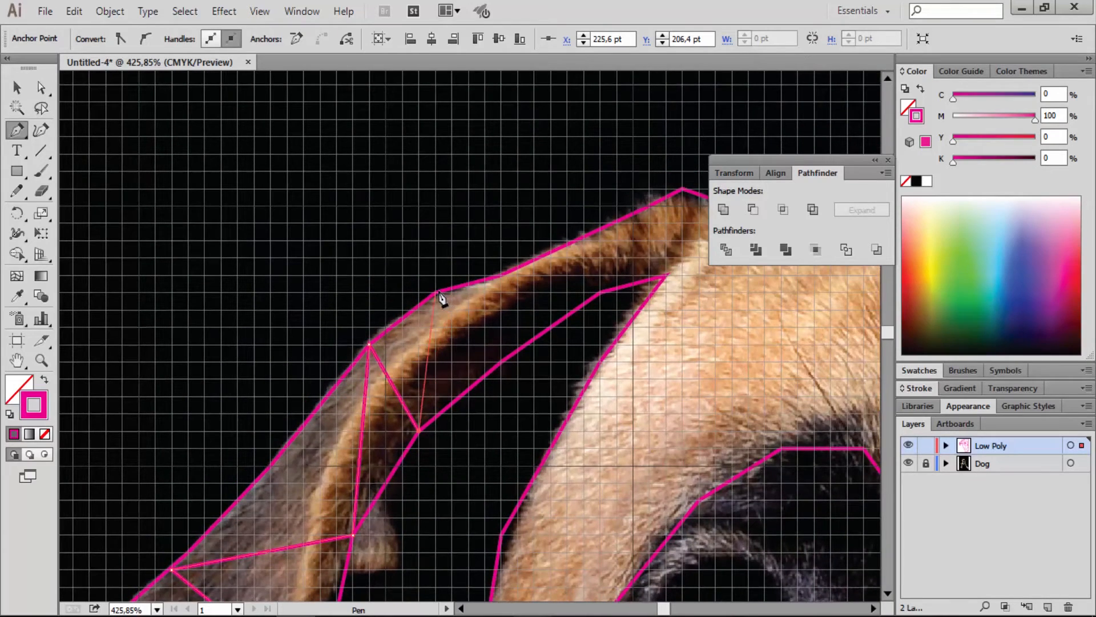
pyautogui.click(435, 293)
pyautogui.click(600, 293)
pyautogui.click(502, 275)
pyautogui.click(667, 275)
pyautogui.click(683, 189)
# Divide the forehead into triangles between the head's top outline, the eye patch's upper edge and the blaze line
pyautogui.moveTo(747, 430); pyautogui.dragTo(448, 438)
pyautogui.click(484, 197)
pyautogui.click(401, 507)
pyautogui.click(613, 483)
pyautogui.click(514, 569)
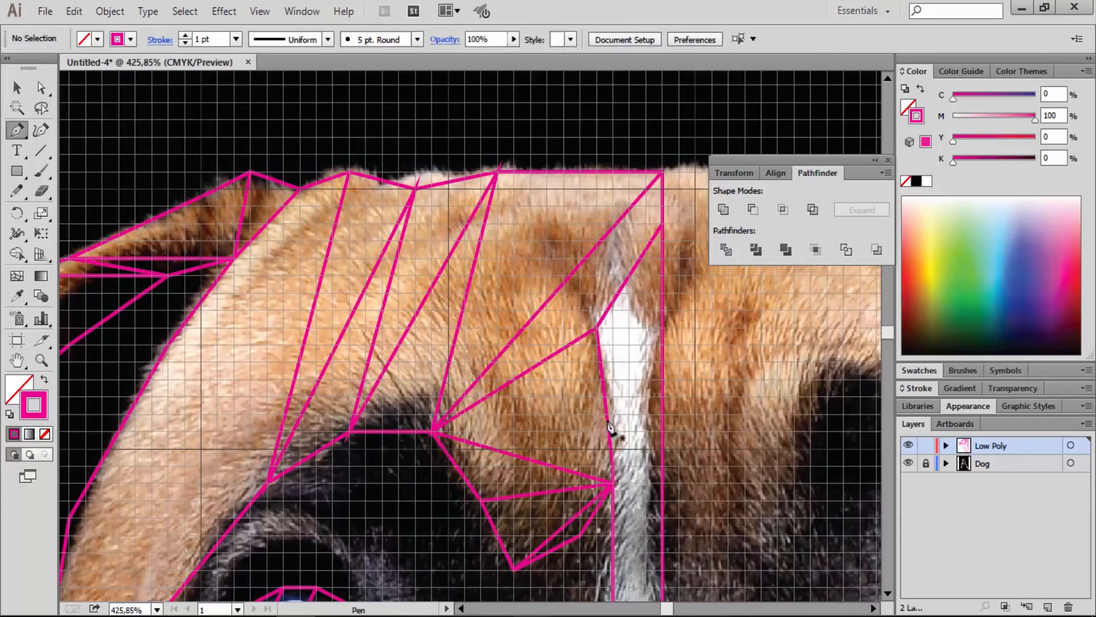
# Divide the white blaze into triangles between its edge and the centre line, down to the top of the nose
pyautogui.moveTo(615, 443); pyautogui.dragTo(507, 326)
pyautogui.click(506, 347)
pyautogui.click(555, 417)
pyautogui.moveTo(536, 488); pyautogui.dragTo(536, 277)
pyautogui.click(556, 380)
pyautogui.click(474, 379)
pyautogui.click(556, 414)
# Divide the half nose and its nostril into triangles out to the centre line
pyautogui.moveTo(485, 485); pyautogui.dragTo(485, 321)
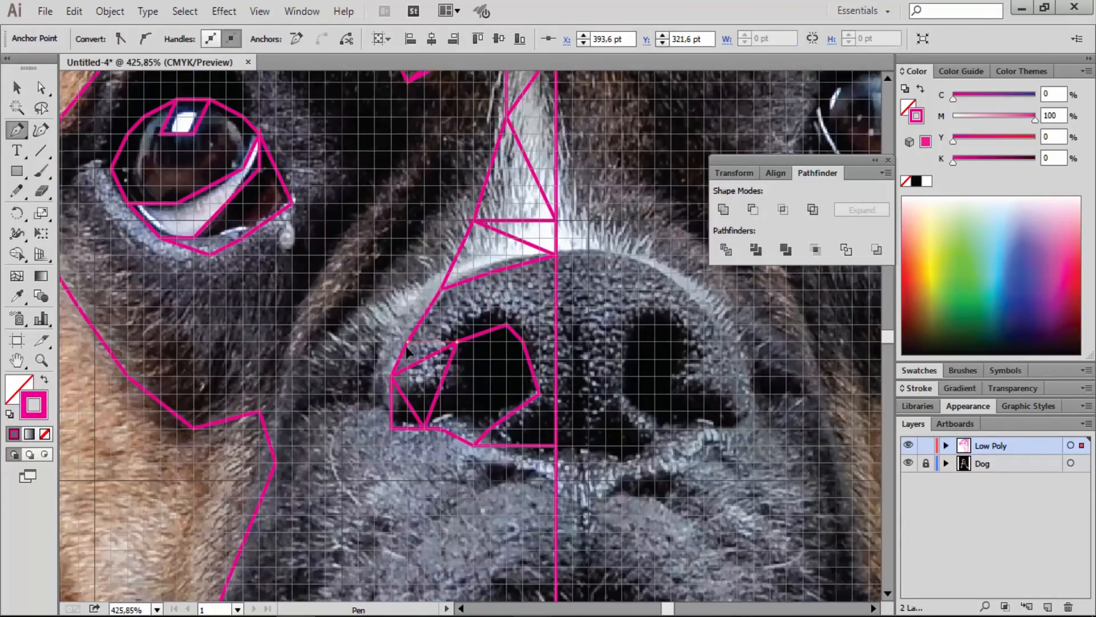
pyautogui.click(458, 336)
pyautogui.click(557, 450)
pyautogui.click(523, 338)
# Trace the lip line from the mouth outline's outer corner to the centre line, separating the dark lip from the pink chin
pyautogui.press('z')
pyautogui.moveTo(465, 514); pyautogui.dragTo(459, 279)
pyautogui.press('p')
pyautogui.click(382, 365)
pyautogui.click(443, 381)
pyautogui.click(538, 332)
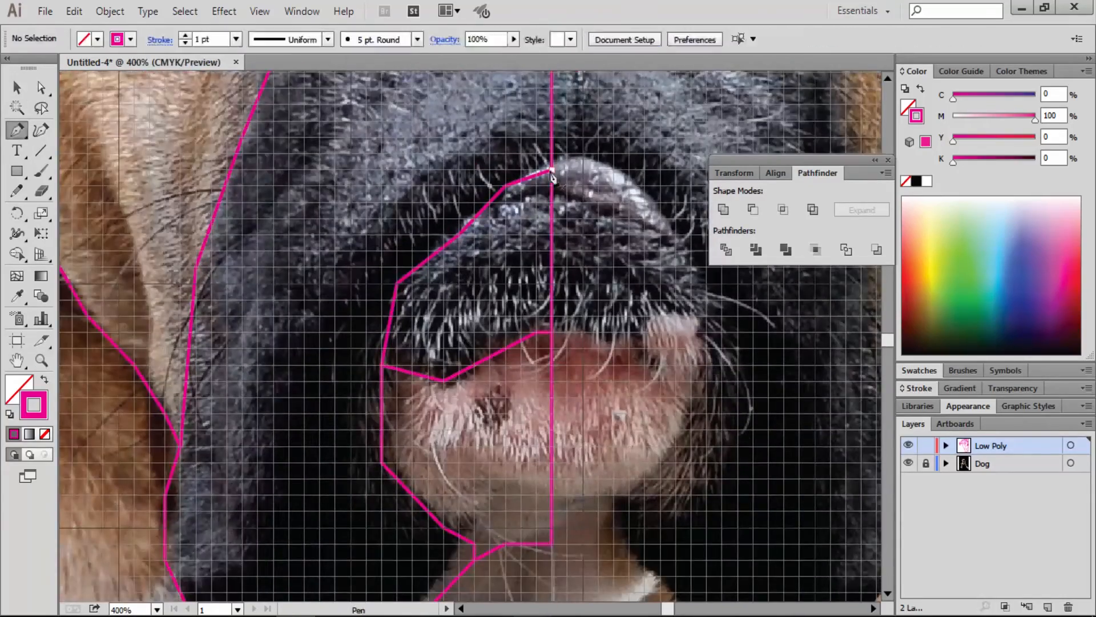
# Divide the dark lip and the pink chin into triangles between the mouth outline, lip line and centre line
pyautogui.click(505, 186)
pyautogui.click(459, 235)
pyautogui.moveTo(451, 382); pyautogui.dragTo(429, 294)
pyautogui.click(451, 454)
# Divide the hanging jowl into triangles between its lower outline and the outer edge of the mouth
pyautogui.moveTo(418, 390); pyautogui.dragTo(564, 362)
pyautogui.click(505, 541)
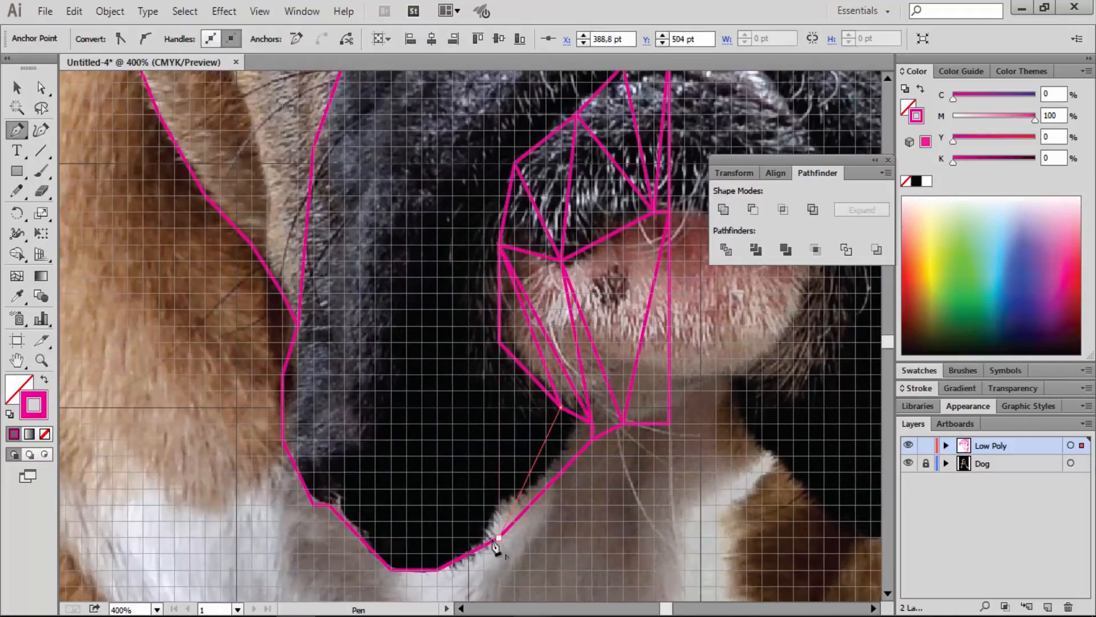
pyautogui.click(444, 572)
pyautogui.click(335, 507)
pyautogui.moveTo(448, 372); pyautogui.dragTo(480, 411)
pyautogui.click(351, 547)
pyautogui.click(552, 205)
pyautogui.click(319, 417)
pyautogui.click(334, 367)
# Divide the dark muzzle into triangles between the cheek boundary, the mouth's upper edge and the underside of the nose
pyautogui.moveTo(457, 285); pyautogui.dragTo(418, 451)
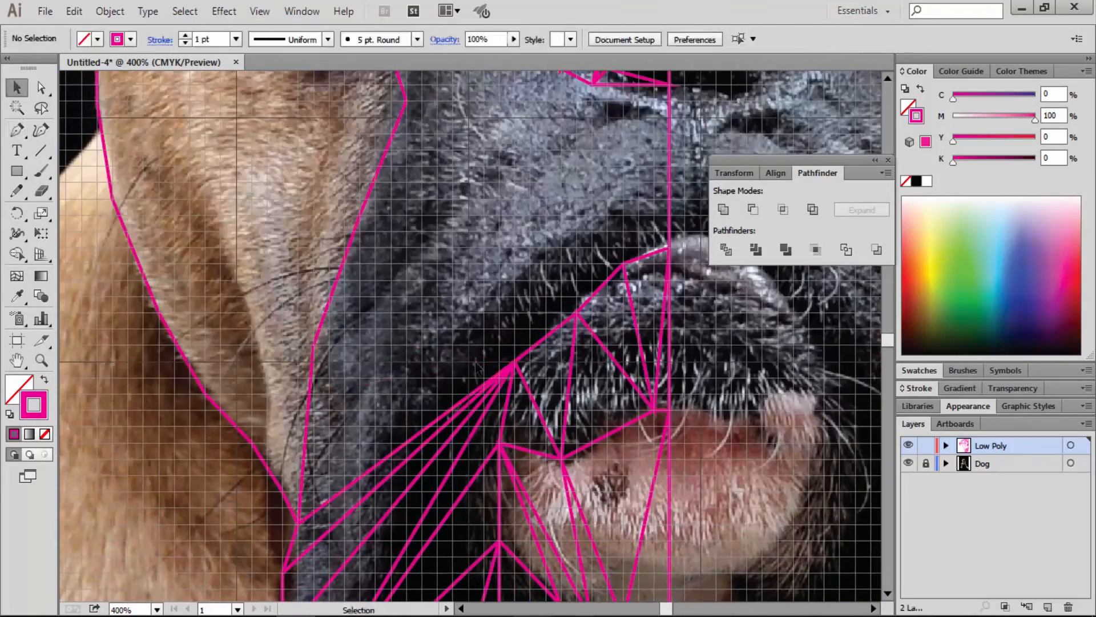
pyautogui.click(314, 356)
pyautogui.click(575, 323)
pyautogui.moveTo(457, 228); pyautogui.dragTo(398, 401)
pyautogui.click(533, 267)
pyautogui.click(347, 283)
pyautogui.press('v')
# Connect the lower edge of the eye patch, the underside of the eye and the nose's outer corner with triangle lines
pyautogui.moveTo(423, 285); pyautogui.dragTo(450, 468)
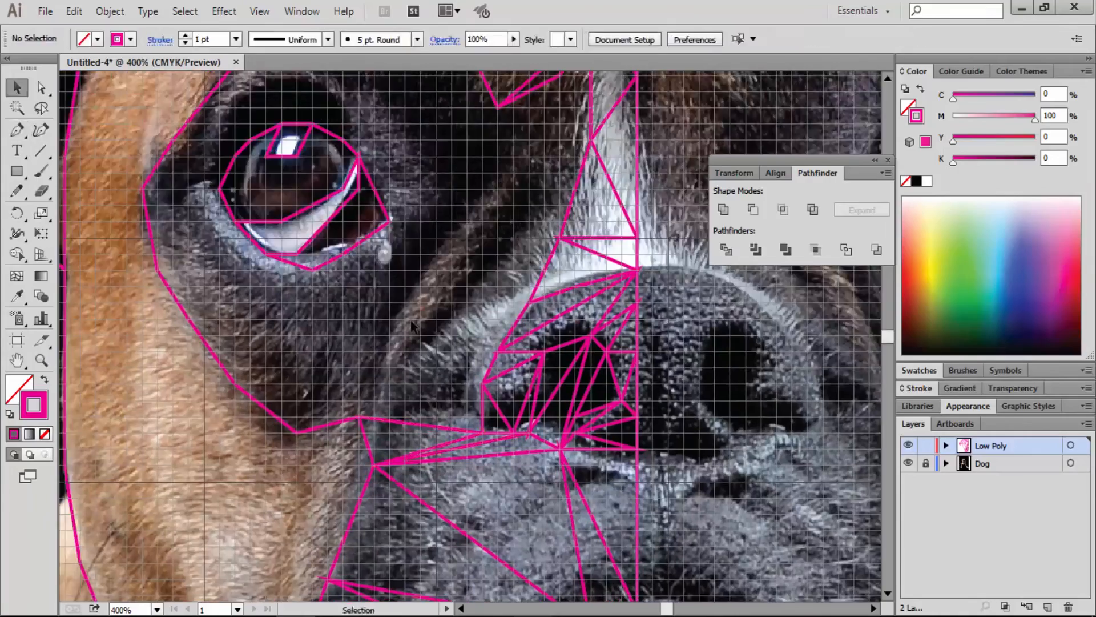
pyautogui.press('p')
pyautogui.click(359, 417)
pyautogui.click(483, 384)
pyautogui.click(235, 385)
pyautogui.click(265, 255)
pyautogui.click(483, 384)
pyautogui.click(313, 269)
# Add triangle lines under the eye and between its outer side and the eye patch's outer edge
pyautogui.press('v')
pyautogui.press('p')
pyautogui.click(404, 385)
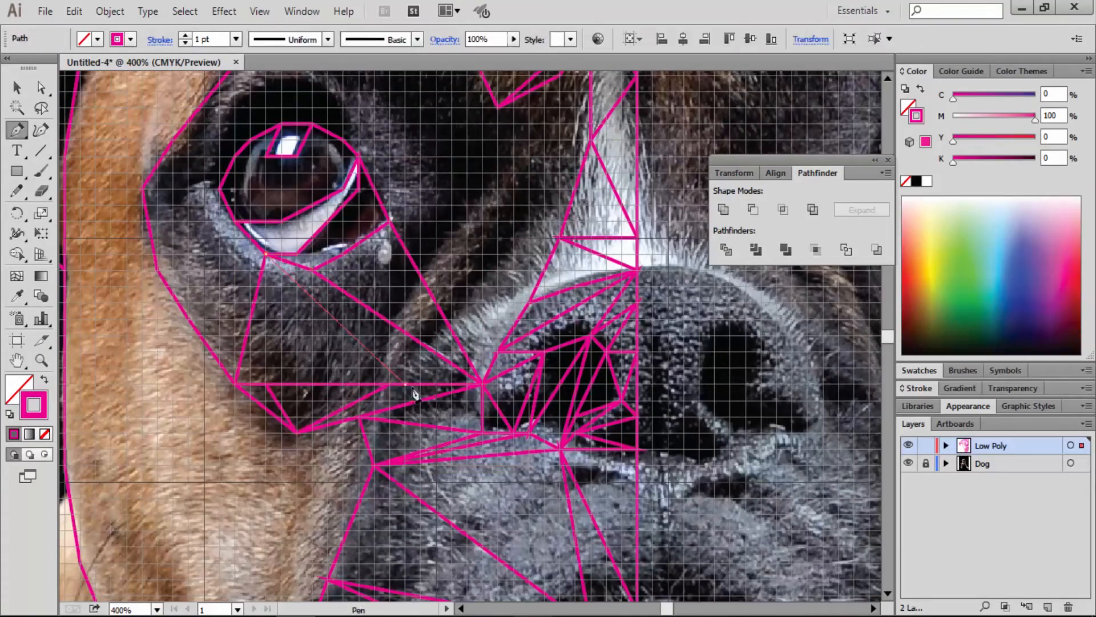
pyautogui.moveTo(354, 297); pyautogui.dragTo(373, 329)
pyautogui.click(208, 352)
pyautogui.click(254, 254)
# Divide the dark patch above the eye into triangles between the eye outline and the patch's upper edge
pyautogui.moveTo(274, 171); pyautogui.dragTo(272, 268)
pyautogui.click(438, 106)
pyautogui.click(329, 252)
pyautogui.click(485, 169)
# Divide the area between the inner eye corner, the eye patch's inner point and the blaze edge into triangles
pyautogui.moveTo(486, 240); pyautogui.dragTo(448, 263)
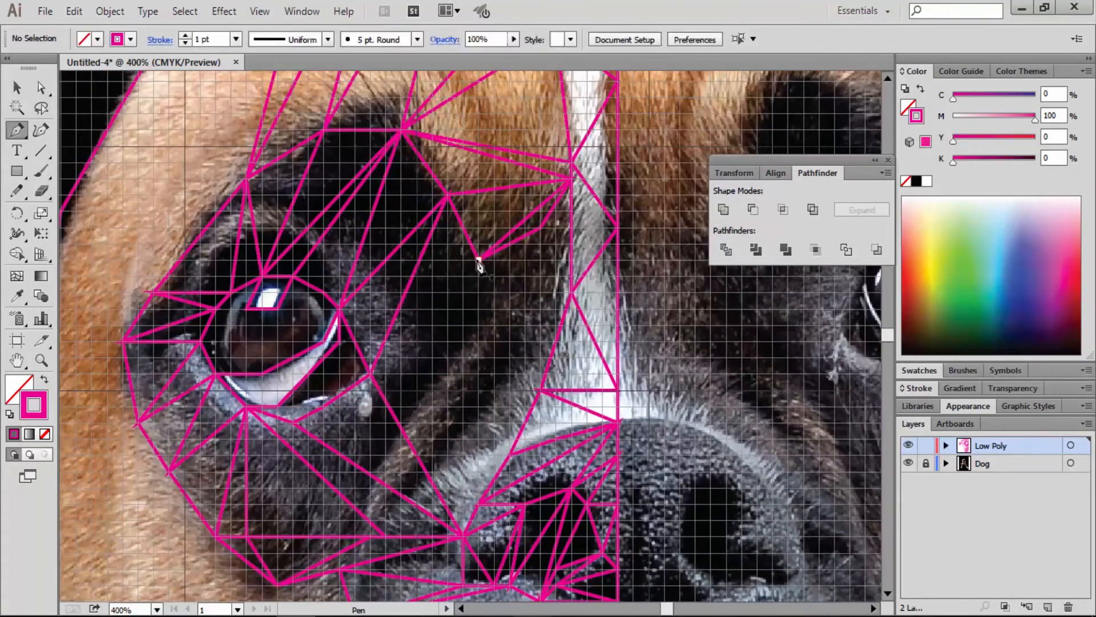
pyautogui.click(480, 260)
pyautogui.click(370, 373)
pyautogui.click(572, 292)
# Connect the ear base with the eye patch's upper and outer edge using triangle lines across the forehead
pyautogui.press('z')
pyautogui.keyDown('alt'); pyautogui.click(426, 319); pyautogui.keyUp('alt')
pyautogui.click(421, 204)
pyautogui.press('p')
pyautogui.click(471, 429)
pyautogui.click(439, 221)
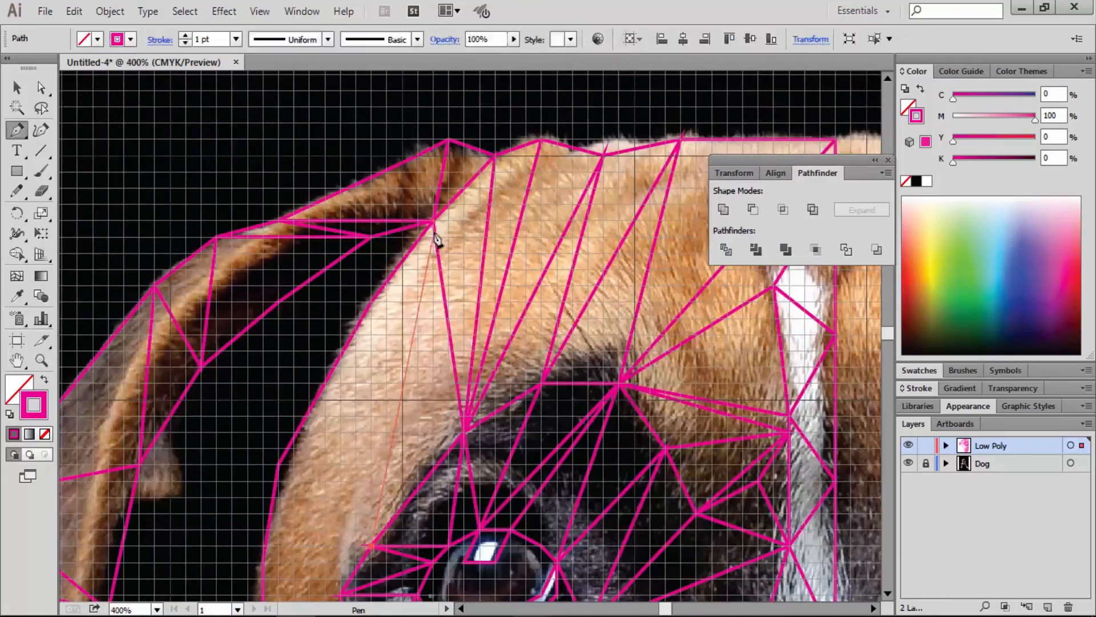
# Divide the cheek between the outer face outline and the dark muzzle edge into triangles
pyautogui.click(426, 384)
pyautogui.moveTo(391, 571); pyautogui.dragTo(384, 384)
pyautogui.click(356, 447)
pyautogui.moveTo(510, 443); pyautogui.dragTo(513, 303)
pyautogui.click(451, 500)
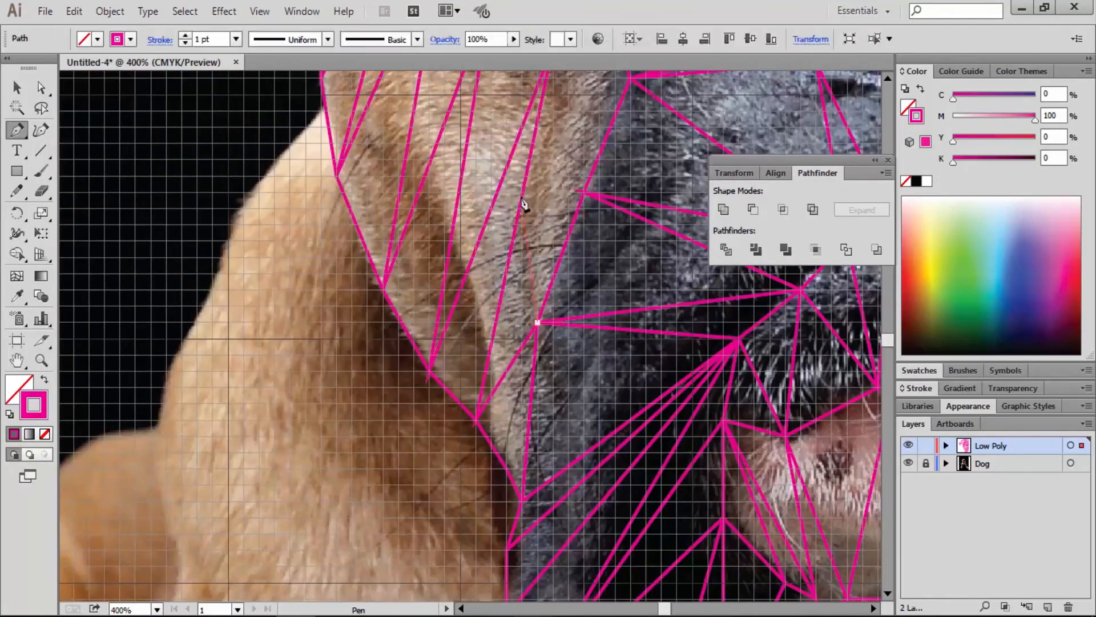
# Divide the ear and the dark gap between the ear and the head into triangles
pyautogui.press('z')
pyautogui.keyDown('alt'); pyautogui.click(453, 247); pyautogui.keyUp('alt')
pyautogui.moveTo(68, 77); pyautogui.dragTo(523, 260)
pyautogui.press('v')
pyautogui.press('p')
pyautogui.click(556, 180)
pyautogui.click(419, 231)
pyautogui.click(481, 312)
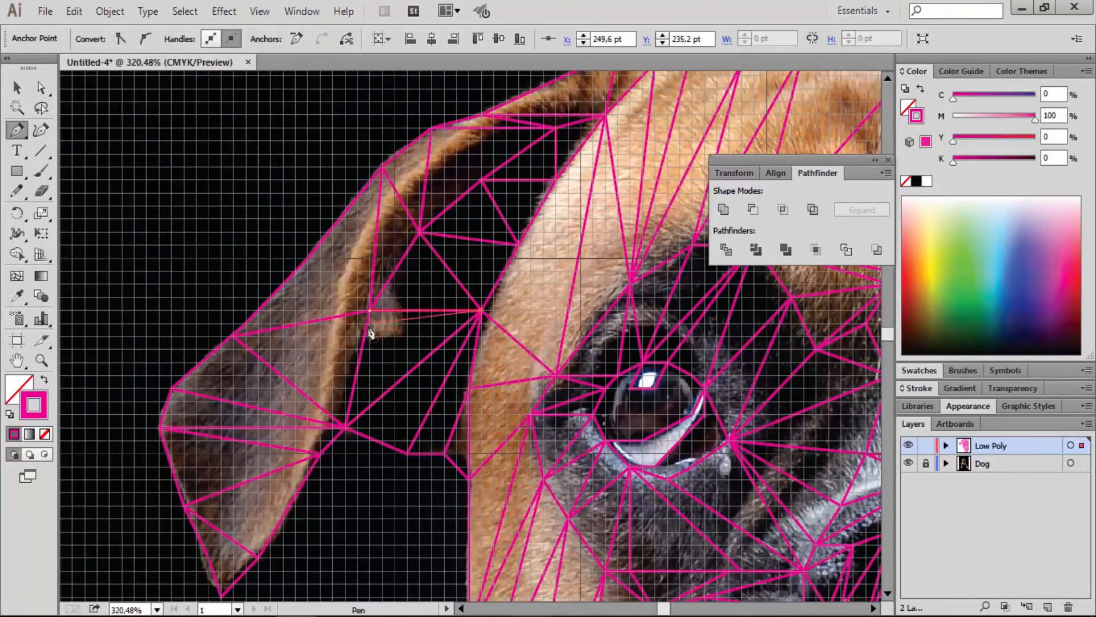
# Divide the inside of the eye outline into small triangles around the white highlight
pyautogui.press('z')
pyautogui.click(656, 422)
pyautogui.press('p')
pyautogui.click(510, 219)
pyautogui.click(494, 310)
pyautogui.press('v')
pyautogui.press('p')
pyautogui.click(338, 246)
# Hide the Dog layer to check the triangle mesh of the whole half head, and show the photo again
pyautogui.press('z')
pyautogui.keyDown('alt'); pyautogui.click(494, 369); pyautogui.keyUp('alt')
pyautogui.keyDown('alt'); pyautogui.click(494, 369); pyautogui.keyUp('alt')
pyautogui.keyDown('alt'); pyautogui.click(494, 369); pyautogui.keyUp('alt')
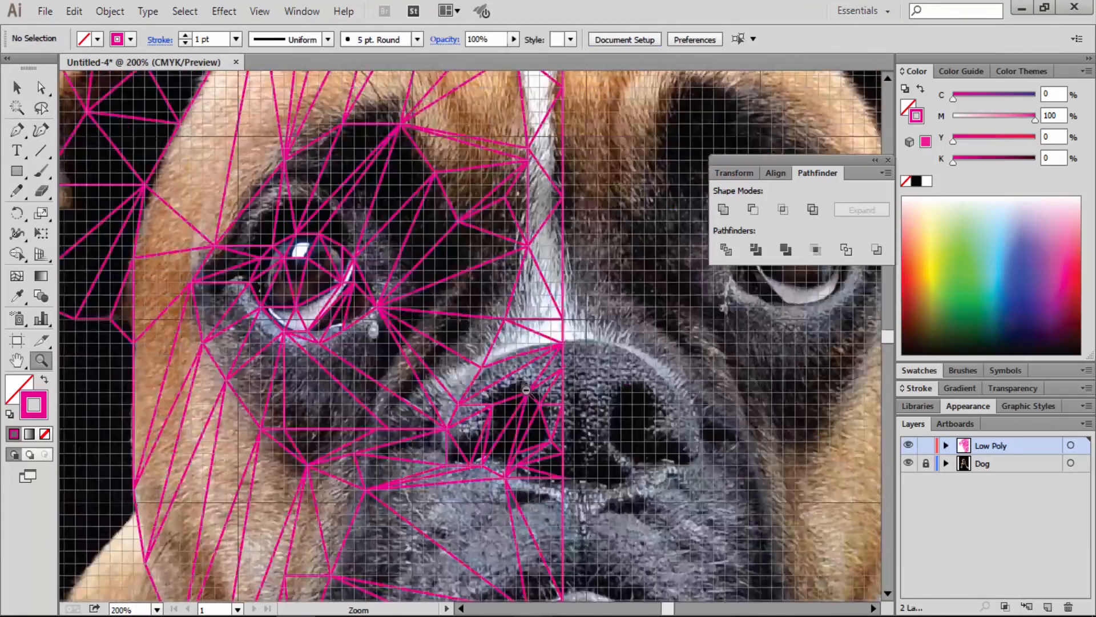
pyautogui.keyDown('alt'); pyautogui.click(500, 374); pyautogui.keyUp('alt')
pyautogui.keyDown('alt'); pyautogui.click(487, 367); pyautogui.keyUp('alt')
pyautogui.keyDown('alt'); pyautogui.click(486, 367); pyautogui.keyUp('alt')
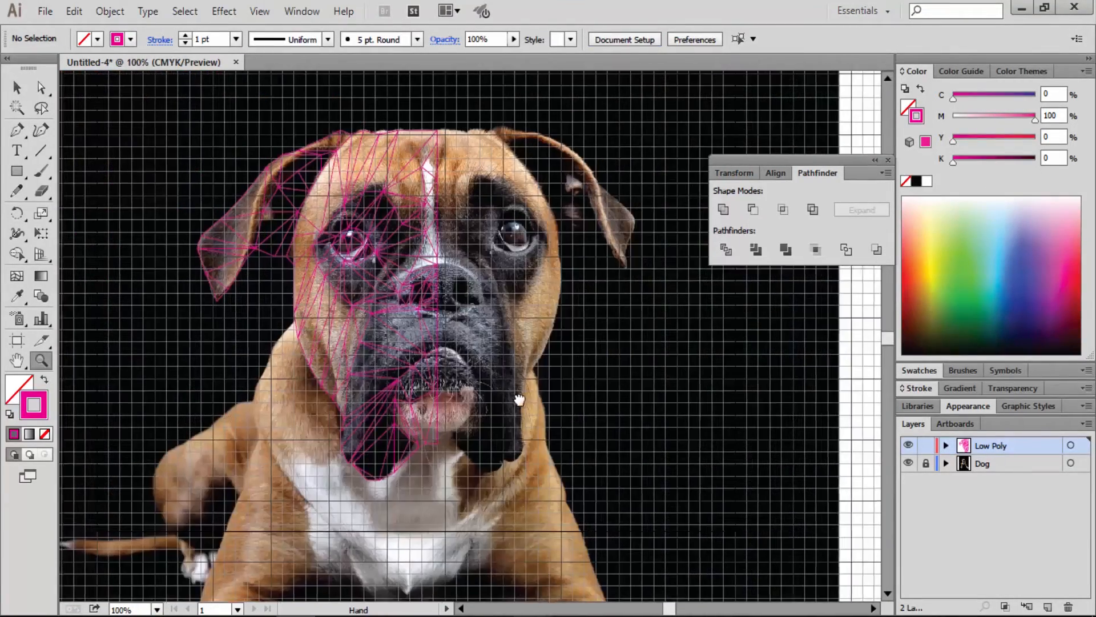
pyautogui.press('v')
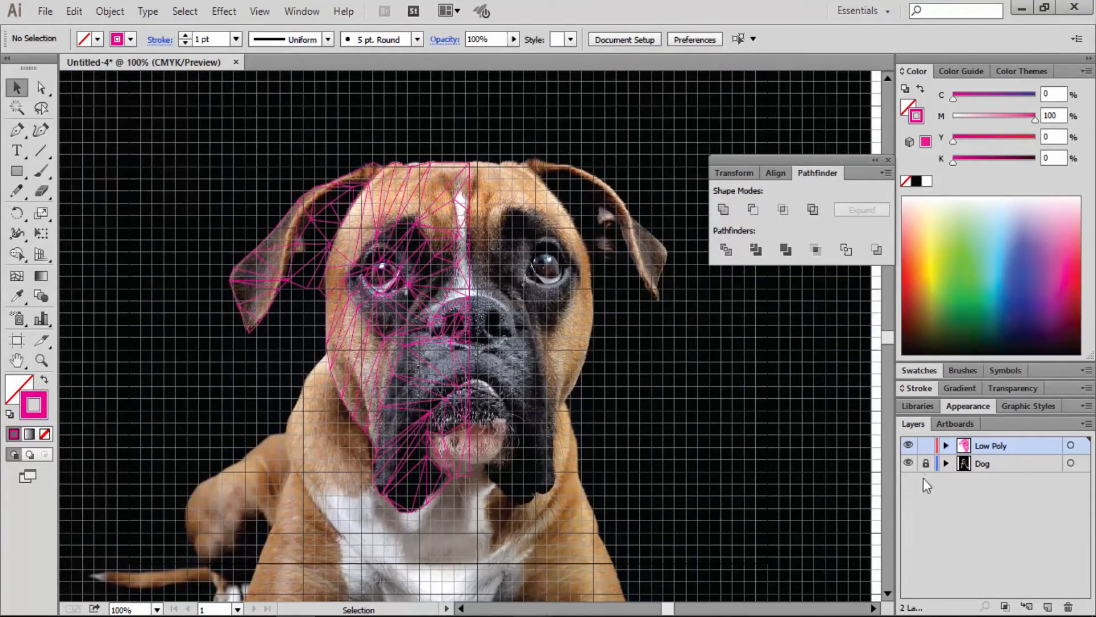
pyautogui.click(911, 463)
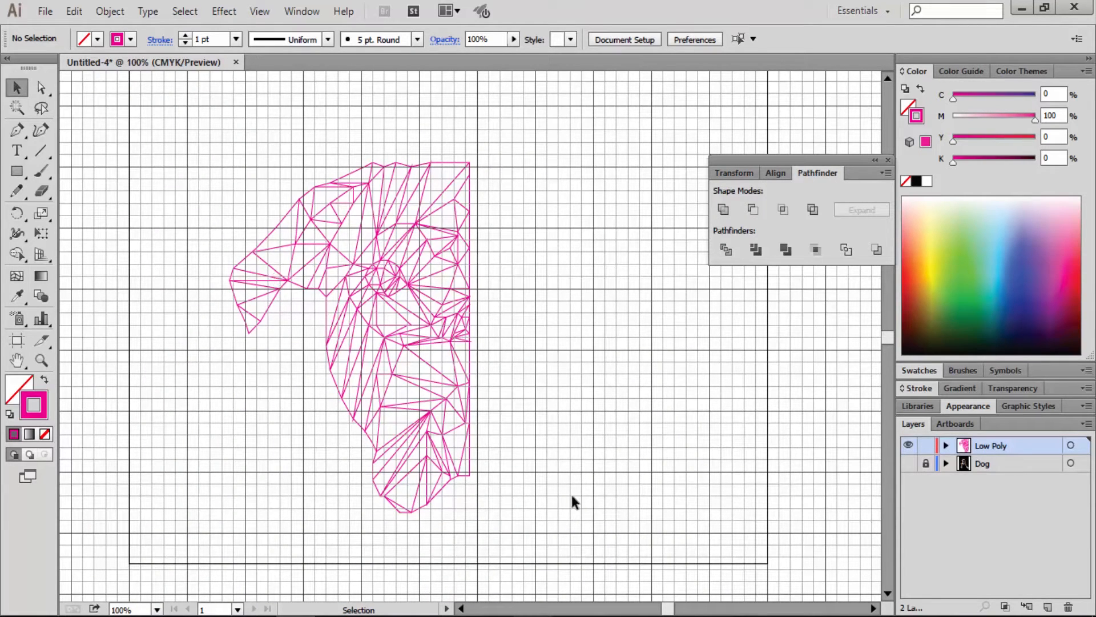
pyautogui.click(908, 463)
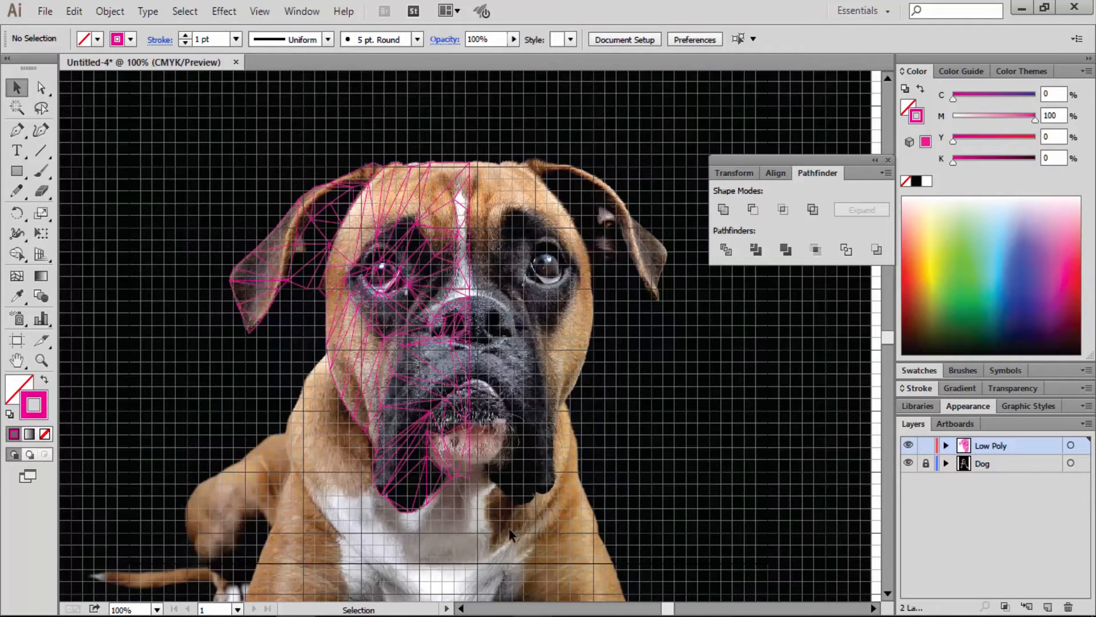
# Select all magenta triangle lines, set their stroke corners to Round Join, and check the corners along the head's top edge
pyautogui.moveTo(530, 545); pyautogui.dragTo(135, 135)
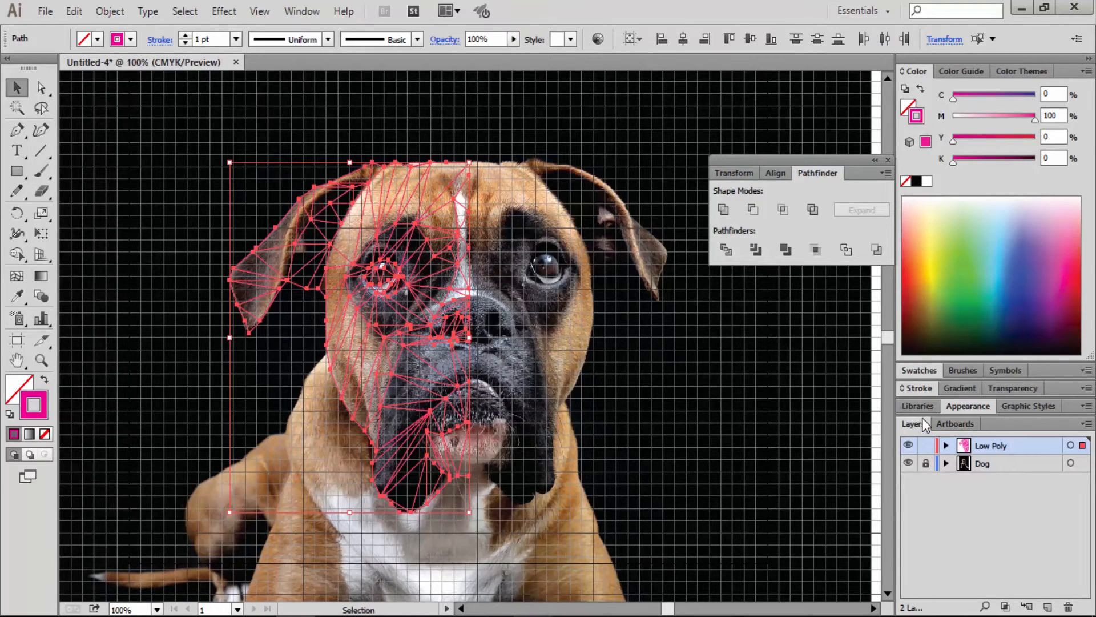
pyautogui.click(918, 391)
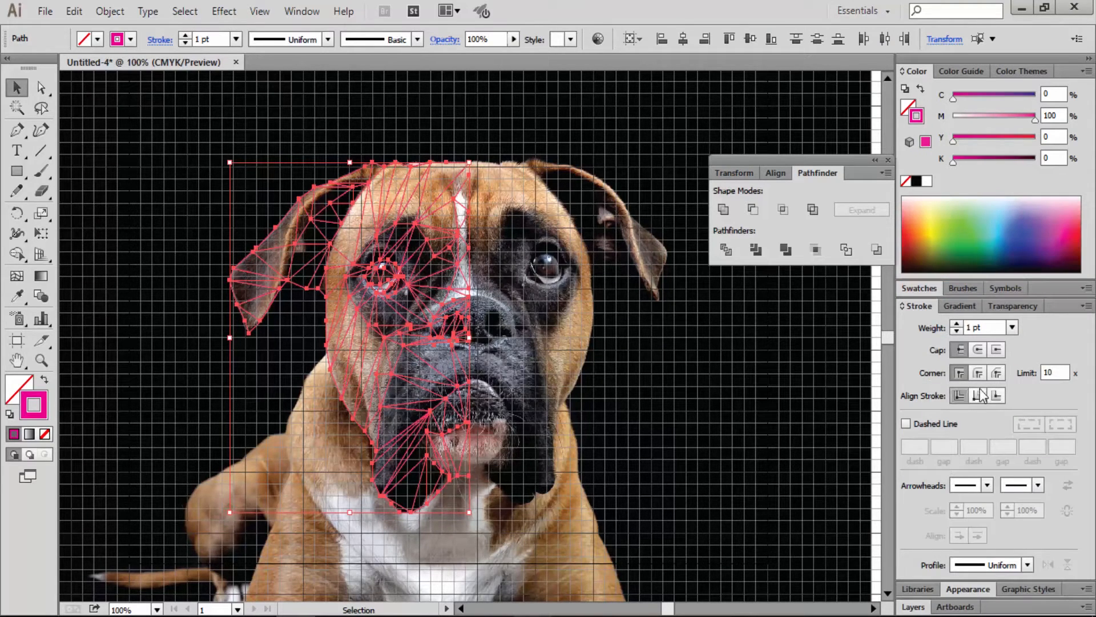
pyautogui.click(979, 373)
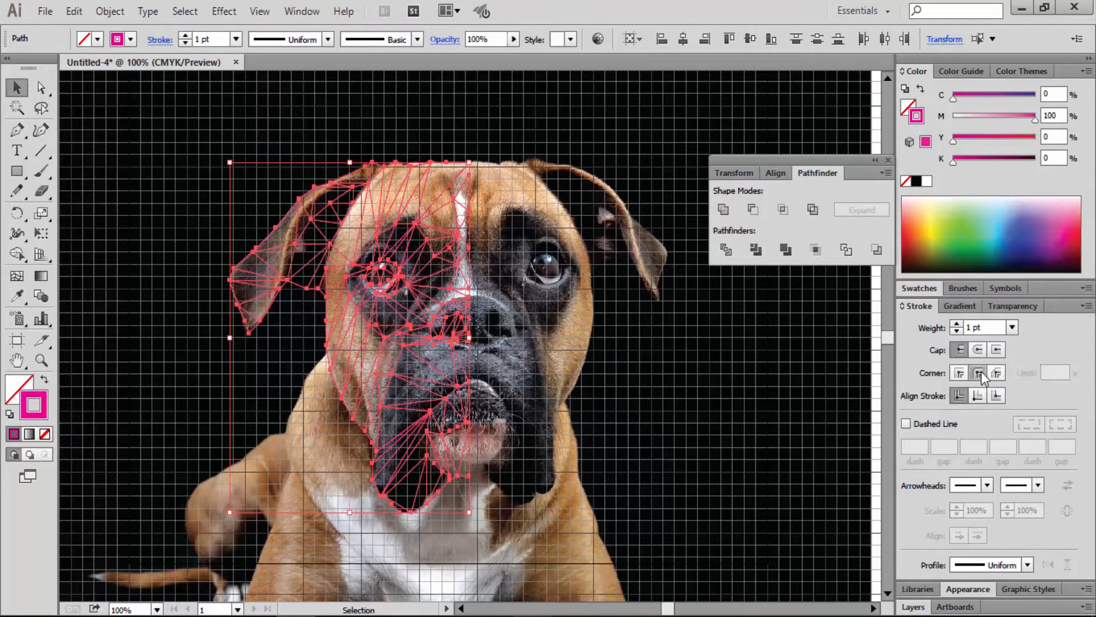
pyautogui.click(683, 385)
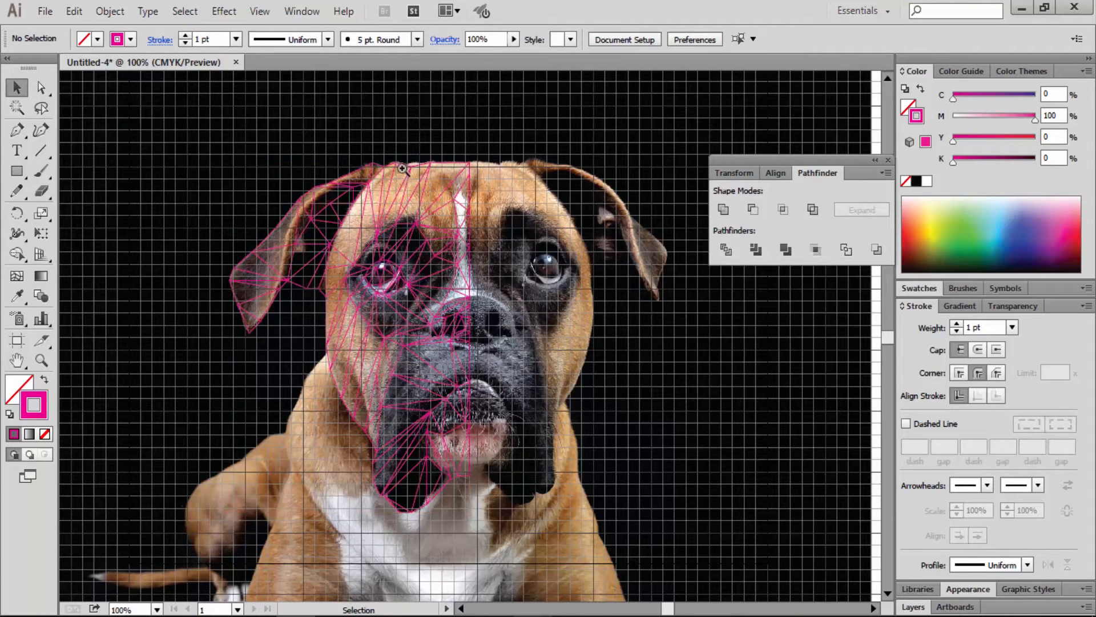
pyautogui.press('z')
pyautogui.moveTo(394, 159); pyautogui.dragTo(443, 217)
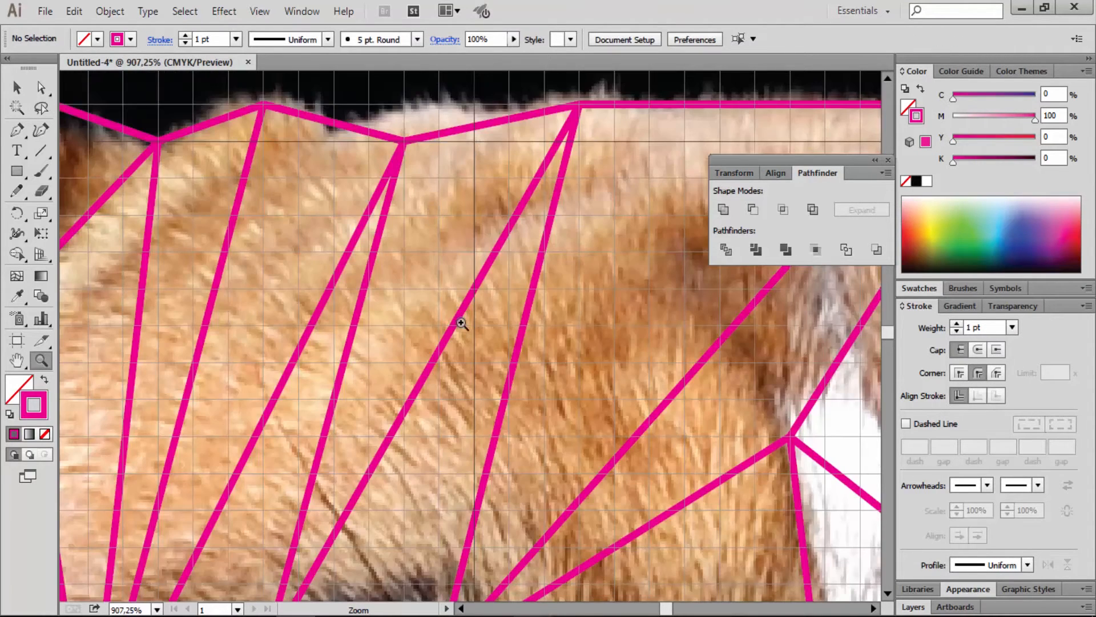
pyautogui.keyDown('alt'); pyautogui.click(462, 357); pyautogui.keyUp('alt')
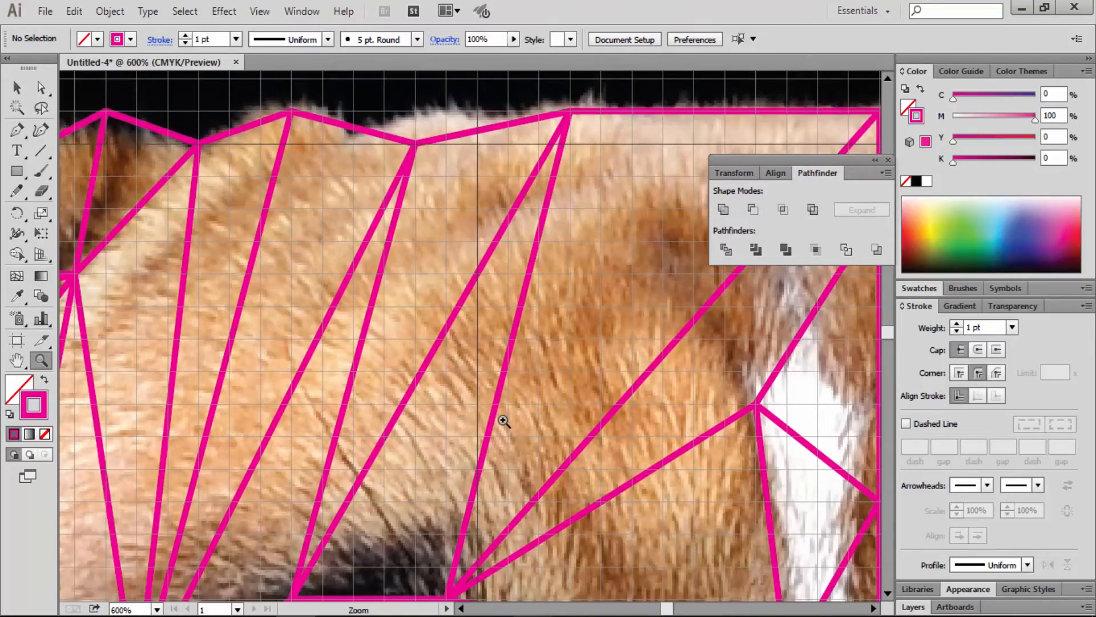
pyautogui.keyDown('alt'); pyautogui.click(517, 454); pyautogui.keyUp('alt')
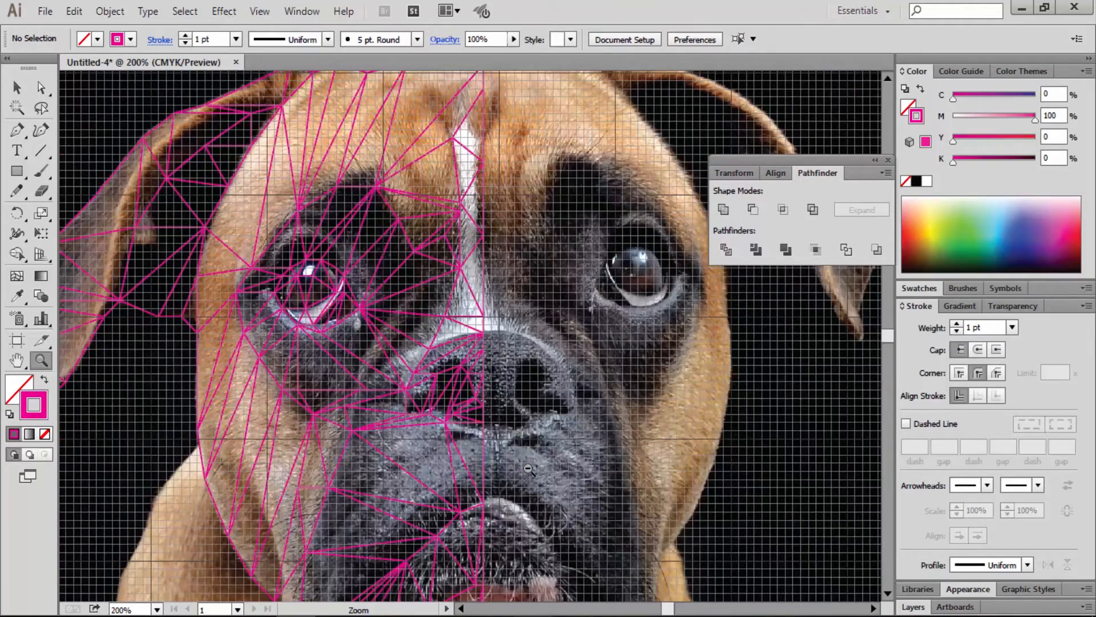
pyautogui.keyDown('alt'); pyautogui.click(527, 468); pyautogui.keyUp('alt')
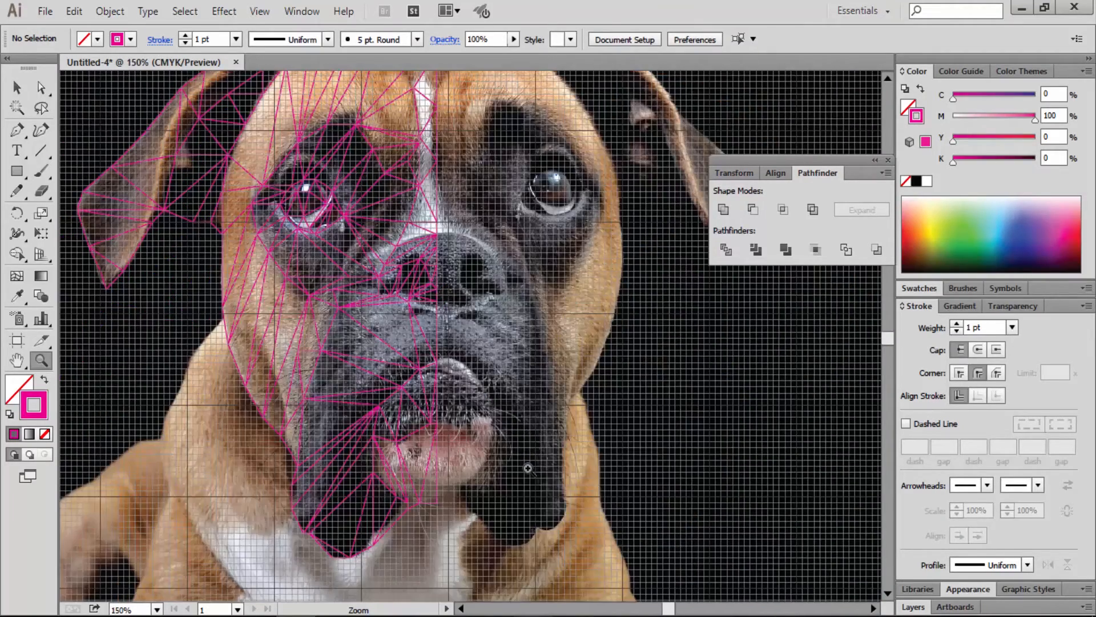
pyautogui.keyDown('alt'); pyautogui.click(489, 382); pyautogui.keyUp('alt')
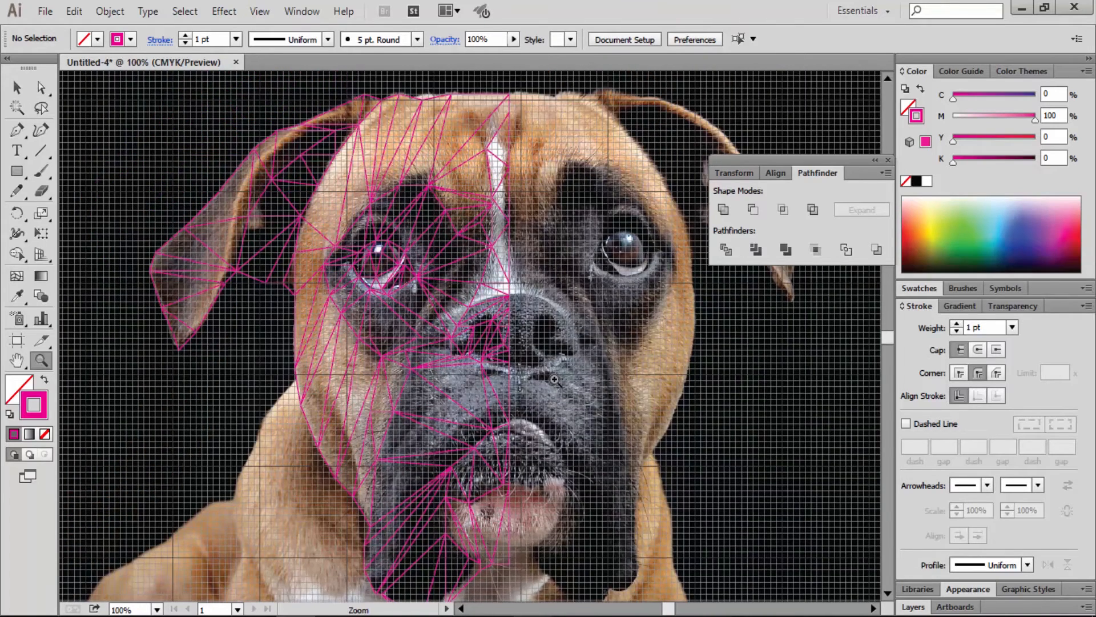
# Select everything on the Low Poly layer and split it into separate shapes with the Divide pathfinder
pyautogui.press('v')
pyautogui.click(913, 607)
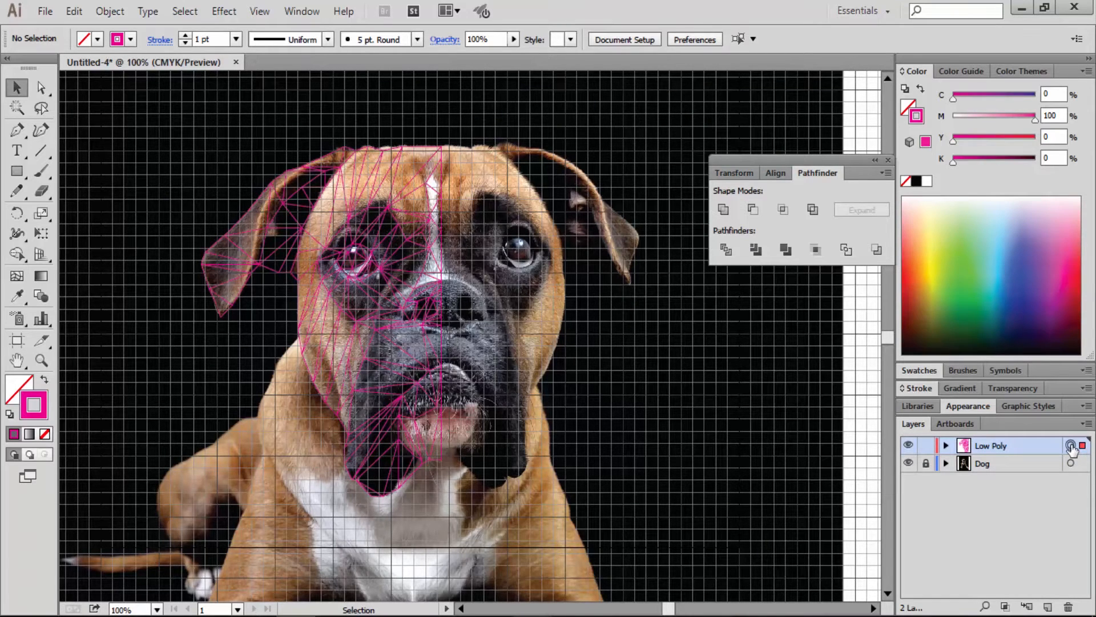
pyautogui.click(1071, 446)
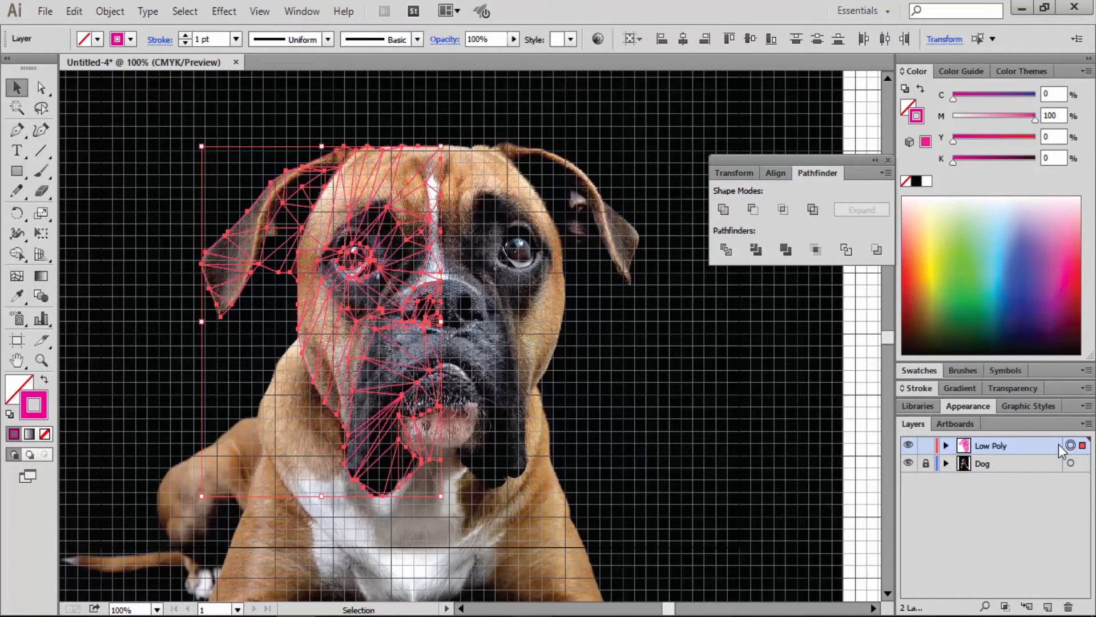
pyautogui.click(726, 249)
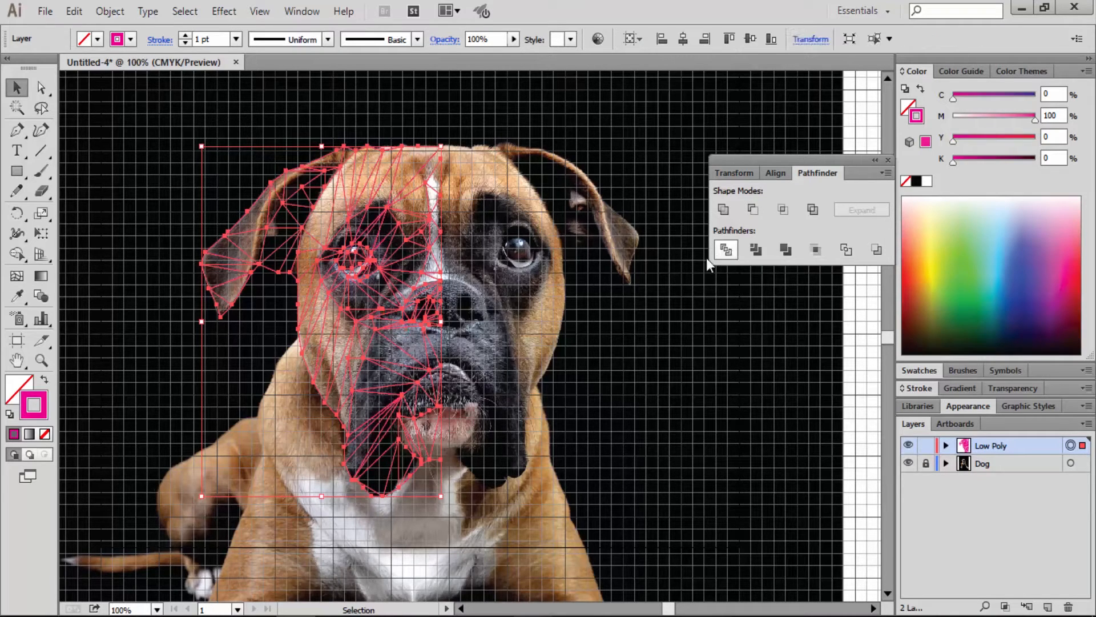
# Expand the Low Poly layer and its group to look through the individual divided paths
pyautogui.press('z')
pyautogui.click(379, 242)
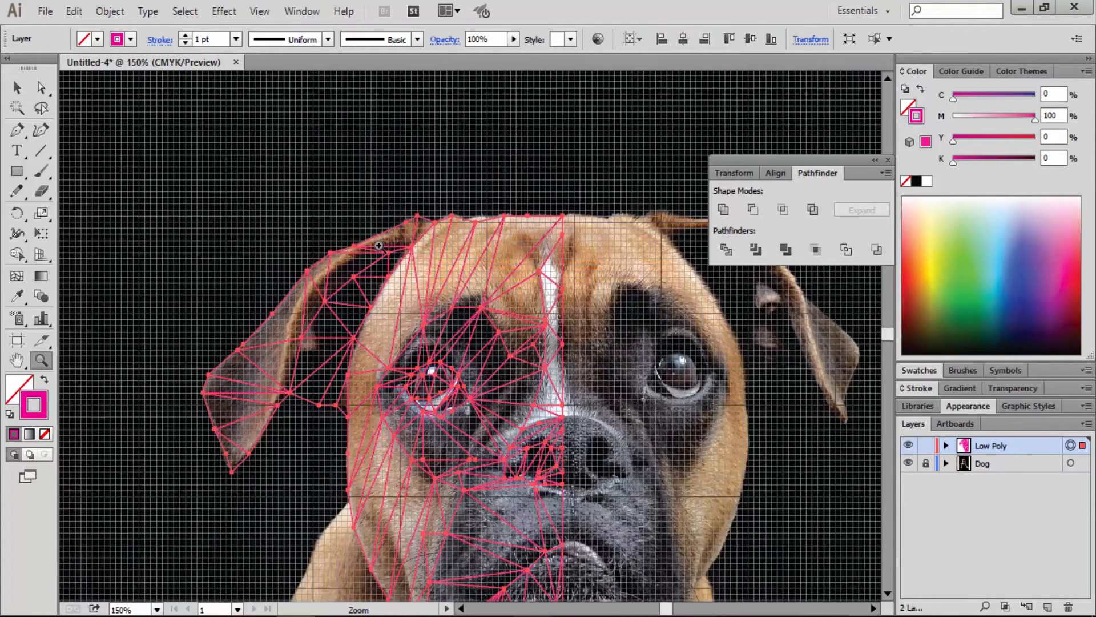
pyautogui.press('v')
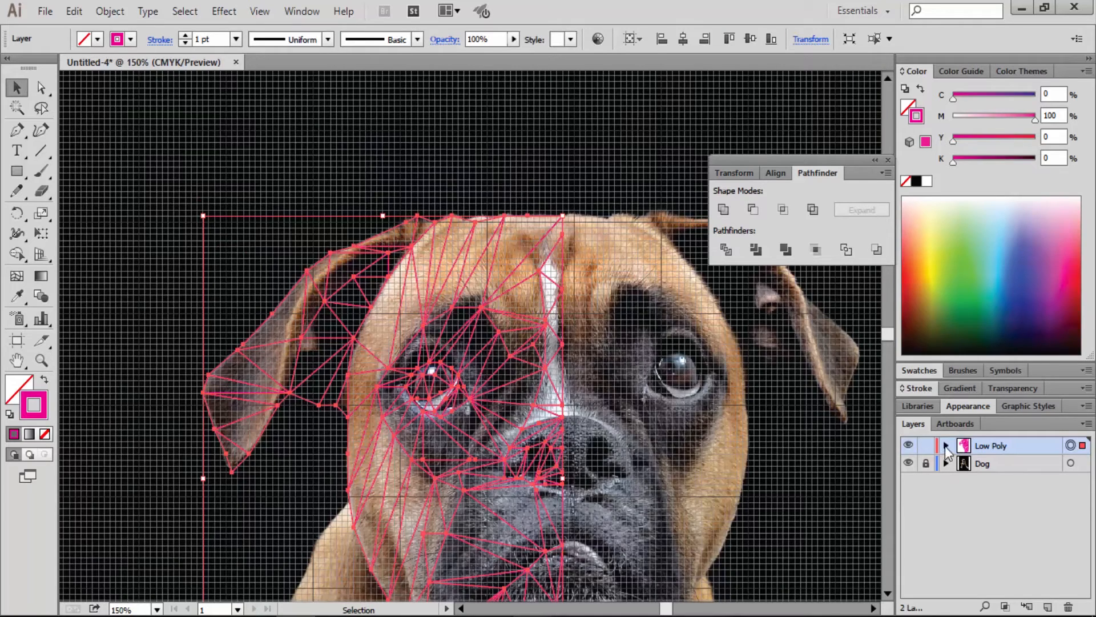
pyautogui.click(946, 446)
pyautogui.click(962, 463)
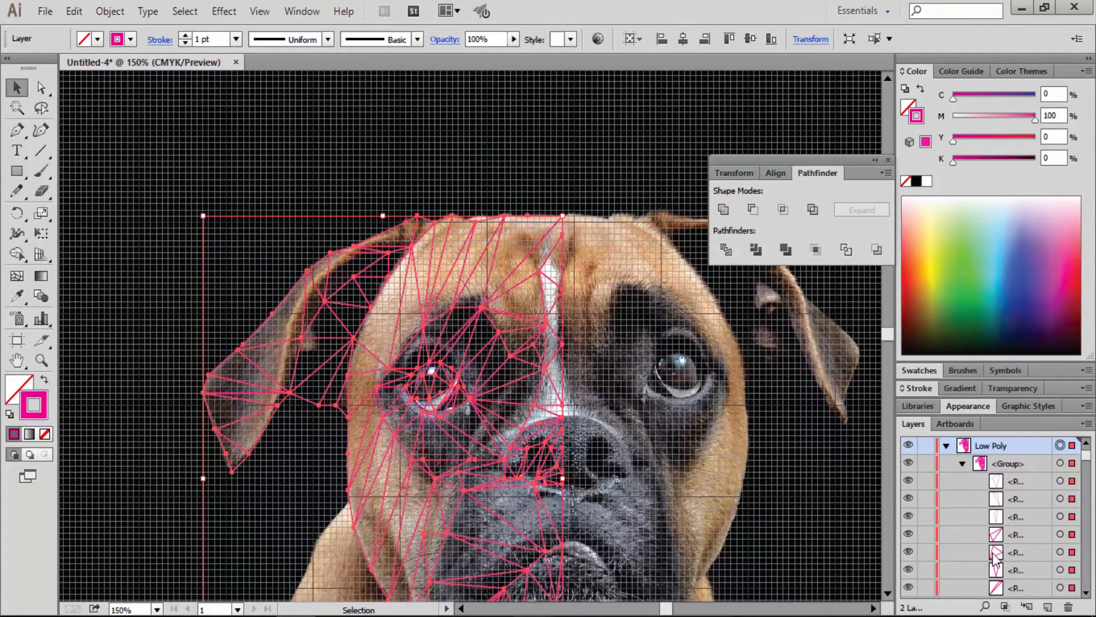
pyautogui.scroll(-3, 1003, 518)
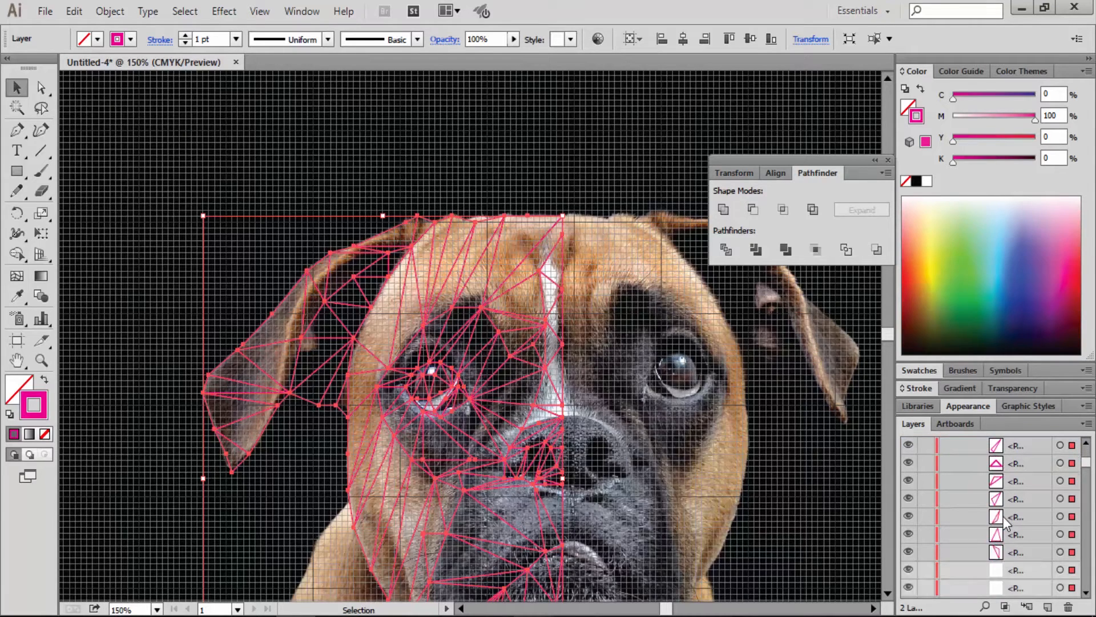
pyautogui.scroll(3, 1001, 533)
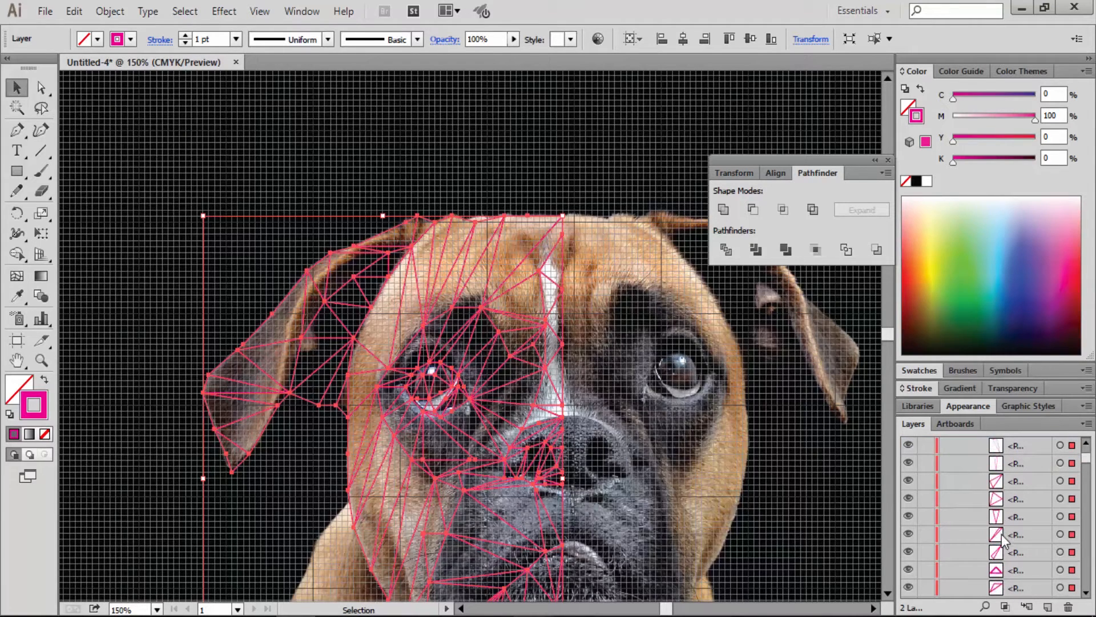
# Check the divided triangles in outline view, return to the preview, and collapse the group in the layer list
pyautogui.click(627, 166)
pyautogui.press('space')
pyautogui.moveTo(621, 166); pyautogui.dragTo(595, 112)
pyautogui.hotkey('ctrl', 'y')
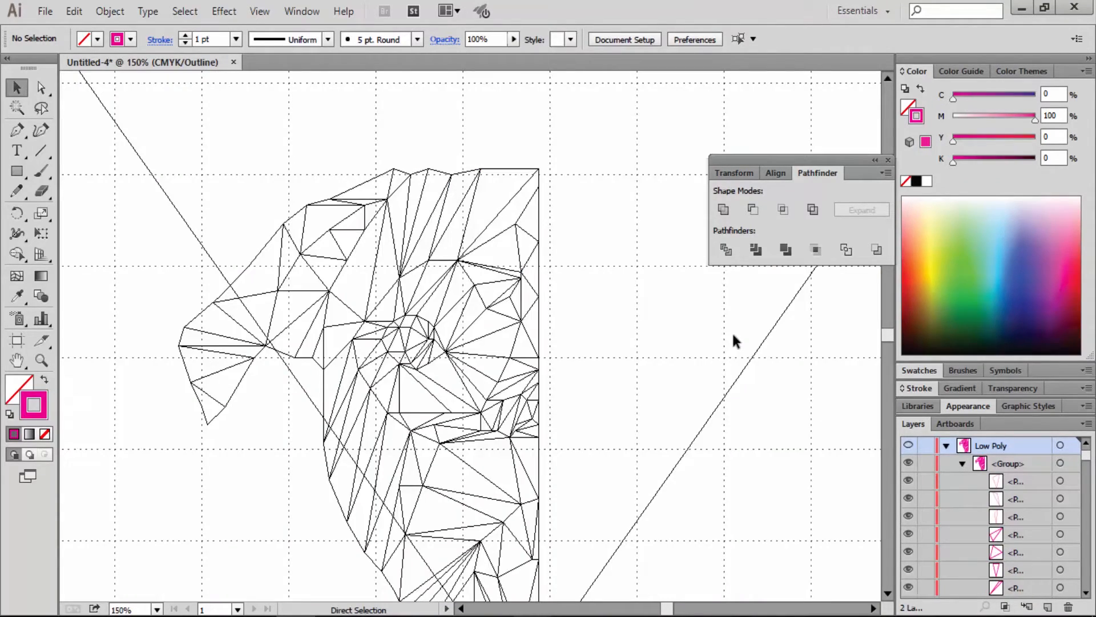
pyautogui.hotkey('ctrl', 'y')
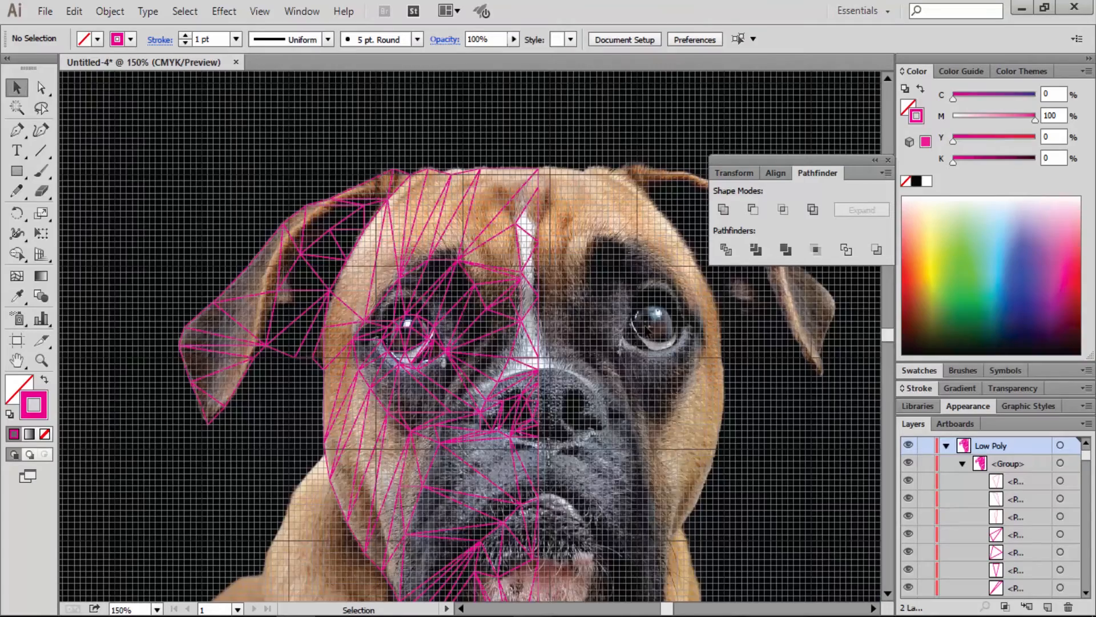
pyautogui.press('space')
pyautogui.moveTo(607, 310); pyautogui.dragTo(591, 296)
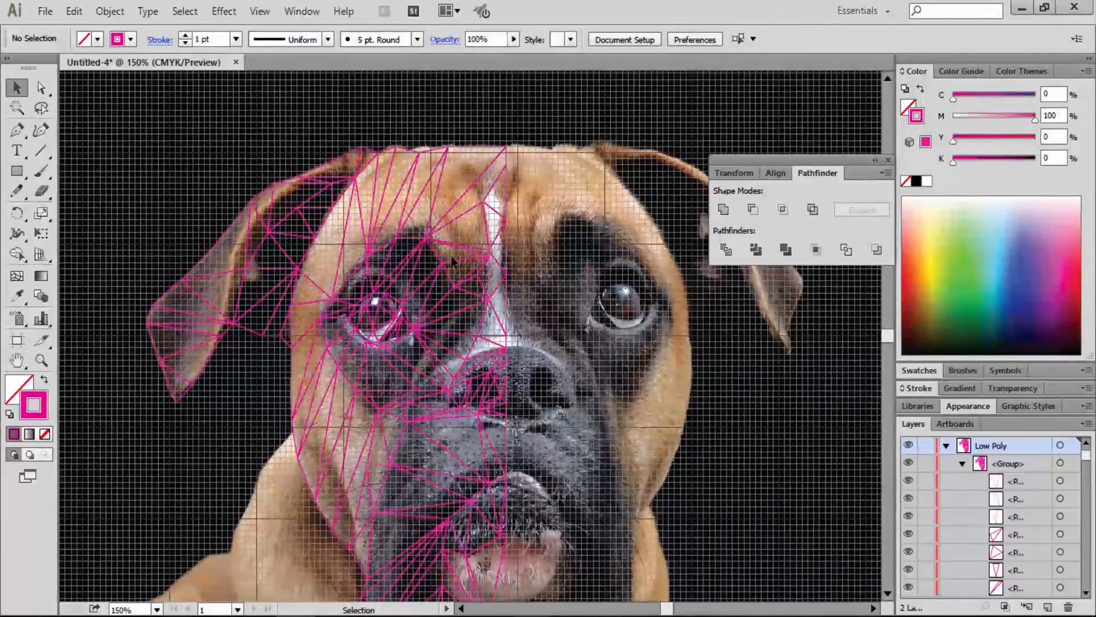
pyautogui.click(962, 463)
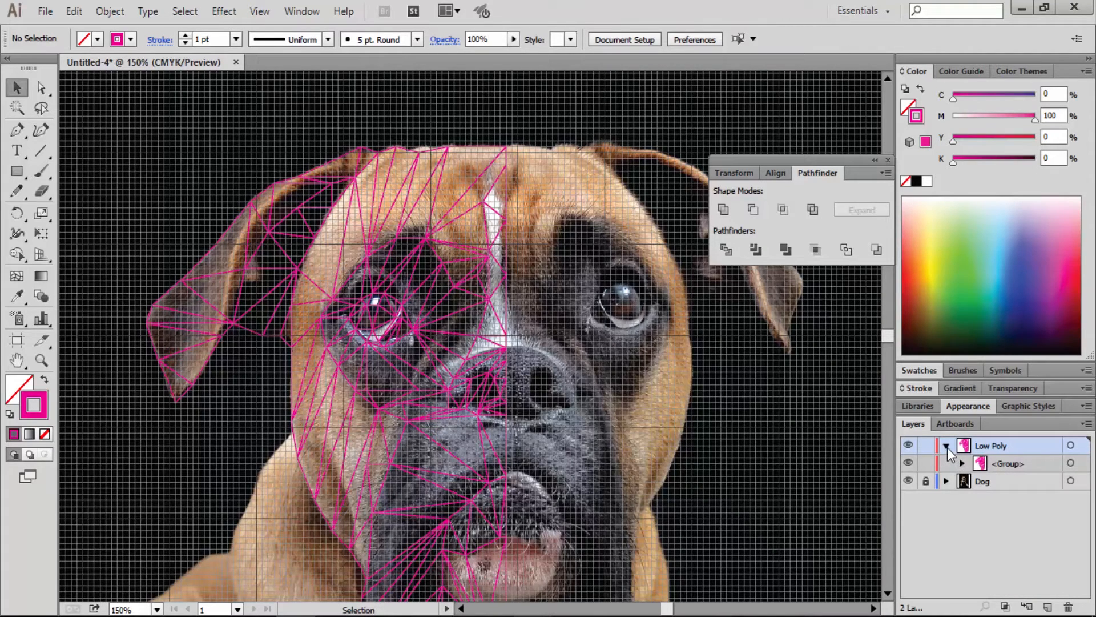
# Fill the lowest triangle at the ear tip with a gray sampled from the photo underneath
pyautogui.press('a')
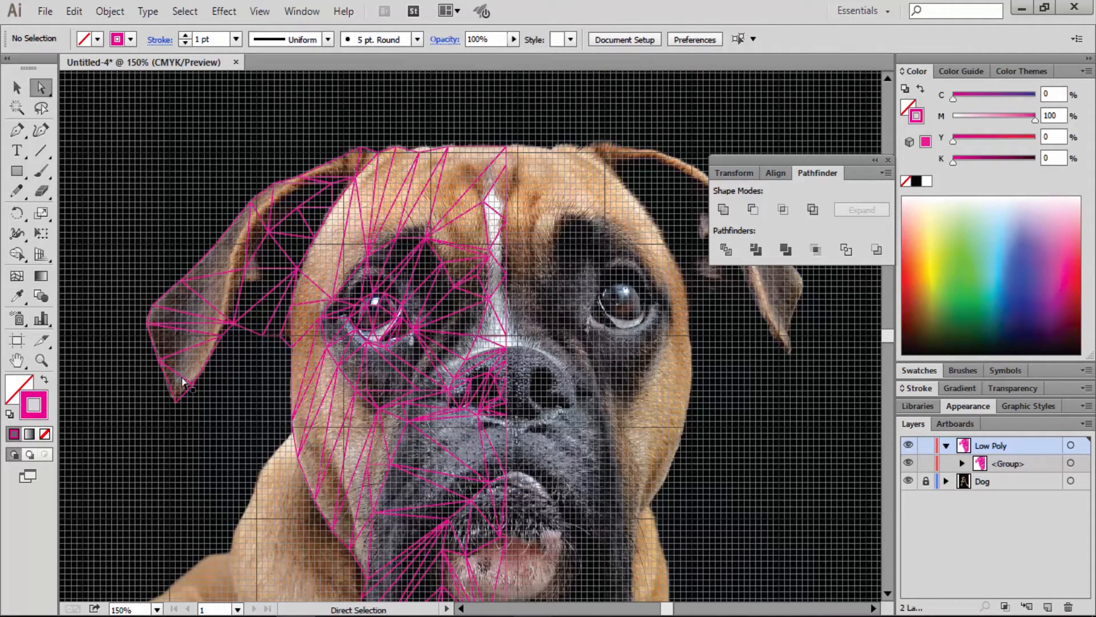
pyautogui.click(180, 378)
pyautogui.click(201, 441)
pyautogui.moveTo(127, 245); pyautogui.dragTo(293, 433)
pyautogui.press('space')
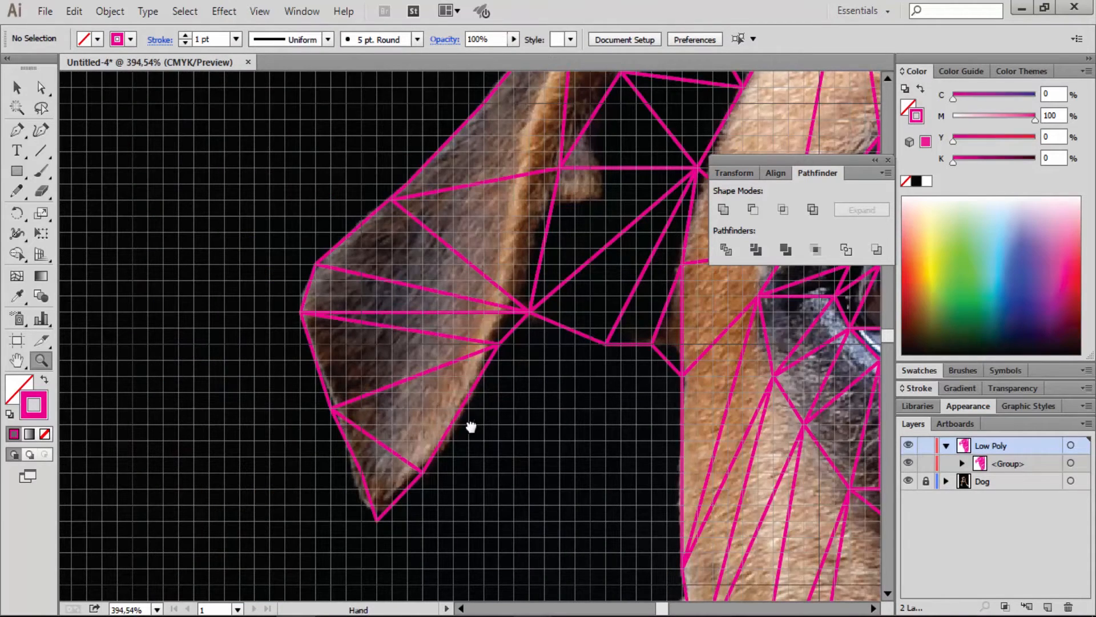
pyautogui.moveTo(472, 426); pyautogui.dragTo(412, 423)
pyautogui.press('a')
pyautogui.click(308, 484)
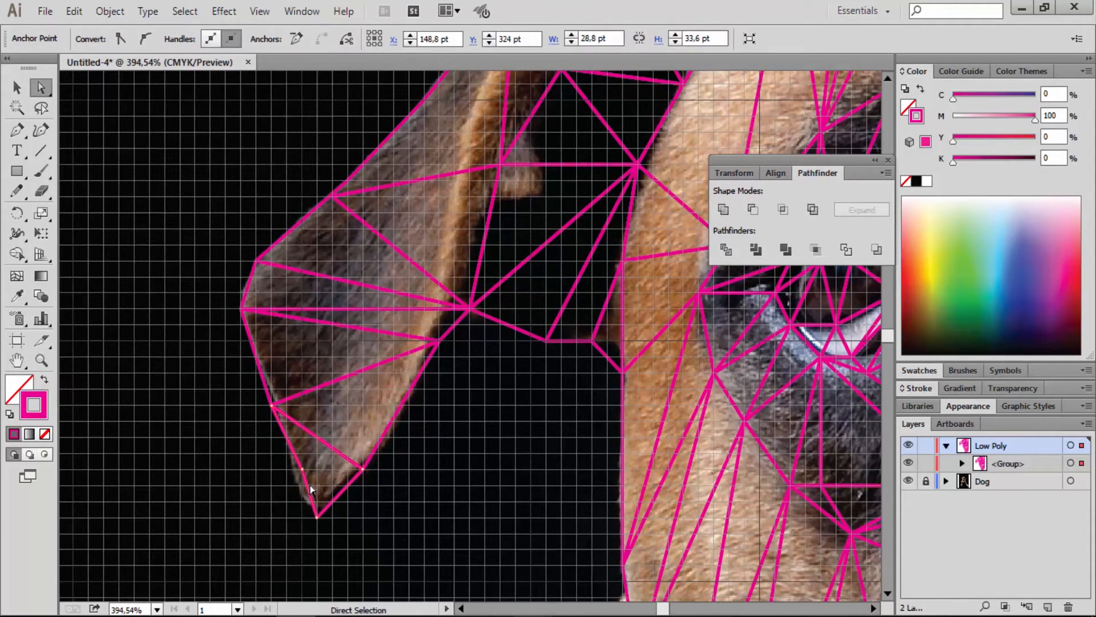
pyautogui.press('i')
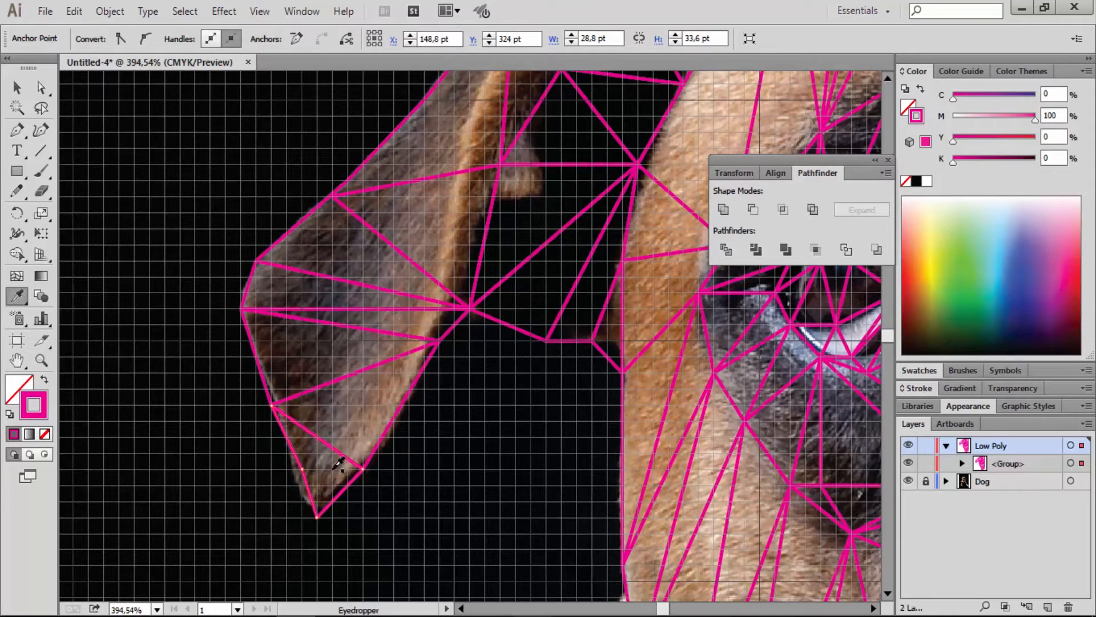
pyautogui.click(333, 468)
# Fill the triangle directly above the ear tip with a brown sampled from the ear's lighter fur
pyautogui.press('a')
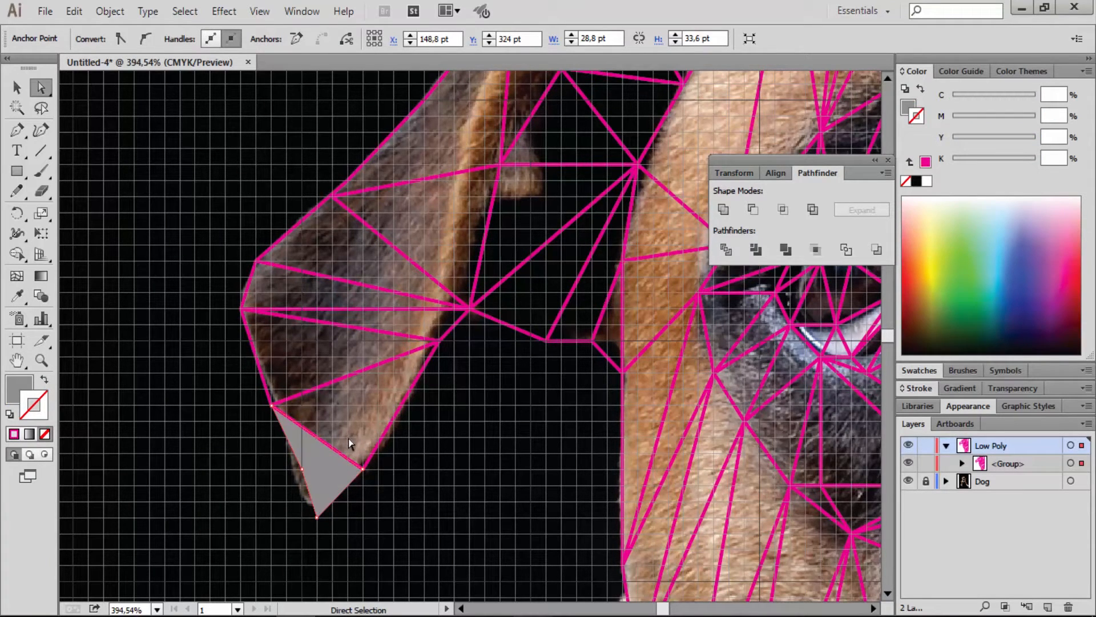
pyautogui.click(387, 429)
pyautogui.press('i')
pyautogui.click(387, 400)
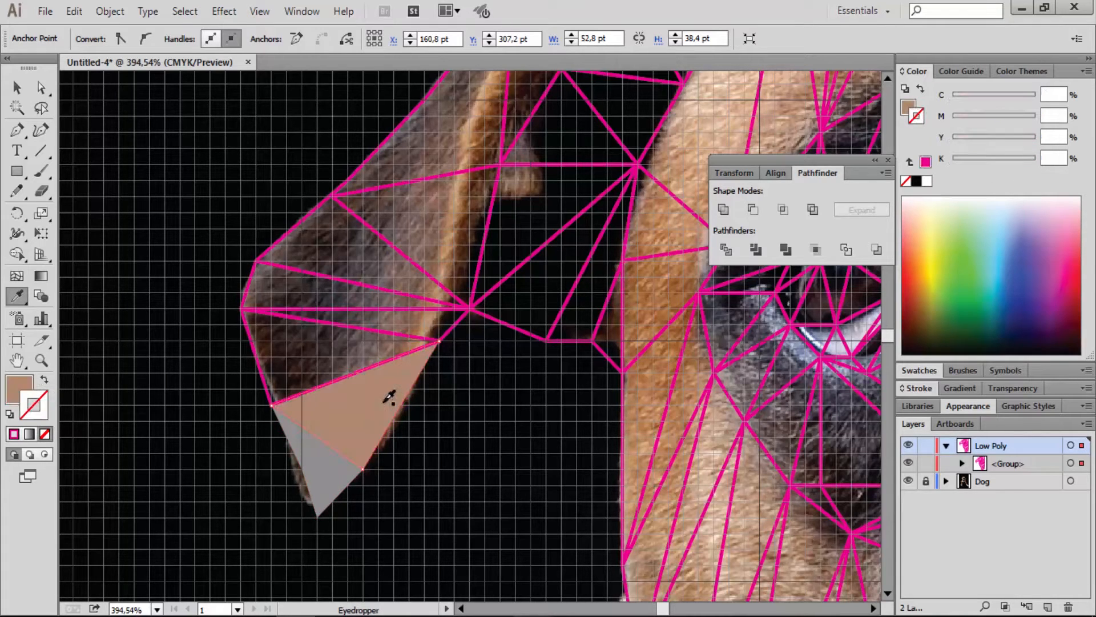
# Fill the triangle above the light brown one on the ear with a dark brown sampled from the photo underneath
pyautogui.press('a')
pyautogui.click(264, 375)
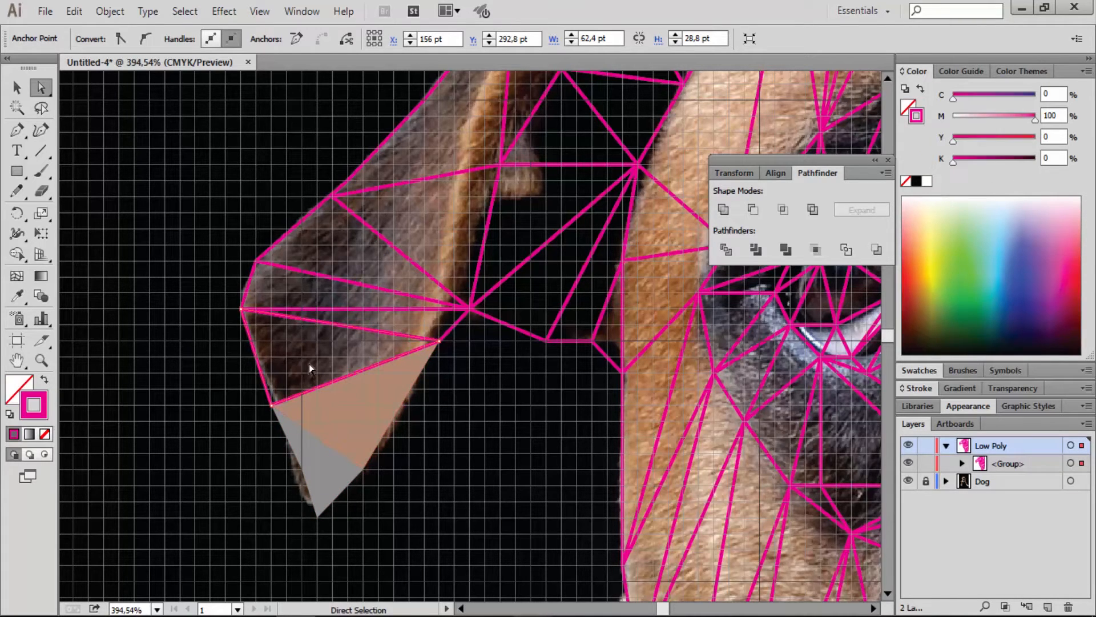
pyautogui.press('i')
pyautogui.click(329, 352)
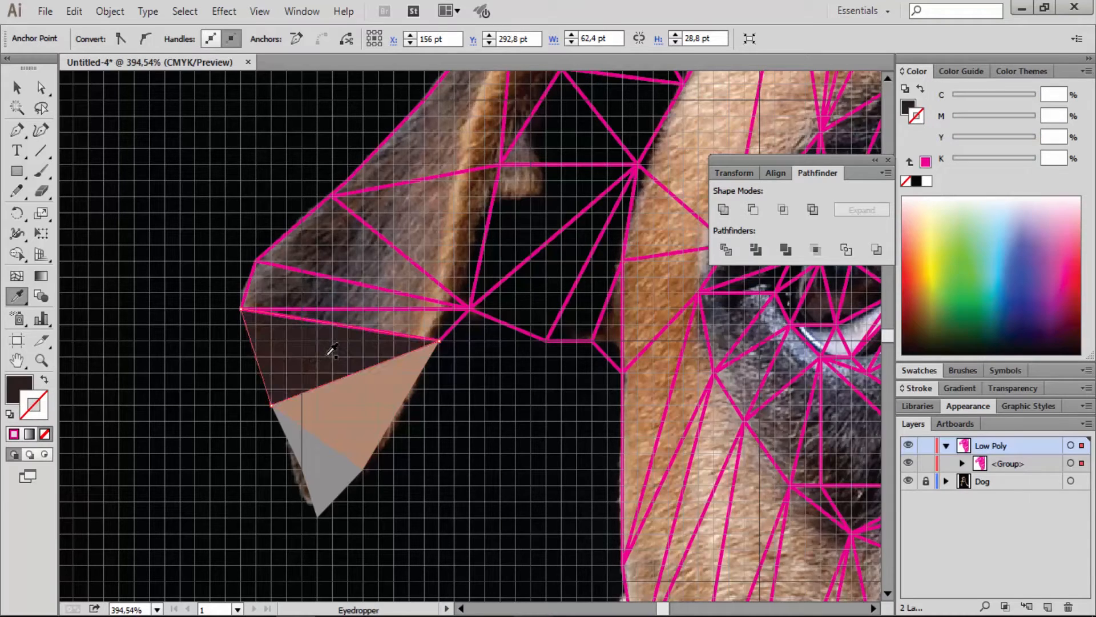
pyautogui.press('a')
# Expand the group in the layer list and target individual unfilled paths to see where each lies on the head
pyautogui.click(962, 464)
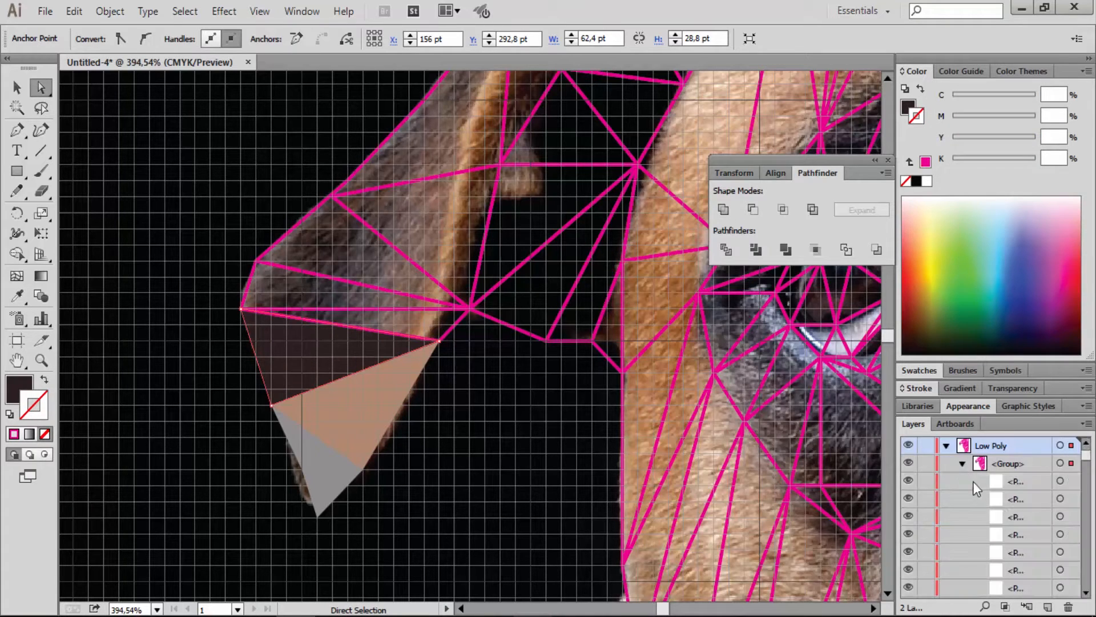
pyautogui.click(1060, 500)
pyautogui.press('z')
pyautogui.keyDown('alt'); pyautogui.click(654, 371); pyautogui.keyUp('alt')
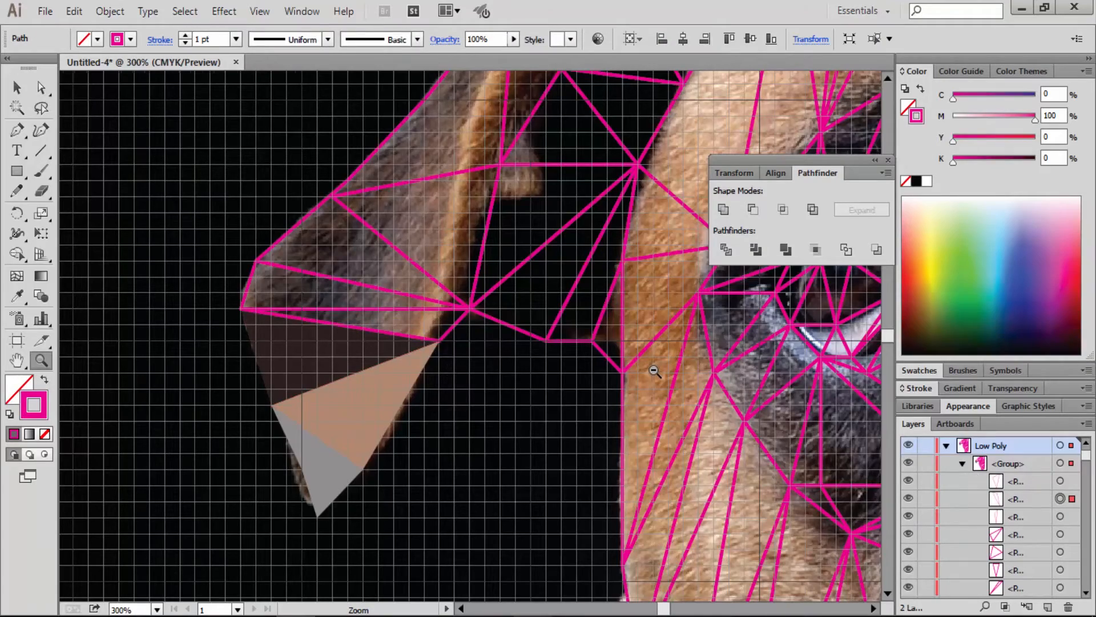
pyautogui.keyDown('alt'); pyautogui.click(655, 371); pyautogui.keyUp('alt')
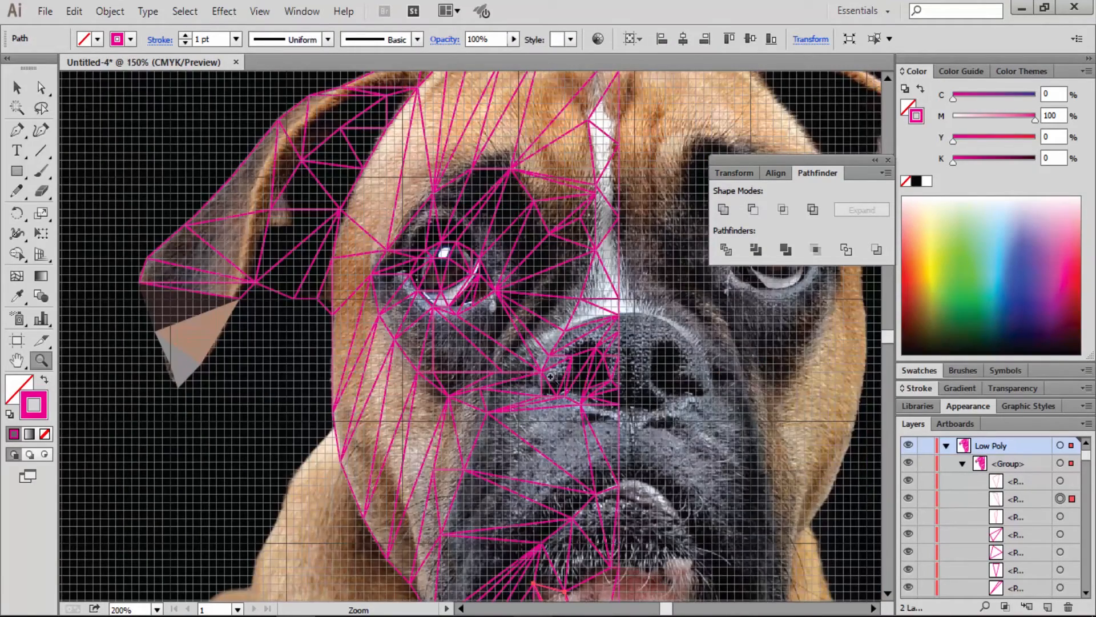
pyautogui.keyDown('alt'); pyautogui.click(542, 374); pyautogui.keyUp('alt')
pyautogui.press('space')
pyautogui.moveTo(521, 367); pyautogui.dragTo(584, 324)
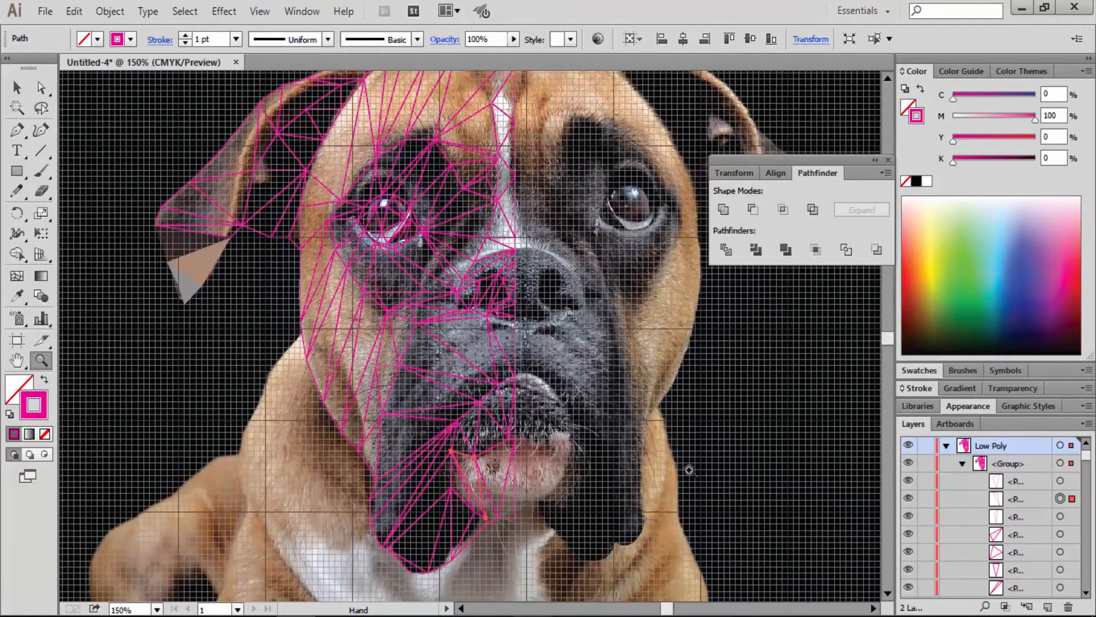
pyautogui.click(1060, 534)
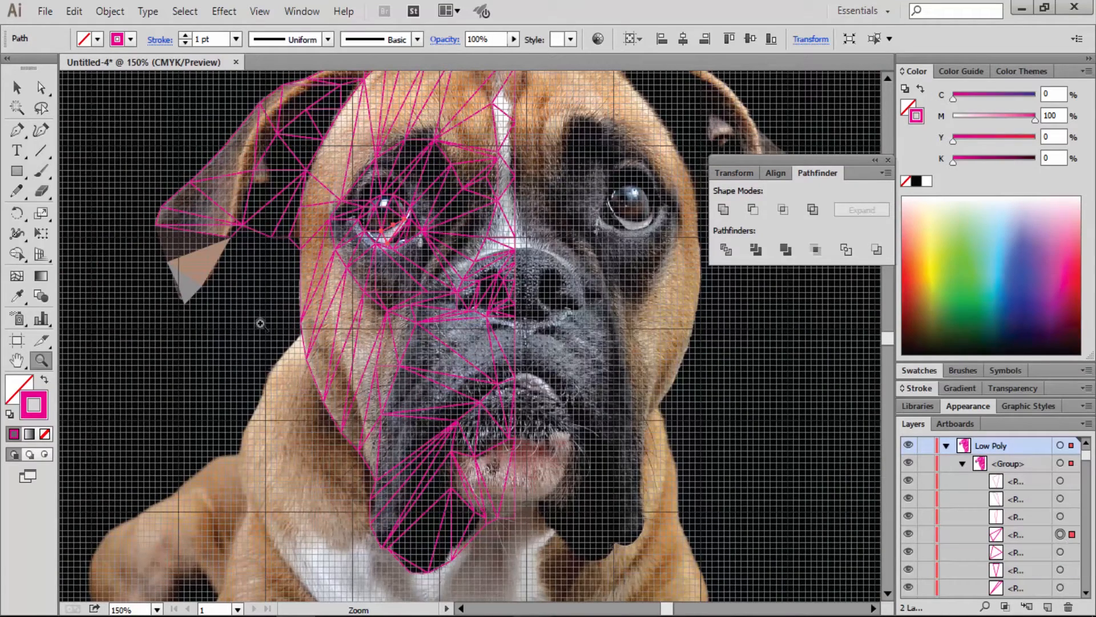
# Fill the thin triangle above the dark brown one with a light brown sampled from the ear's inner edge
pyautogui.press('space')
pyautogui.moveTo(239, 303); pyautogui.dragTo(299, 383)
pyautogui.moveTo(202, 234); pyautogui.dragTo(348, 381)
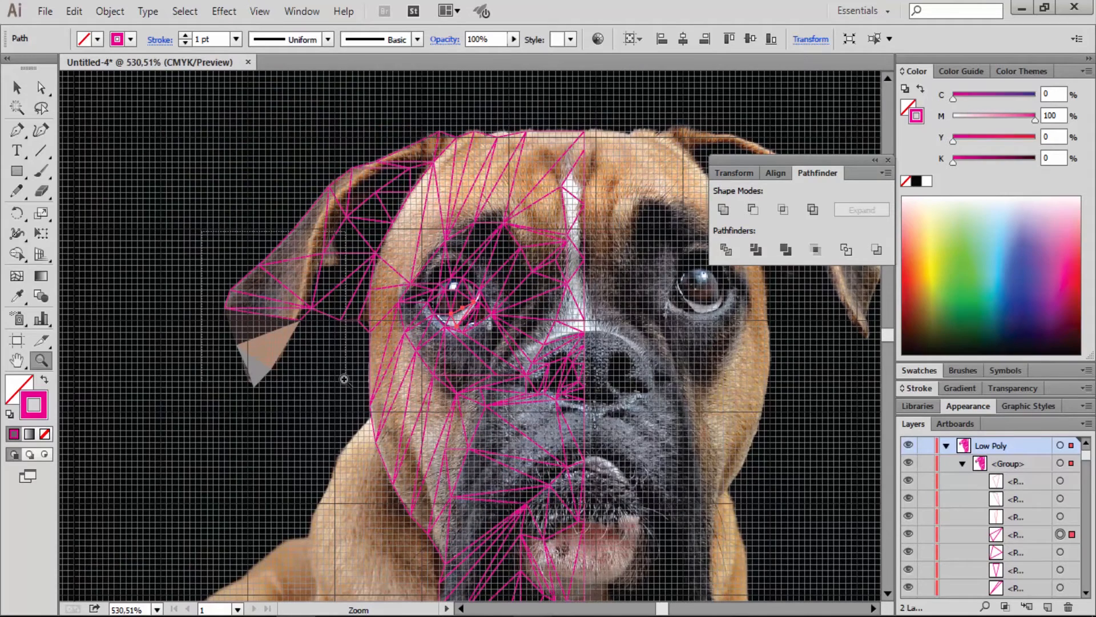
pyautogui.moveTo(468, 438); pyautogui.dragTo(406, 485)
pyautogui.press('a')
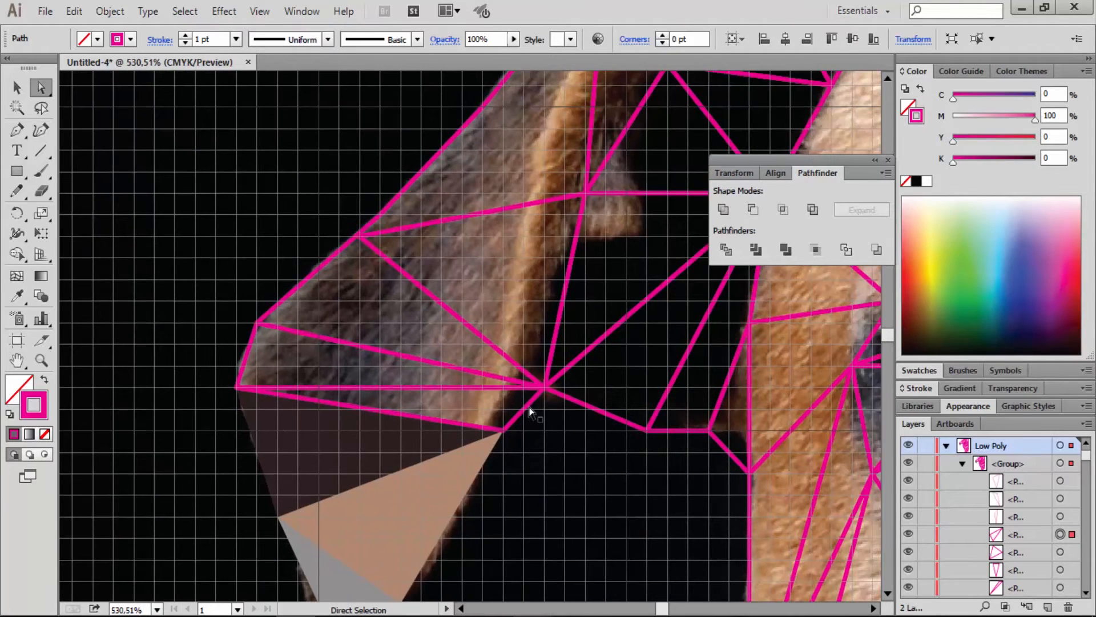
pyautogui.click(528, 407)
pyautogui.press('i')
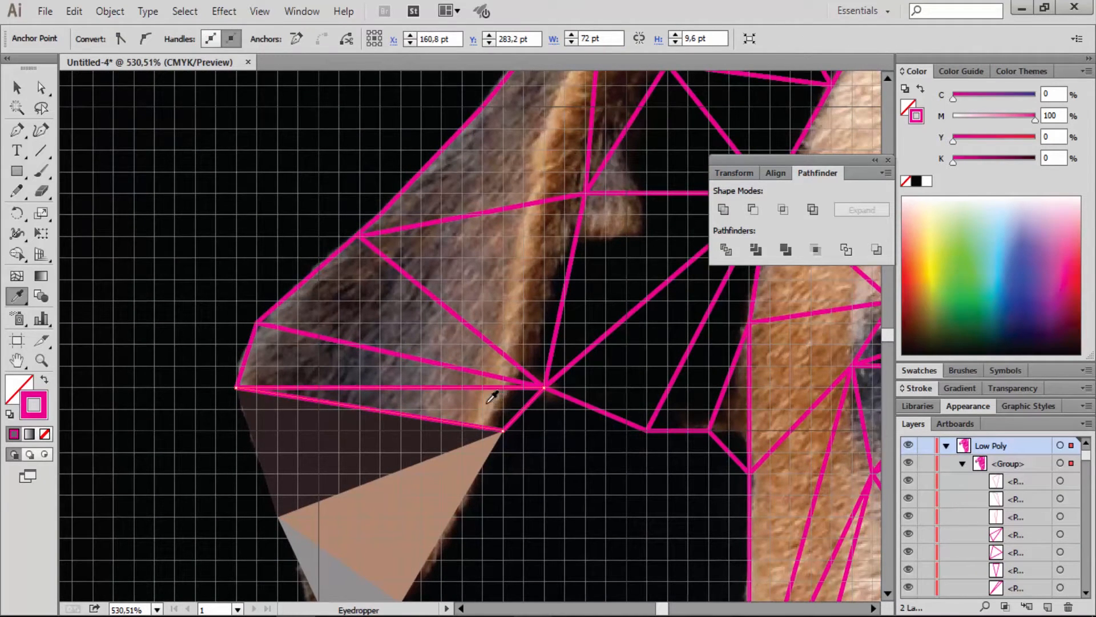
pyautogui.click(493, 398)
pyautogui.press('a')
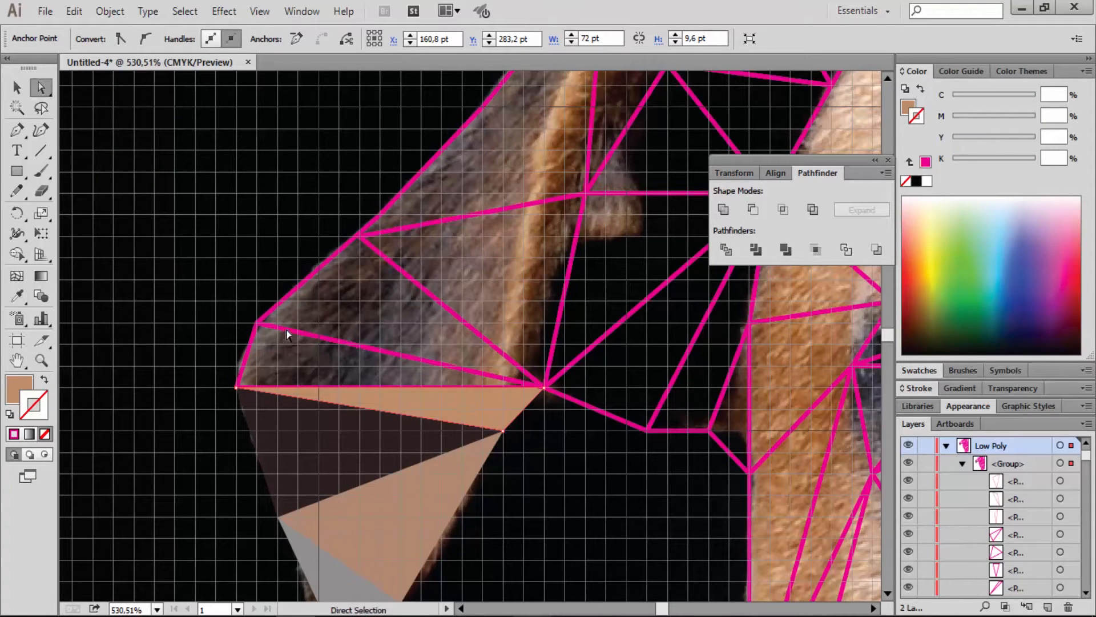
pyautogui.click(287, 334)
pyautogui.press('i')
pyautogui.click(317, 348)
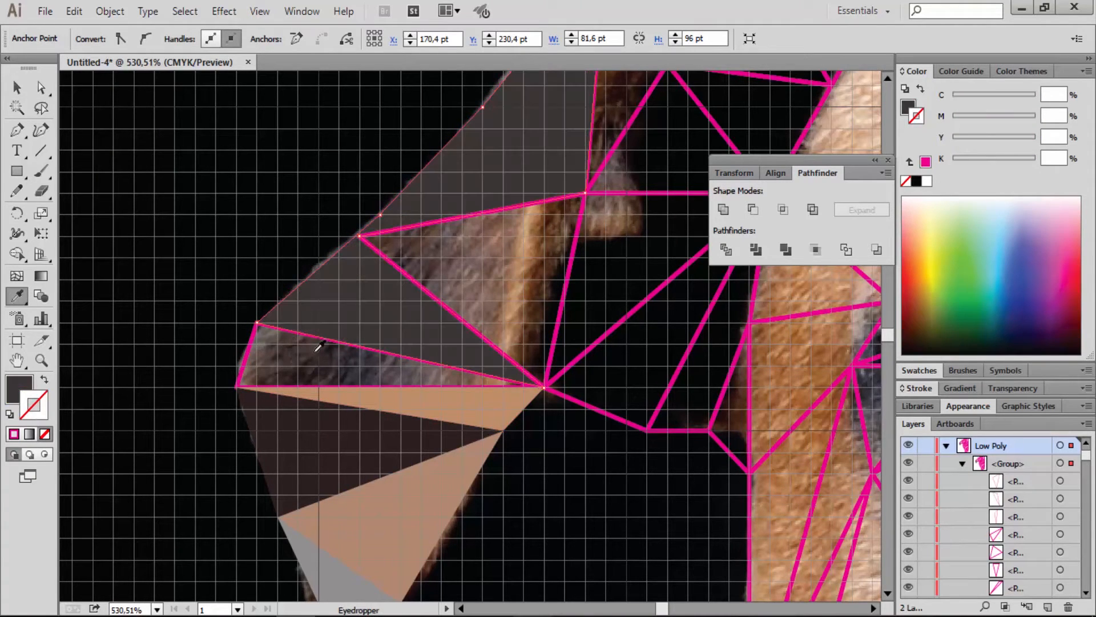
pyautogui.press('a')
pyautogui.hotkey('ctrl', 'z')
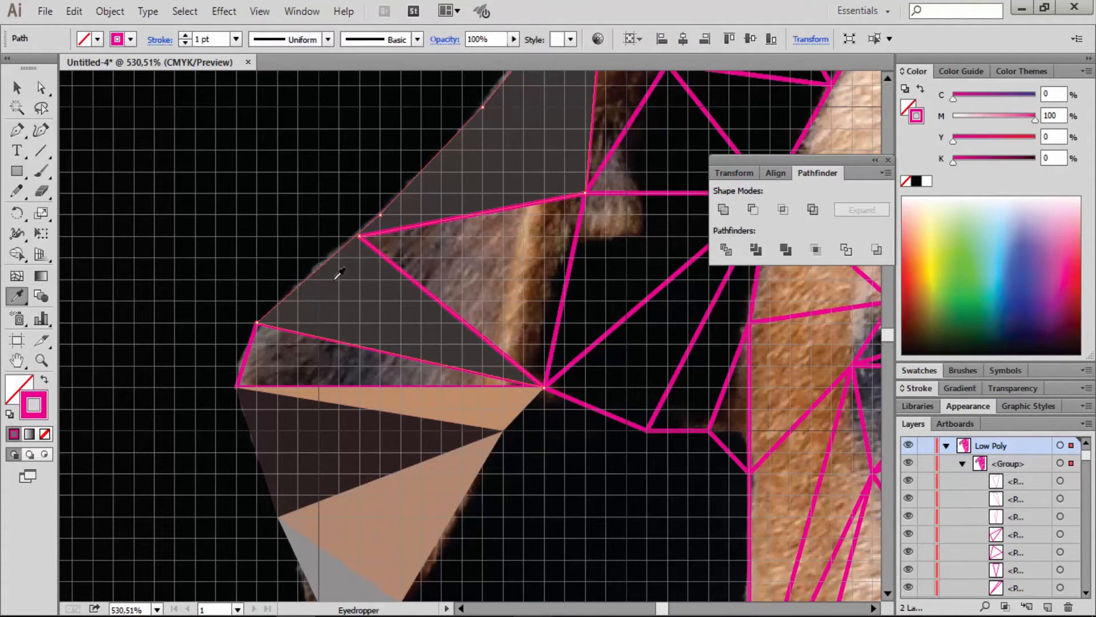
pyautogui.click(341, 225)
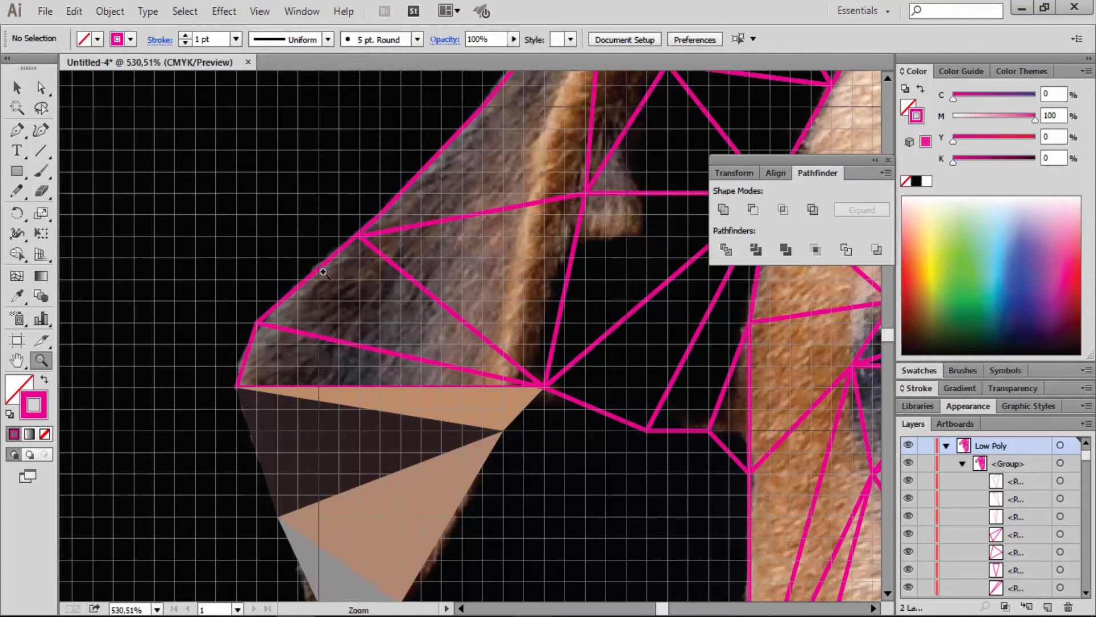
# Fill the triangle at the ear's outer corner, above the thin light brown one, with a dark gray sampled from the fur
pyautogui.click(255, 352)
pyautogui.press('i')
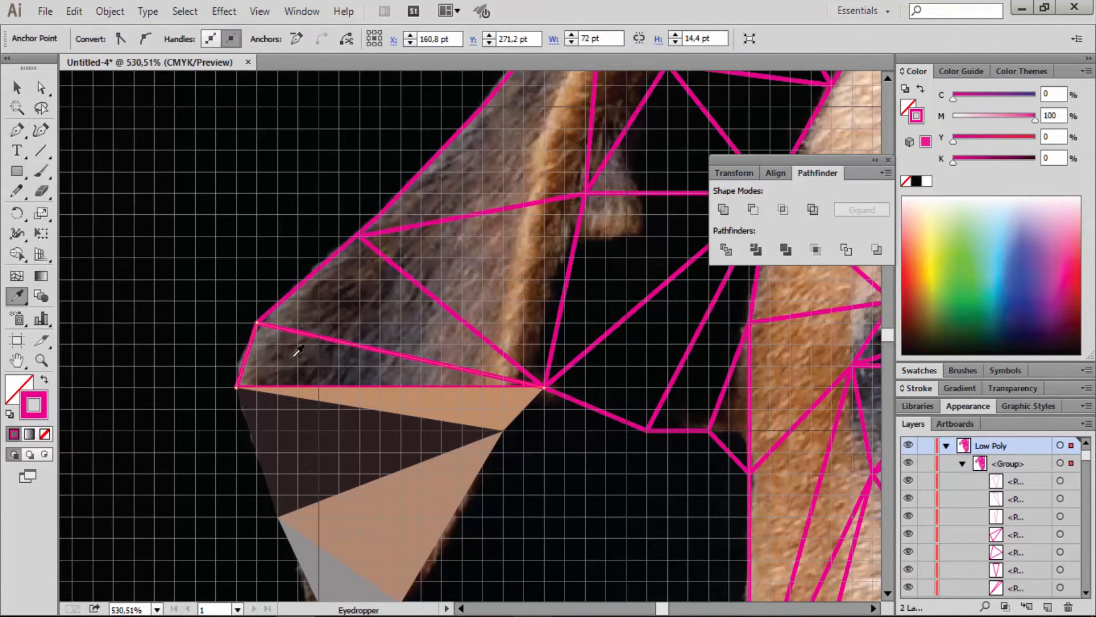
pyautogui.click(297, 350)
pyautogui.press('a')
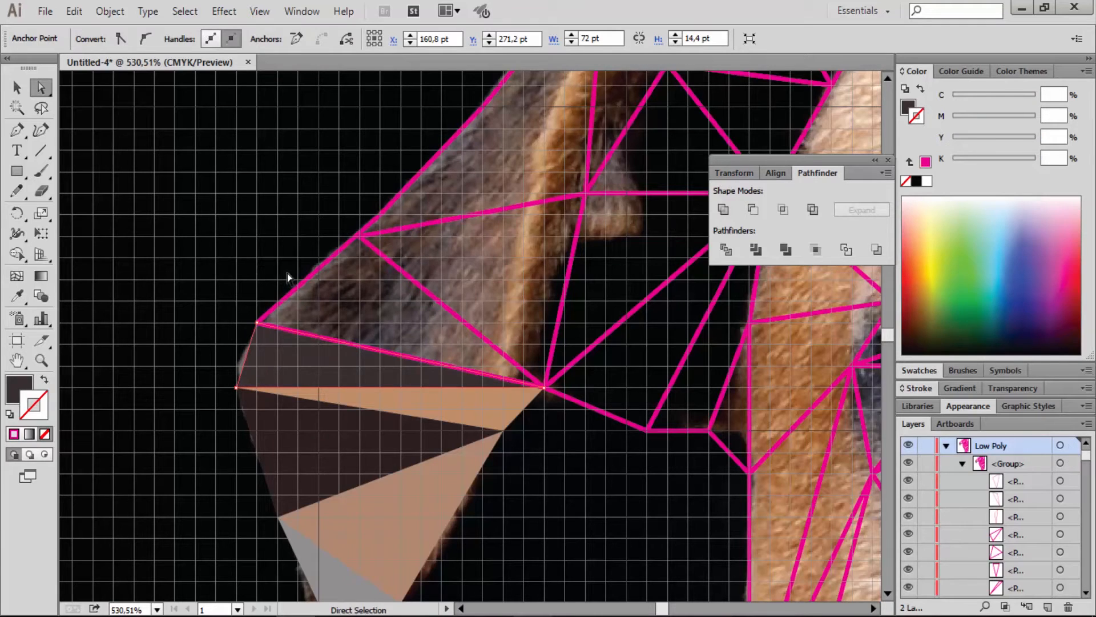
pyautogui.click(289, 278)
# Recolor the gray triangle at the ear tip with the light brown of the thin triangle
pyautogui.press('z')
pyautogui.moveTo(390, 375); pyautogui.dragTo(403, 337)
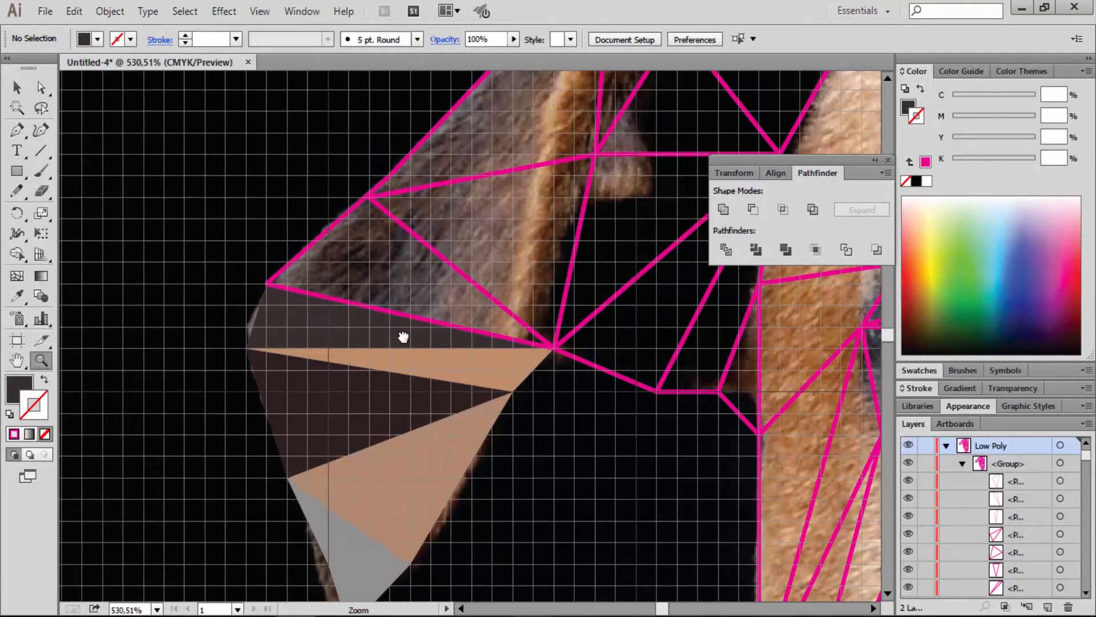
pyautogui.press('a')
pyautogui.moveTo(379, 408); pyautogui.dragTo(385, 398)
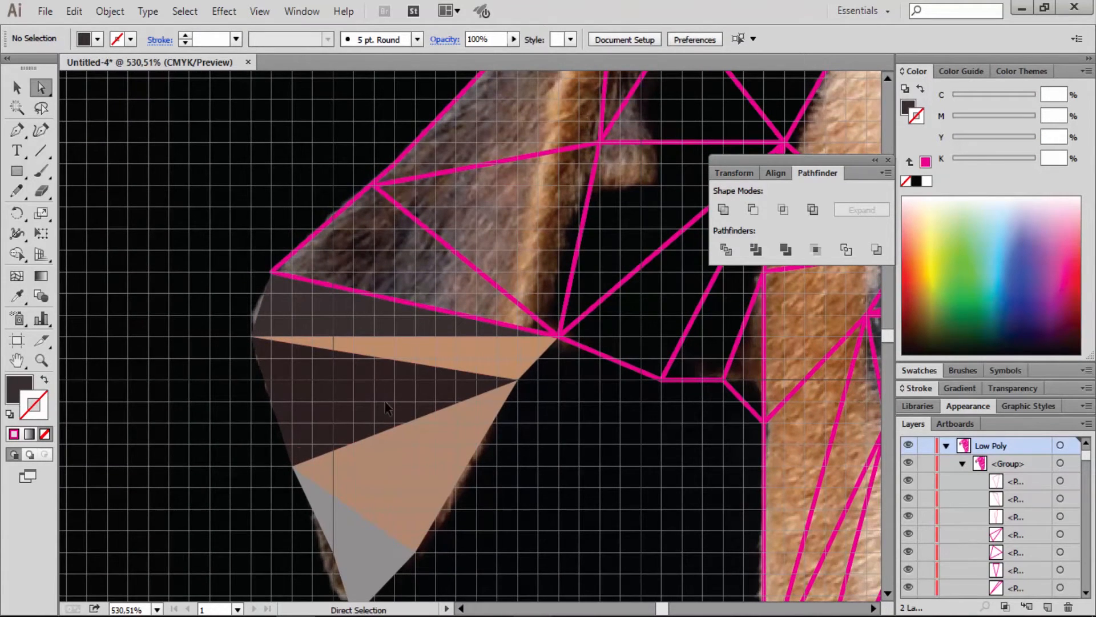
pyautogui.click(385, 403)
pyautogui.click(362, 549)
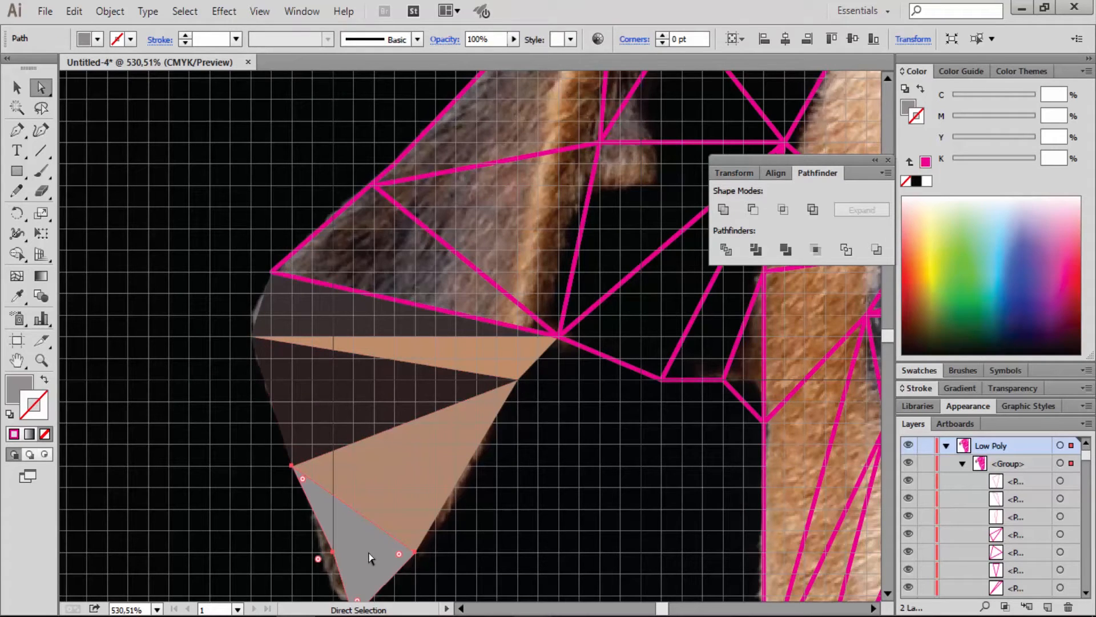
pyautogui.press('i')
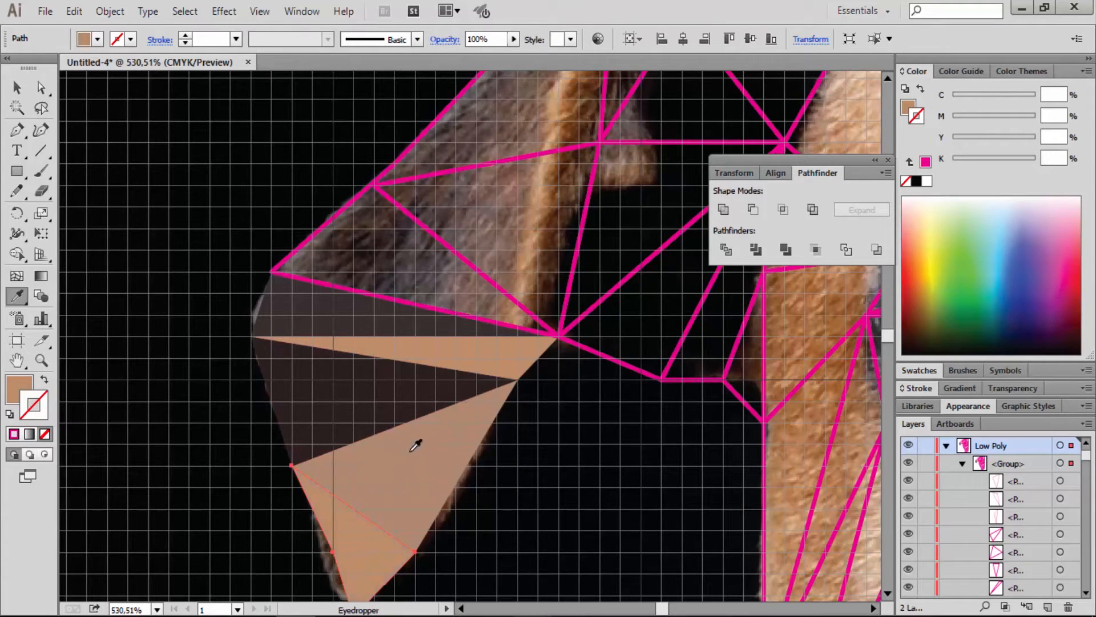
# Recolor the dark brown triangle with the ear tip's light brown, and the thin triangle above it with the wide lower triangle's brown
pyautogui.press('a')
pyautogui.click(369, 412)
pyautogui.press('i')
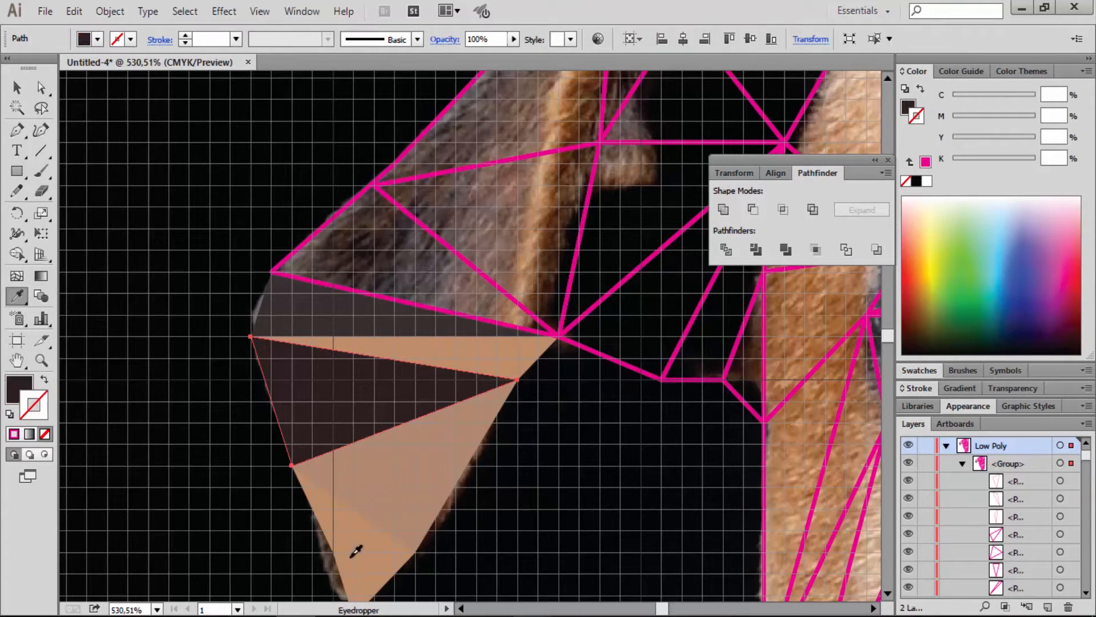
pyautogui.click(356, 550)
pyautogui.press('a')
pyautogui.press('i')
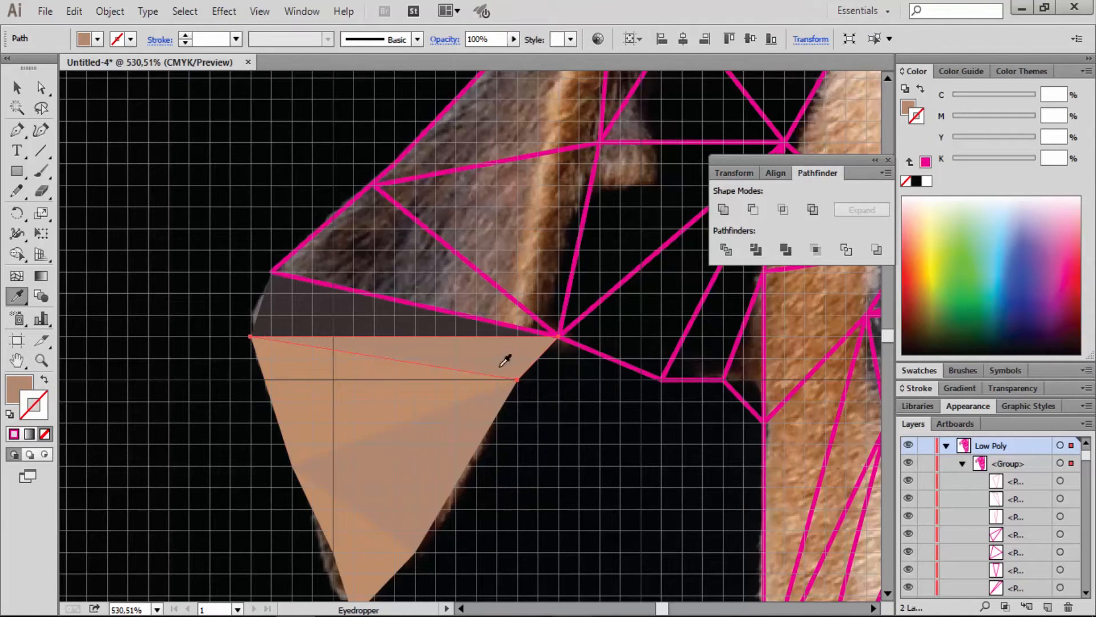
# Recolor the dark gray triangle at the ear's outer corner with a lighter gray sampled from the fur near the inner edge
pyautogui.press('space')
pyautogui.moveTo(502, 344); pyautogui.dragTo(485, 437)
pyautogui.press('a')
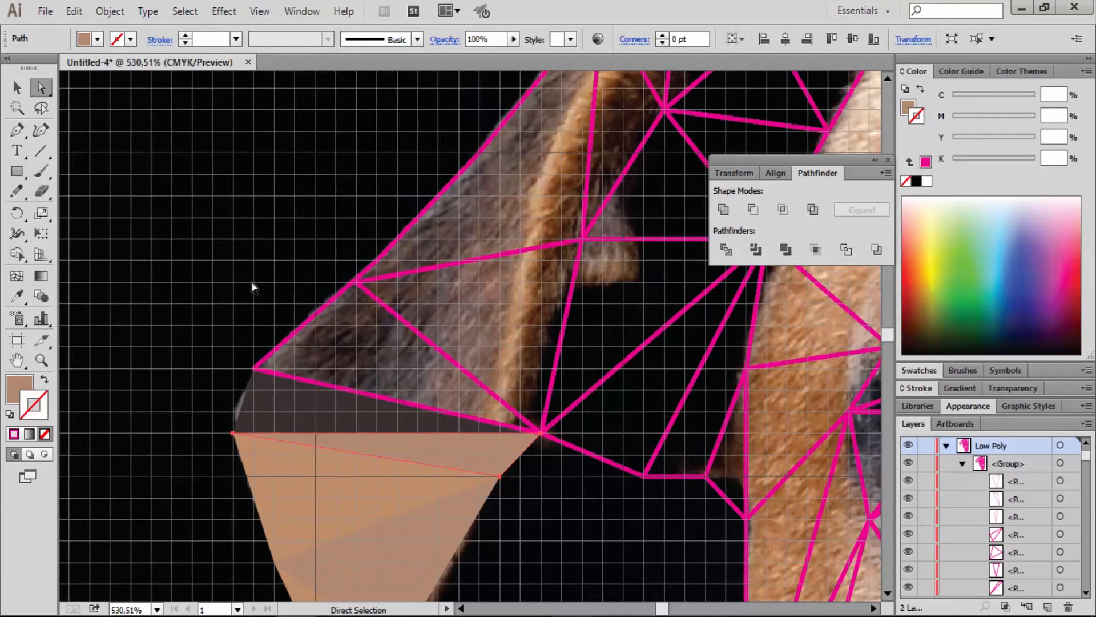
pyautogui.click(253, 288)
pyautogui.press('p')
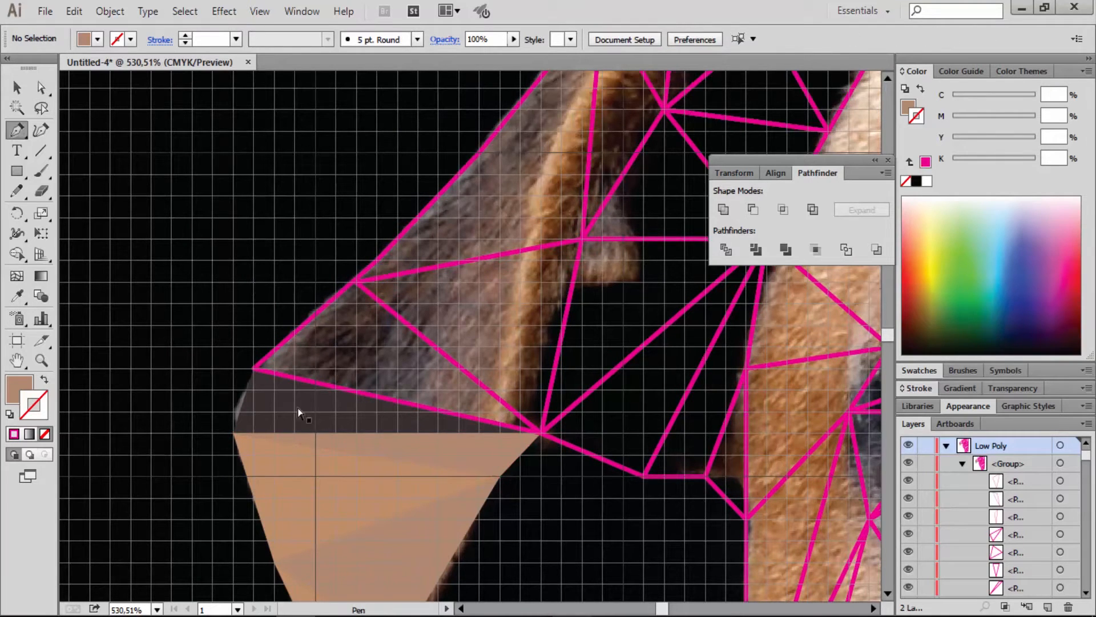
pyautogui.press('a')
pyautogui.click(296, 379)
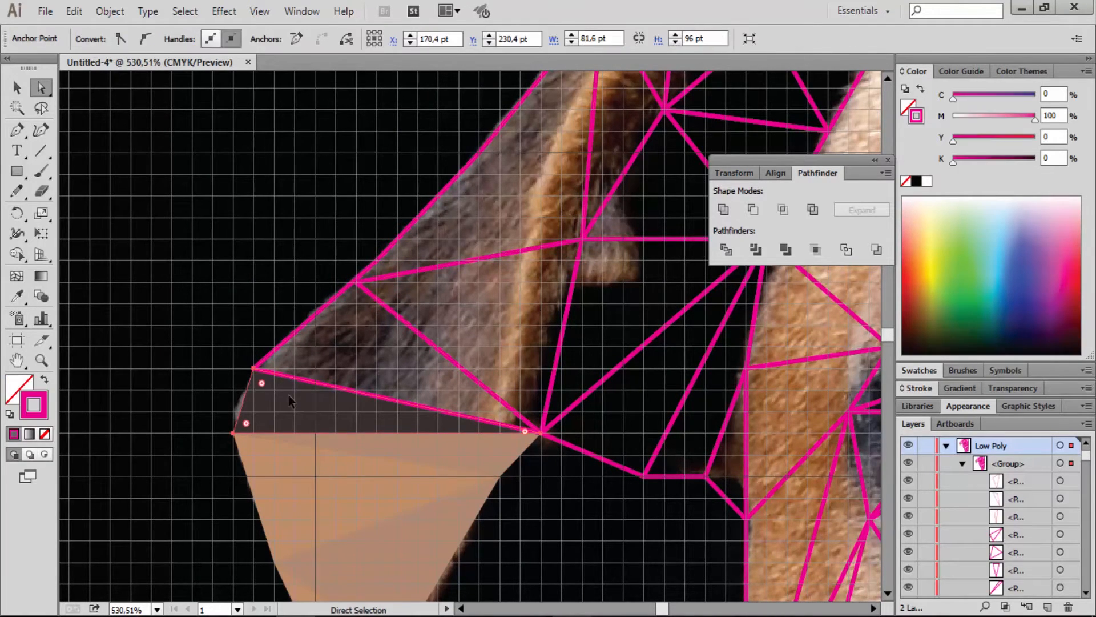
pyautogui.press('i')
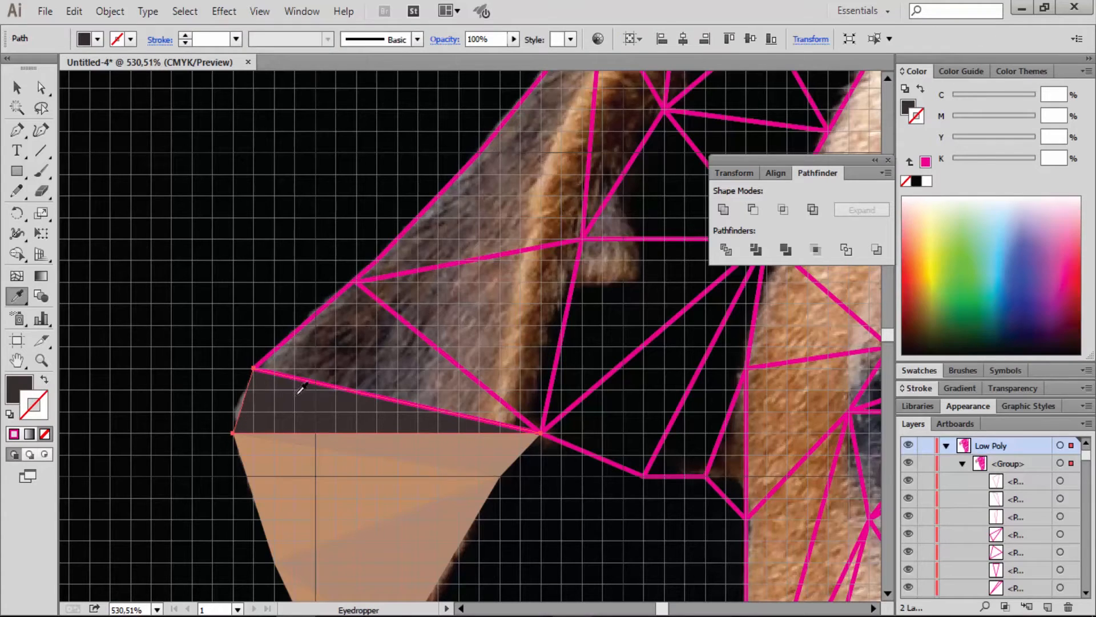
pyautogui.click(483, 409)
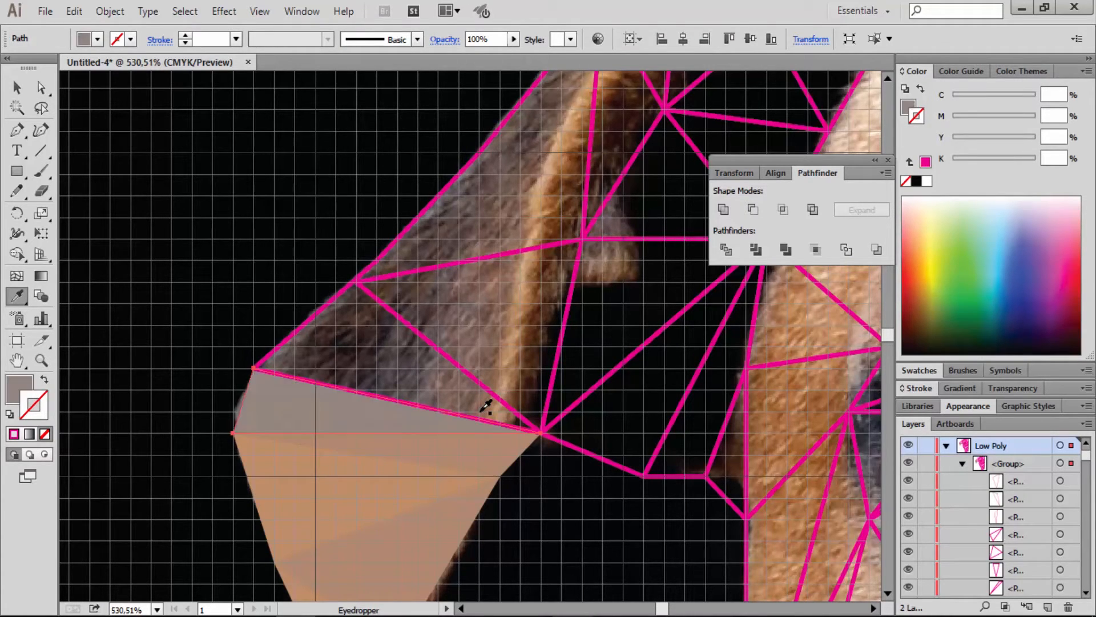
# Fill the large shape along the ear's outer edge with a grayish brown sampled from the fur, and clear the selection
pyautogui.press('a')
pyautogui.click(325, 310)
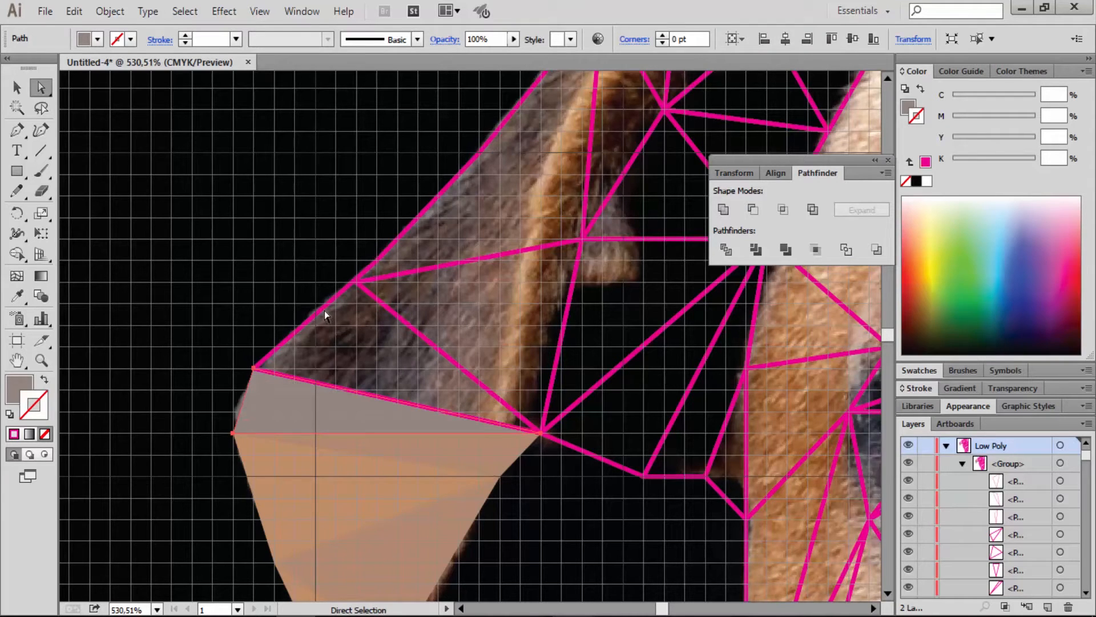
pyautogui.click(324, 310)
pyautogui.press('i')
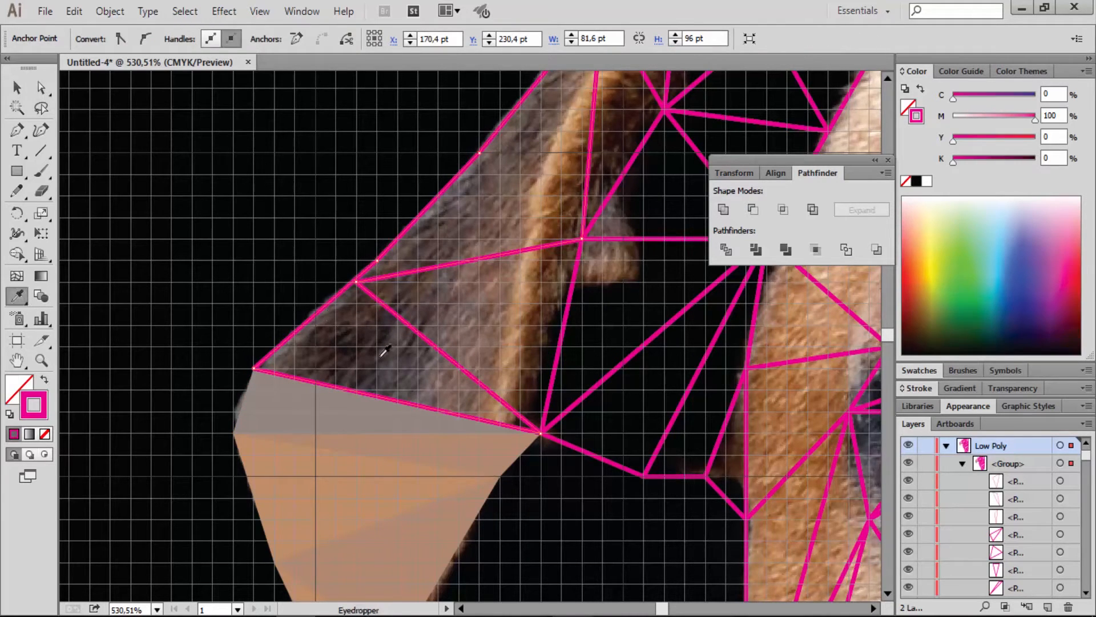
pyautogui.click(446, 376)
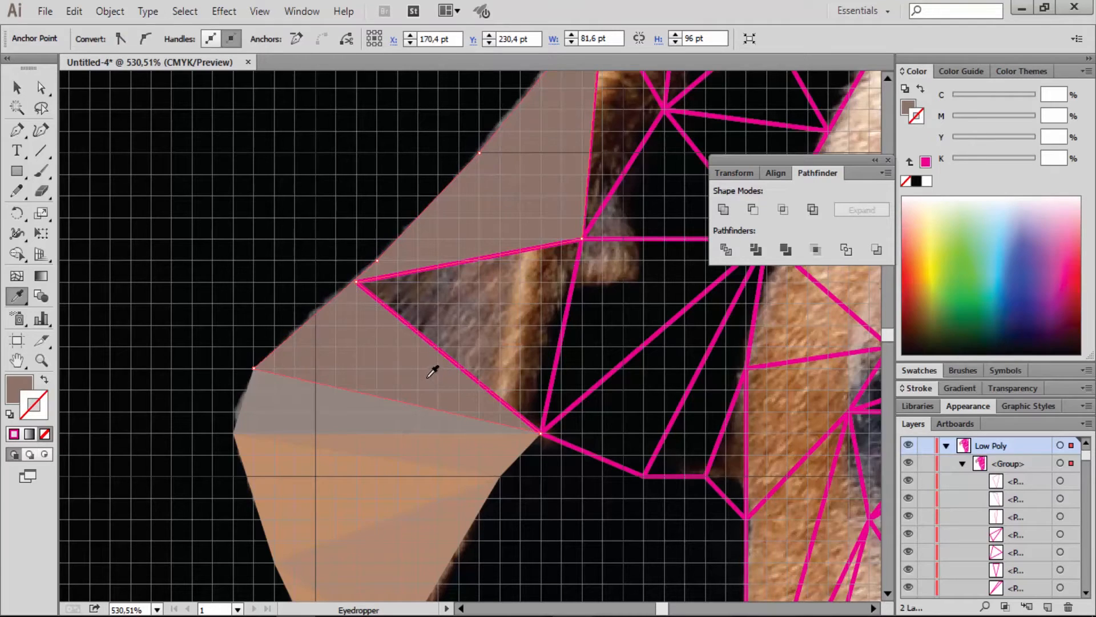
pyautogui.press('a')
pyautogui.hotkey('ctrl', 'shift', 'a')
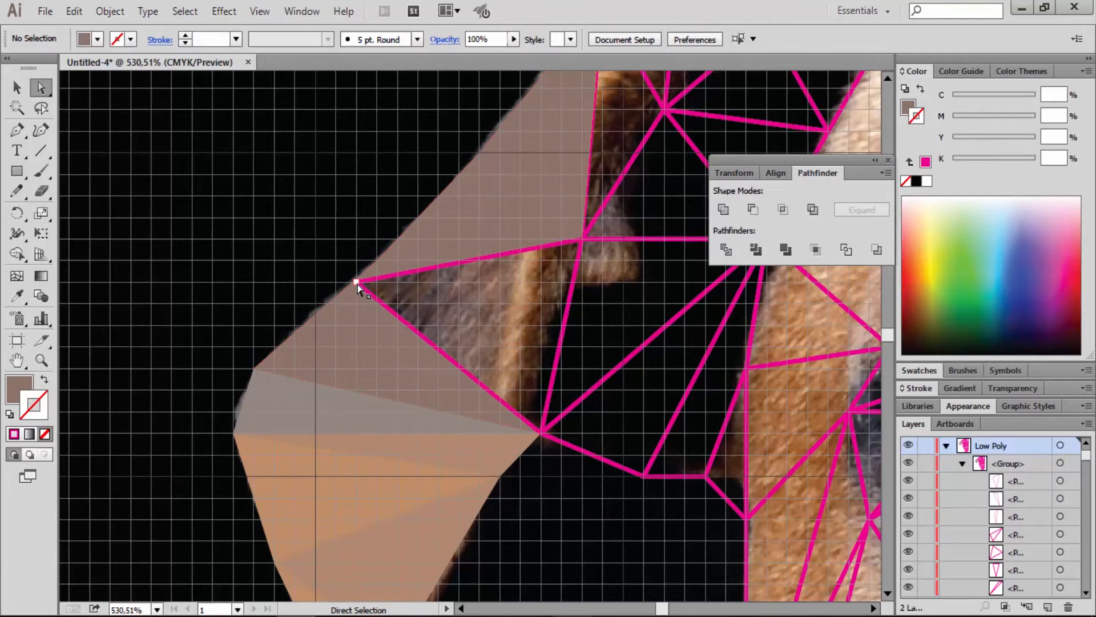
pyautogui.click(357, 282)
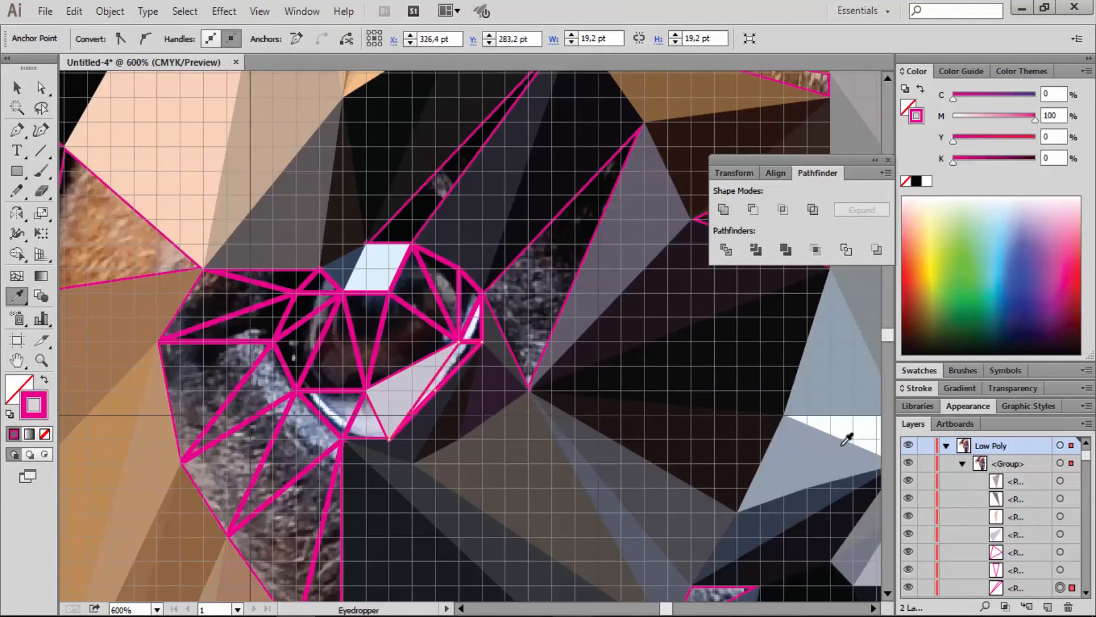
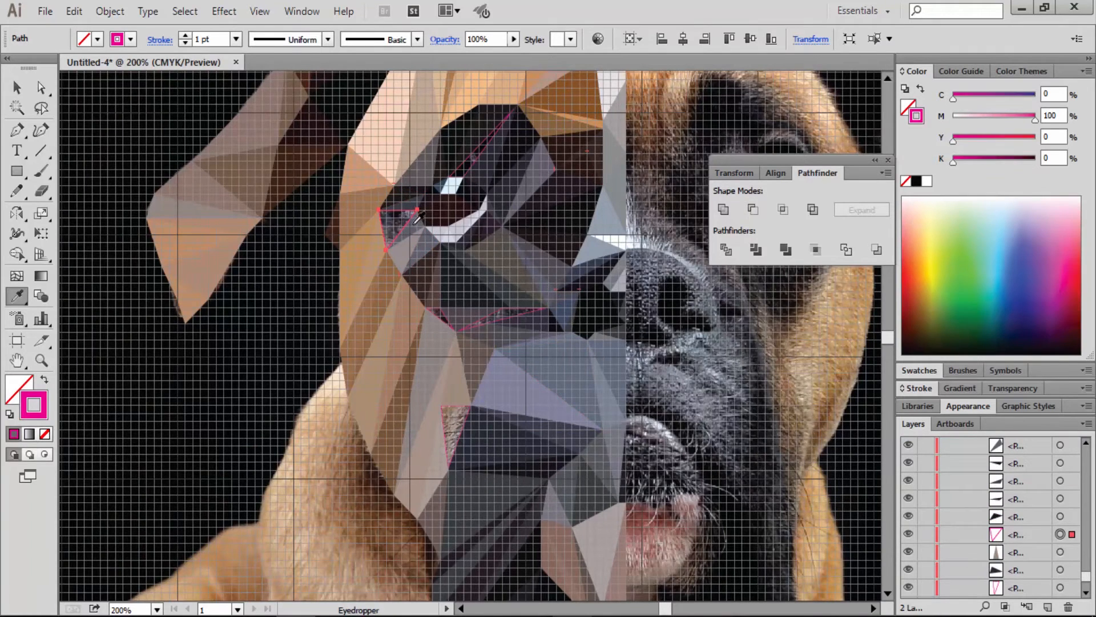
# Fill the small triangle at the eye's outer corner with a near-black sampled from the dark area around the eye
pyautogui.click(450, 193)
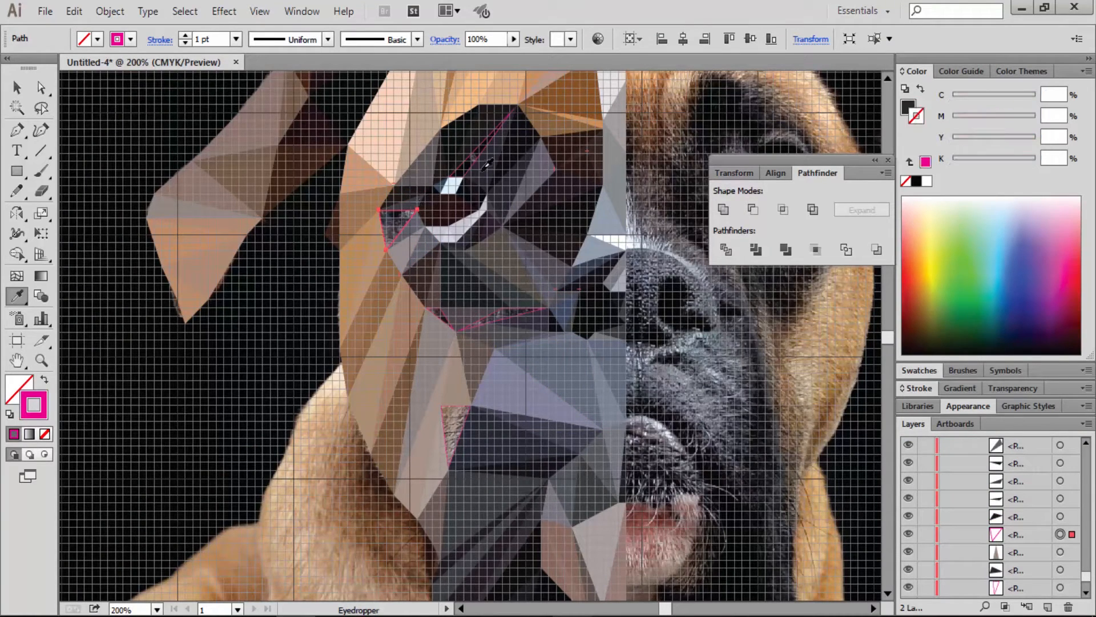
pyautogui.scroll(-3, 1017, 526)
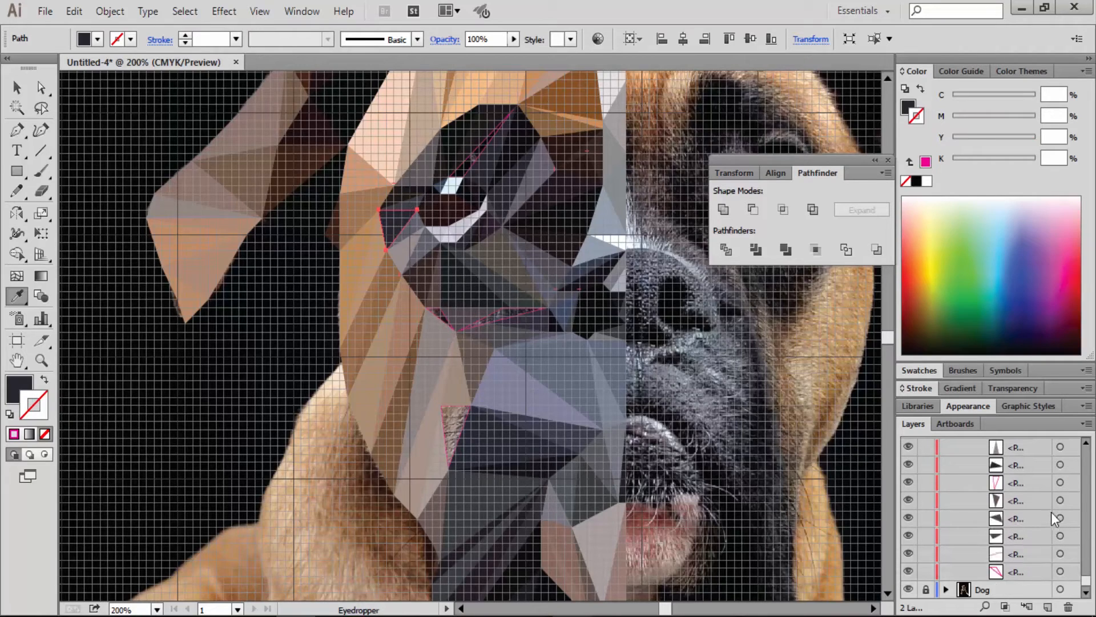
# Fill the empty triangle on the cheek with a grayish pink sampled from the fur, and select the next unfilled thin shape
pyautogui.click(1060, 483)
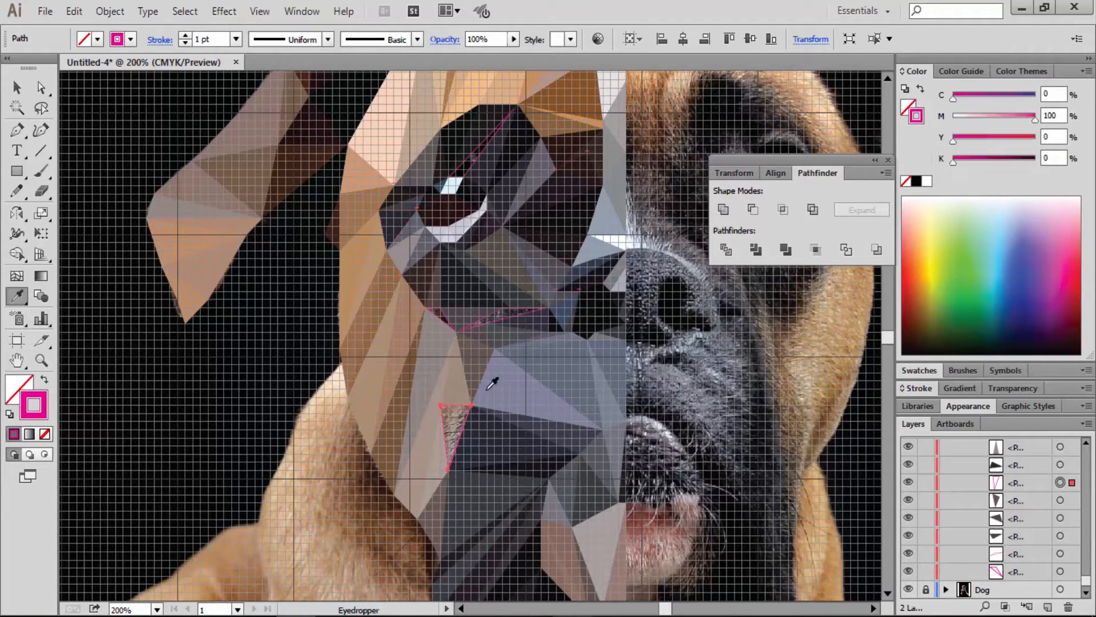
pyautogui.click(460, 413)
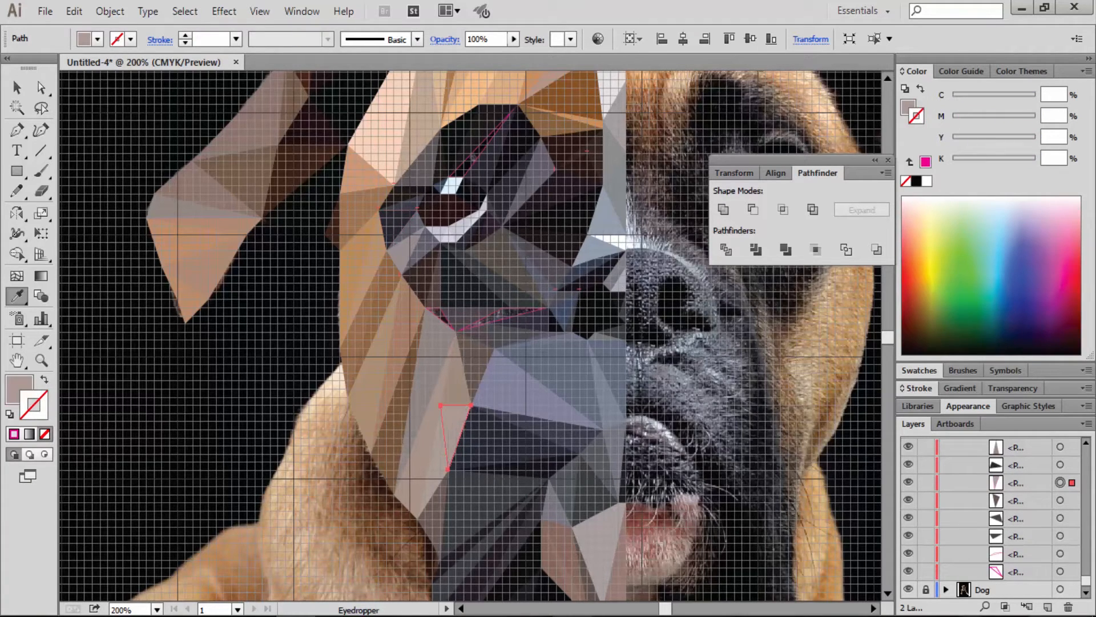
pyautogui.click(1060, 555)
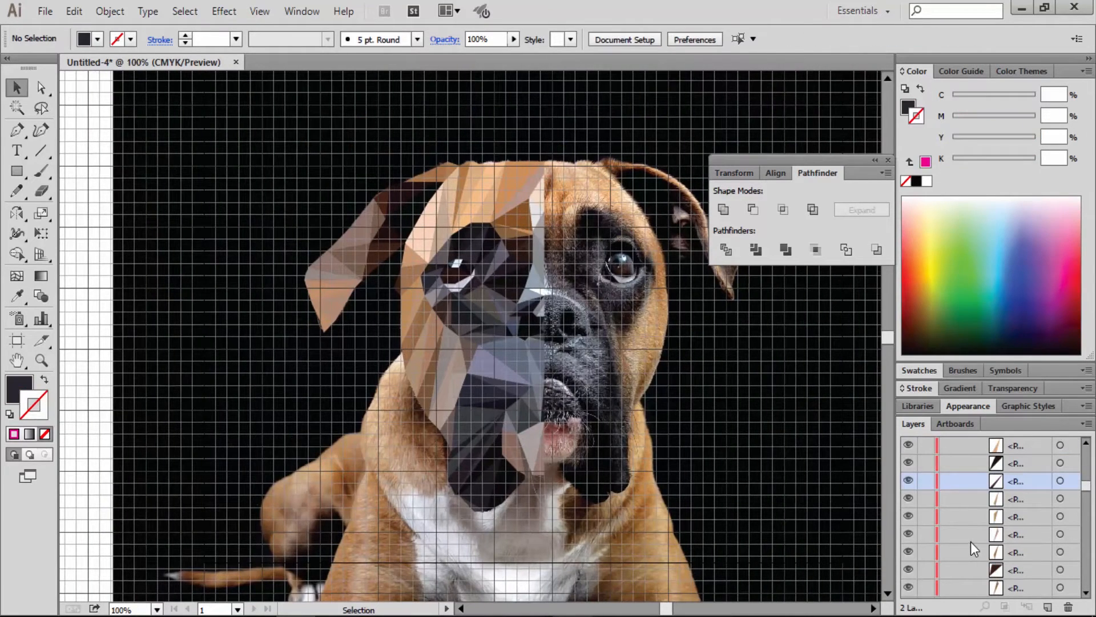
# Collapse the Low Poly layer and hide both the Dog photo layer and the grid to show the artwork alone
pyautogui.scroll(5, 971, 540)
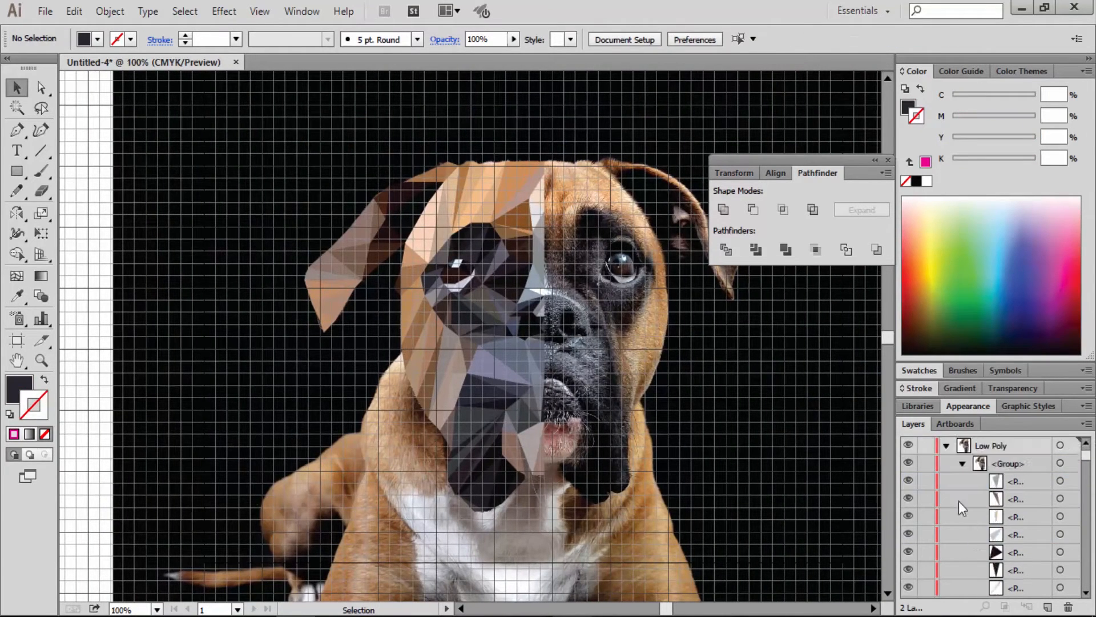
pyautogui.click(947, 445)
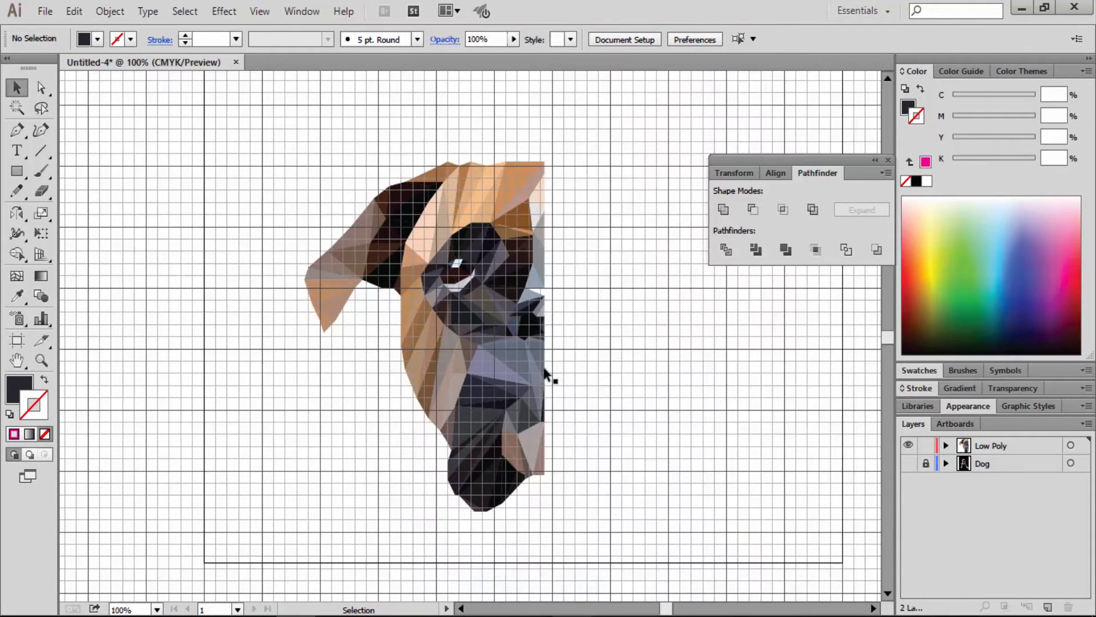
pyautogui.keyDown('alt'); pyautogui.click(566, 337); pyautogui.keyUp('alt')
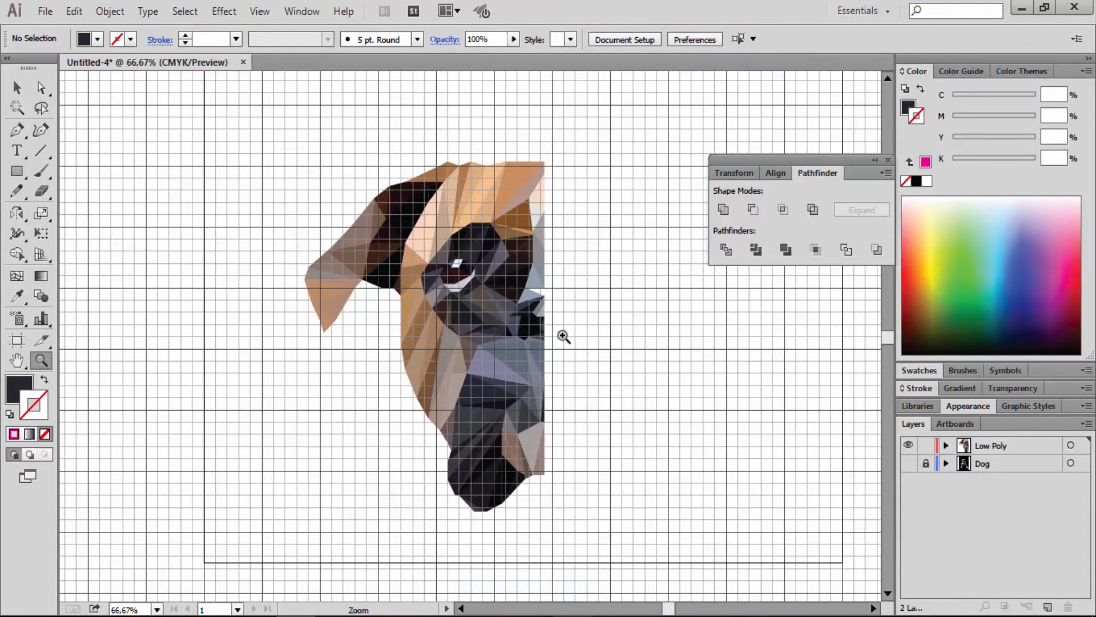
pyautogui.click(259, 12)
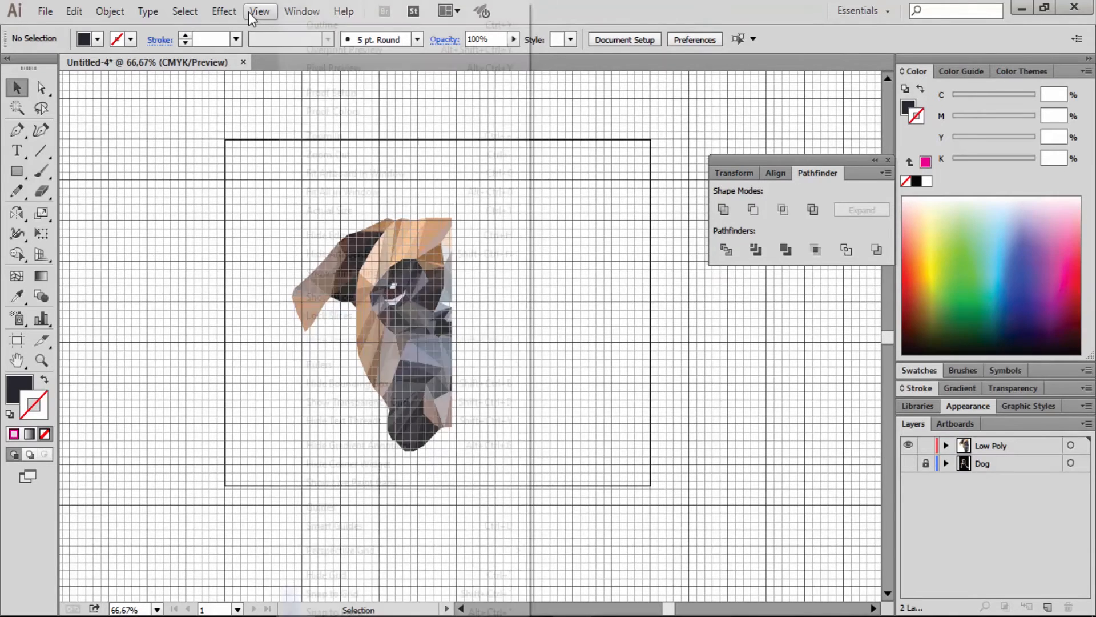
pyautogui.click(354, 573)
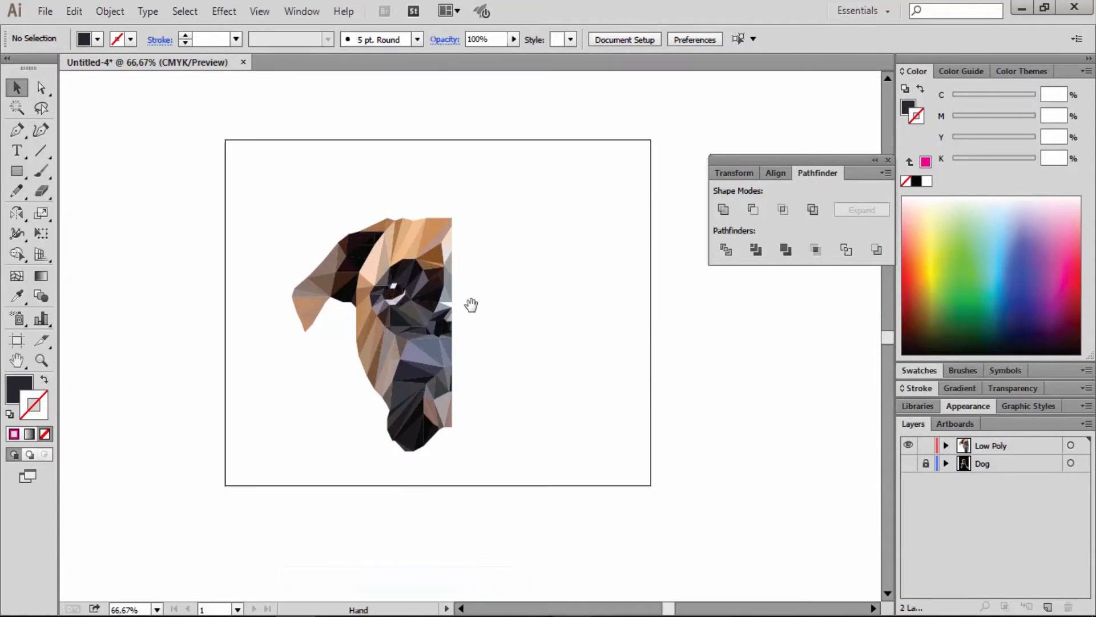
# Recolor the white sliver just above the nose with the gray of the forehead triangle at the inner edge, and clear the selection
pyautogui.moveTo(472, 303); pyautogui.dragTo(511, 318)
pyautogui.press('z')
pyautogui.click(470, 338)
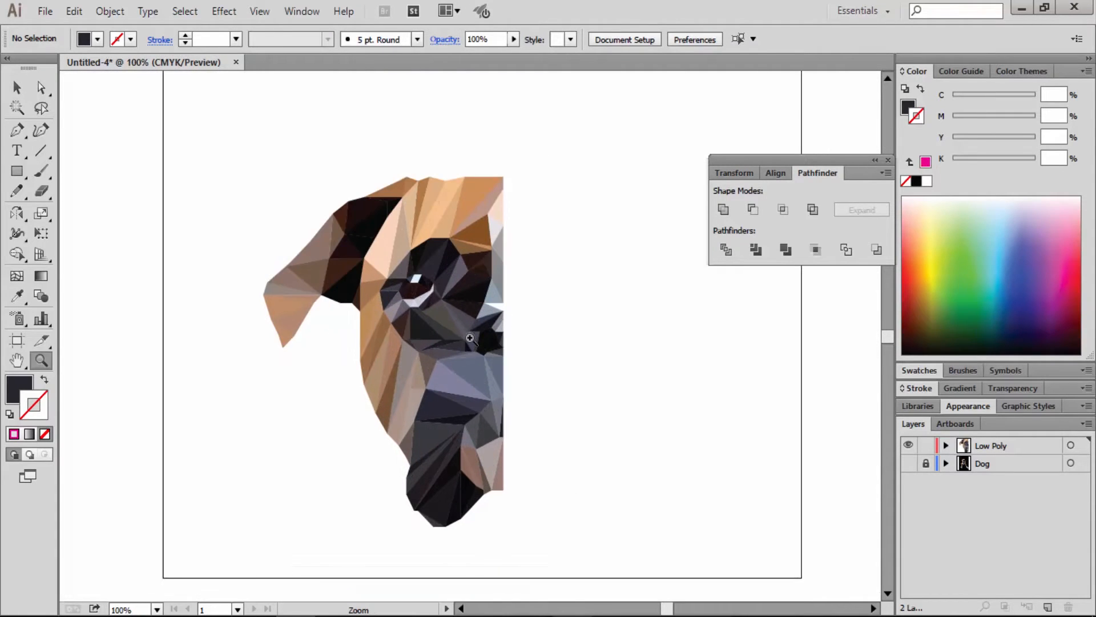
pyautogui.click(440, 349)
pyautogui.moveTo(453, 360); pyautogui.dragTo(467, 363)
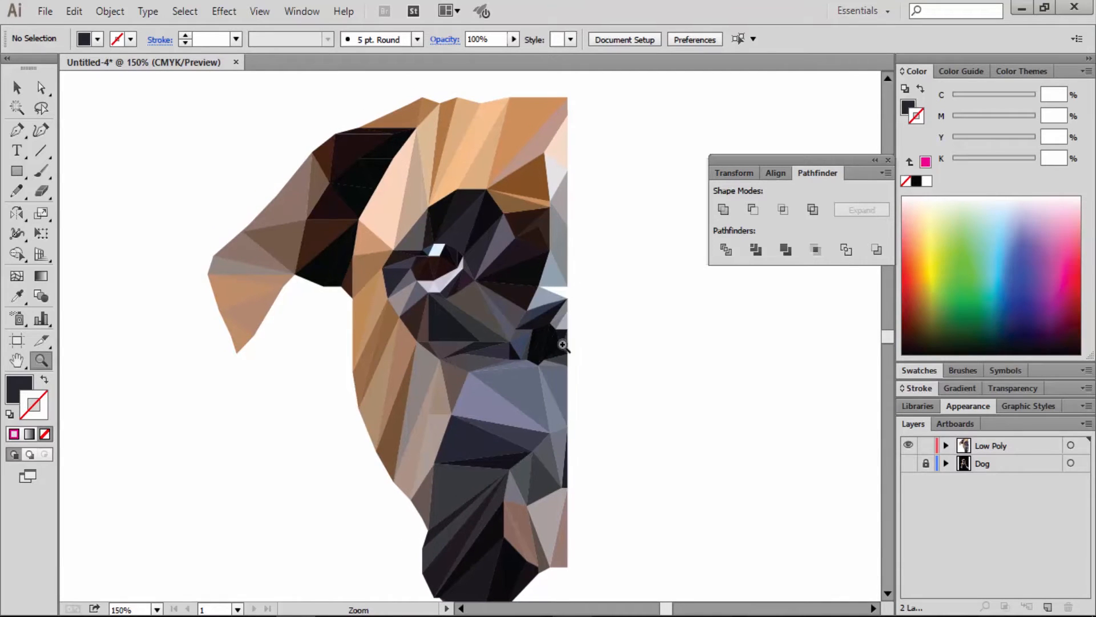
pyautogui.press('a')
pyautogui.click(565, 292)
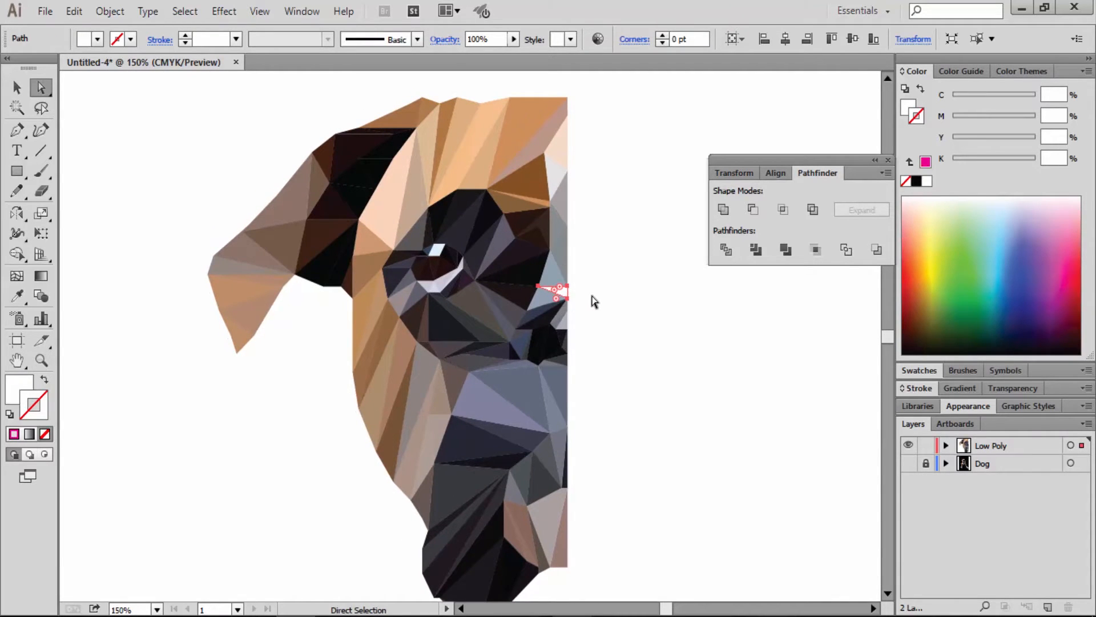
pyautogui.press('i')
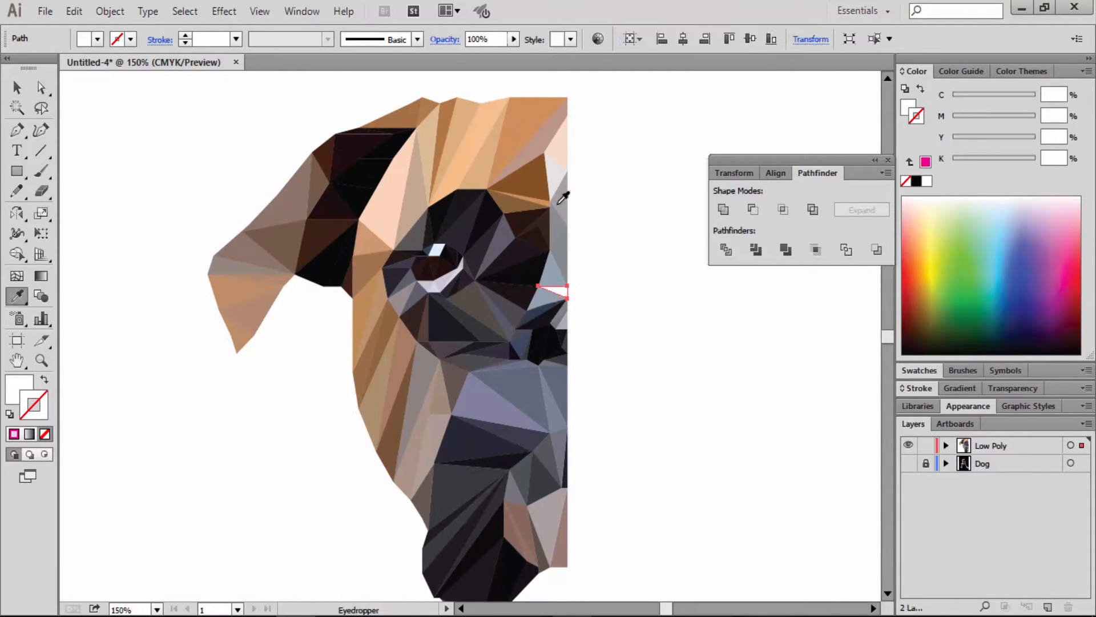
pyautogui.click(559, 204)
pyautogui.press('a')
pyautogui.click(602, 301)
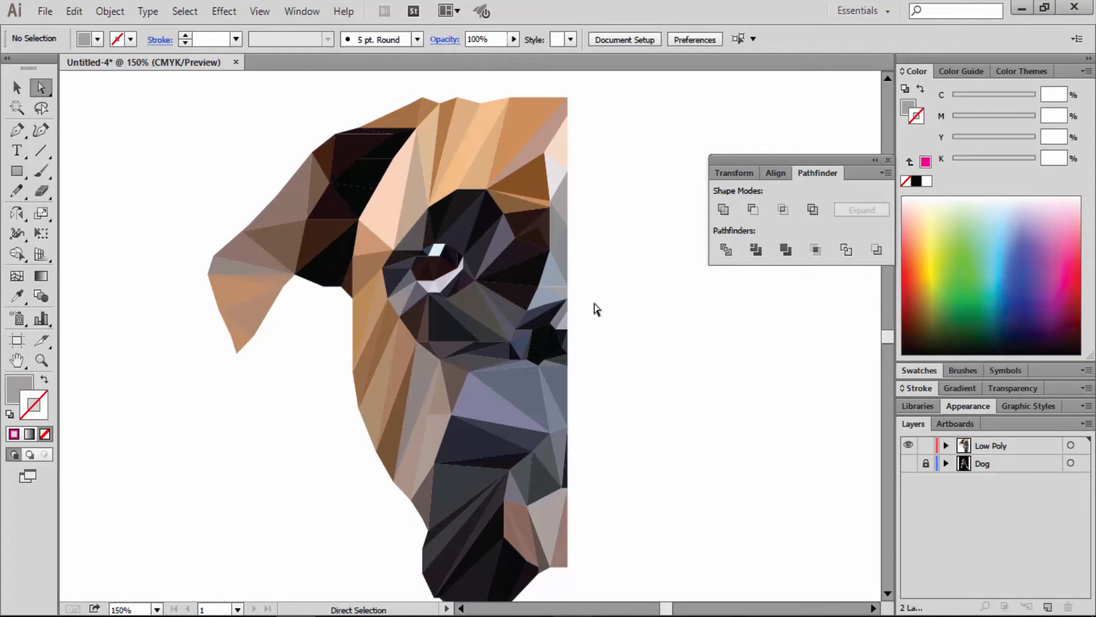
# Recolor the lavender muzzle triangle with the dark gray of the jowl, and the blue-gray triangle beside it with the muzzle's near-black
pyautogui.click(406, 358)
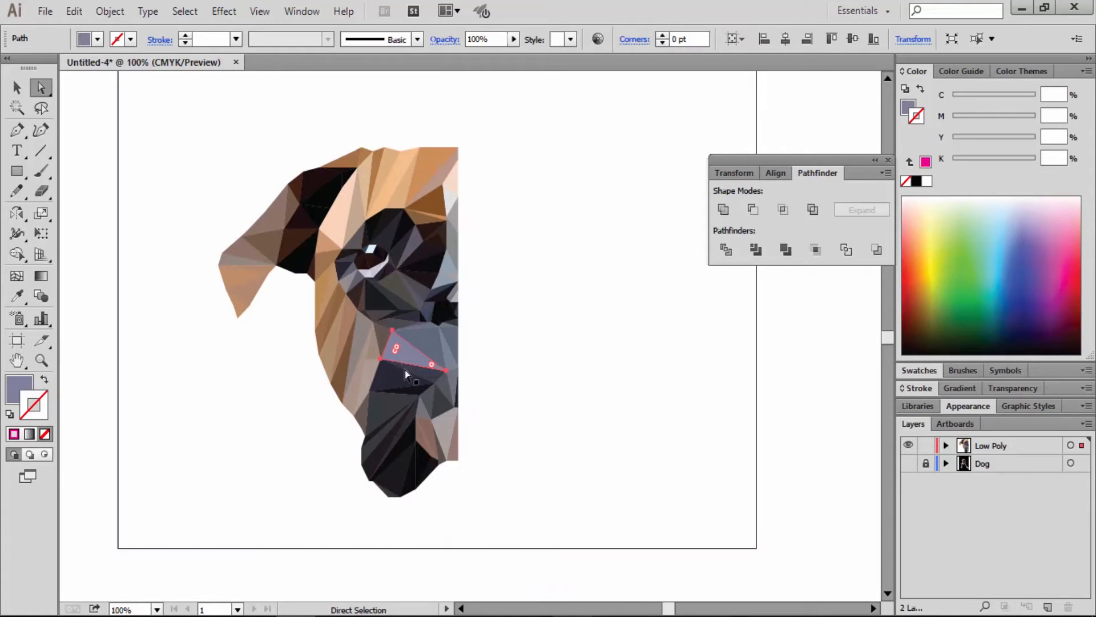
pyautogui.press('i')
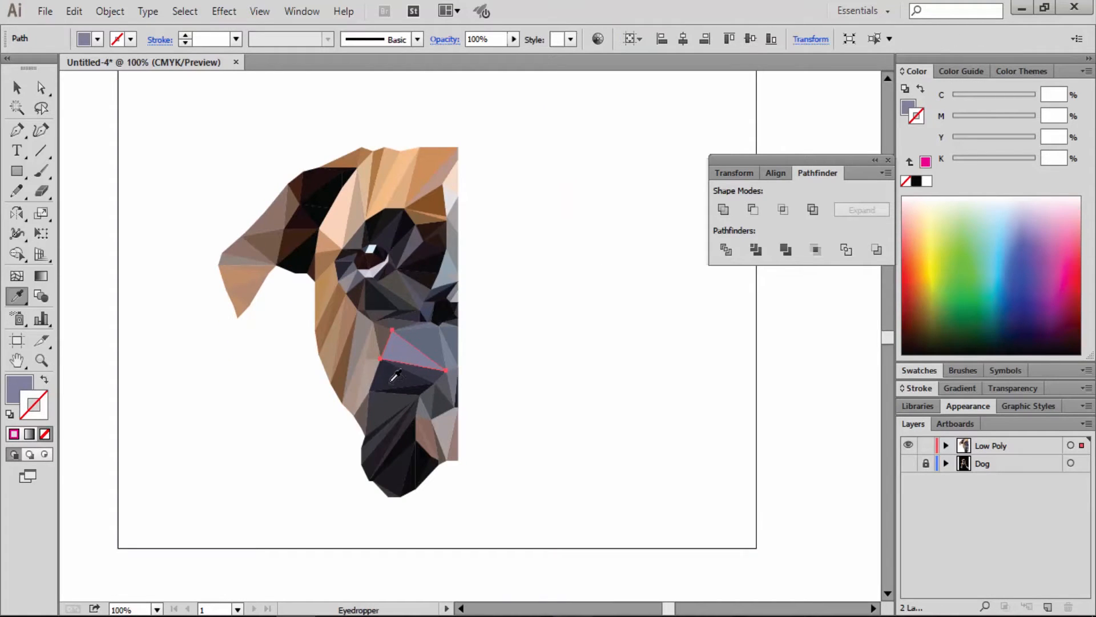
pyautogui.click(386, 400)
pyautogui.click(386, 400)
pyautogui.press('a')
pyautogui.click(420, 338)
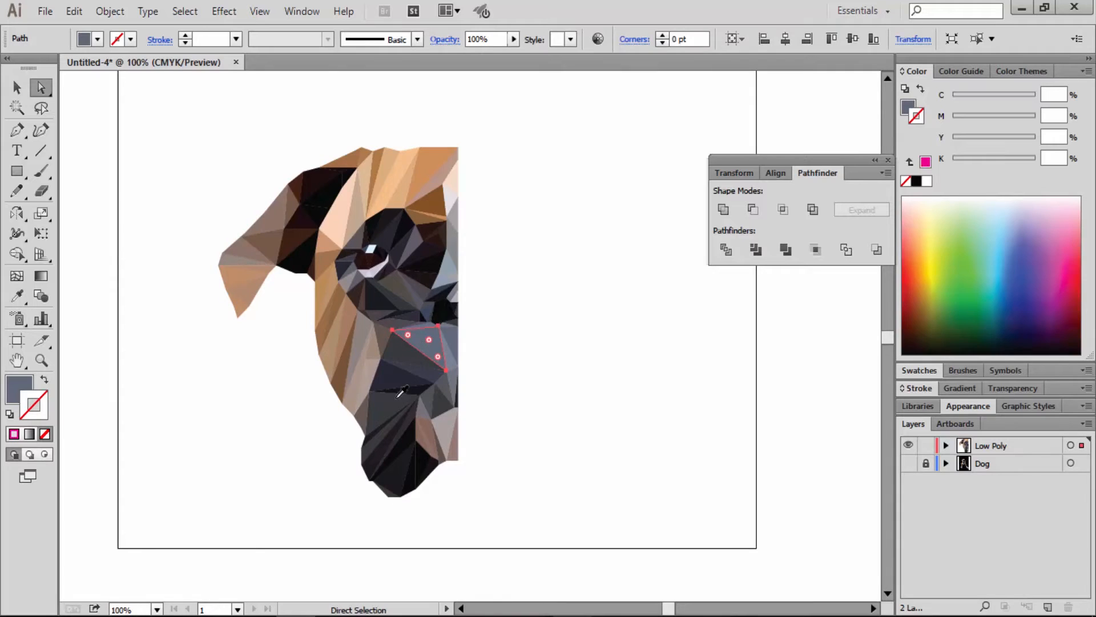
pyautogui.press('i')
pyautogui.click(414, 387)
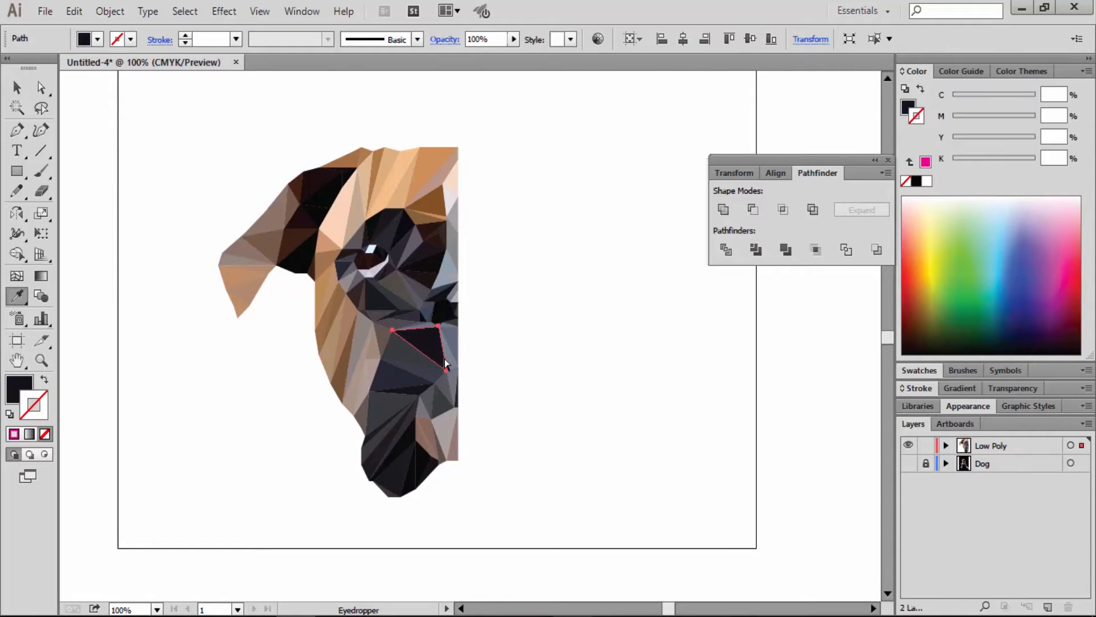
# Recolor the two narrow blue-gray triangles along the muzzle's center edge with the dark navy of the muzzle shape below, and clear the selection
pyautogui.press('a')
pyautogui.click(446, 366)
pyautogui.press('i')
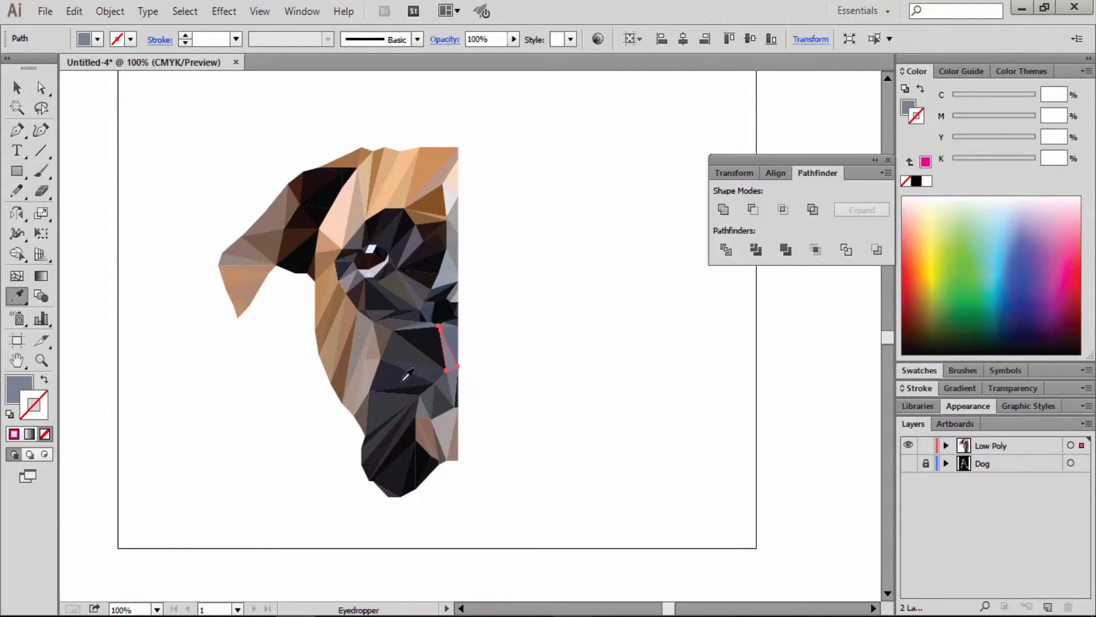
pyautogui.click(408, 382)
pyautogui.press('a')
pyautogui.click(450, 345)
pyautogui.press('i')
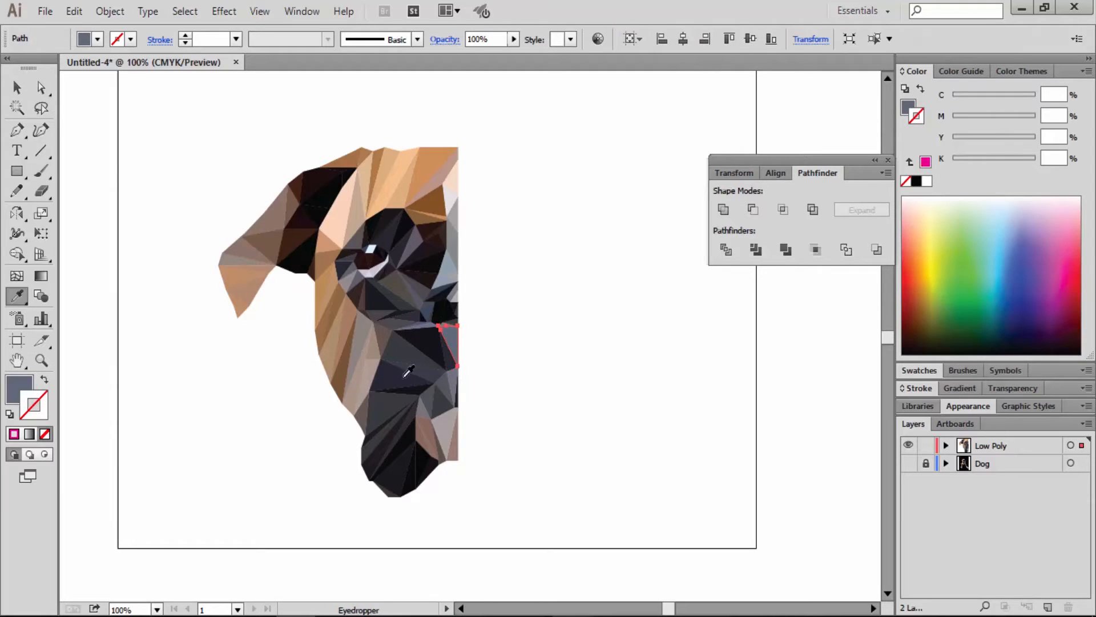
pyautogui.click(415, 374)
pyautogui.press('a')
pyautogui.click(494, 334)
# Recolor the gray triangle on the nose bridge with the light gray of the forehead triangle above it, and clear the selection
pyautogui.press('z')
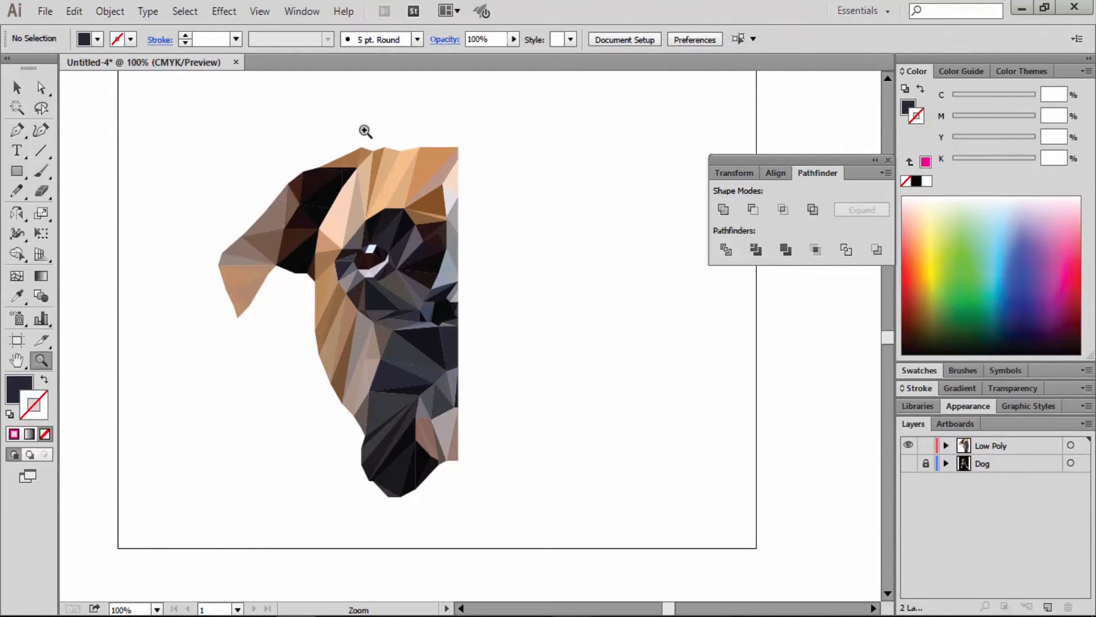
pyautogui.moveTo(365, 132); pyautogui.dragTo(526, 436)
pyautogui.press('a')
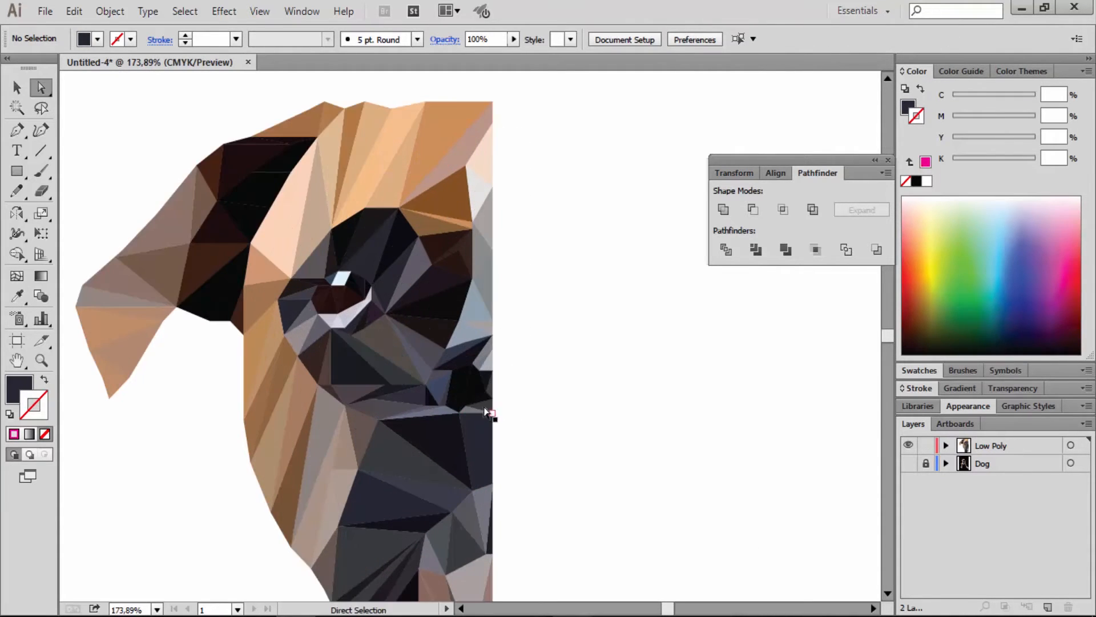
pyautogui.click(480, 396)
pyautogui.press('i')
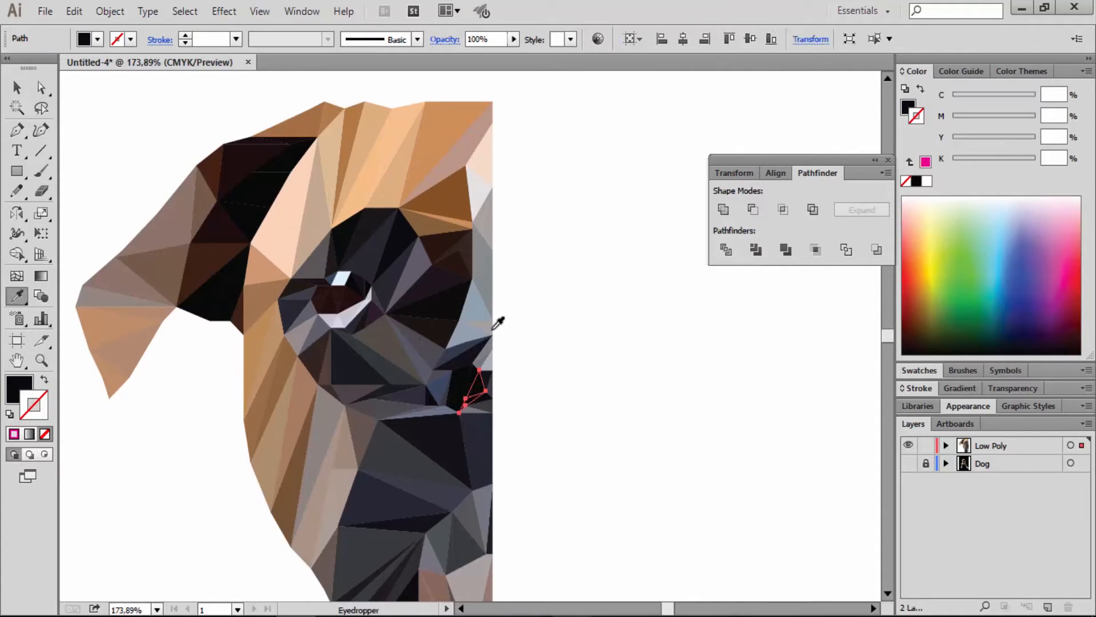
pyautogui.press('a')
pyautogui.click(482, 278)
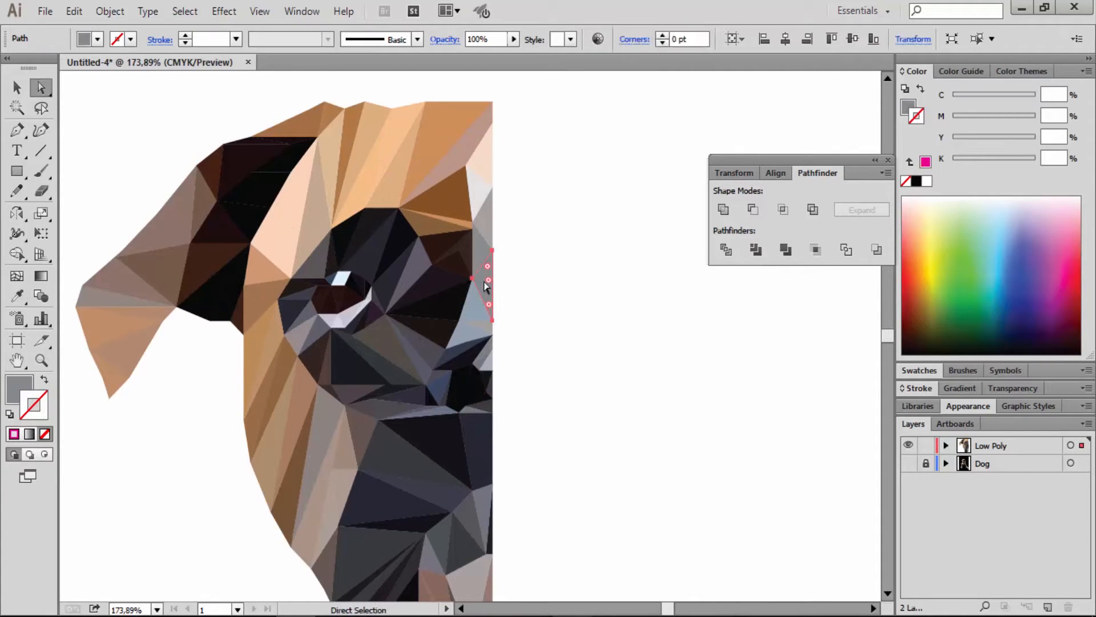
pyautogui.press('i')
pyautogui.click(479, 197)
pyautogui.press('a')
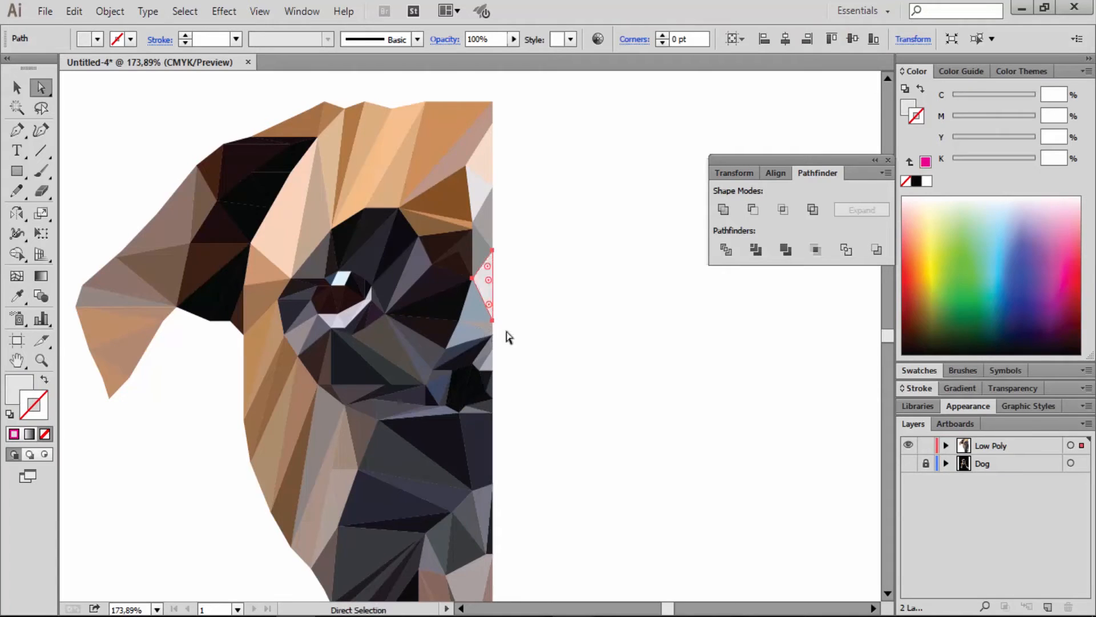
pyautogui.click(517, 338)
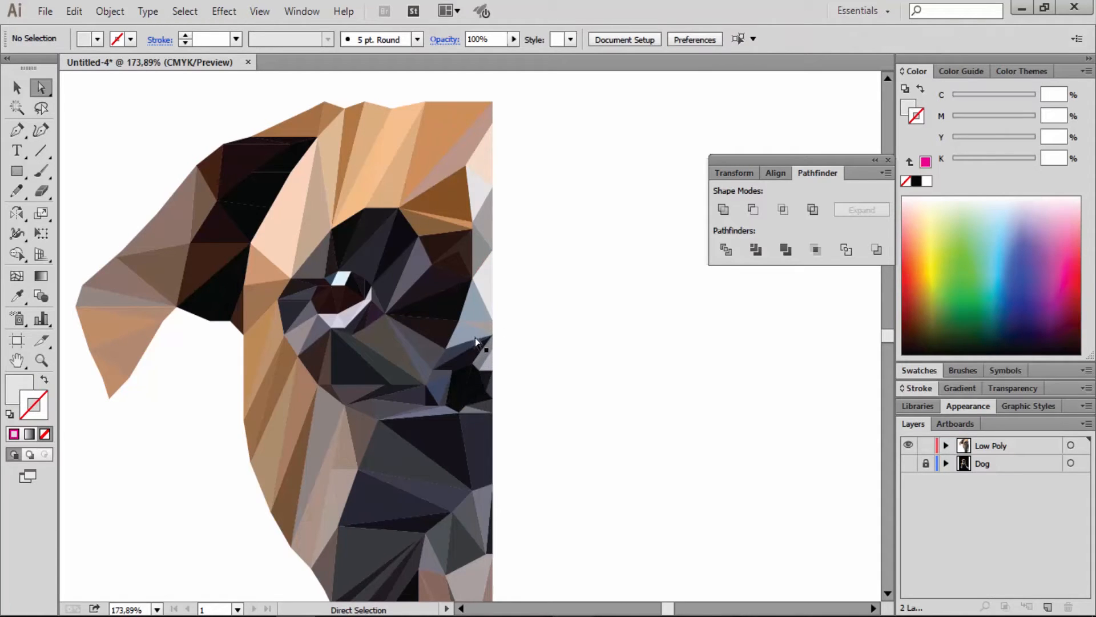
# Recolor the two narrow black nostril triangles with a dark tone from beside the nose and a near-black from the muzzle
pyautogui.click(463, 399)
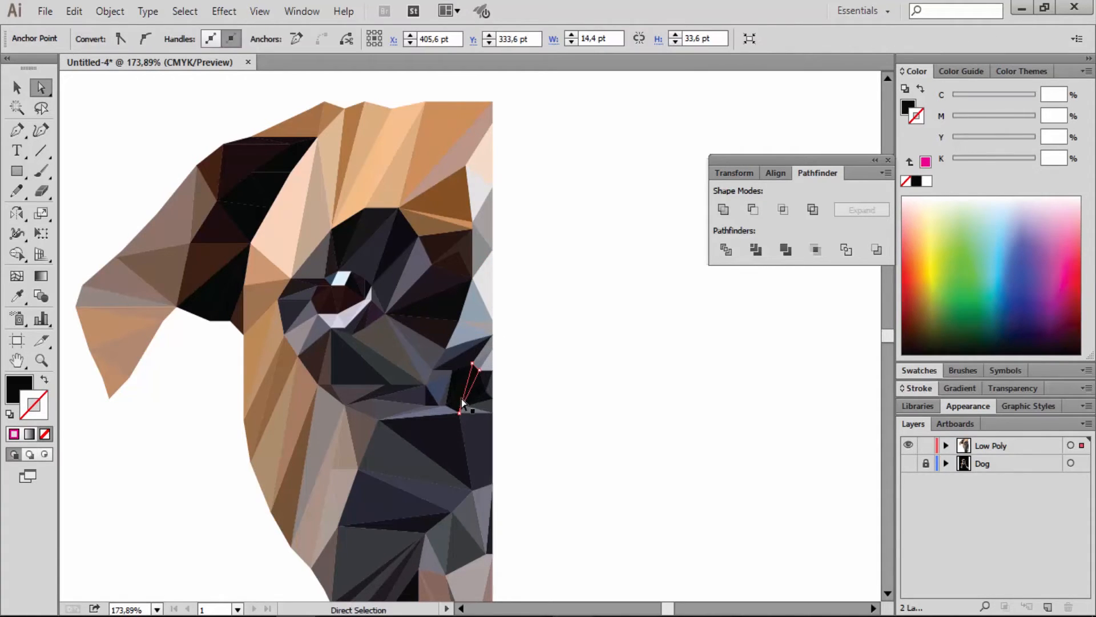
pyautogui.press('i')
pyautogui.click(424, 399)
pyautogui.press('a')
pyautogui.click(456, 398)
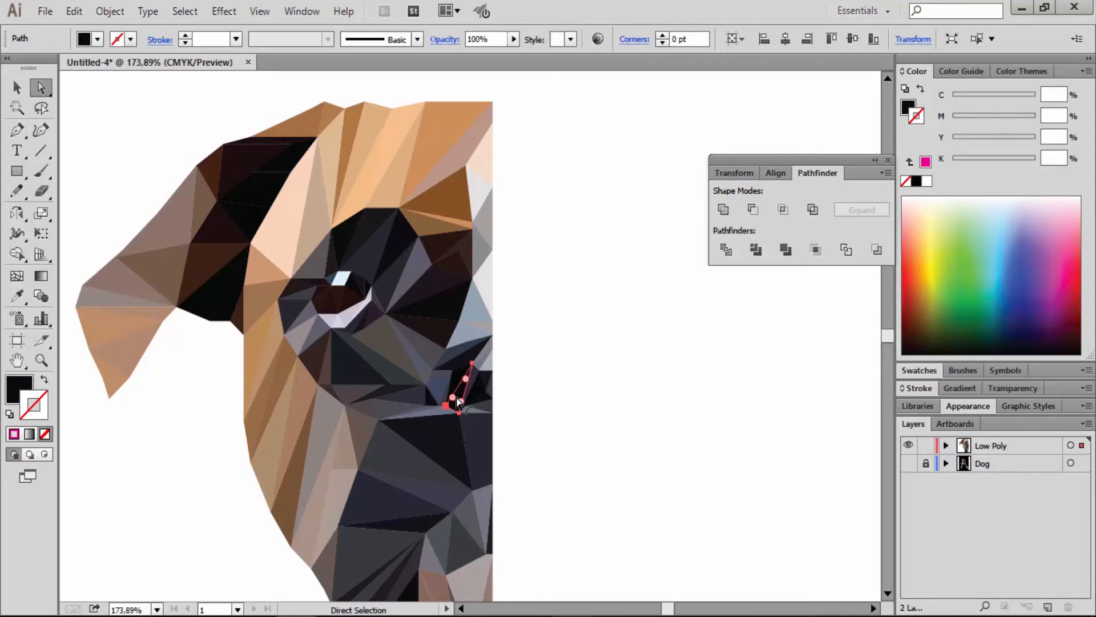
pyautogui.press('i')
pyautogui.click(417, 524)
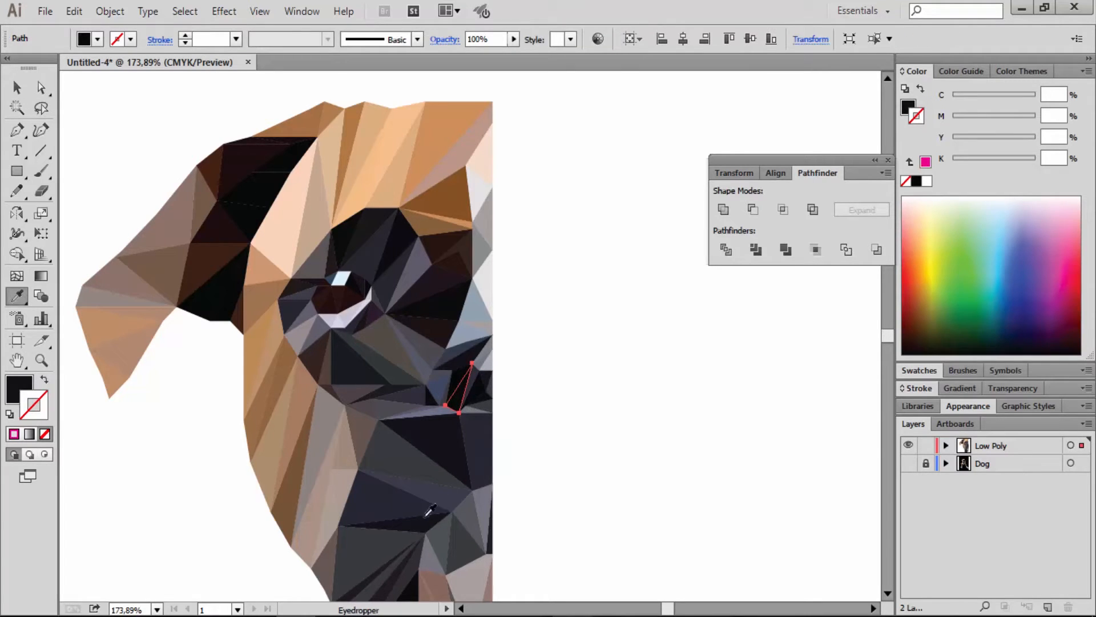
pyautogui.press('a')
pyautogui.click(538, 413)
# Recolor the small light gray triangle at the nose's center edge with the dark navy of the muzzle below, and clear the selection
pyautogui.press('z')
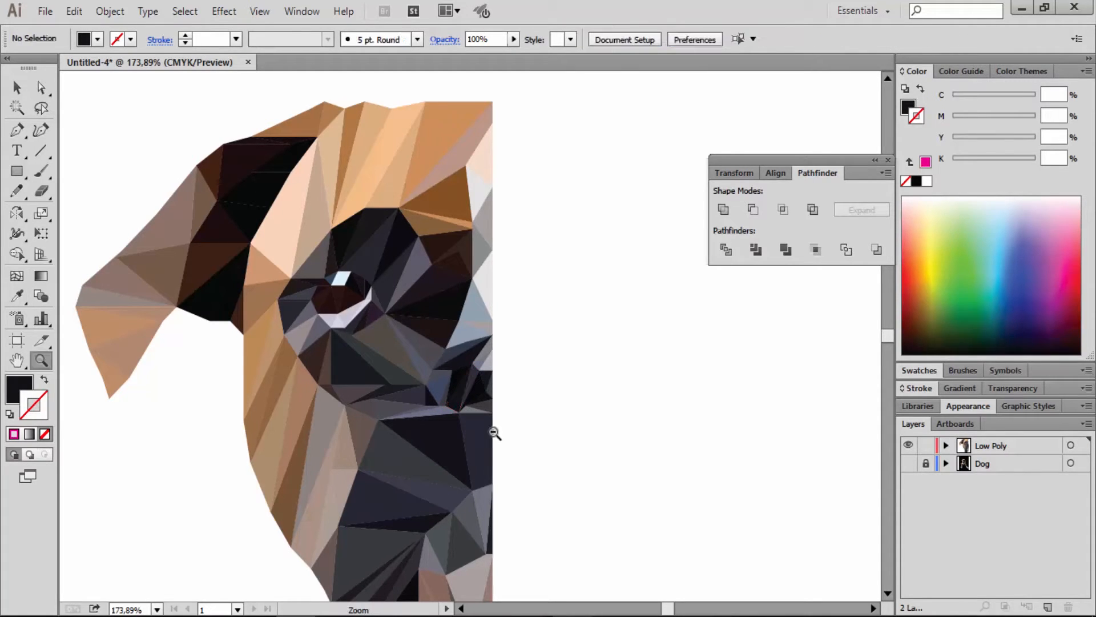
pyautogui.keyDown('alt'); pyautogui.click(495, 432); pyautogui.keyUp('alt')
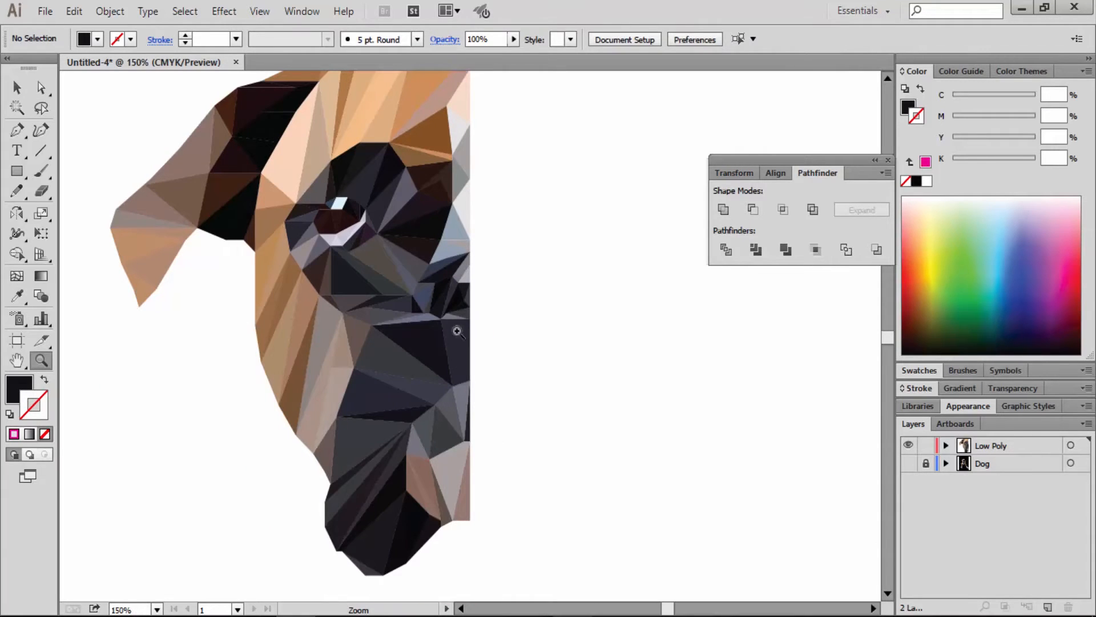
pyautogui.press('a')
pyautogui.click(467, 285)
pyautogui.press('o')
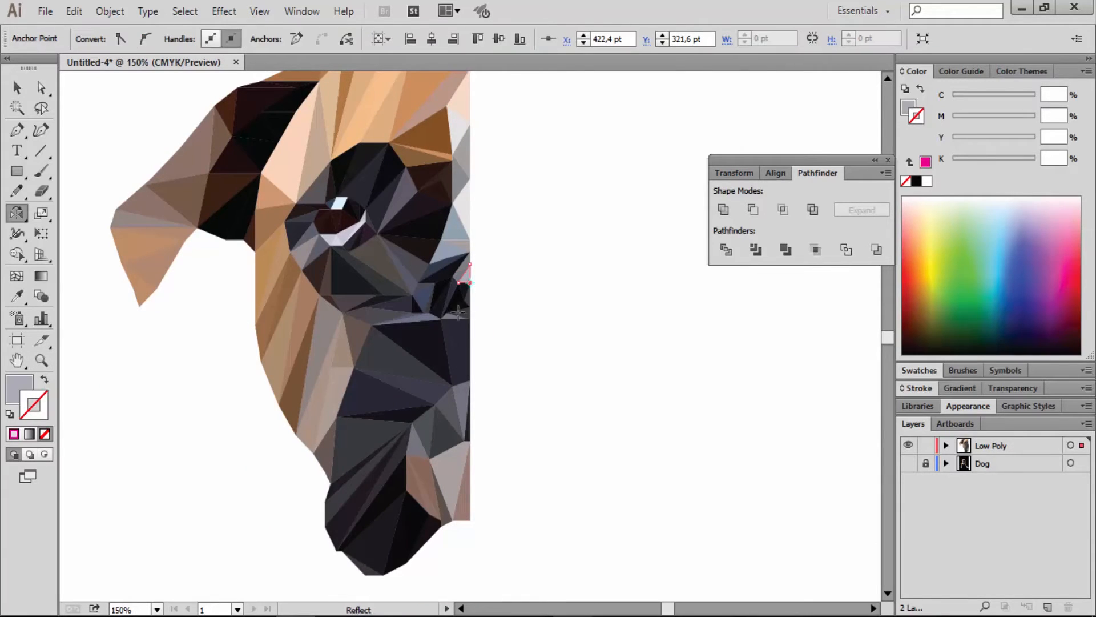
pyautogui.press('i')
pyautogui.click(467, 341)
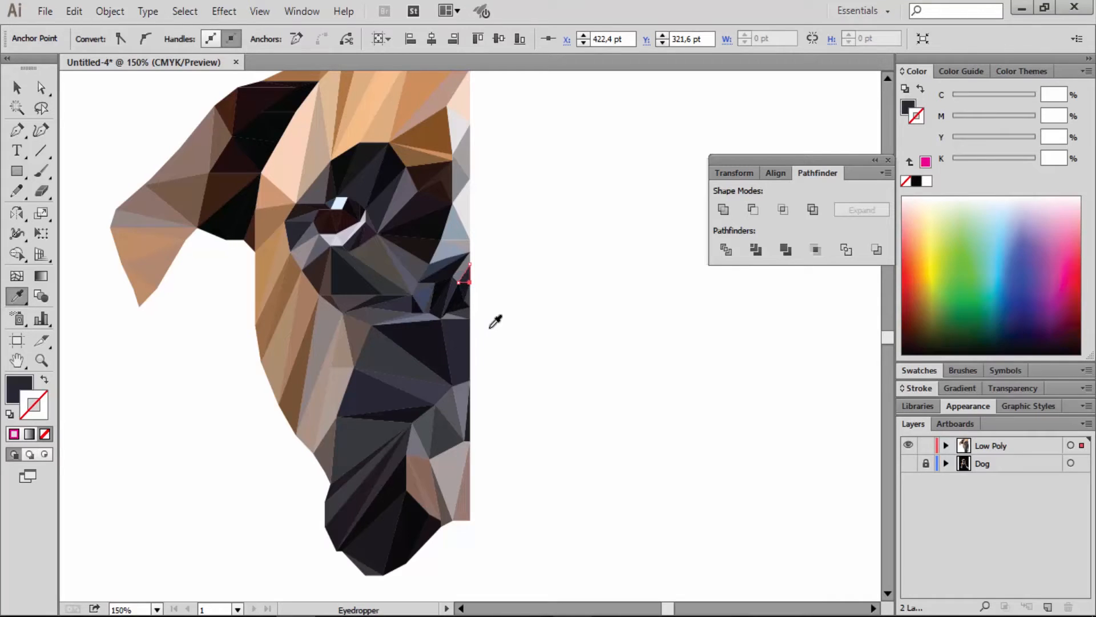
pyautogui.press('a')
pyautogui.click(480, 311)
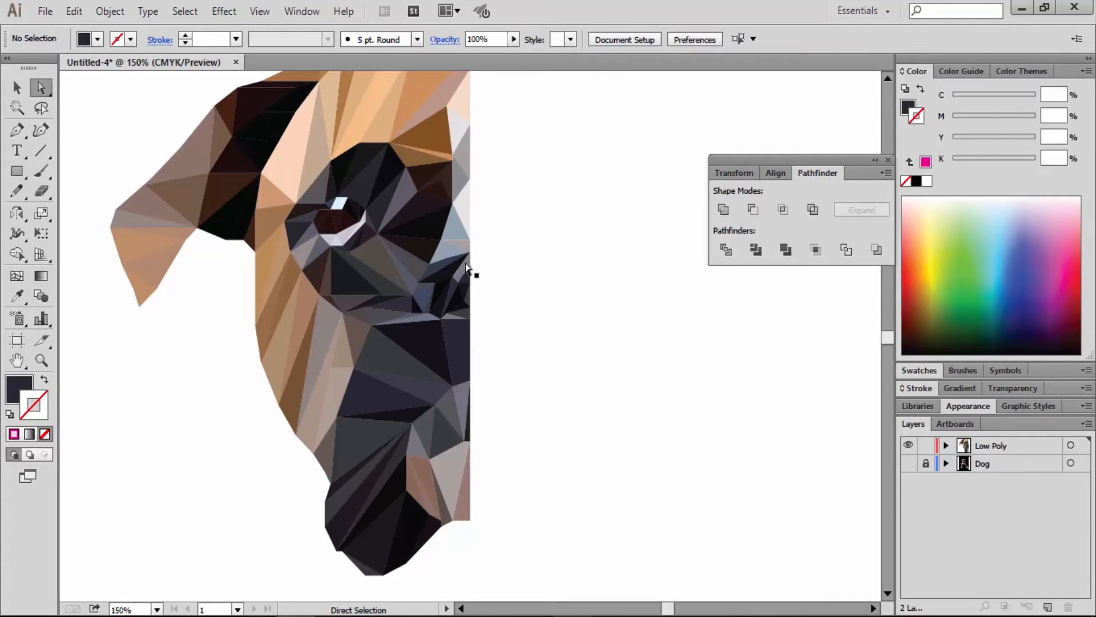
# Recolor the small gray triangle at the top of the nose with the near-black of the upper muzzle triangle
pyautogui.click(466, 267)
pyautogui.press('o')
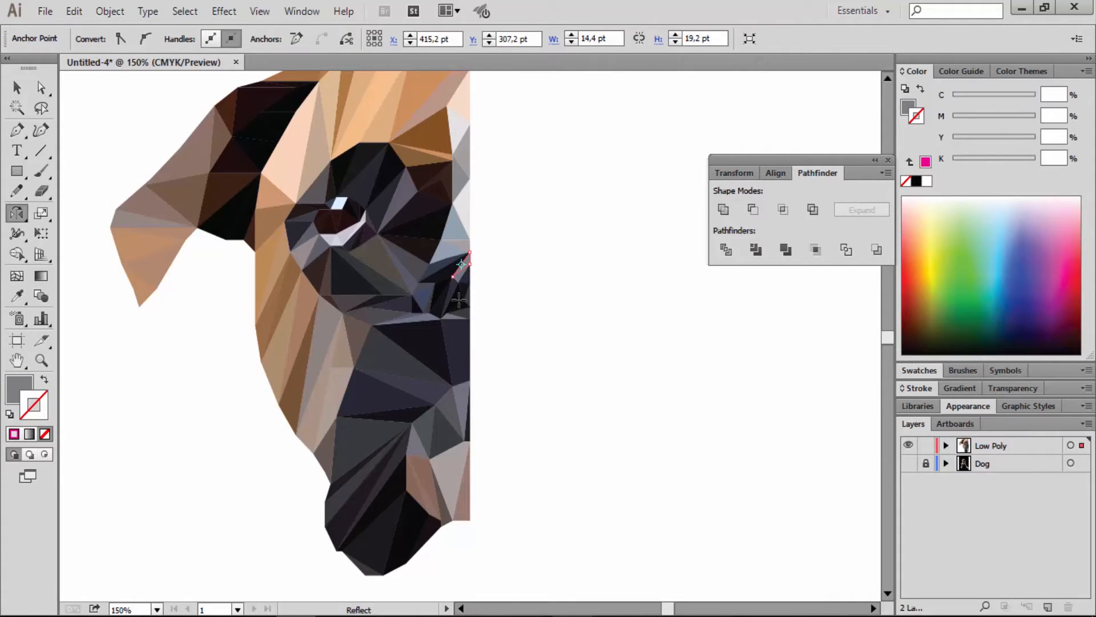
pyautogui.press('i')
pyautogui.click(432, 339)
pyautogui.press('a')
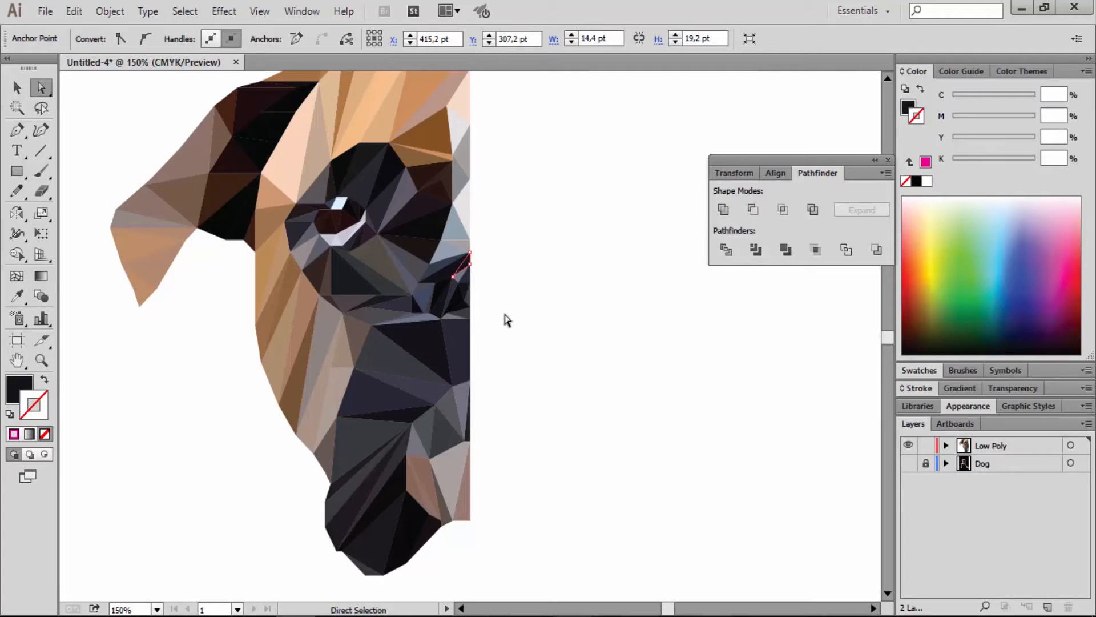
# Recolor the small slate-blue triangle beside the nose with the near-black of the upper muzzle, and clear the selection
pyautogui.click(503, 318)
pyautogui.click(425, 301)
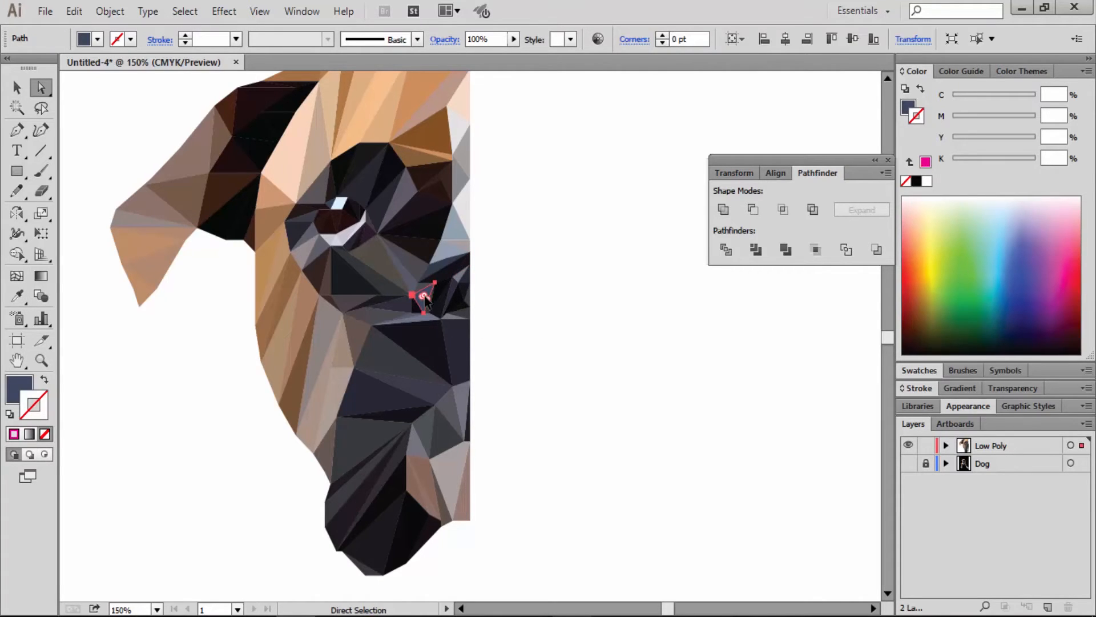
pyautogui.press('i')
pyautogui.click(446, 357)
pyautogui.press('a')
pyautogui.click(484, 323)
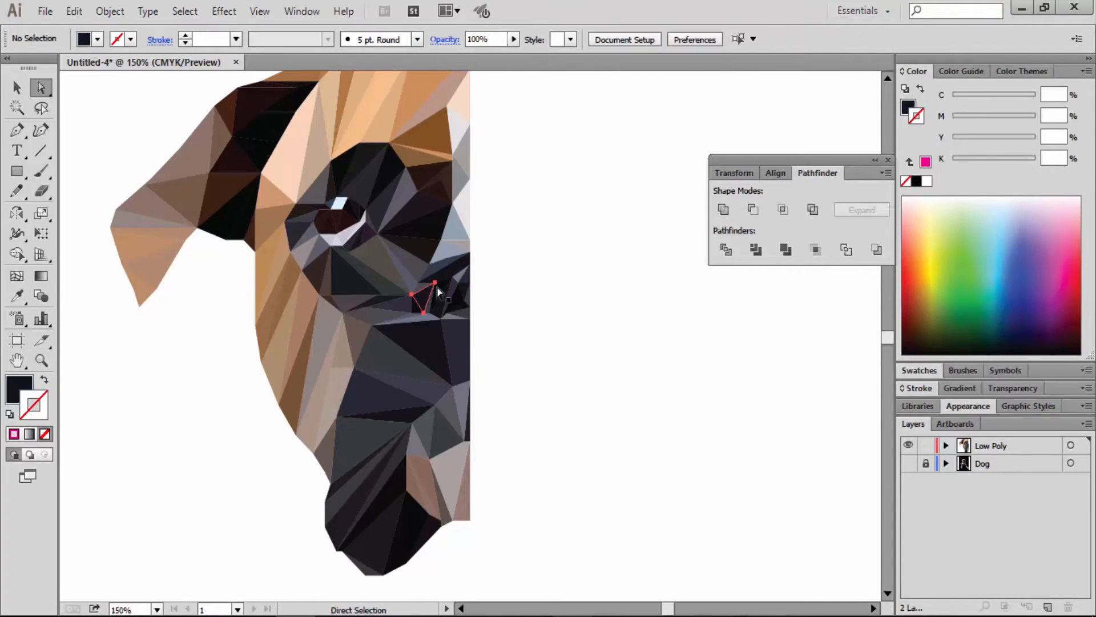
# Recolor the small gray triangle at the nose's outer upper edge with the dark gray of the jowl, and clear the selection
pyautogui.click(424, 292)
pyautogui.press('i')
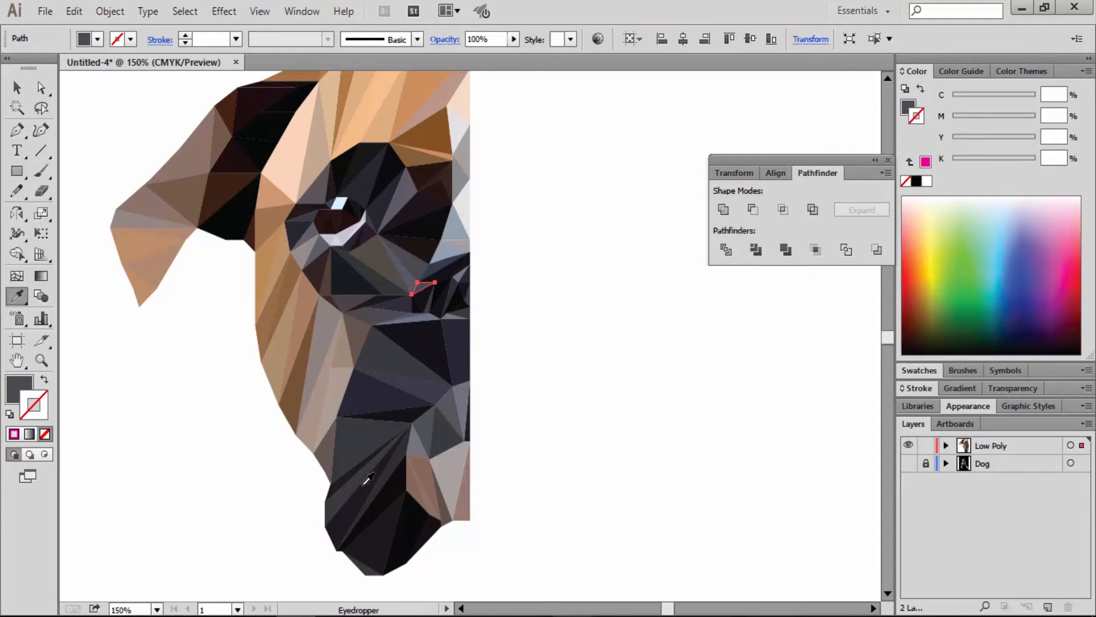
pyautogui.click(345, 496)
pyautogui.press('a')
pyautogui.click(516, 342)
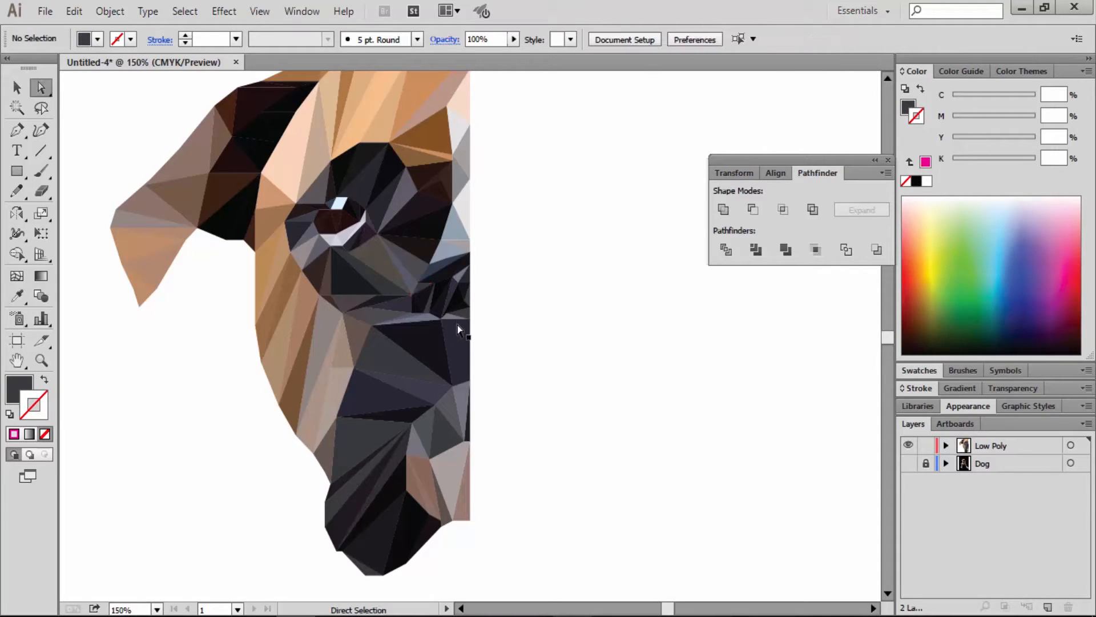
# Select the whole colored half head and place a duplicate of it beside the original, level with it
pyautogui.press('z')
pyautogui.keyDown('alt'); pyautogui.click(456, 386); pyautogui.keyUp('alt')
pyautogui.keyDown('alt'); pyautogui.click(476, 440); pyautogui.keyUp('alt')
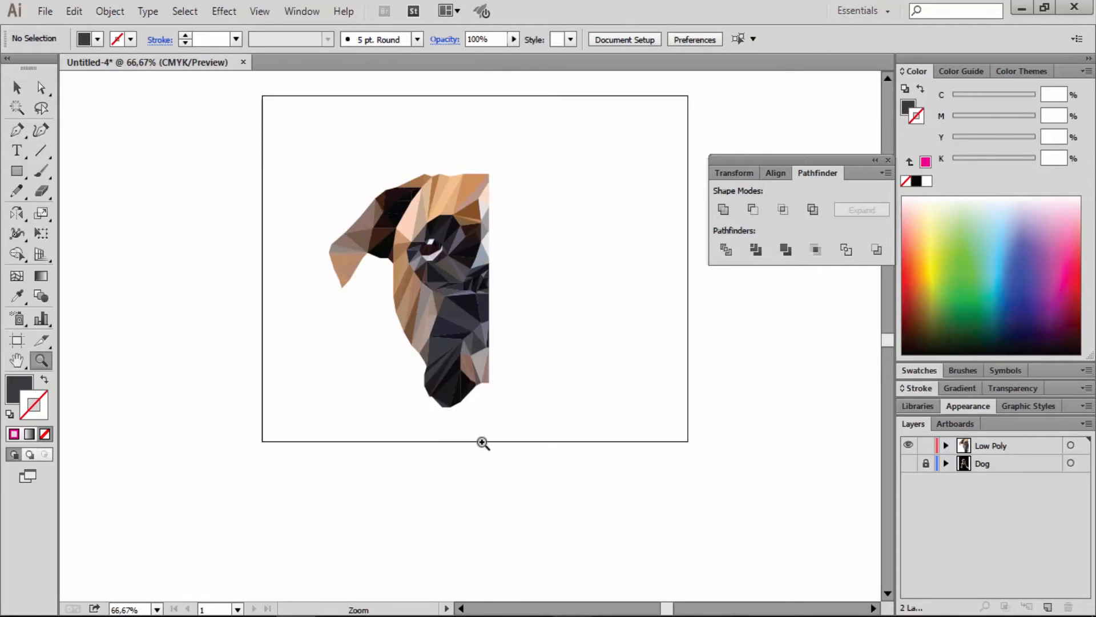
pyautogui.moveTo(482, 443); pyautogui.dragTo(284, 180)
pyautogui.press('v')
pyautogui.press('z')
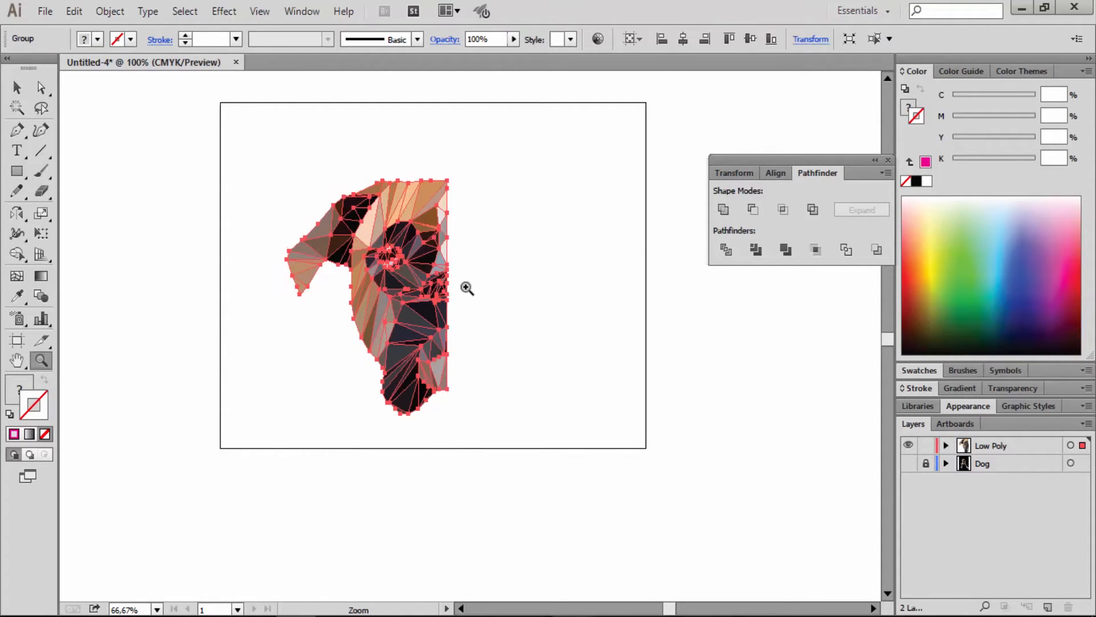
pyautogui.click(466, 287)
pyautogui.press('v')
pyautogui.press('ctrl')
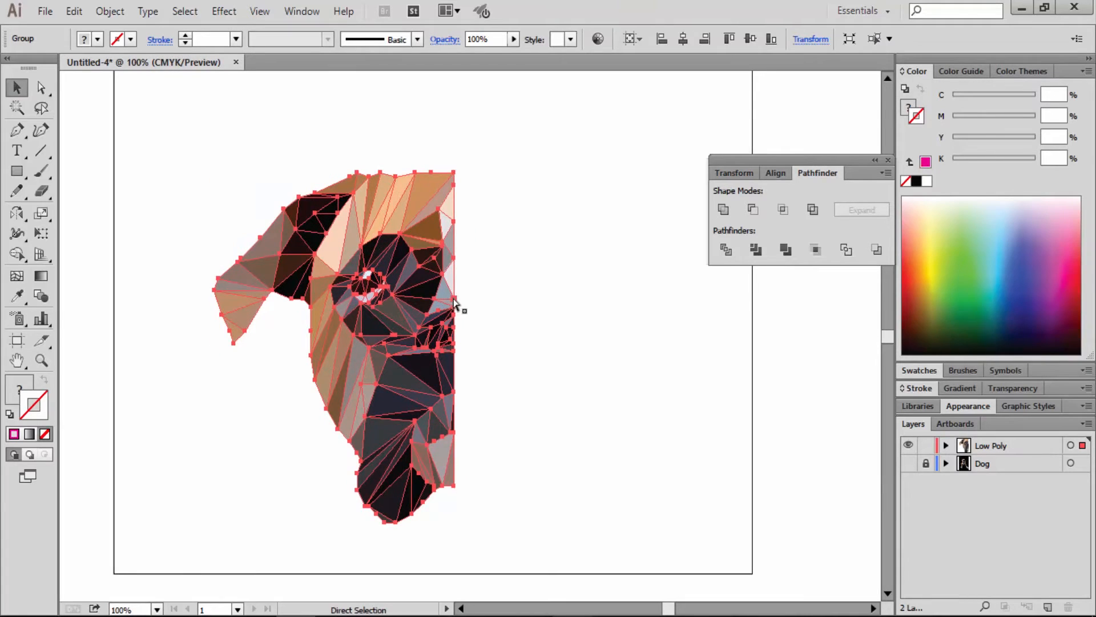
pyautogui.press('alt')
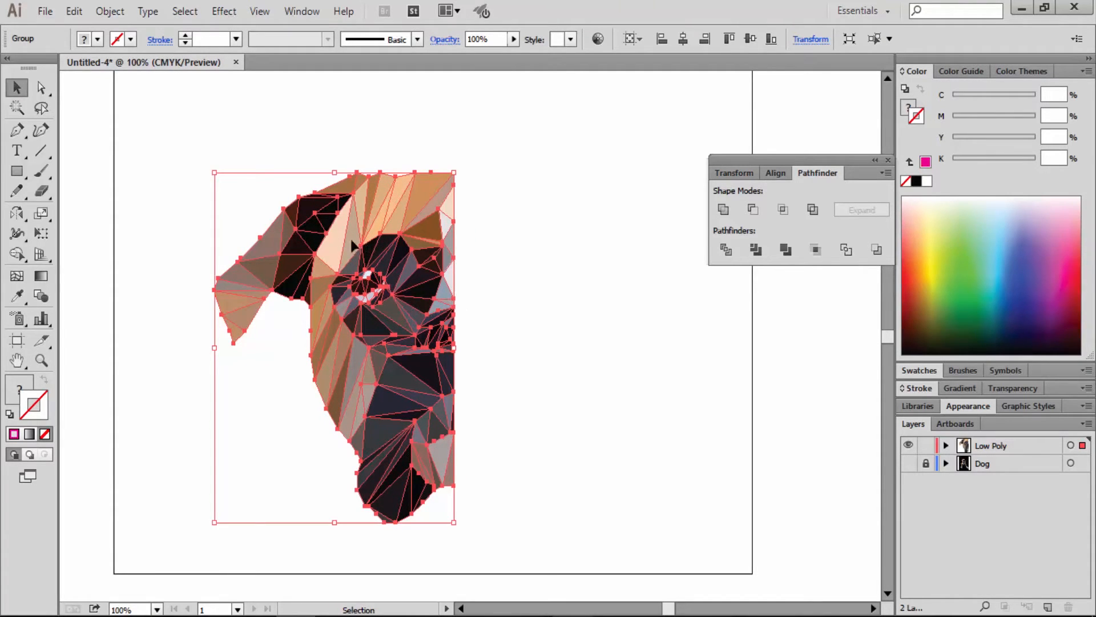
pyautogui.moveTo(352, 246); pyautogui.dragTo(566, 246)
# Mirror the duplicate half about a vertical axis and join it to the original along the center line to complete the head
pyautogui.rightClick(592, 239)
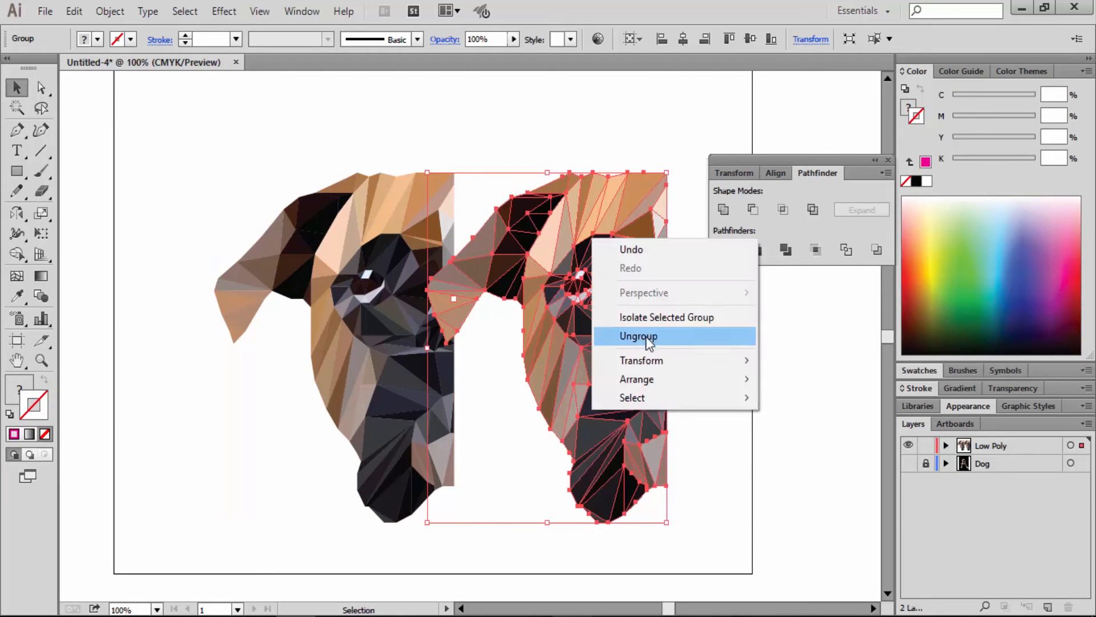
pyautogui.moveTo(658, 358)
pyautogui.click(795, 421)
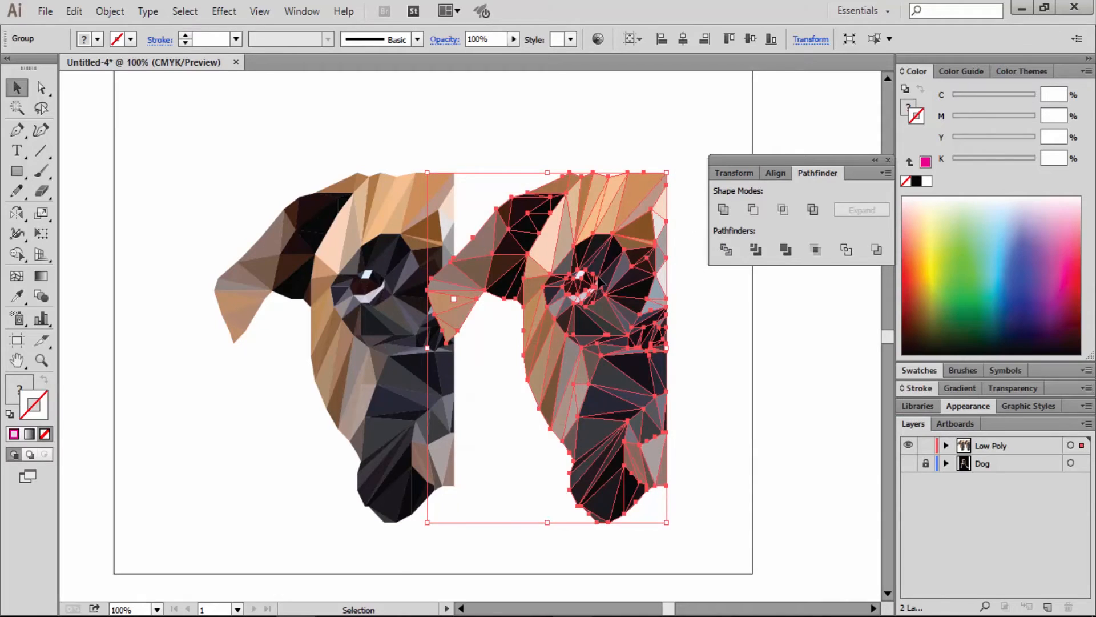
pyautogui.moveTo(464, 217); pyautogui.dragTo(525, 226)
pyautogui.click(525, 130)
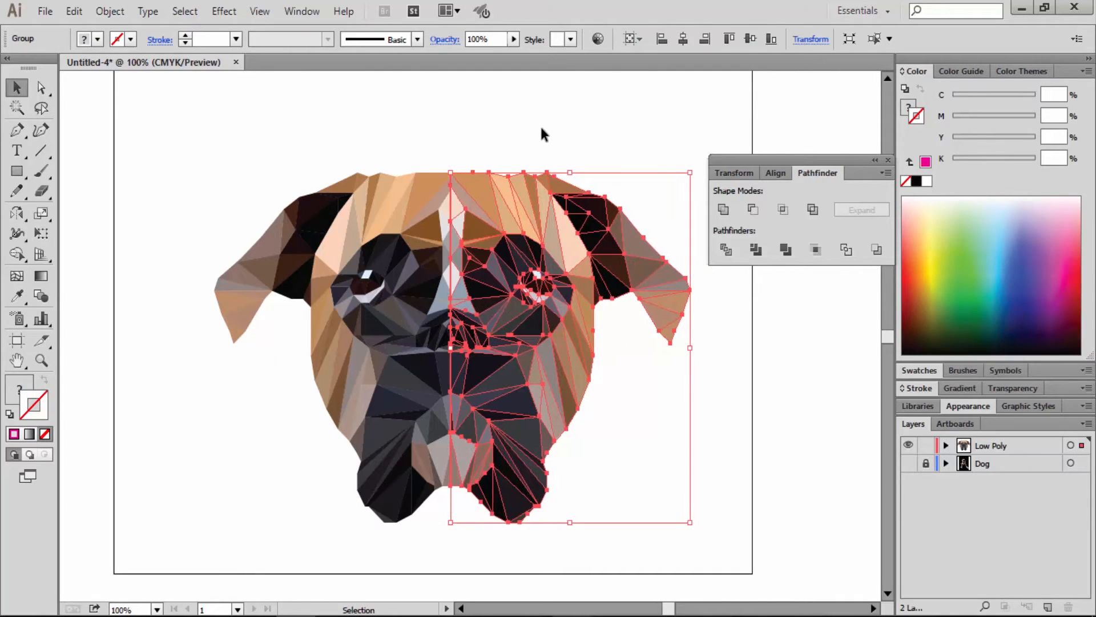
pyautogui.click(541, 128)
# Compare the low-poly head with the dog photo by toggling both layers' visibility, leaving only the Low Poly layer shown
pyautogui.press('z')
pyautogui.moveTo(197, 151); pyautogui.dragTo(799, 557)
pyautogui.keyDown('alt'); pyautogui.click(506, 392); pyautogui.keyUp('alt')
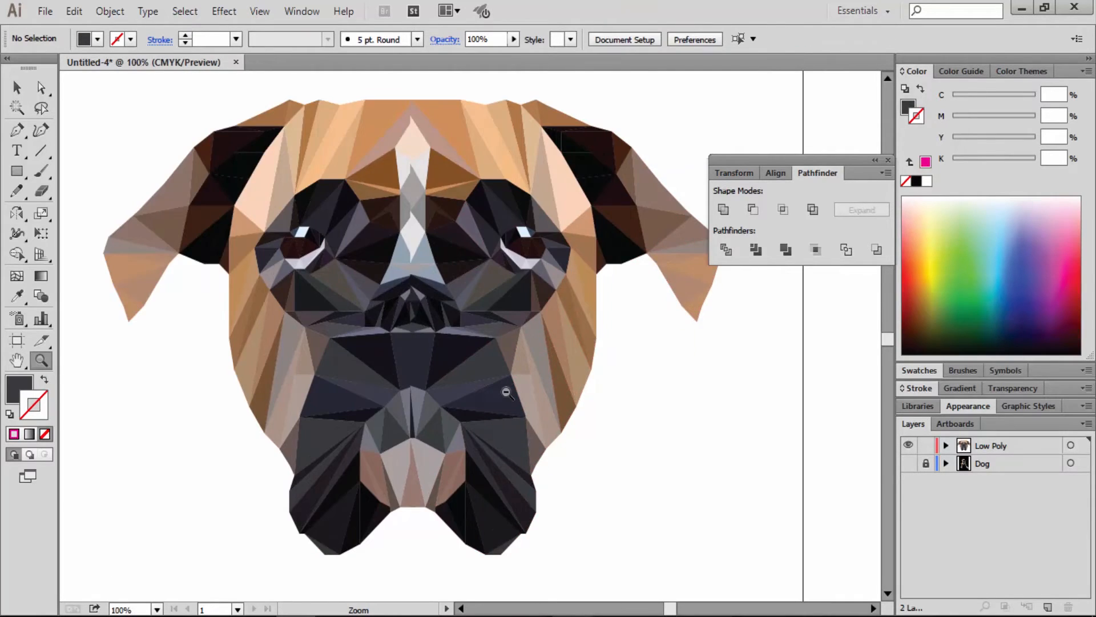
pyautogui.keyDown('alt'); pyautogui.click(507, 392); pyautogui.keyUp('alt')
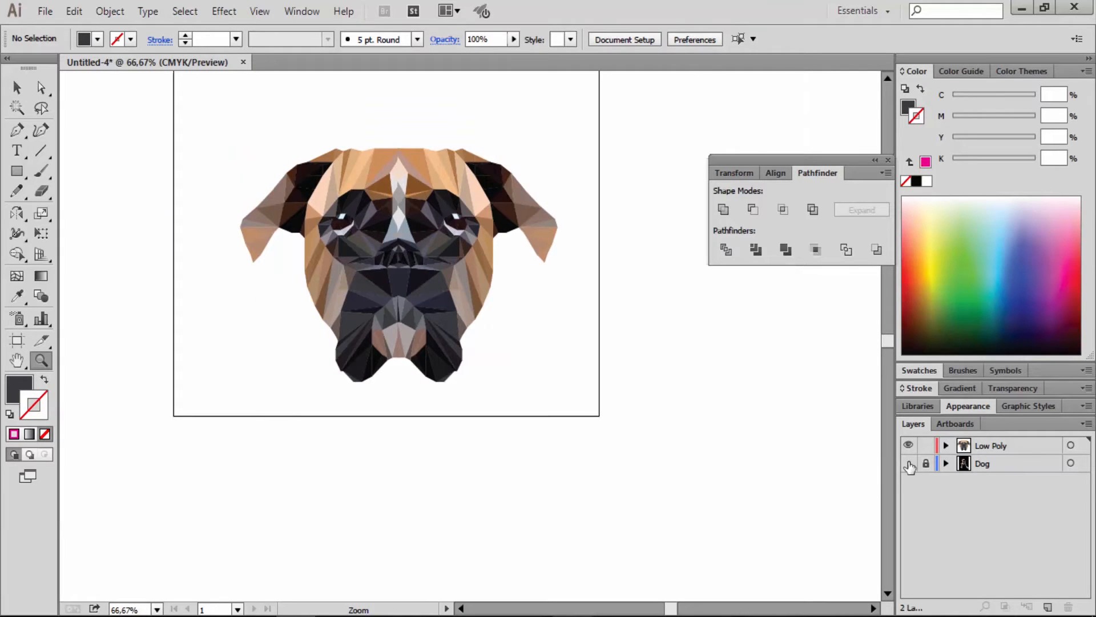
pyautogui.click(909, 463)
pyautogui.click(908, 446)
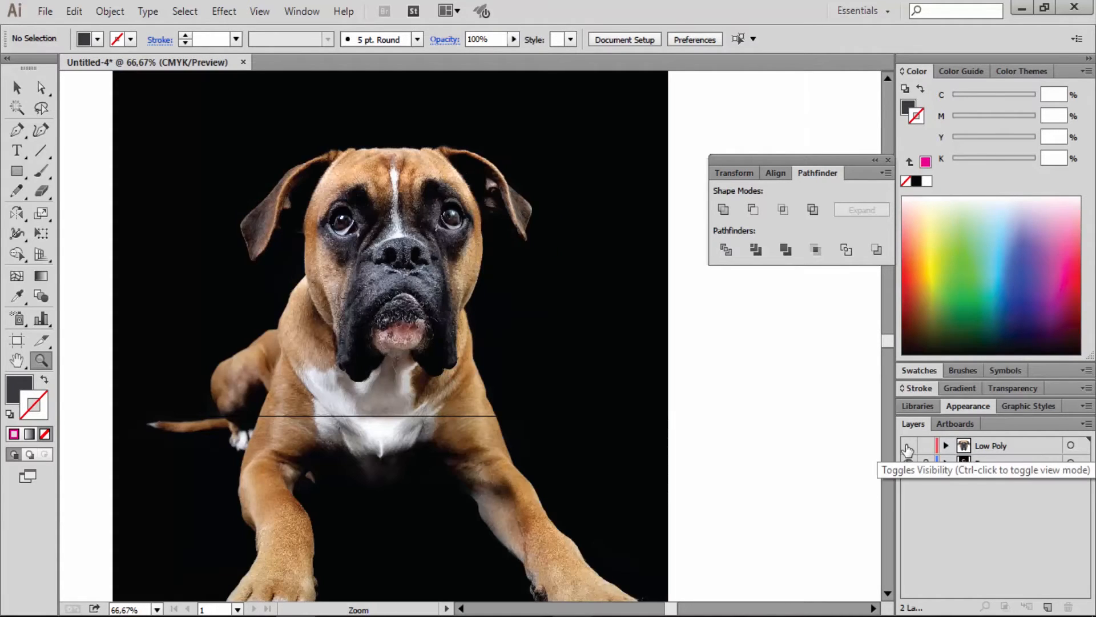
pyautogui.click(908, 446)
pyautogui.click(908, 446)
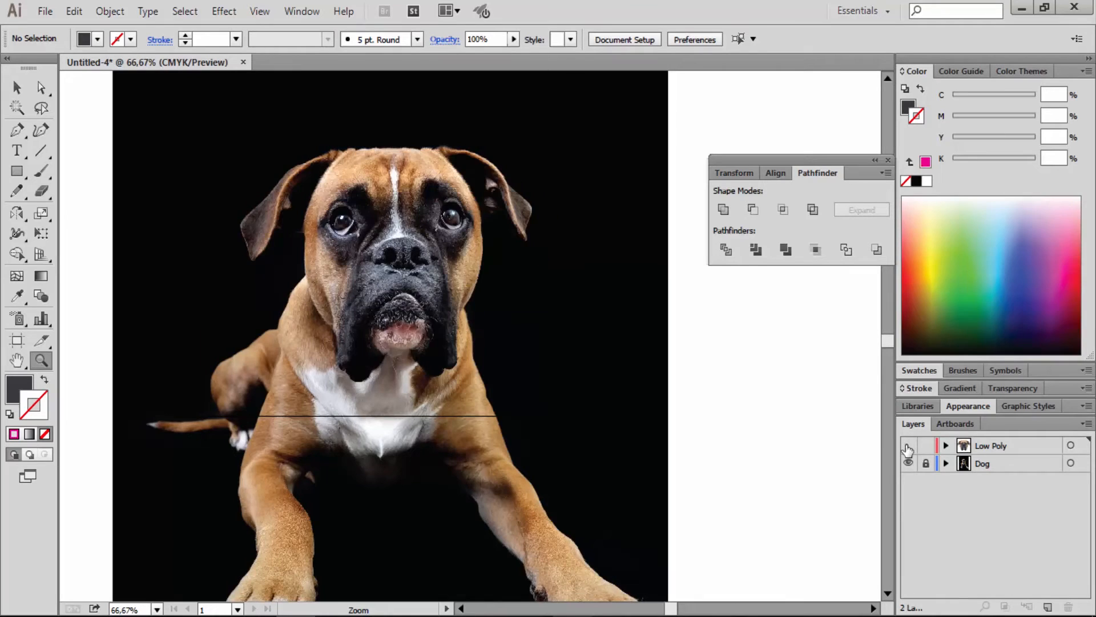
pyautogui.click(908, 446)
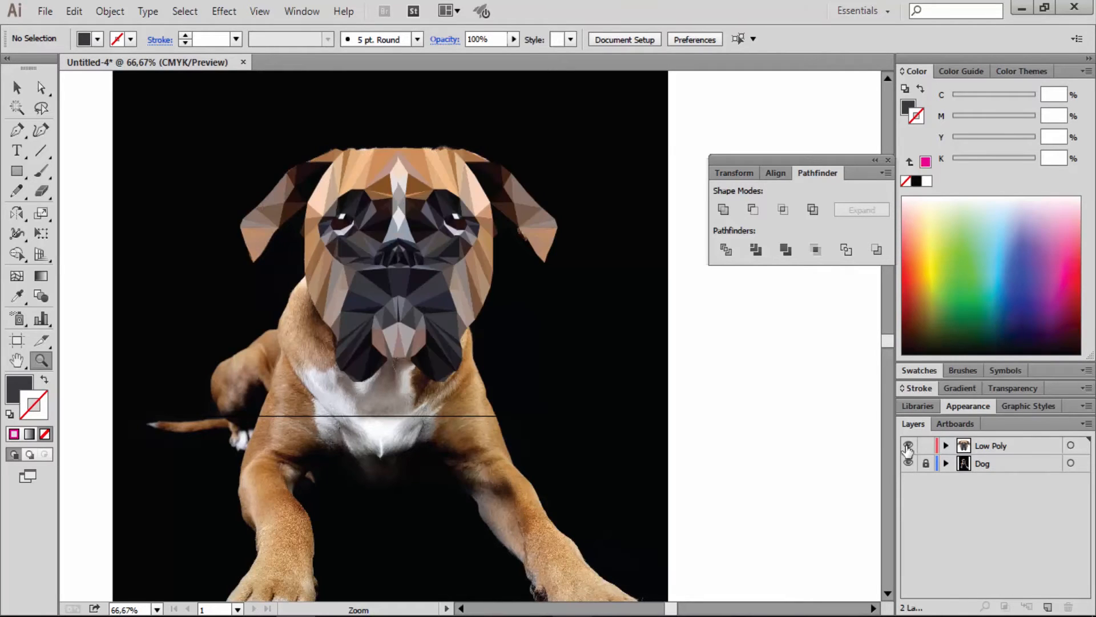
pyautogui.click(908, 463)
# Recolor the two narrow slanted triangles between the nostrils with the near-black of the nose's outer edge
pyautogui.moveTo(516, 345); pyautogui.dragTo(625, 452)
pyautogui.press('v')
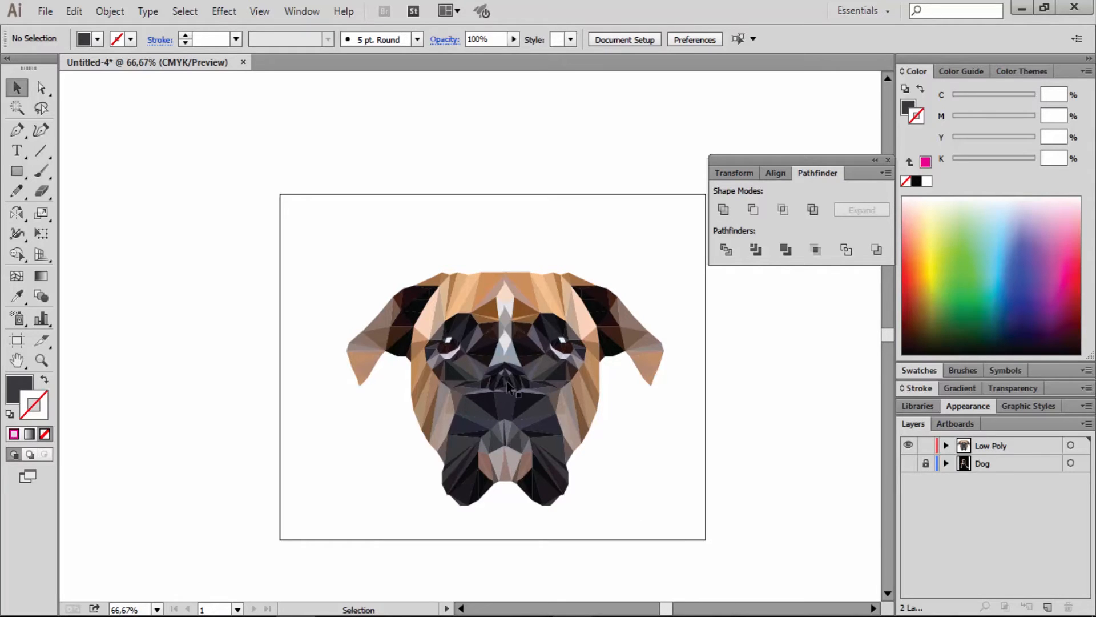
pyautogui.press('z')
pyautogui.click(549, 429)
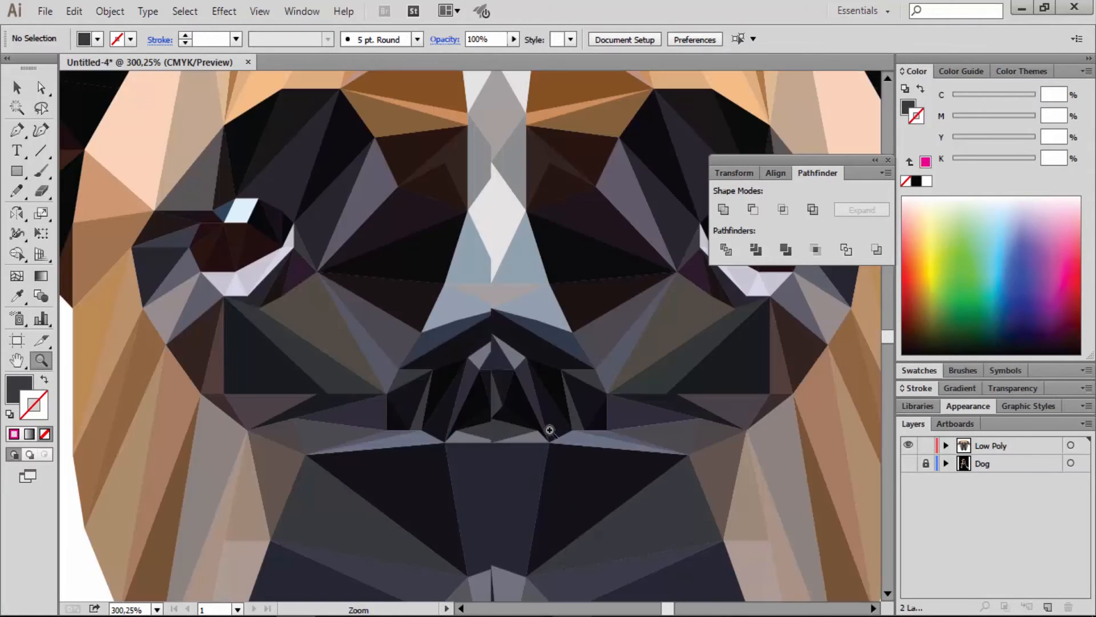
pyautogui.press('a')
pyautogui.click(466, 388)
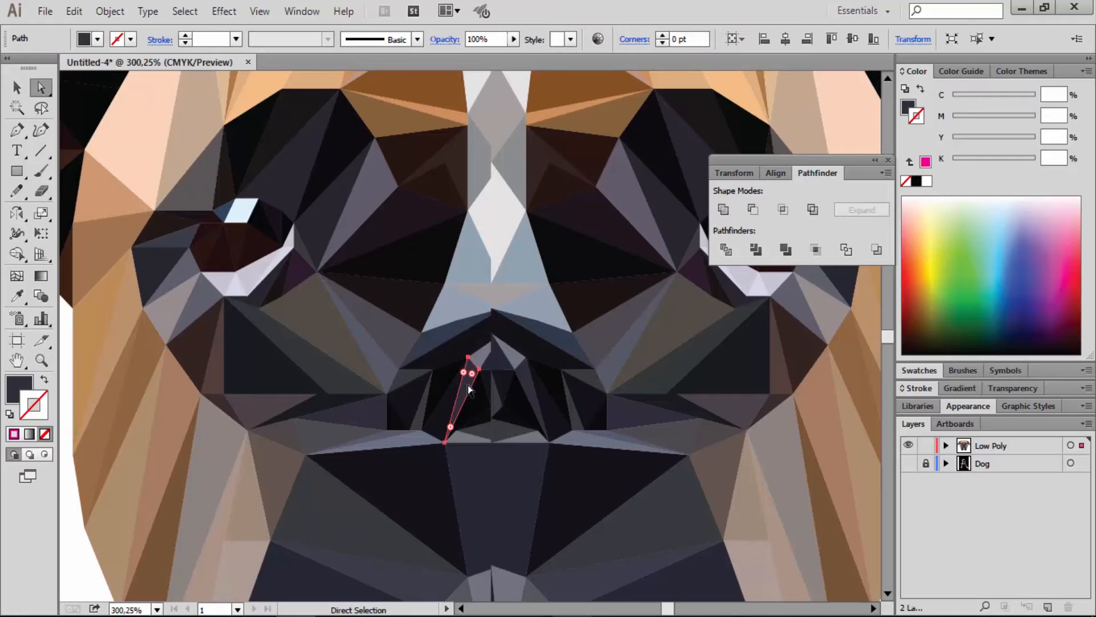
pyautogui.keyDown('shift'); pyautogui.click(530, 394); pyautogui.keyUp('shift')
pyautogui.press('i')
pyautogui.click(563, 429)
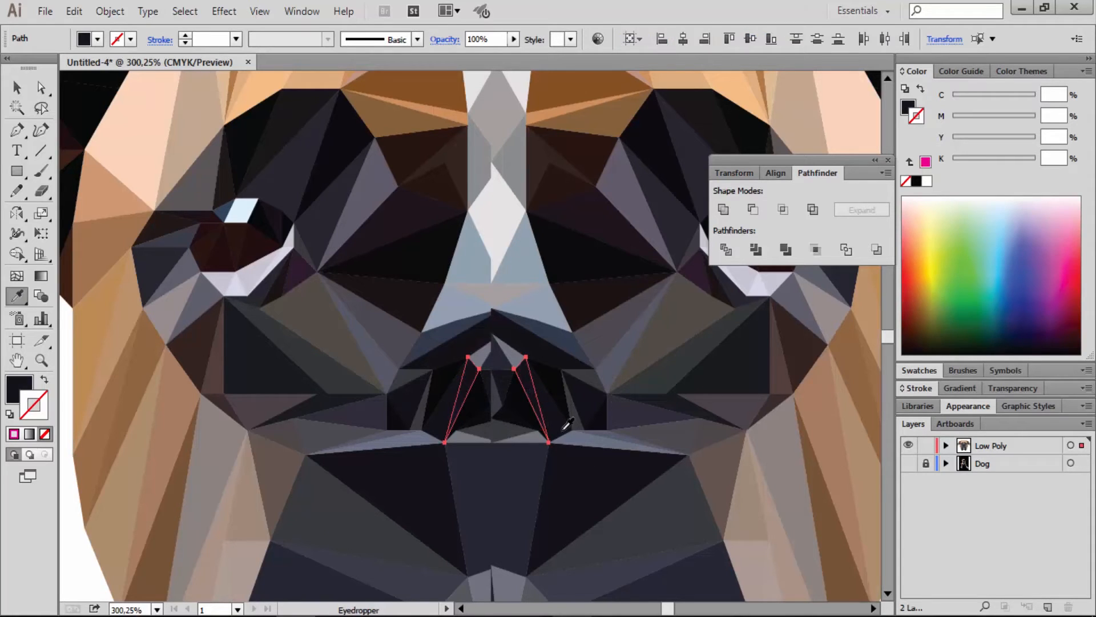
# Recolor the three small gray triangles at the top center of the nose with the black above the eye, and clear the selection
pyautogui.press('a')
pyautogui.click(507, 350)
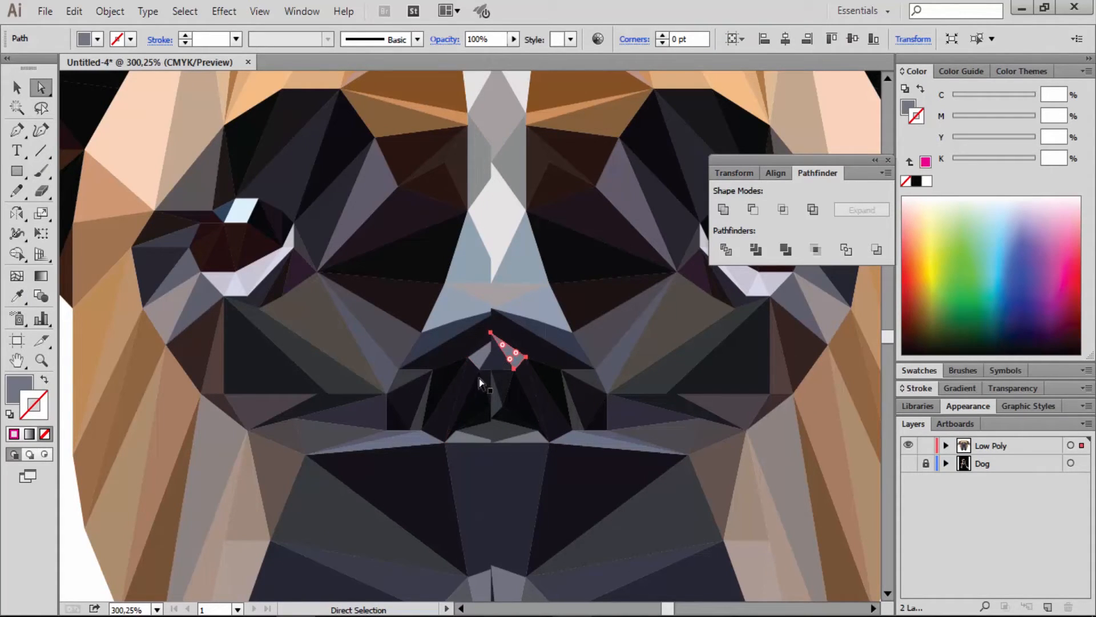
pyautogui.keyDown('shift'); pyautogui.click(481, 361); pyautogui.keyUp('shift')
pyautogui.keyDown('shift'); pyautogui.click(496, 362); pyautogui.keyUp('shift')
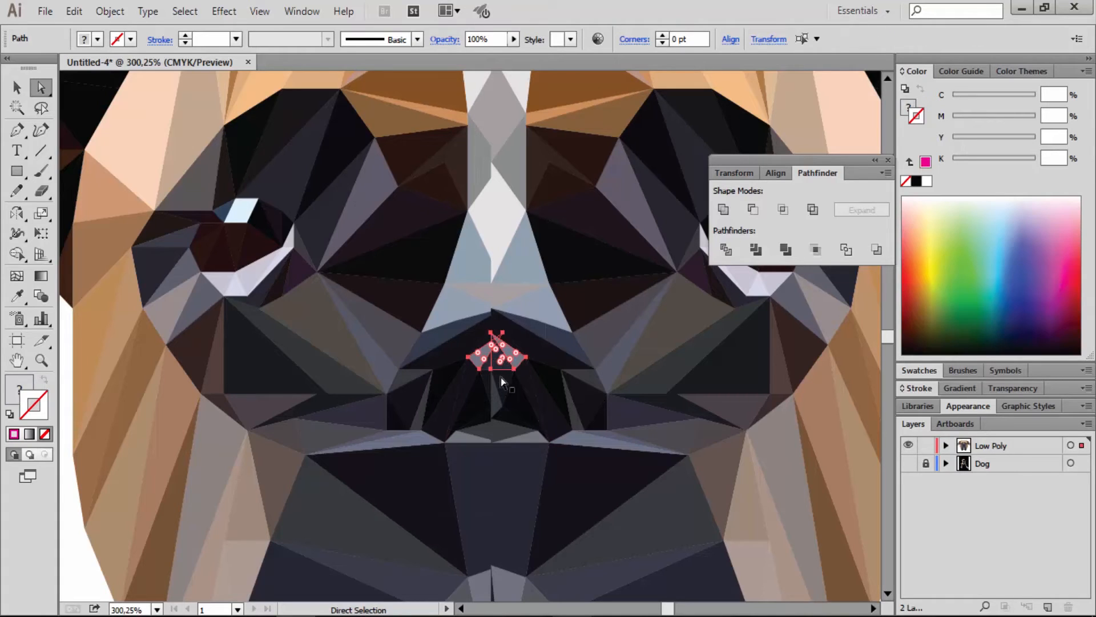
pyautogui.press('i')
pyautogui.click(725, 127)
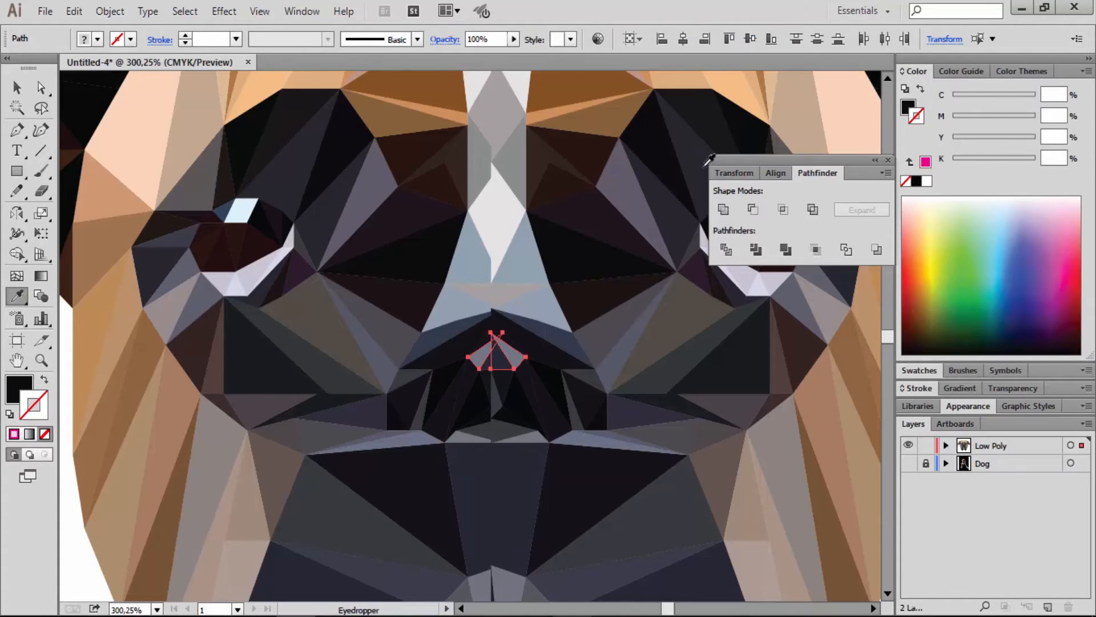
pyautogui.press('a')
pyautogui.click(604, 457)
# Recolor the small center triangle at the top of the nose to match the black triangle beside it
pyautogui.click(494, 364)
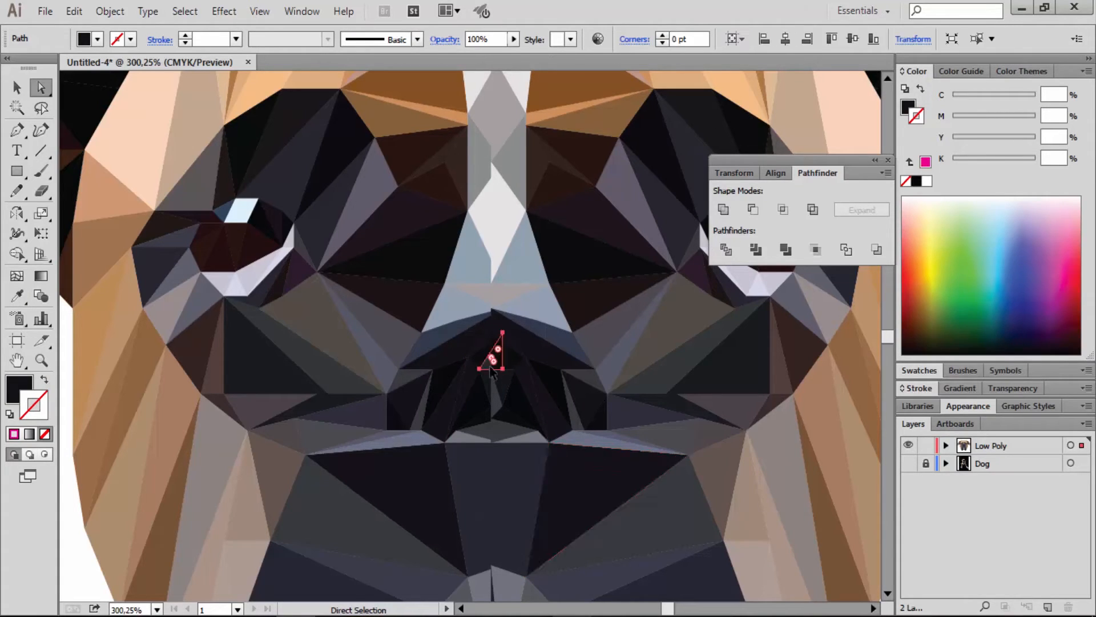
pyautogui.press('i')
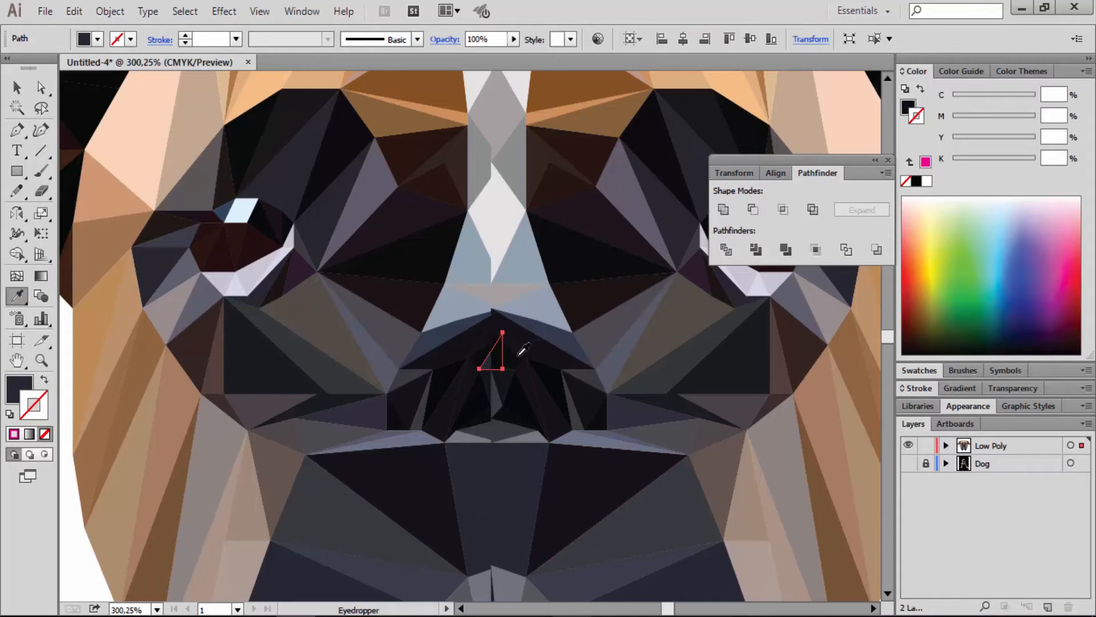
pyautogui.click(521, 353)
pyautogui.press('a')
pyautogui.click(683, 400)
# Inspect the mirrored head as a whole and the nose up close, and clear the selection
pyautogui.press('z')
pyautogui.keyDown('alt'); pyautogui.click(554, 410); pyautogui.keyUp('alt')
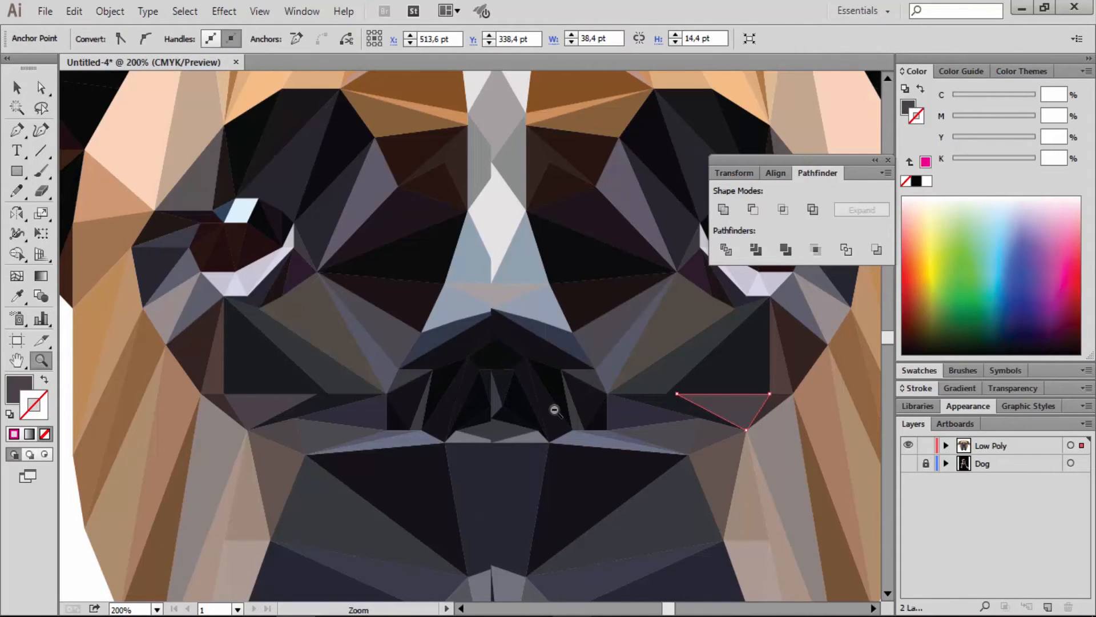
pyautogui.keyDown('alt'); pyautogui.click(532, 401); pyautogui.keyUp('alt')
pyautogui.keyDown('alt'); pyautogui.click(530, 403); pyautogui.keyUp('alt')
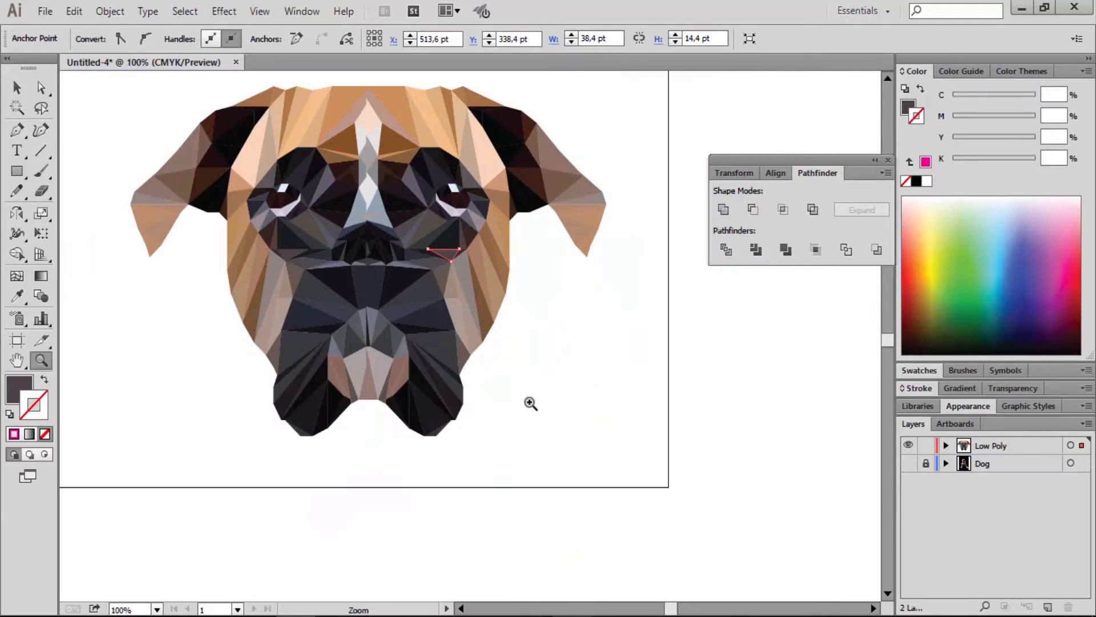
pyautogui.keyDown('alt'); pyautogui.click(530, 403); pyautogui.keyUp('alt')
pyautogui.press('v')
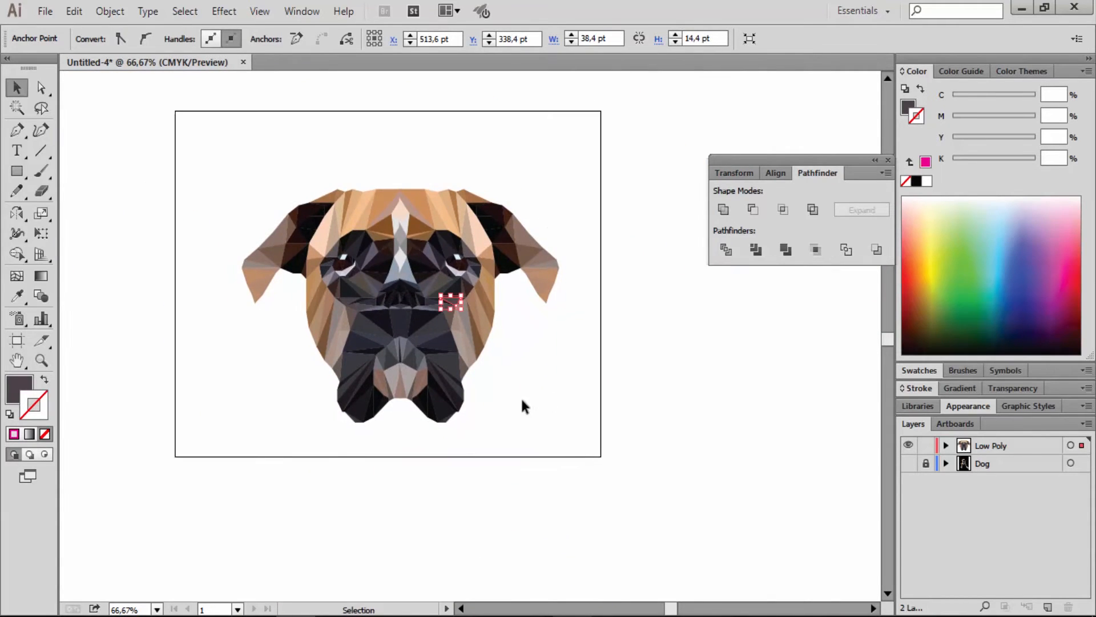
pyautogui.press('z')
pyautogui.moveTo(383, 293); pyautogui.dragTo(447, 310)
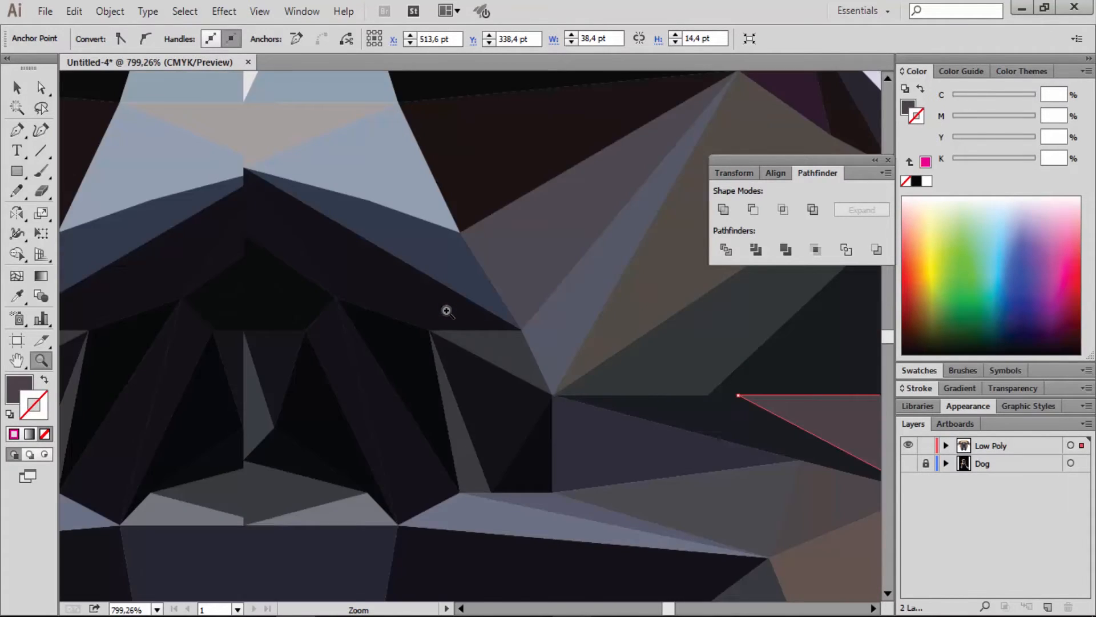
pyautogui.keyDown('alt'); pyautogui.click(453, 349); pyautogui.keyUp('alt')
pyautogui.keyDown('alt'); pyautogui.click(453, 351); pyautogui.keyUp('alt')
pyautogui.keyDown('alt'); pyautogui.click(453, 352); pyautogui.keyUp('alt')
pyautogui.keyDown('alt'); pyautogui.click(454, 354); pyautogui.keyUp('alt')
pyautogui.keyDown('alt'); pyautogui.click(454, 354); pyautogui.keyUp('alt')
pyautogui.keyDown('alt'); pyautogui.click(454, 355); pyautogui.keyUp('alt')
pyautogui.press('v')
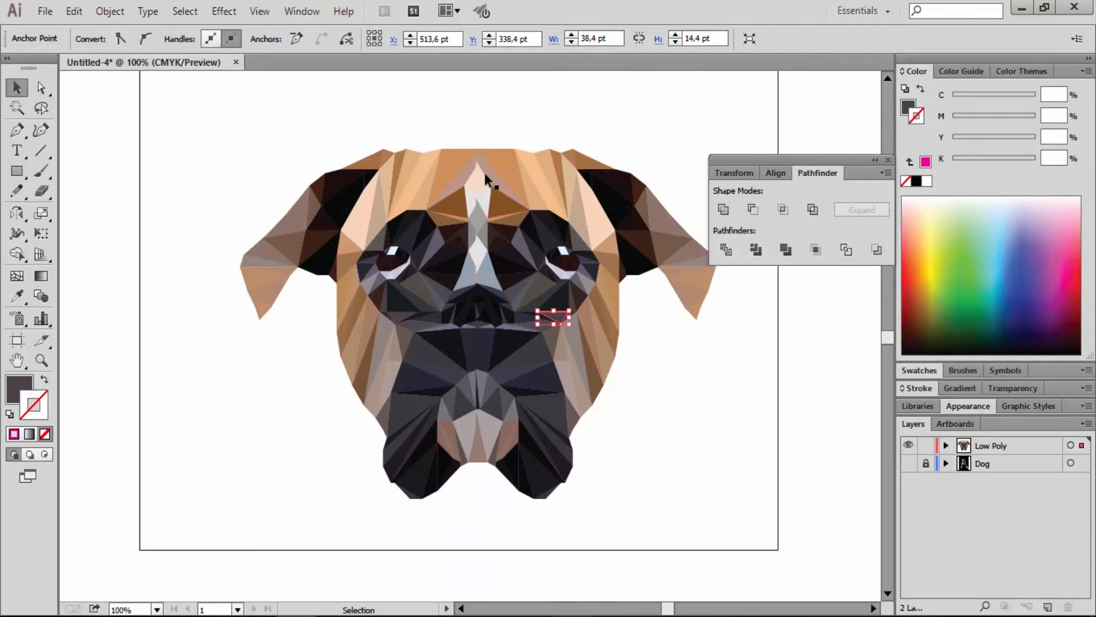
pyautogui.click(484, 172)
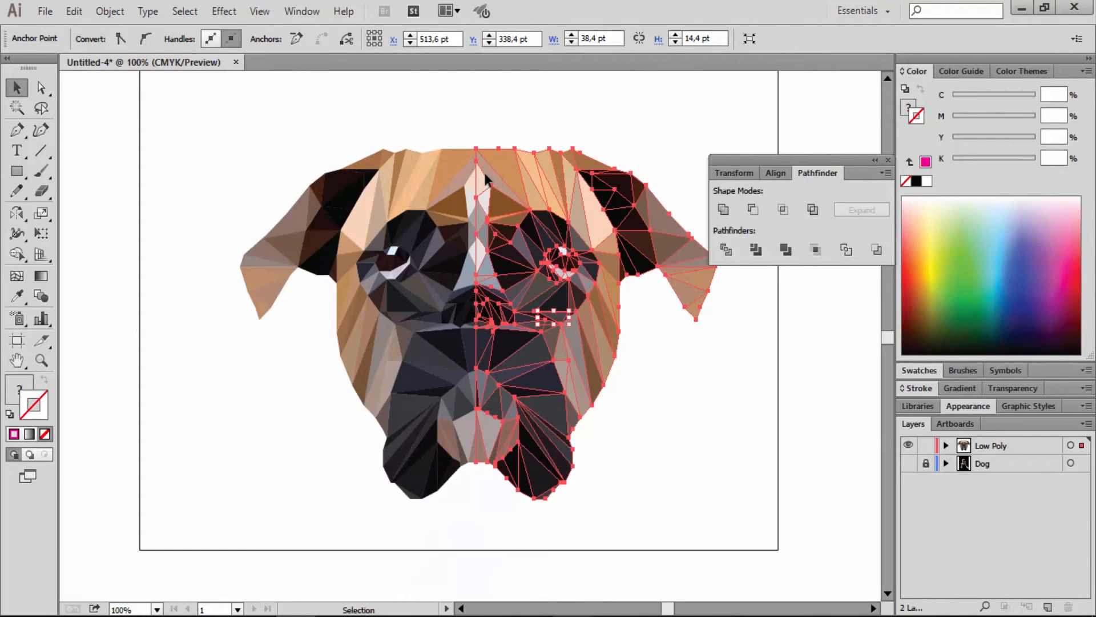
pyautogui.click(530, 101)
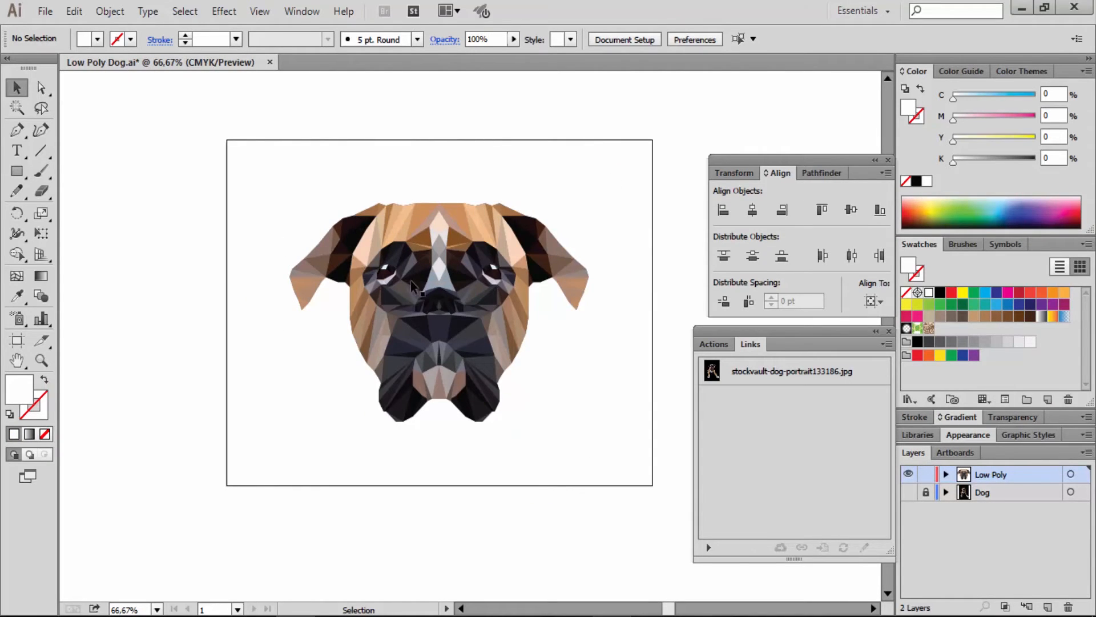
# Examine the face and nose of the finished portrait in Low Poly Dog.ai up close
pyautogui.press('z')
pyautogui.click(472, 280)
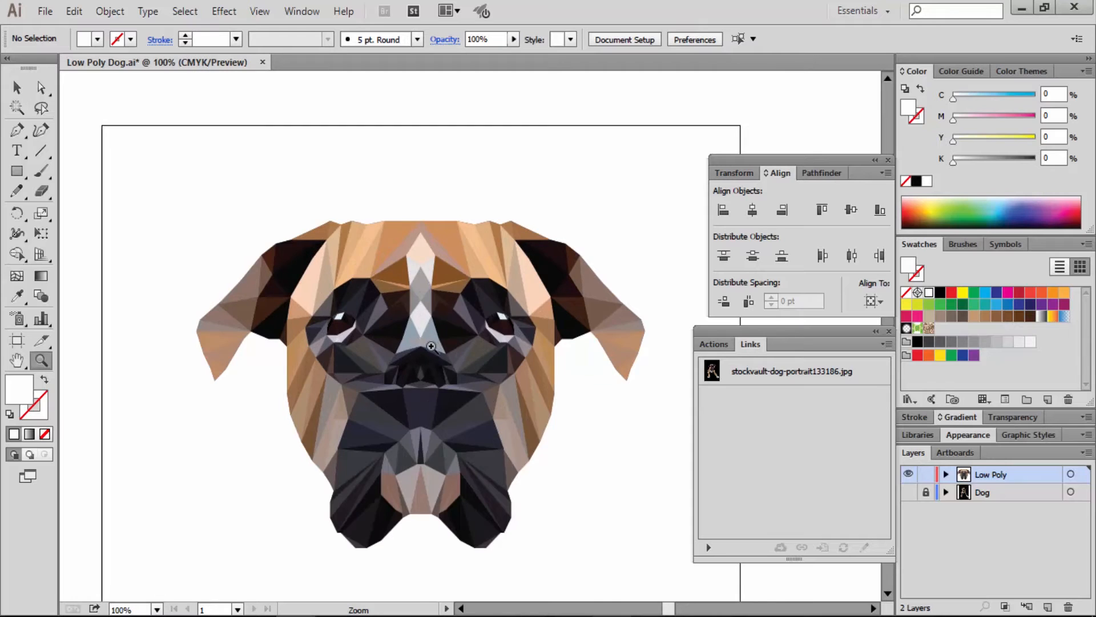
pyautogui.click(433, 345)
pyautogui.press('v')
pyautogui.press('z')
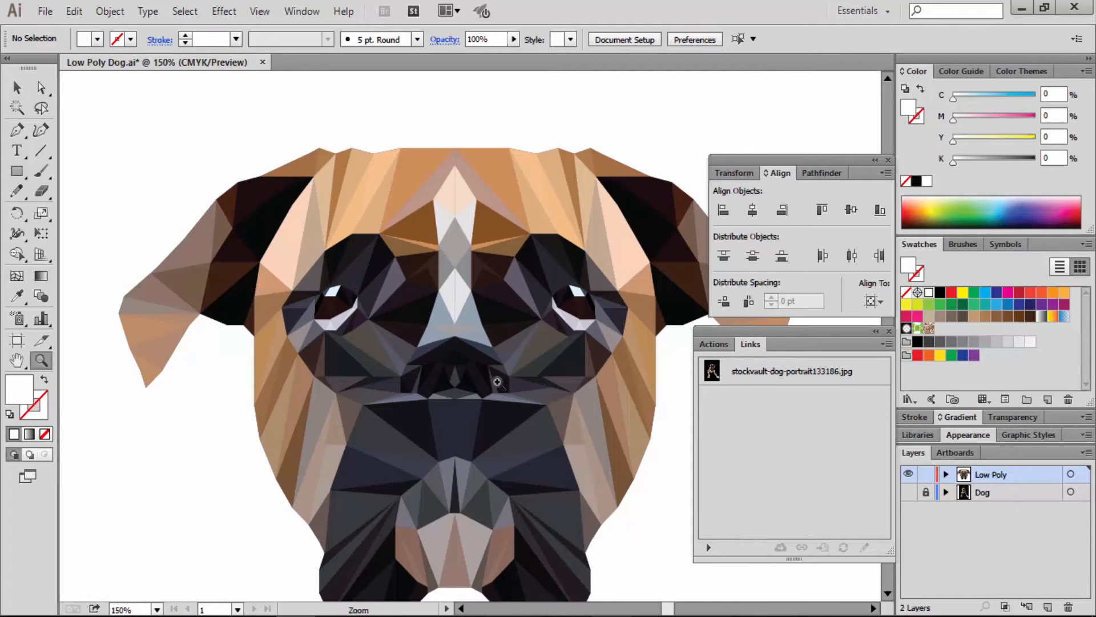
pyautogui.press('v')
pyautogui.press('space')
pyautogui.moveTo(545, 338); pyautogui.dragTo(538, 323)
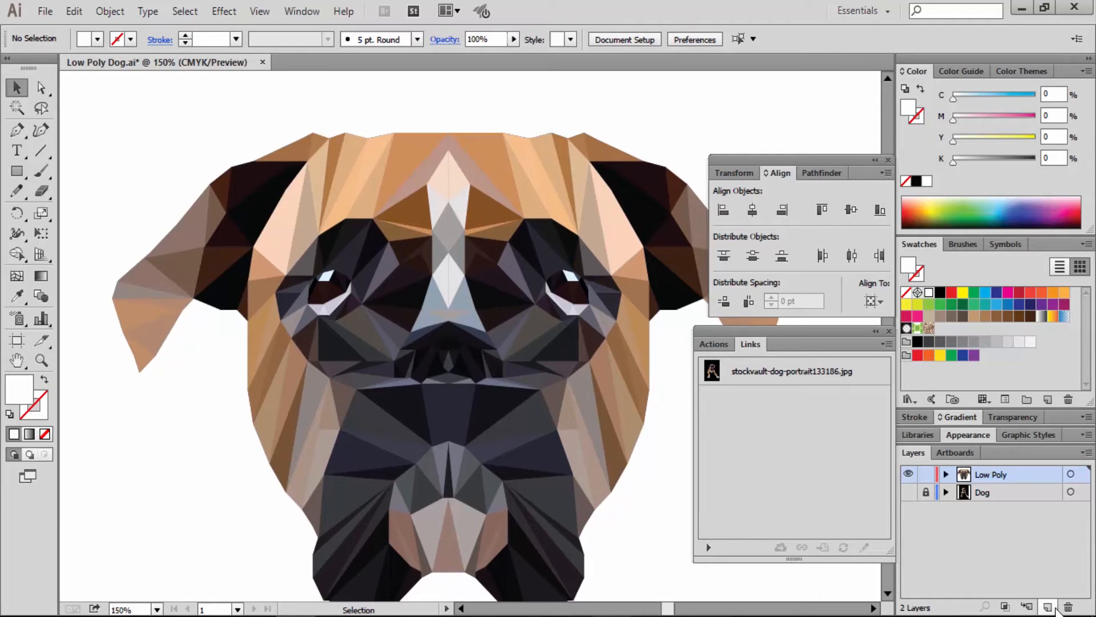
# Add a layer named Eyes above the Low Poly layer and lock the Low Poly layer
pyautogui.click(1048, 607)
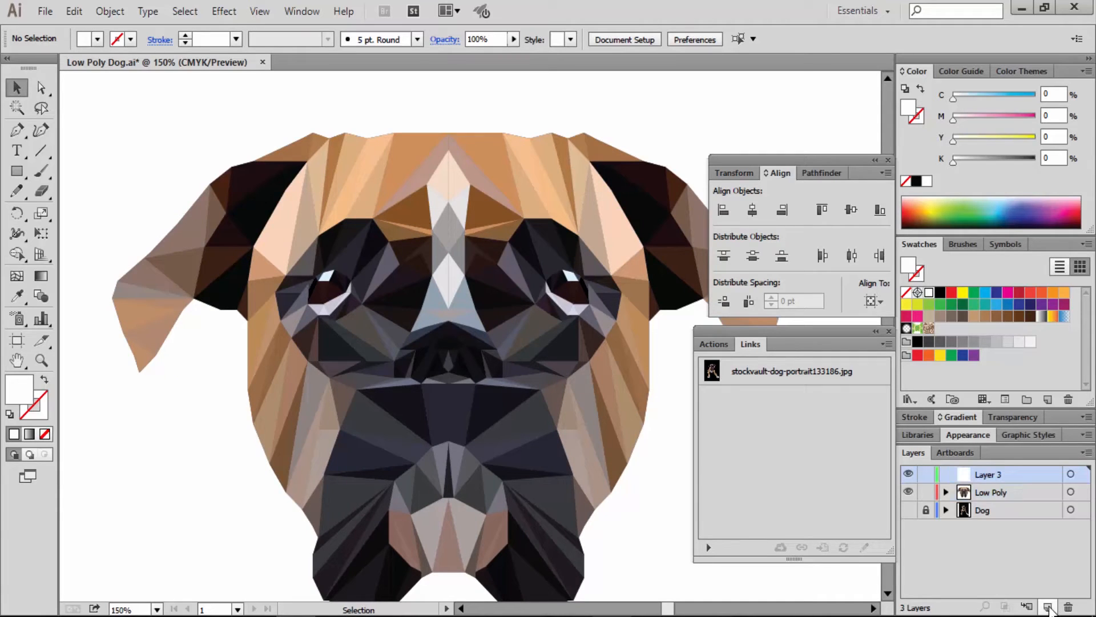
pyautogui.doubleClick(992, 476)
pyautogui.write('eY')
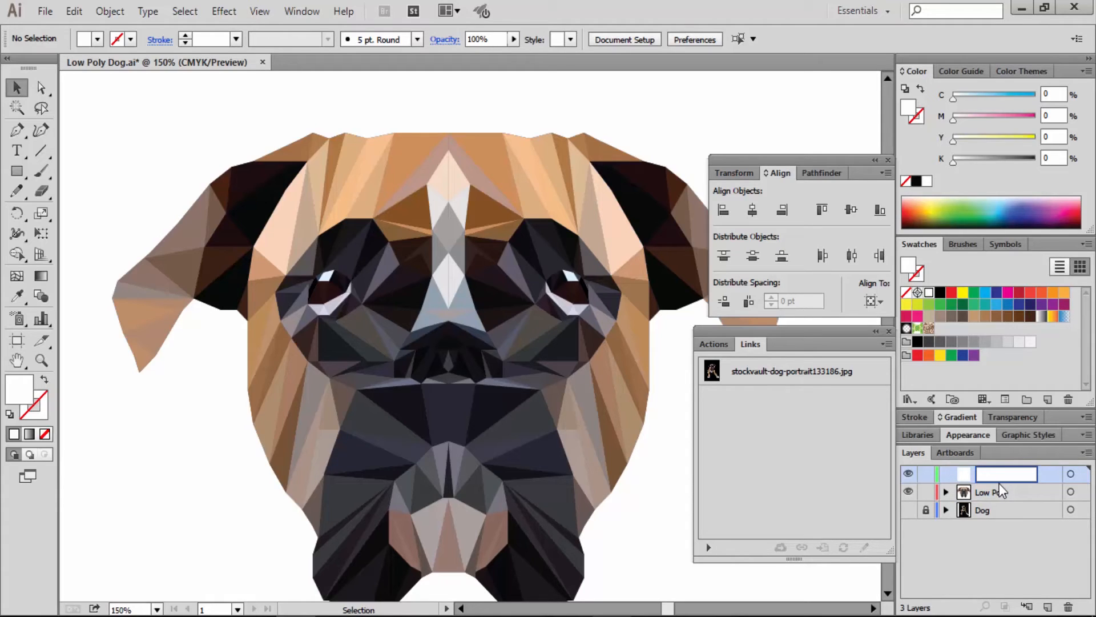
pyautogui.write('es')
pyautogui.click(999, 495)
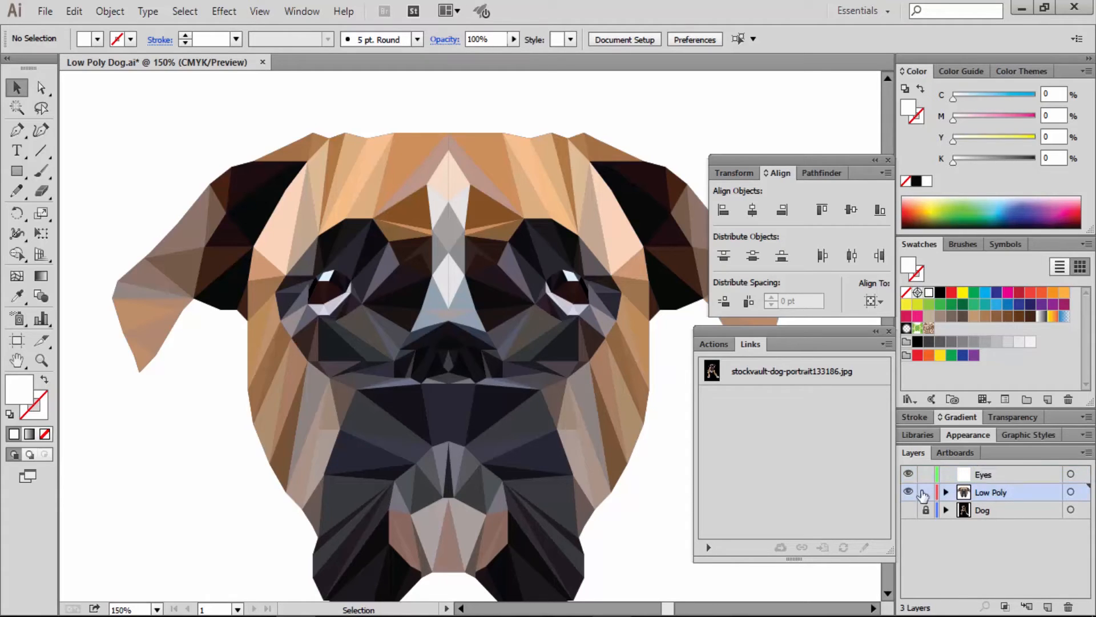
pyautogui.click(926, 492)
# Draw a white ellipse with no stroke over the dog's left-hand eye on the Eyes layer, just covering the low-poly eye
pyautogui.press('z')
pyautogui.moveTo(266, 229); pyautogui.dragTo(410, 353)
pyautogui.keyDown('alt'); pyautogui.click(410, 354); pyautogui.keyUp('alt')
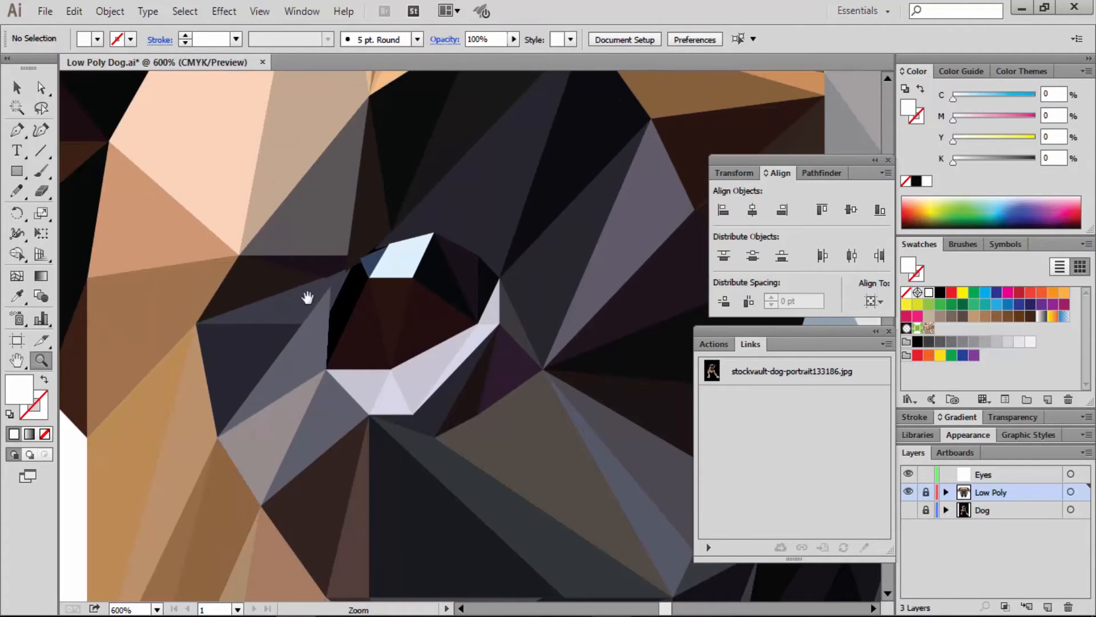
pyautogui.moveTo(307, 297); pyautogui.dragTo(269, 281)
pyautogui.click(17, 171)
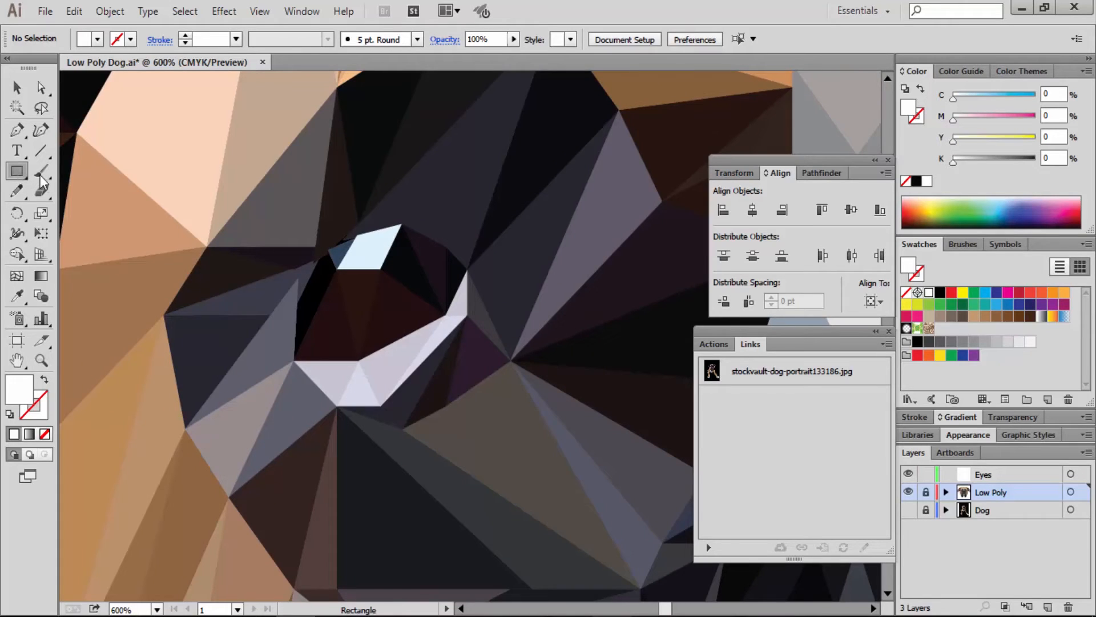
pyautogui.moveTo(18, 171); pyautogui.dragTo(114, 209)
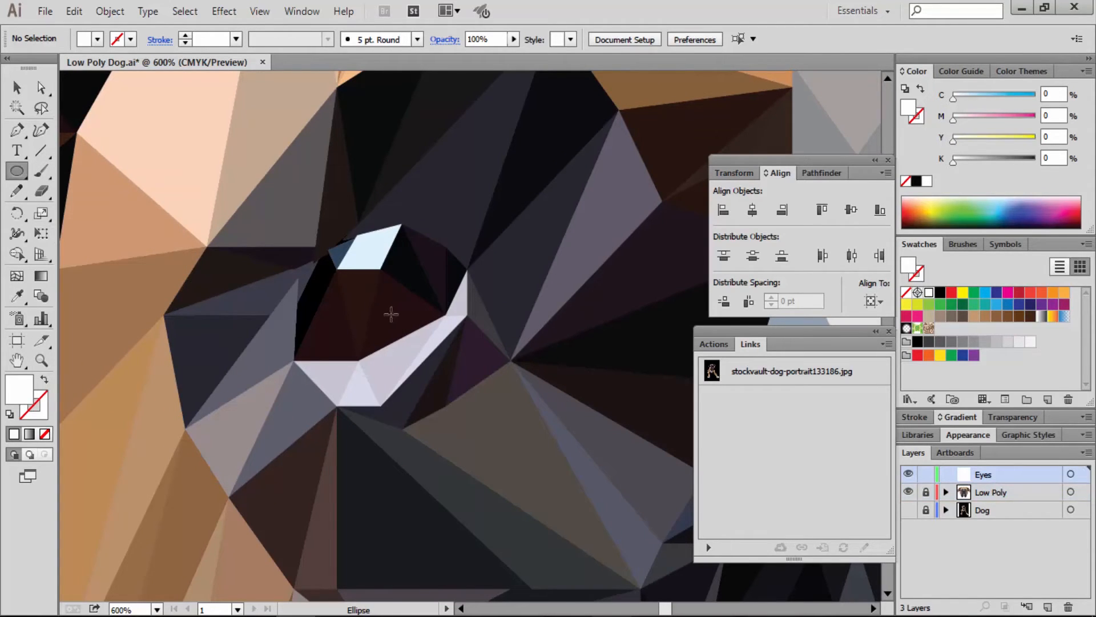
pyautogui.moveTo(383, 312); pyautogui.dragTo(288, 219)
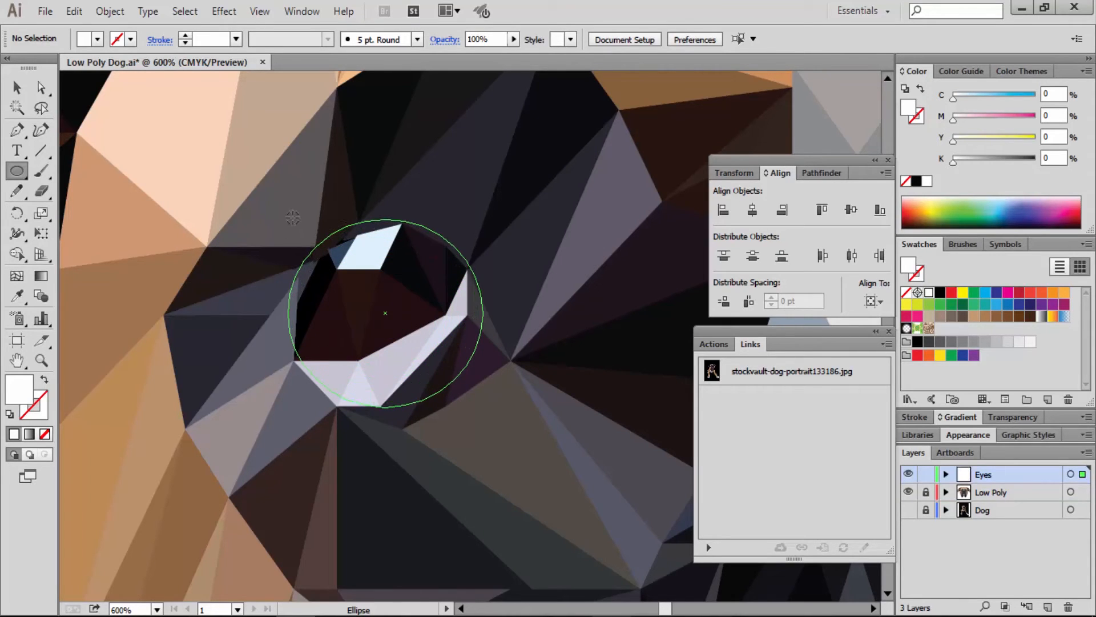
# Rotate the white eye ellipse slightly counterclockwise, fit it to the eye, and stack two copies offset toward its upper left
pyautogui.press('v')
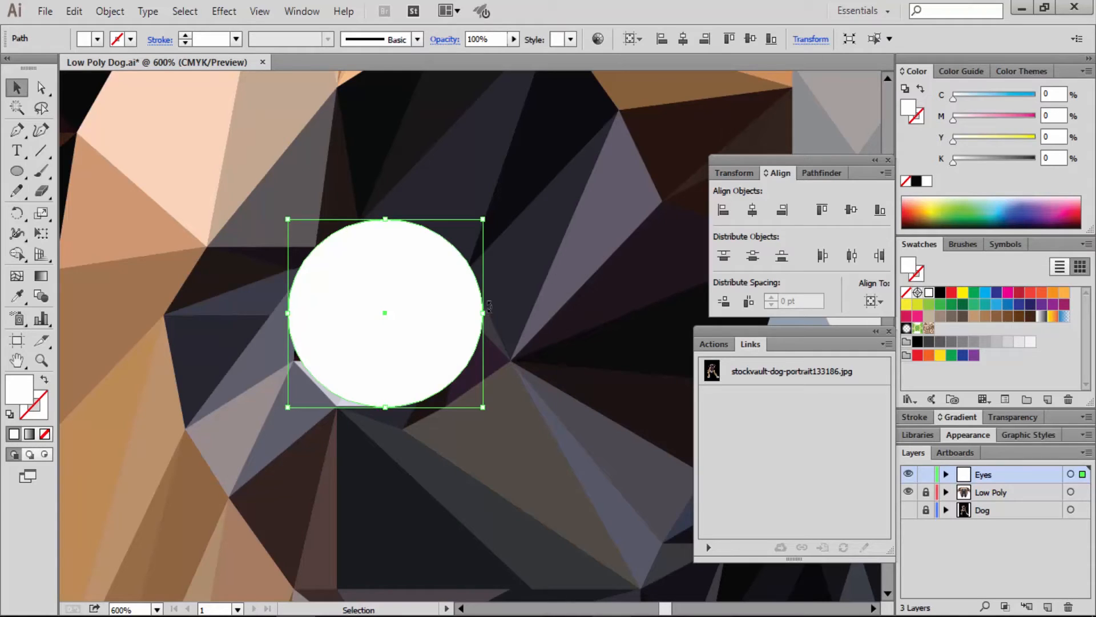
pyautogui.moveTo(489, 307); pyautogui.dragTo(461, 302)
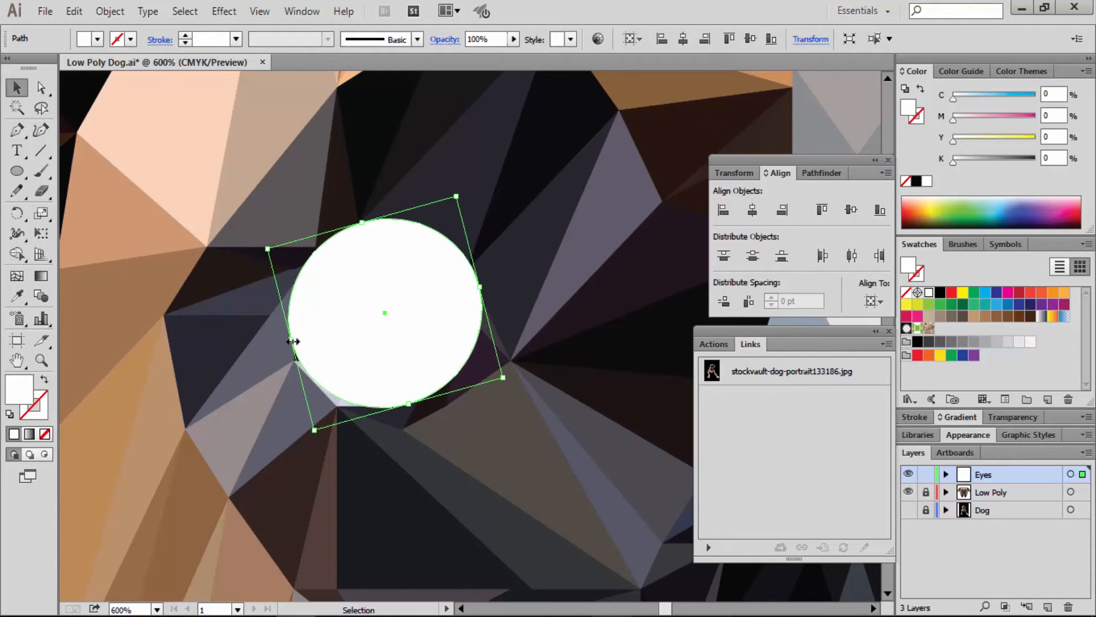
pyautogui.moveTo(293, 342); pyautogui.dragTo(286, 341)
pyautogui.moveTo(376, 318)
pyautogui.mouseDown()
pyautogui.moveTo(422, 324)
pyautogui.moveTo(409, 276)
pyautogui.moveTo(431, 300)
pyautogui.moveTo(428, 277)
pyautogui.moveTo(445, 309)
pyautogui.mouseUp()
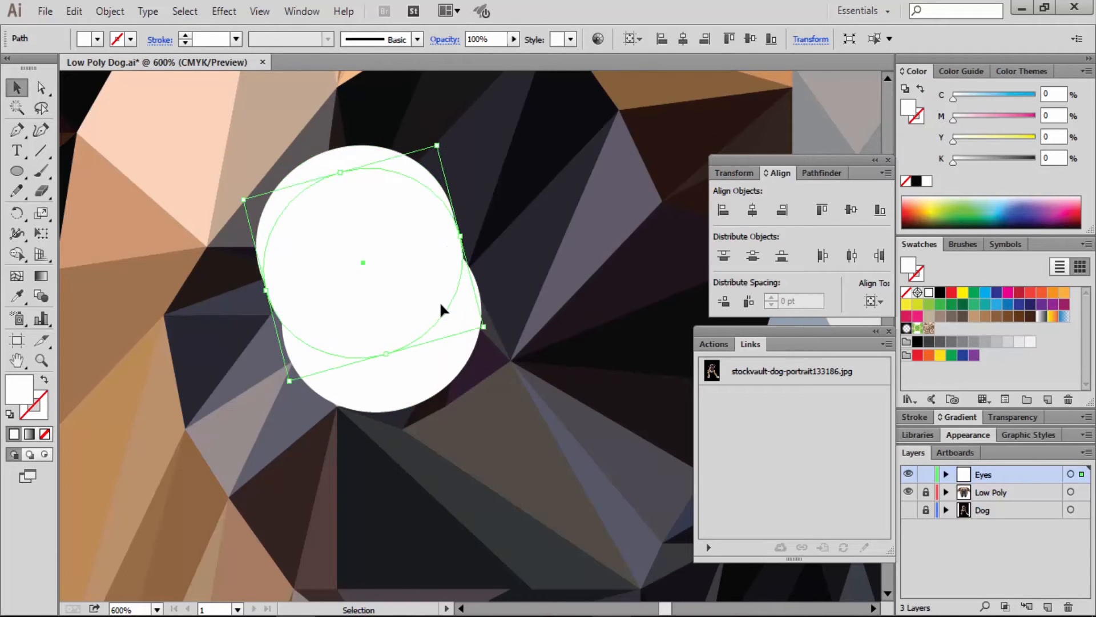
# Recolor the middle eye ellipse with the dark brown sampled from the triangle below the eye
pyautogui.press('i')
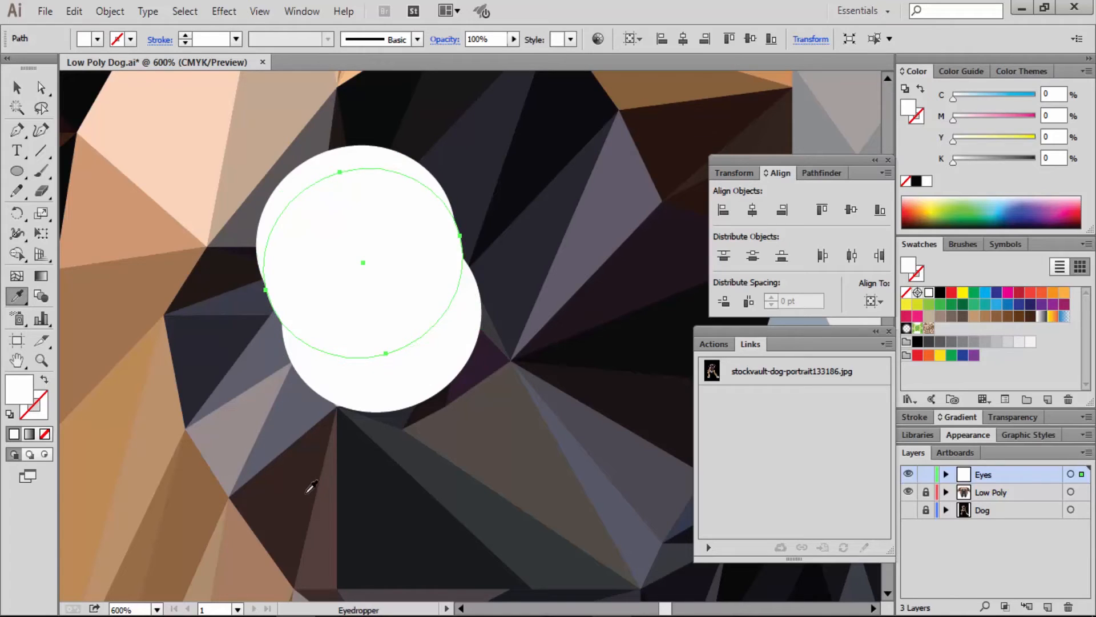
pyautogui.click(692, 139)
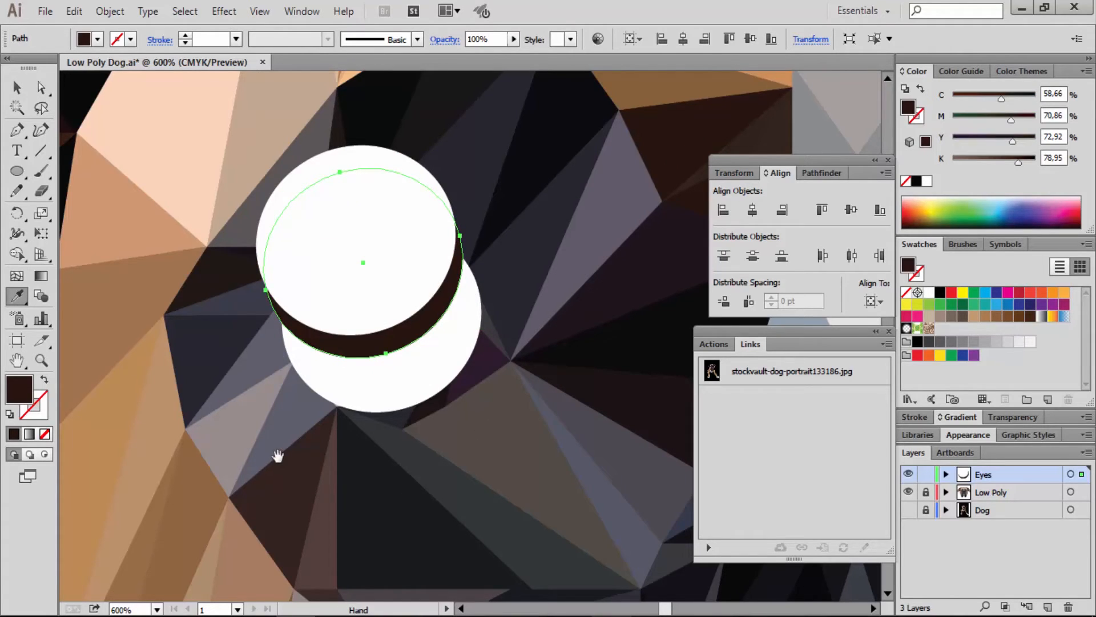
pyautogui.moveTo(276, 453); pyautogui.dragTo(346, 467)
pyautogui.click(356, 451)
pyautogui.press('v')
# Recolor the topmost eye ellipse with the near-black sampled from the triangle above the eye, and clear the selection
pyautogui.click(446, 282)
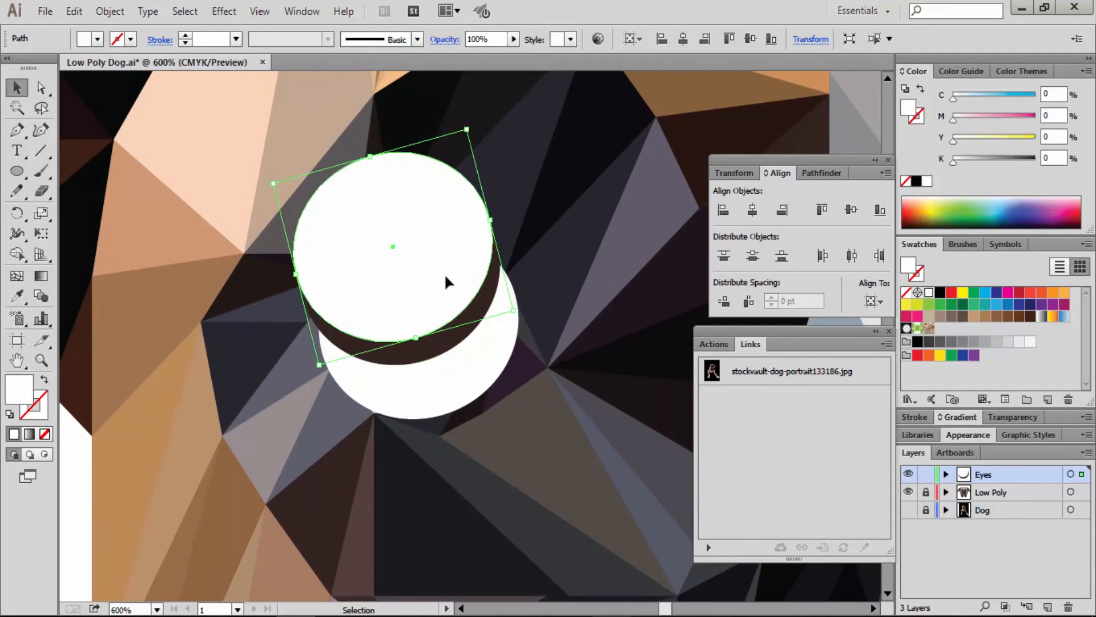
pyautogui.press('i')
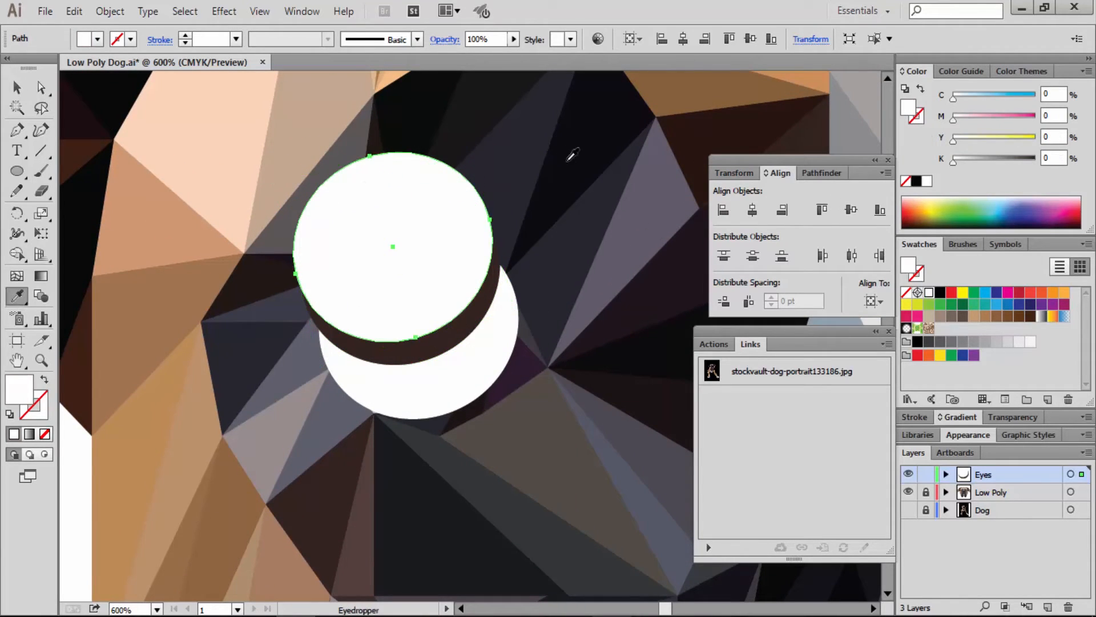
pyautogui.click(573, 154)
pyautogui.press('v')
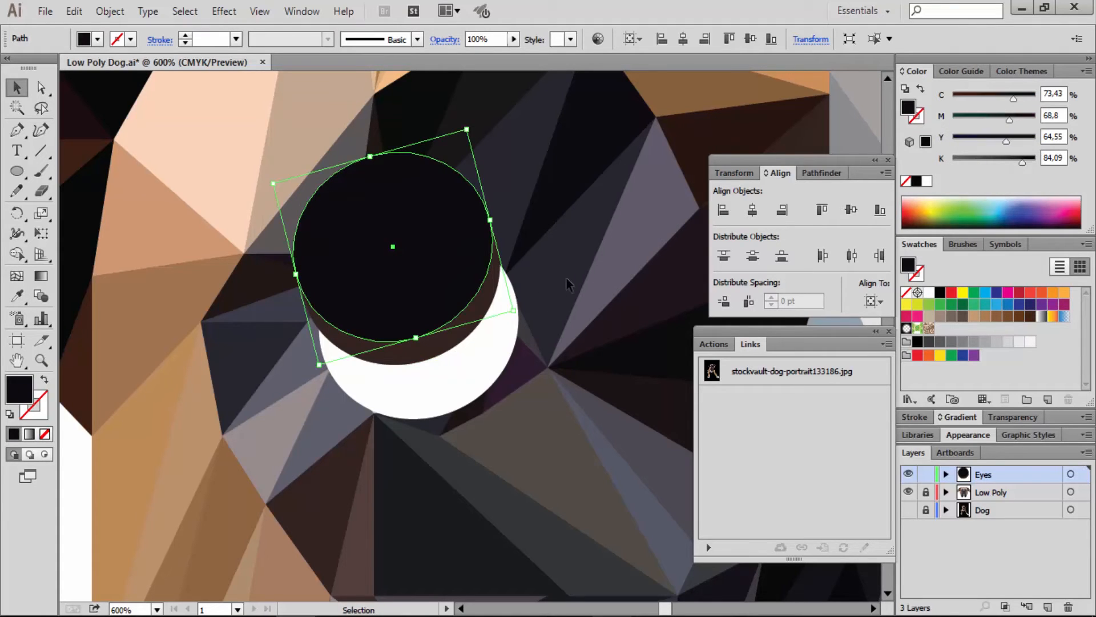
pyautogui.click(531, 298)
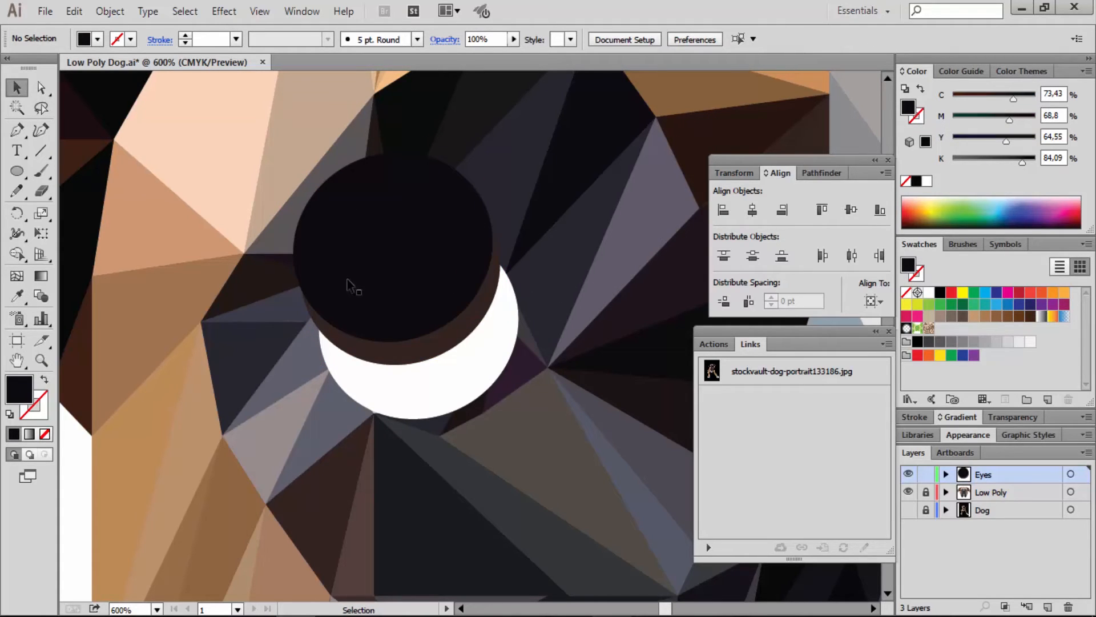
# Split the three overlapping eye ellipses into separate pieces with the Pathfinder Divide operation, and clear the selection
pyautogui.click(408, 318)
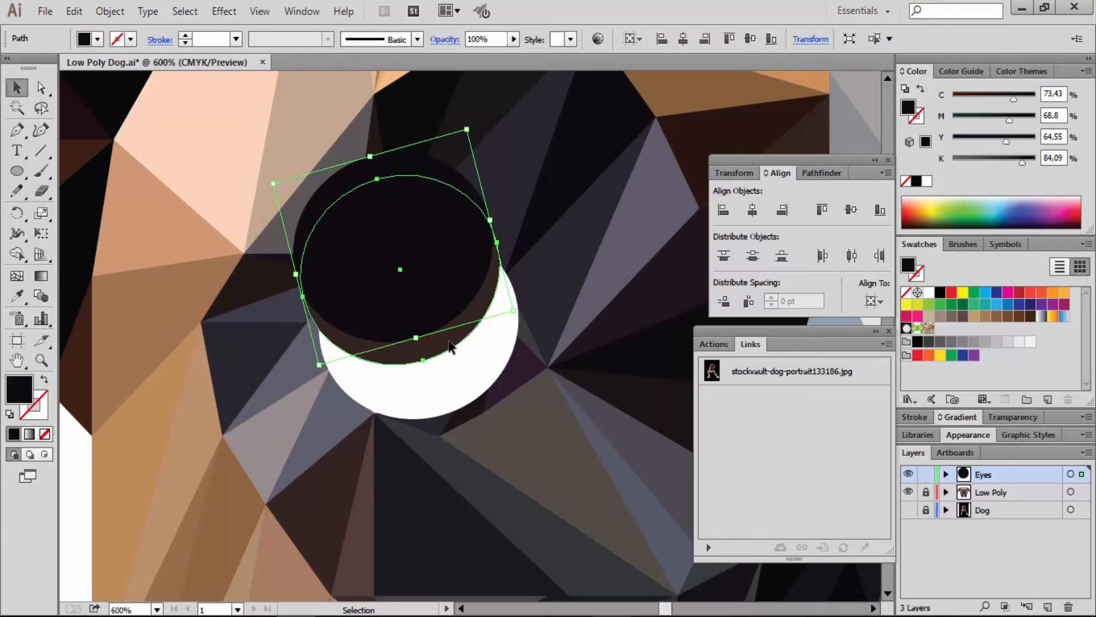
pyautogui.click(454, 283)
pyautogui.keyDown('shift'); pyautogui.click(464, 341); pyautogui.keyUp('shift')
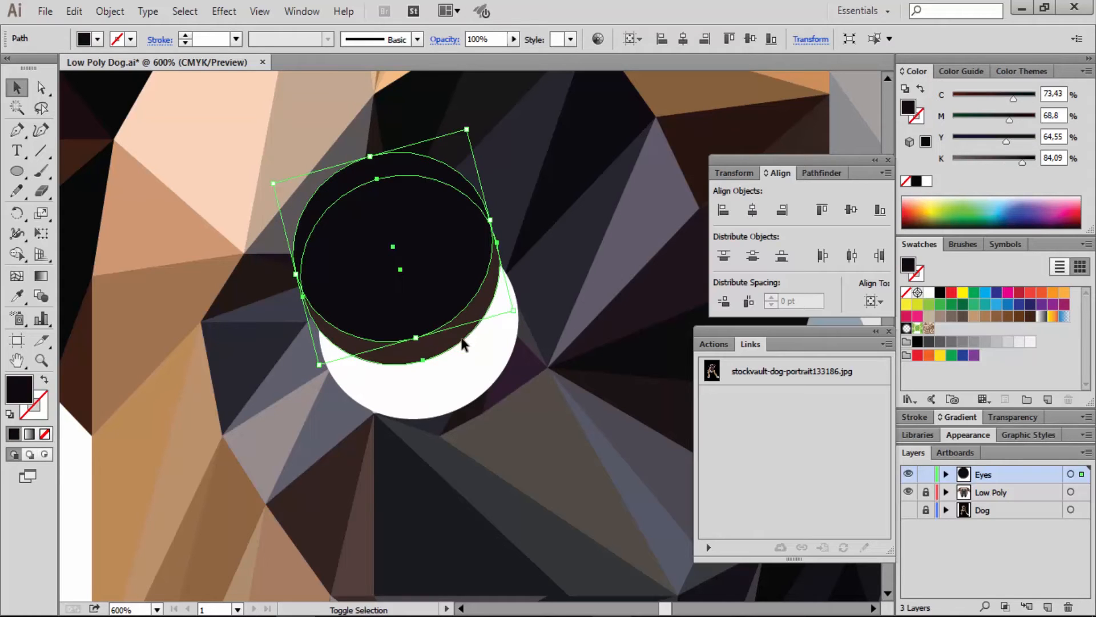
pyautogui.keyDown('shift'); pyautogui.click(477, 386); pyautogui.keyUp('shift')
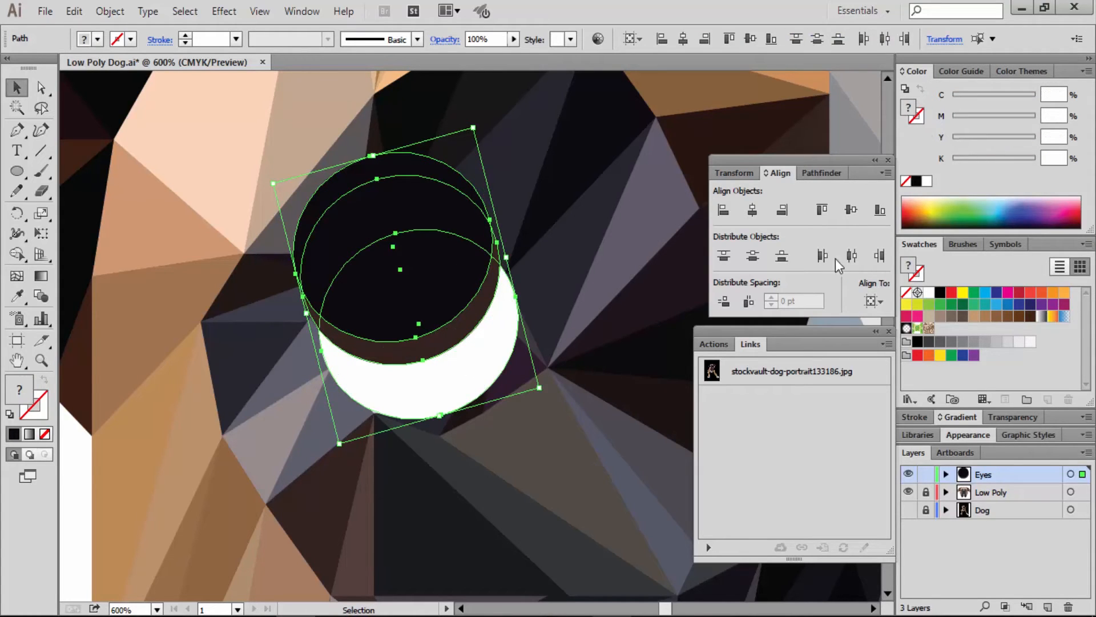
pyautogui.click(825, 175)
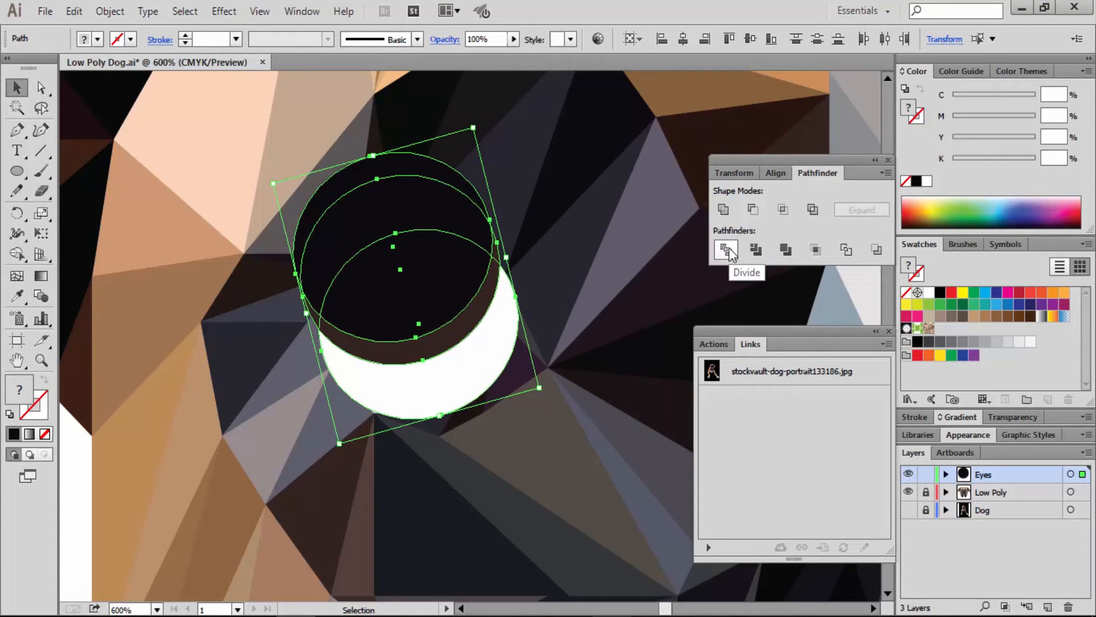
pyautogui.click(726, 249)
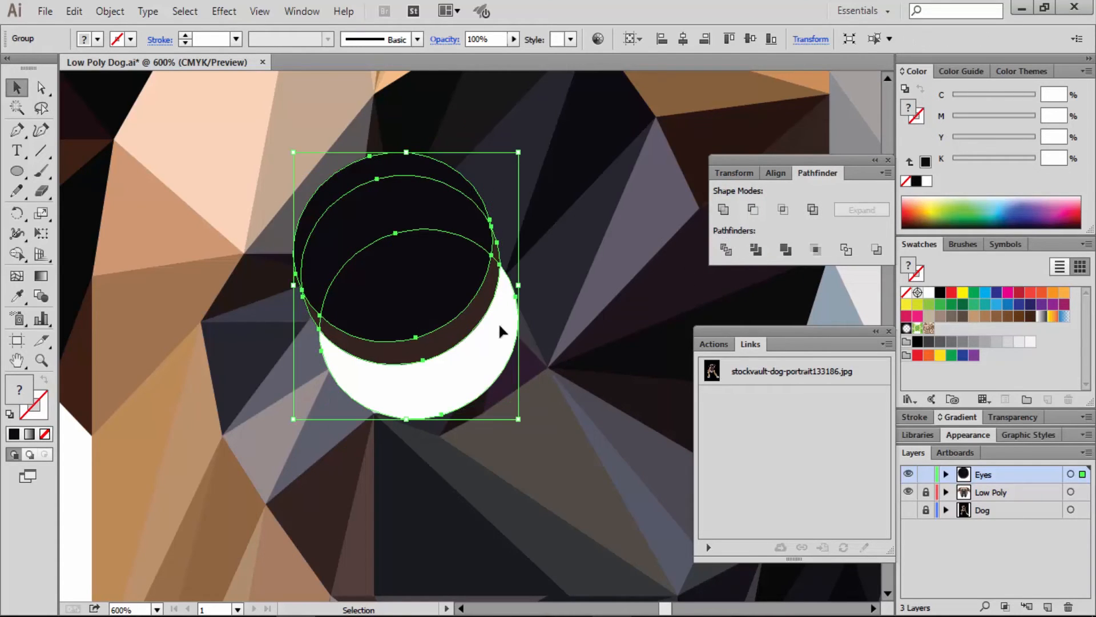
pyautogui.click(549, 277)
# Delete the black and brown pieces that extend beyond the outline of the white eyeball
pyautogui.press('a')
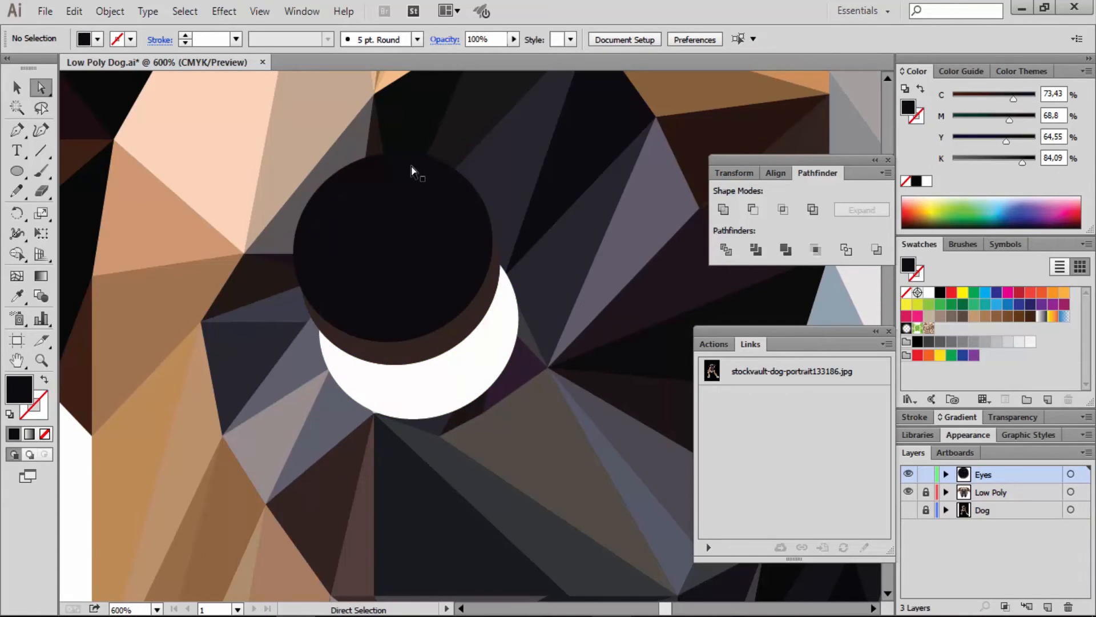
pyautogui.click(411, 183)
pyautogui.press('Delete')
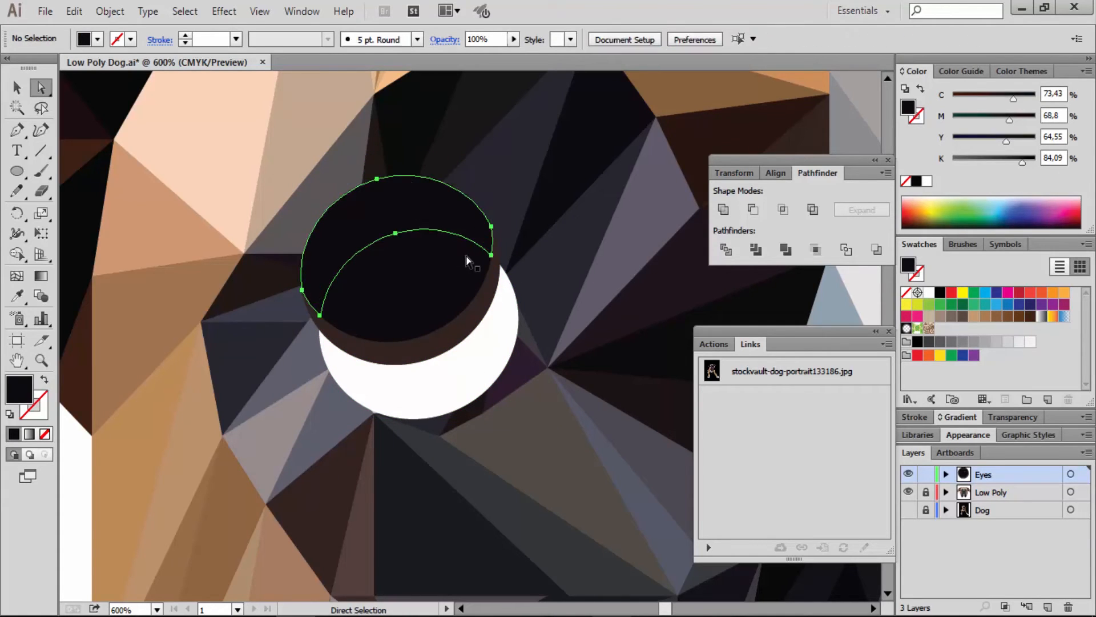
pyautogui.click(494, 246)
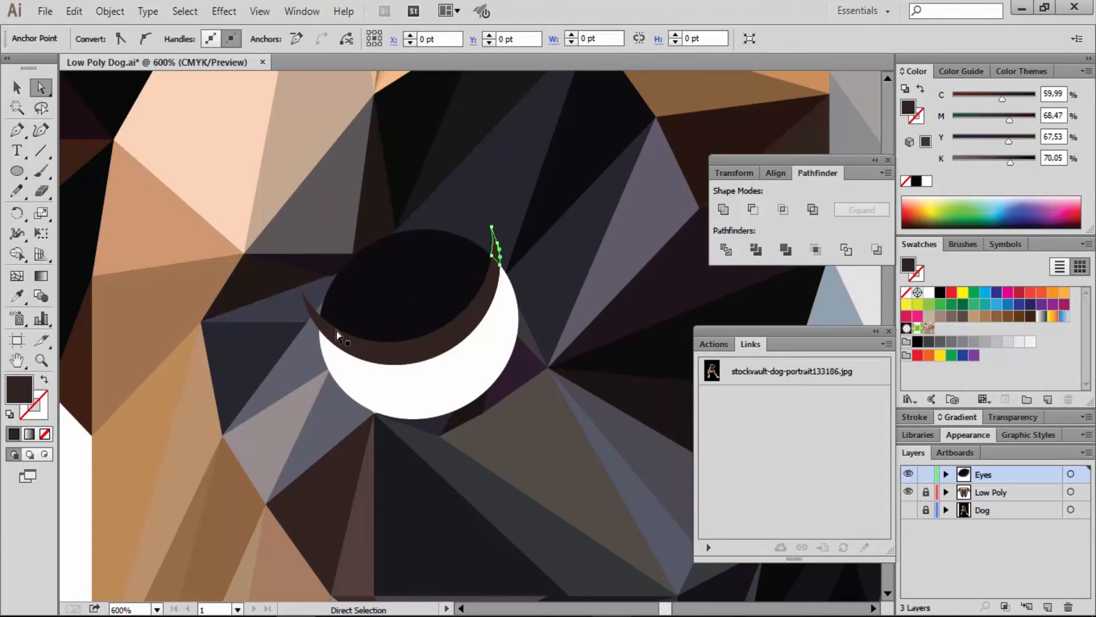
pyautogui.press('Delete')
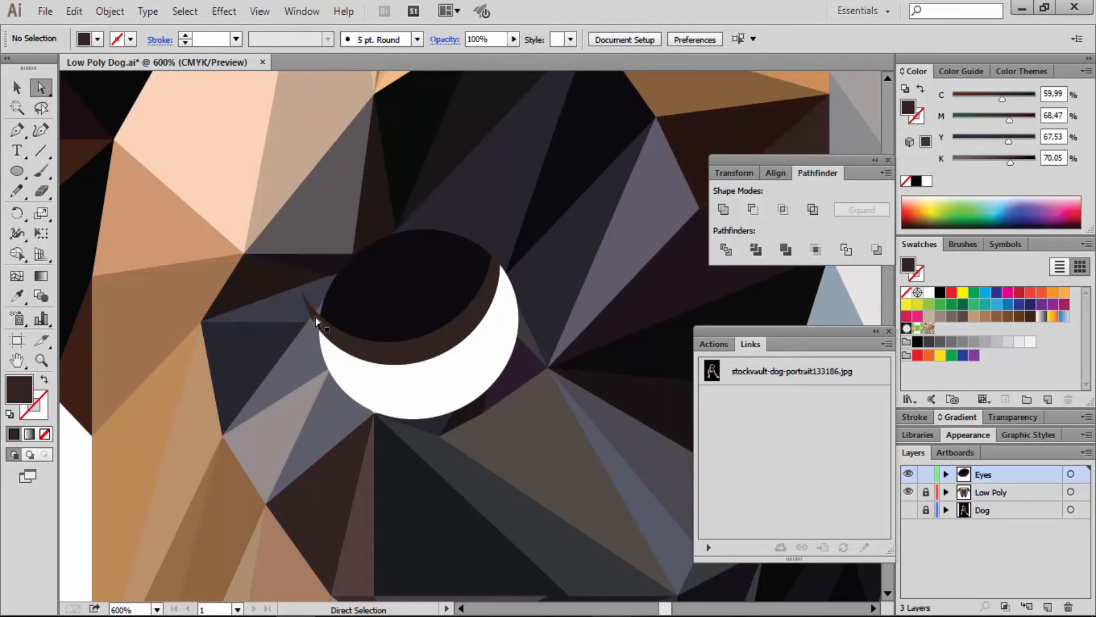
pyautogui.click(316, 320)
pyautogui.press('Delete')
# Draw a small circular highlight near the top of the black pupil, fill it with the eyeball's white, and adjust its position
pyautogui.press('z')
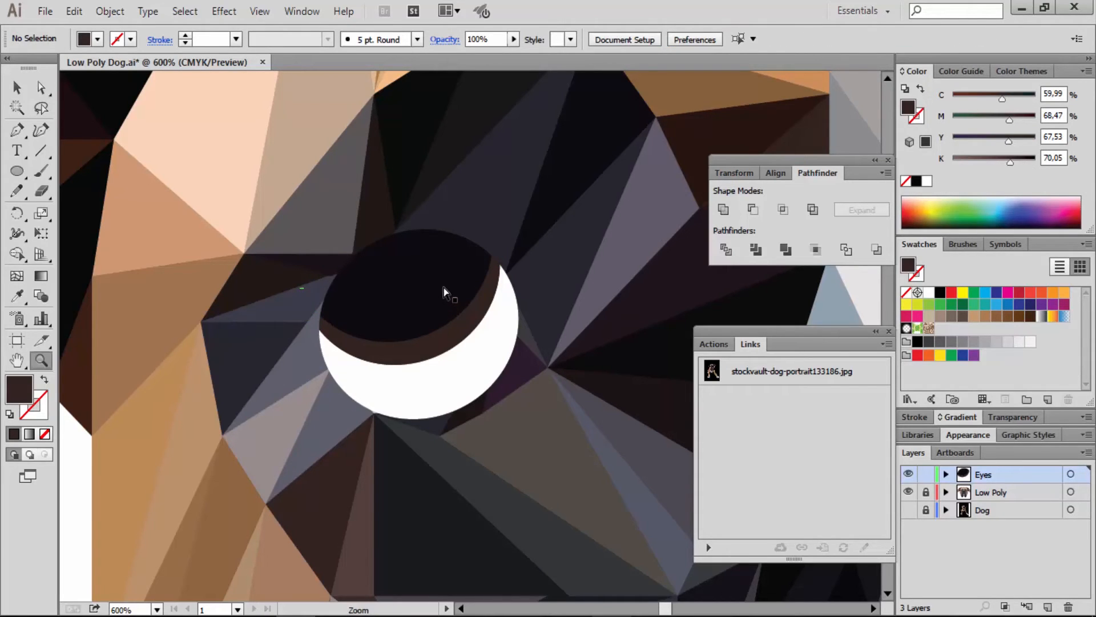
pyautogui.press('v')
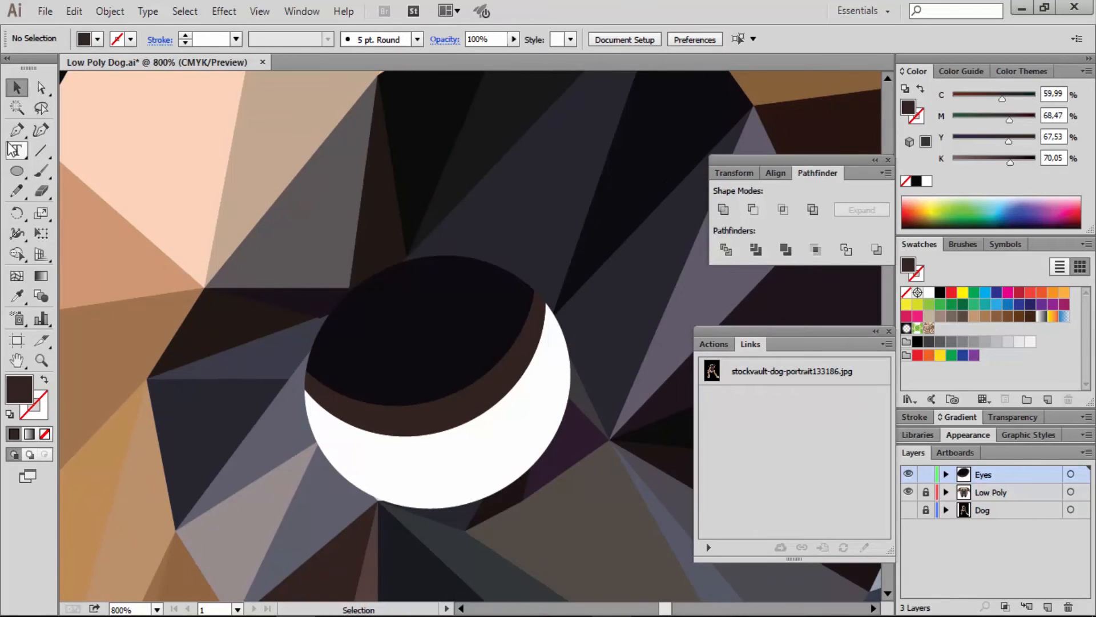
pyautogui.click(14, 170)
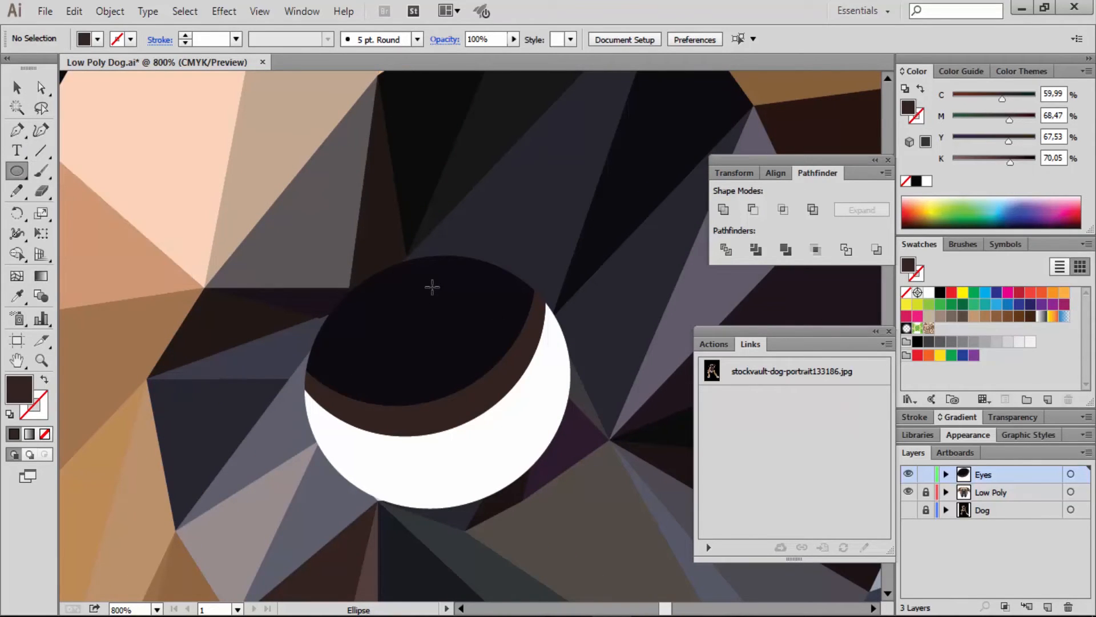
pyautogui.moveTo(430, 291); pyautogui.dragTo(422, 280)
pyautogui.press('v')
pyautogui.press('i')
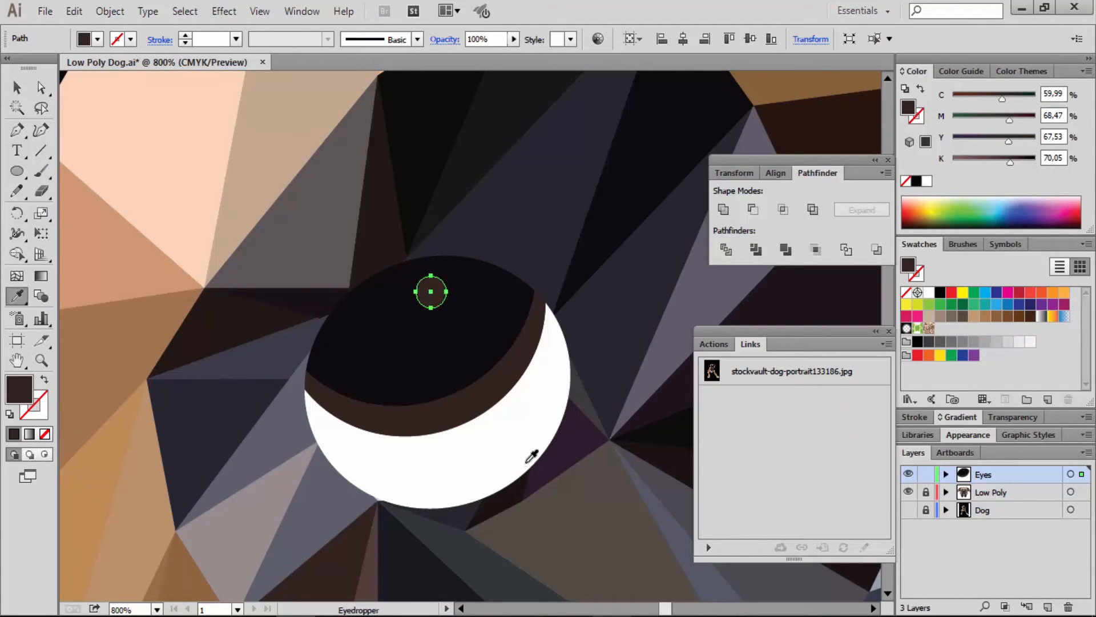
pyautogui.click(520, 439)
pyautogui.press('v')
pyautogui.moveTo(433, 307); pyautogui.dragTo(420, 303)
# Check the new eye against the whole head and shift its white highlight slightly toward the lower left of the pupil
pyautogui.press('z')
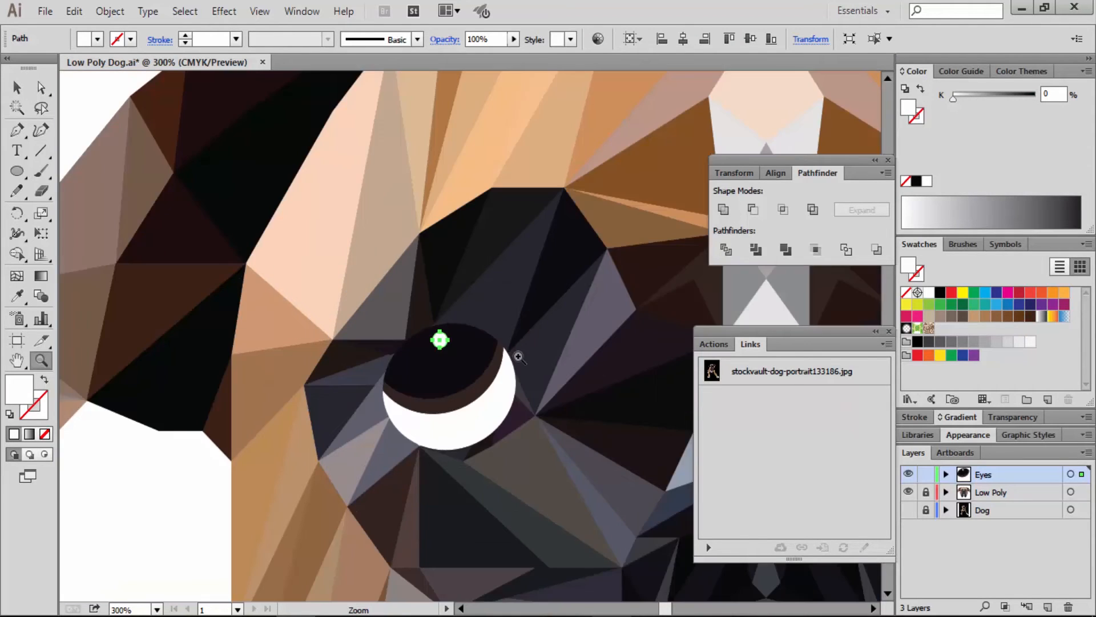
pyautogui.keyDown('alt'); pyautogui.click(501, 336); pyautogui.keyUp('alt')
pyautogui.keyDown('alt'); pyautogui.click(532, 386); pyautogui.keyUp('alt')
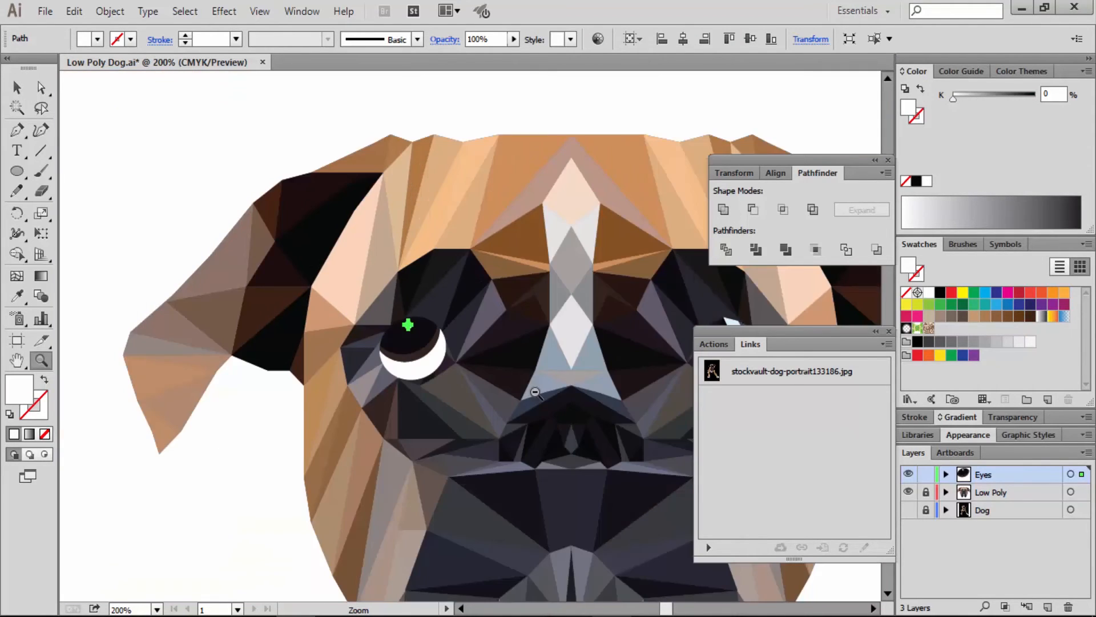
pyautogui.keyDown('alt'); pyautogui.click(535, 392); pyautogui.keyUp('alt')
pyautogui.hotkey('ctrl', '1')
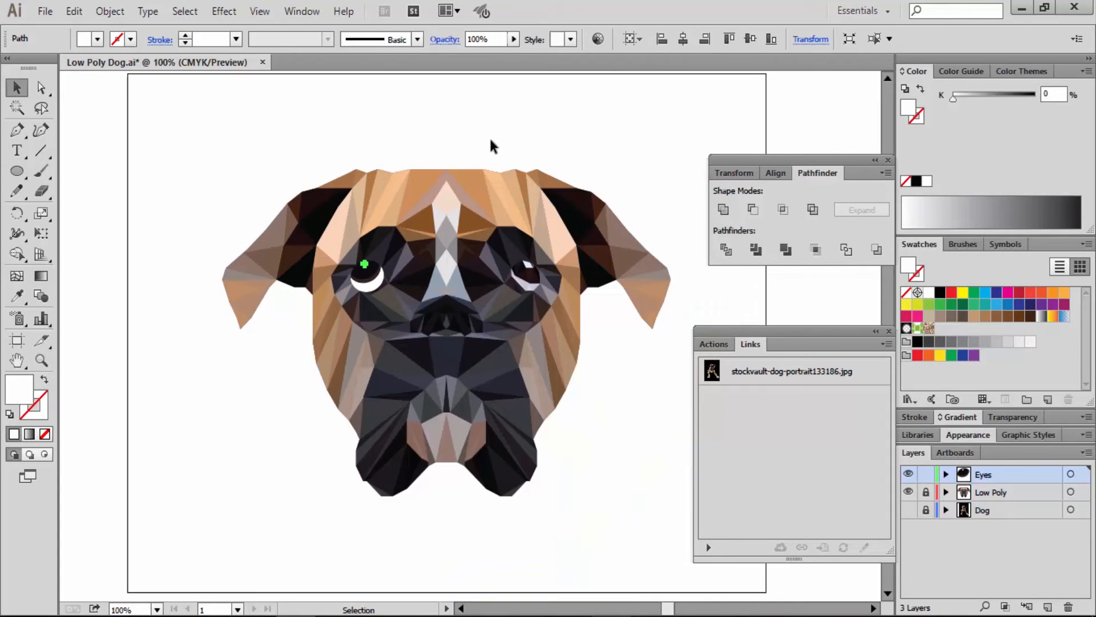
pyautogui.click(492, 146)
pyautogui.moveTo(344, 226); pyautogui.dragTo(420, 342)
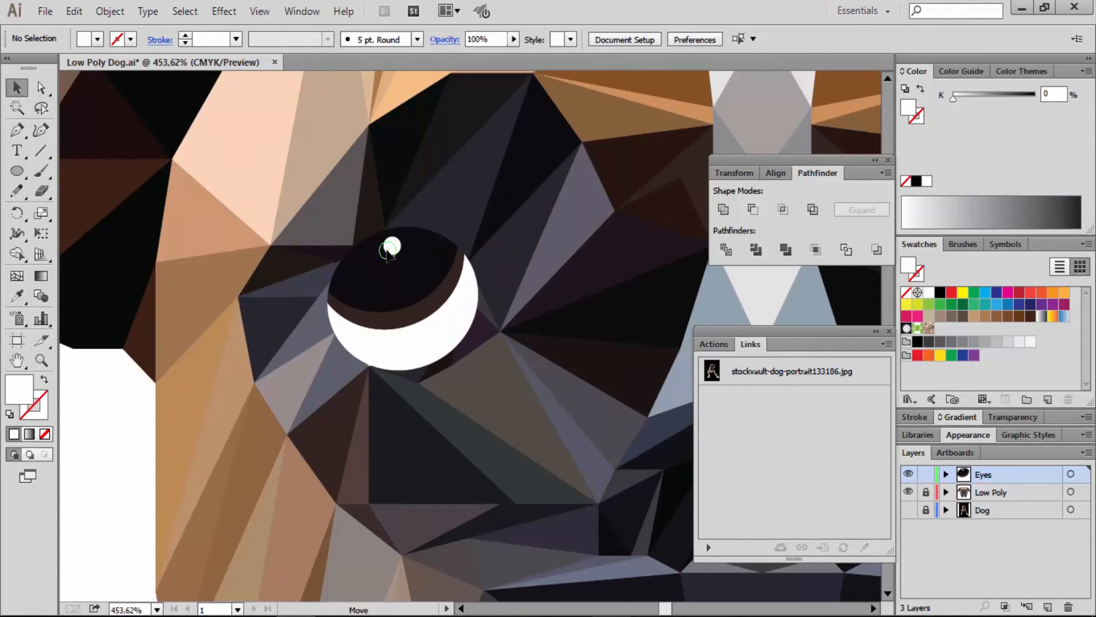
pyautogui.click(392, 252)
pyautogui.hotkey('ctrl', 'alt', 'space')
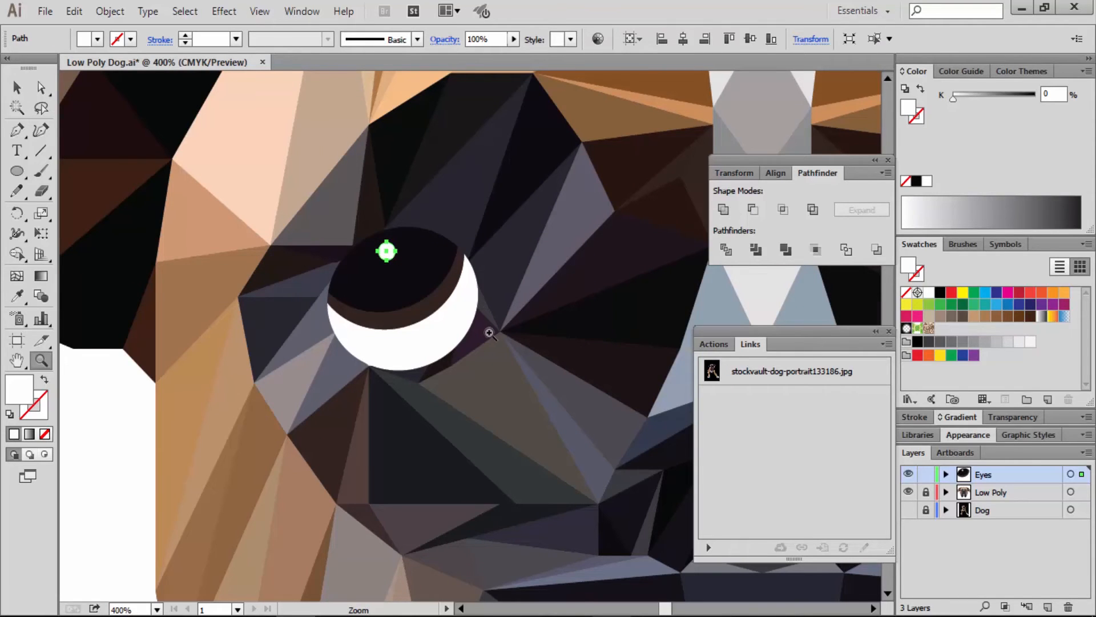
pyautogui.keyDown('alt'); pyautogui.click(494, 343); pyautogui.keyUp('alt')
pyautogui.keyDown('alt'); pyautogui.click(505, 369); pyautogui.keyUp('alt')
pyautogui.keyDown('alt'); pyautogui.click(517, 378); pyautogui.keyUp('alt')
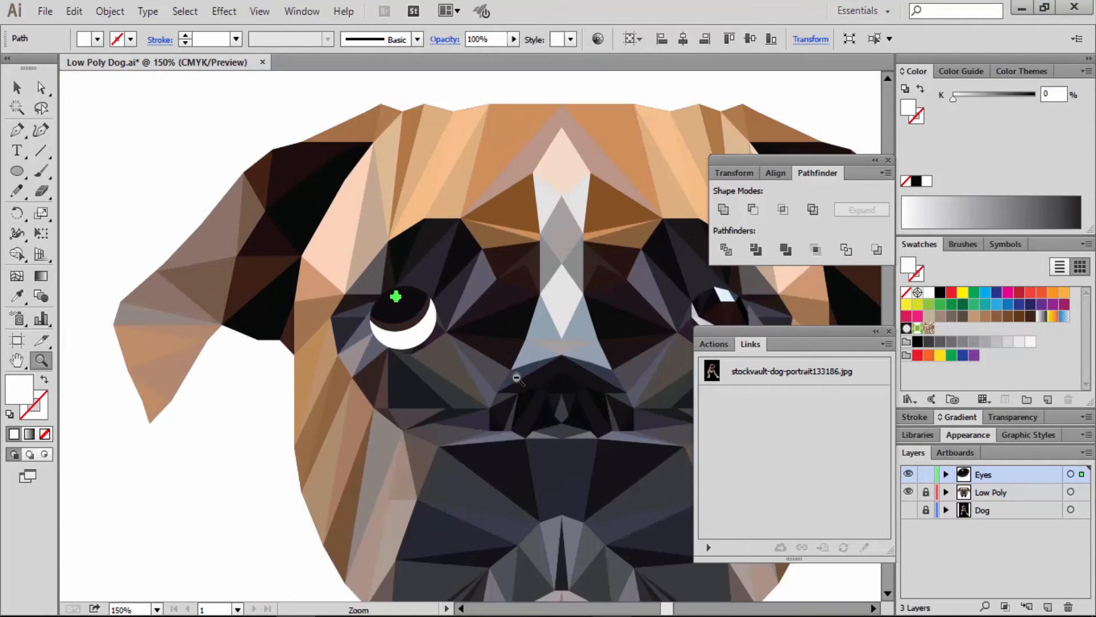
# Duplicate the finished rounded eye over the dog's opposite faceted eye at the same height
pyautogui.keyDown('alt'); pyautogui.click(511, 376); pyautogui.keyUp('alt')
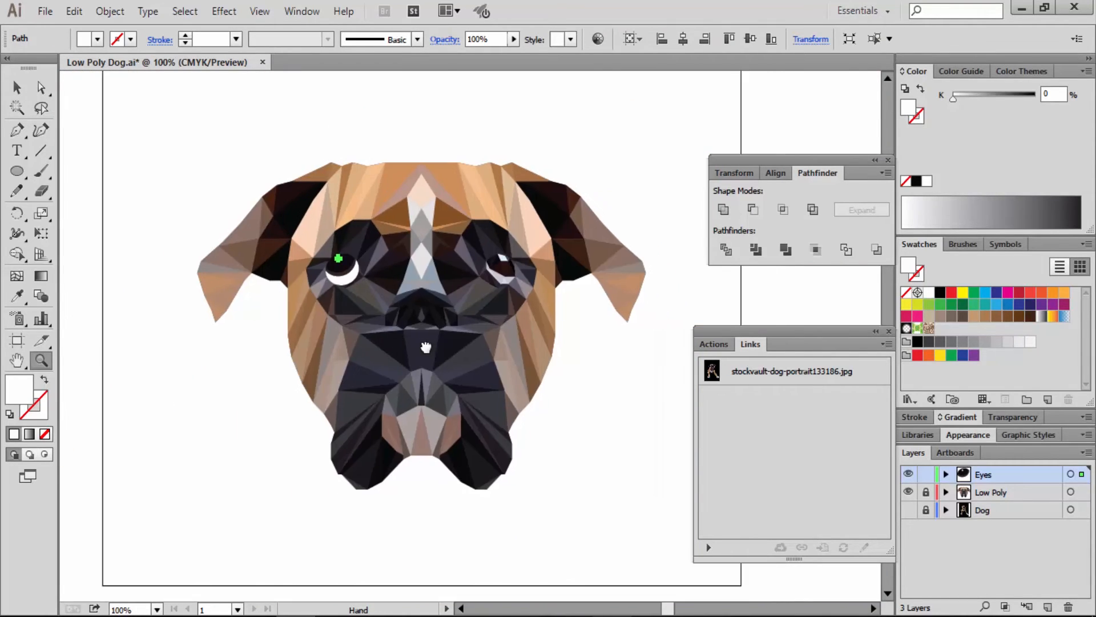
pyautogui.click(428, 157)
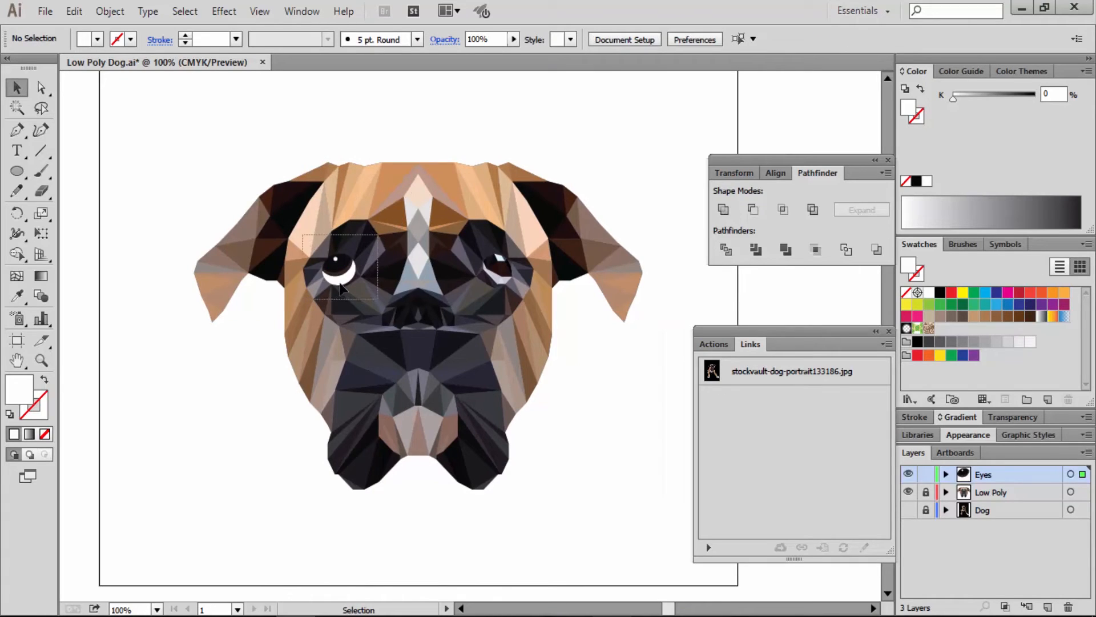
pyautogui.moveTo(349, 273); pyautogui.dragTo(506, 269)
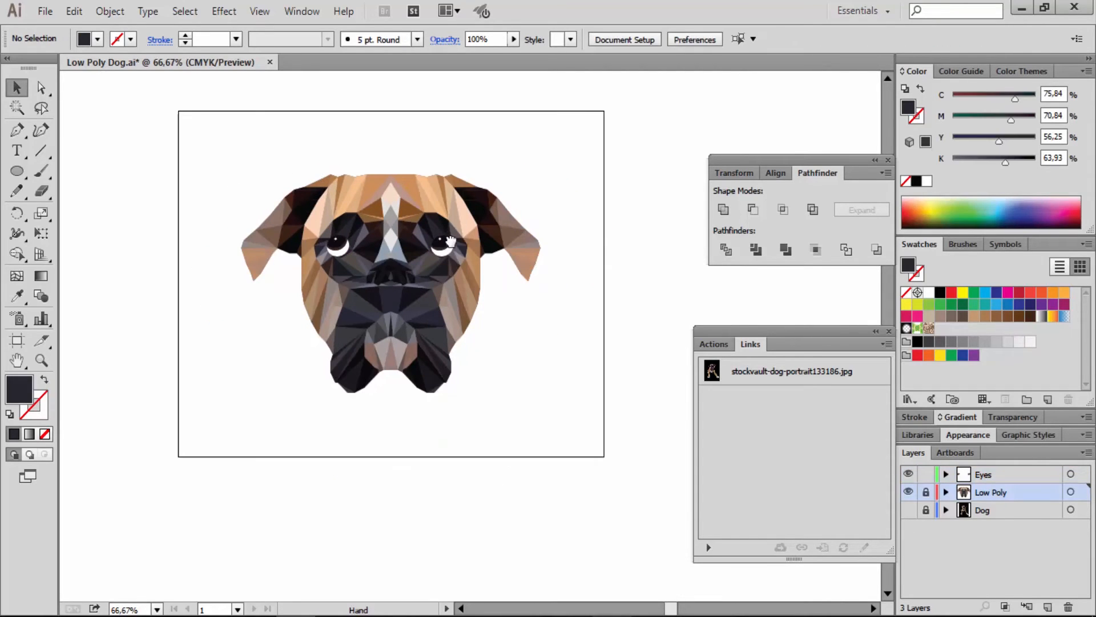
pyautogui.moveTo(447, 239); pyautogui.dragTo(464, 259)
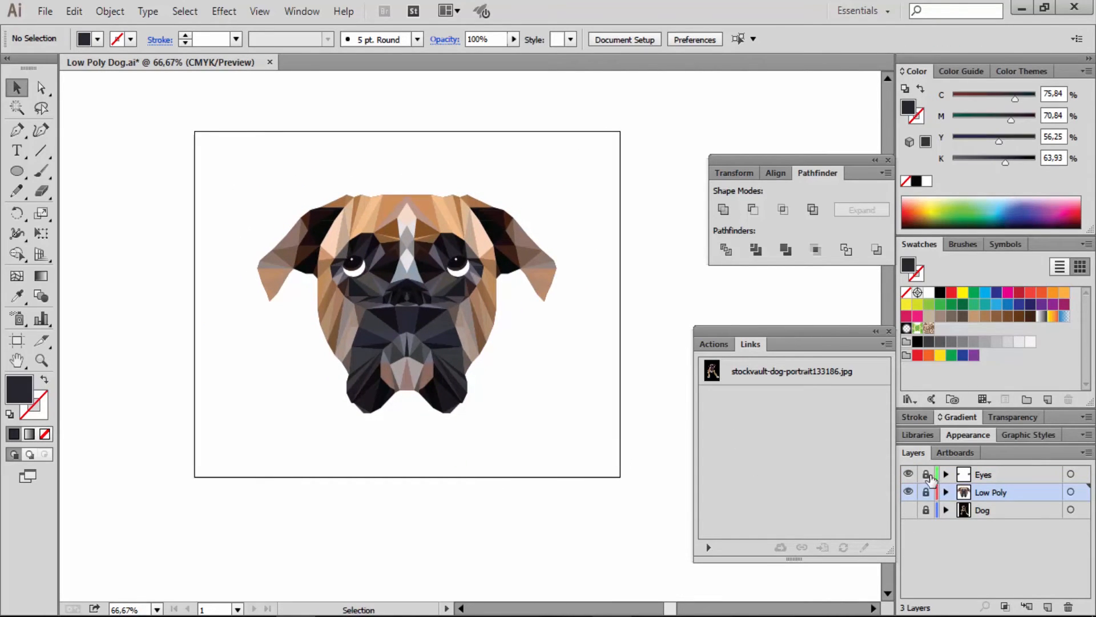
# Lock the Eyes layer and add a new layer named Background directly below the Low Poly layer
pyautogui.click(926, 474)
pyautogui.click(1048, 607)
pyautogui.moveTo(1003, 509); pyautogui.dragTo(998, 513)
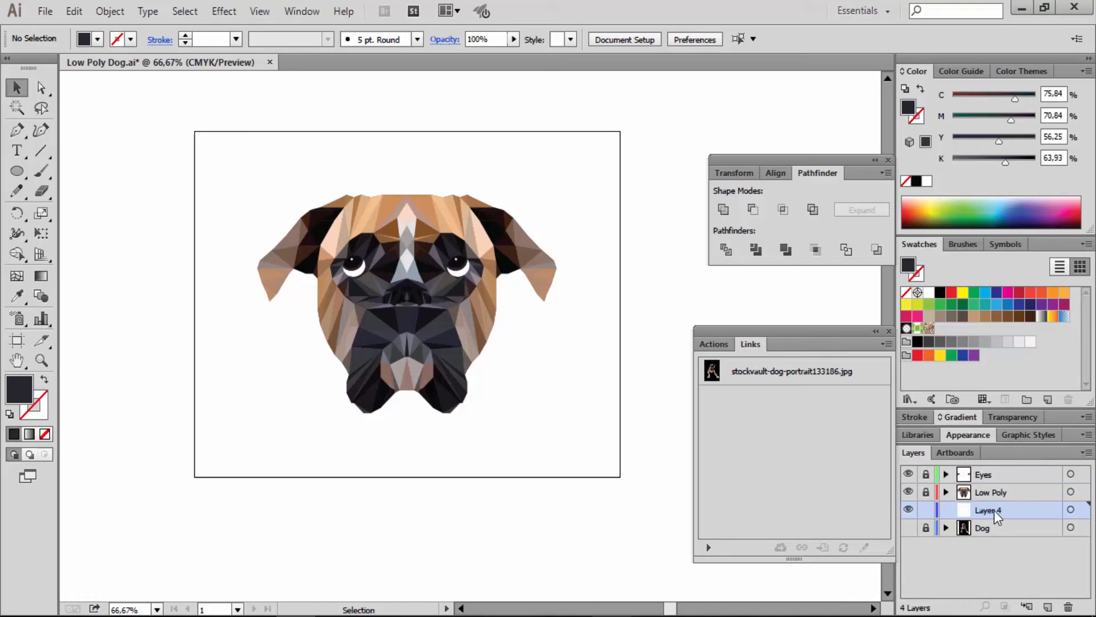
pyautogui.doubleClick(997, 512)
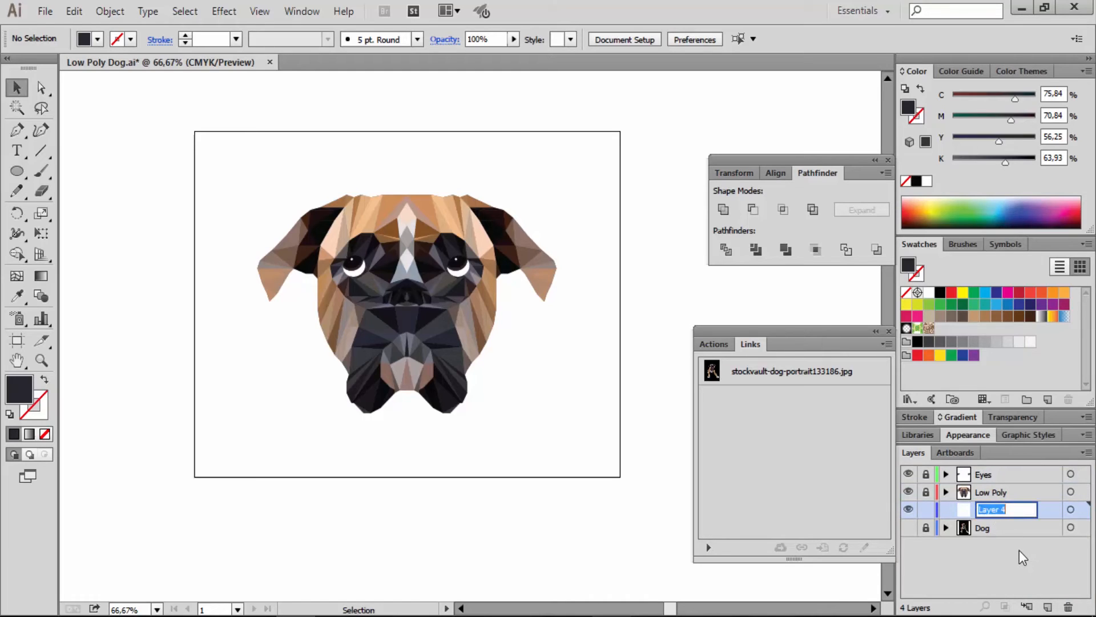
pyautogui.write('Background')
pyautogui.click(986, 567)
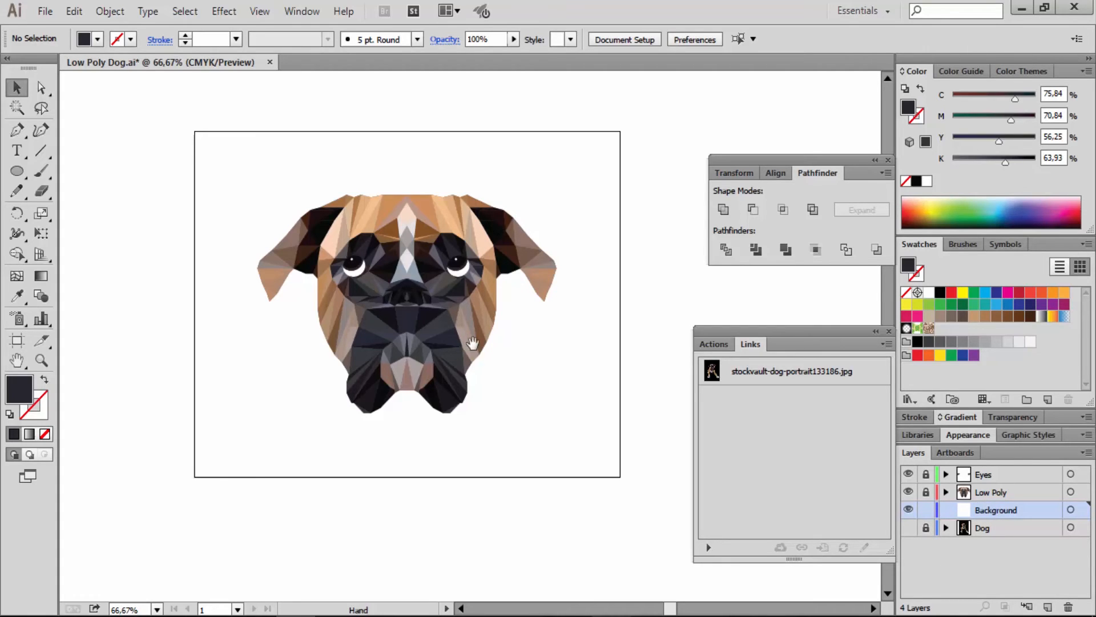
# Draw a rectangle on the Background layer that slightly overlaps all four edges of the artboard
pyautogui.moveTo(466, 342); pyautogui.dragTo(464, 360)
pyautogui.click(16, 171)
pyautogui.moveTo(16, 172); pyautogui.dragTo(69, 169)
pyautogui.moveTo(190, 143); pyautogui.dragTo(622, 499)
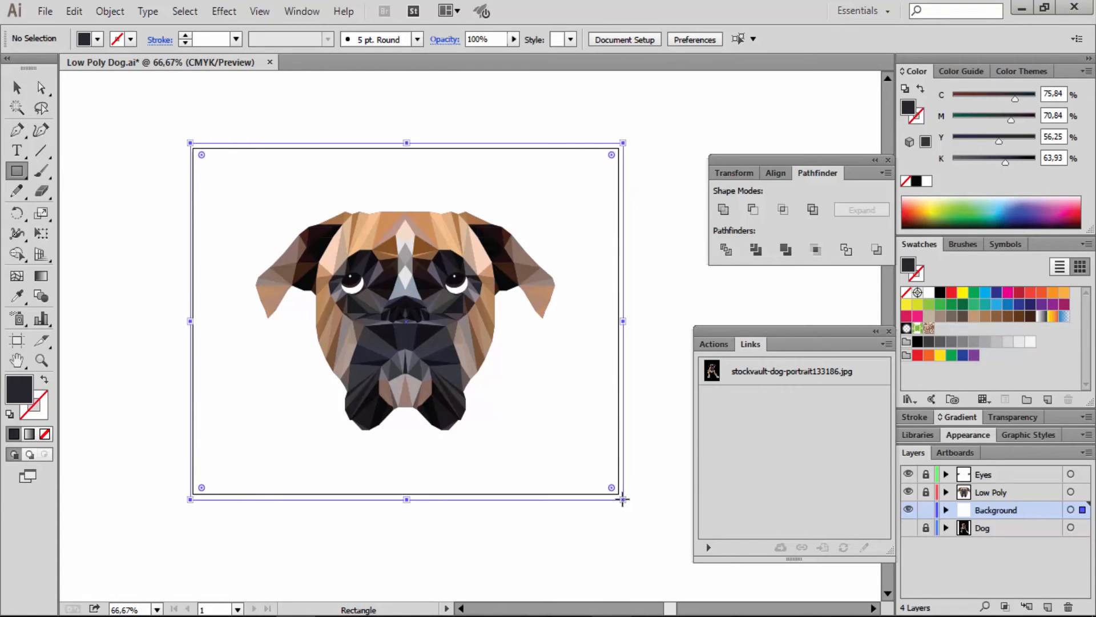
pyautogui.press('v')
pyautogui.hscroll(-1, 255, 226)
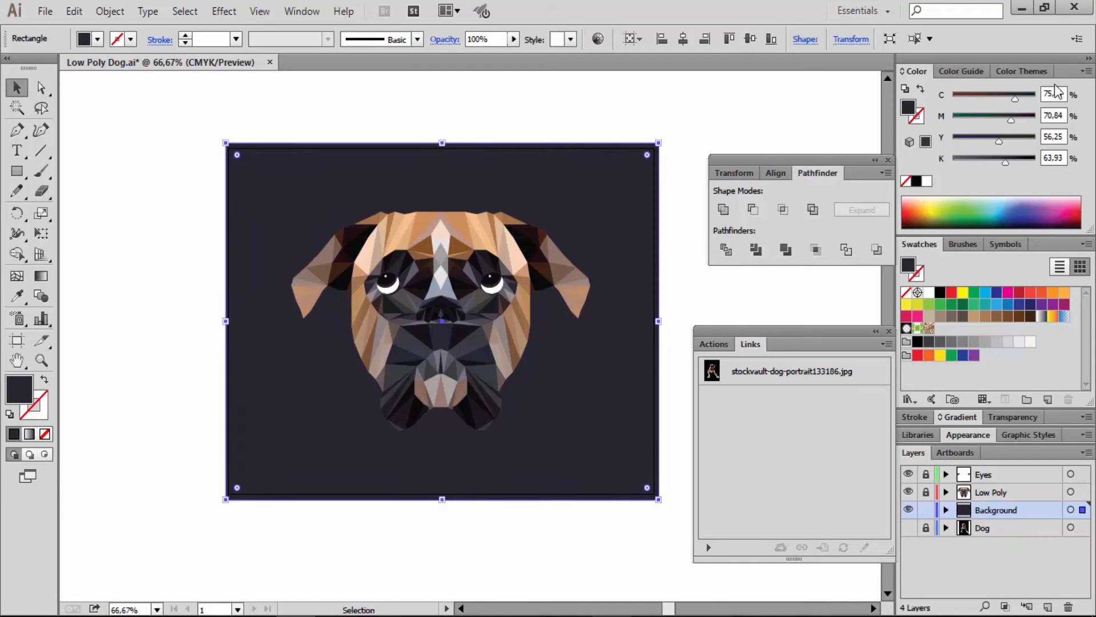
# Switch the background rectangle's color to grayscale and fill it with 9% black
pyautogui.click(1085, 71)
pyautogui.click(1027, 103)
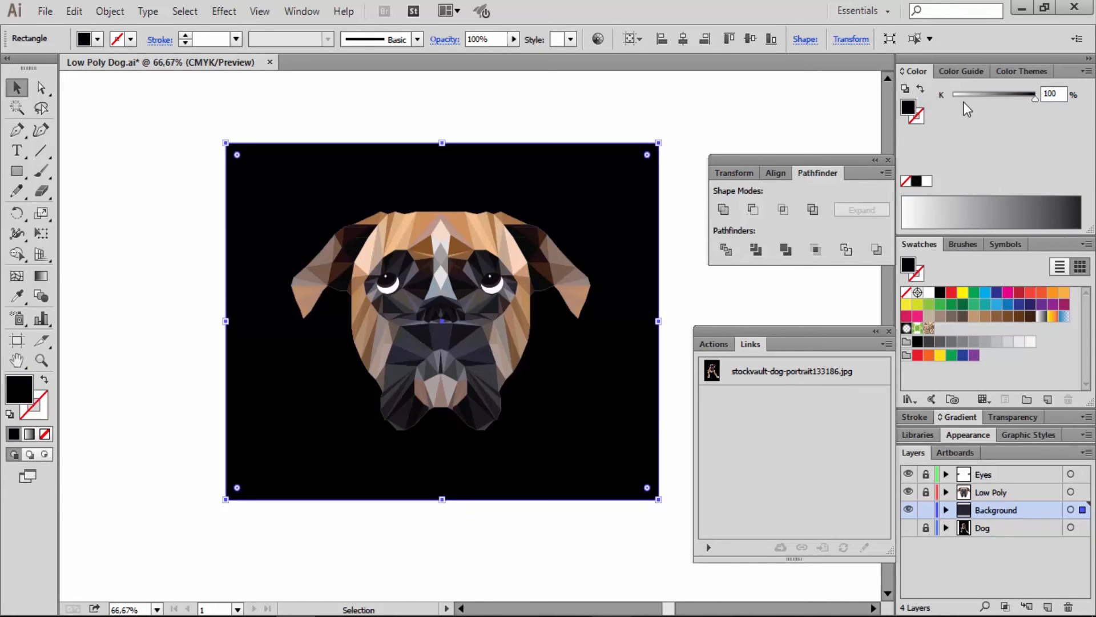
pyautogui.click(962, 99)
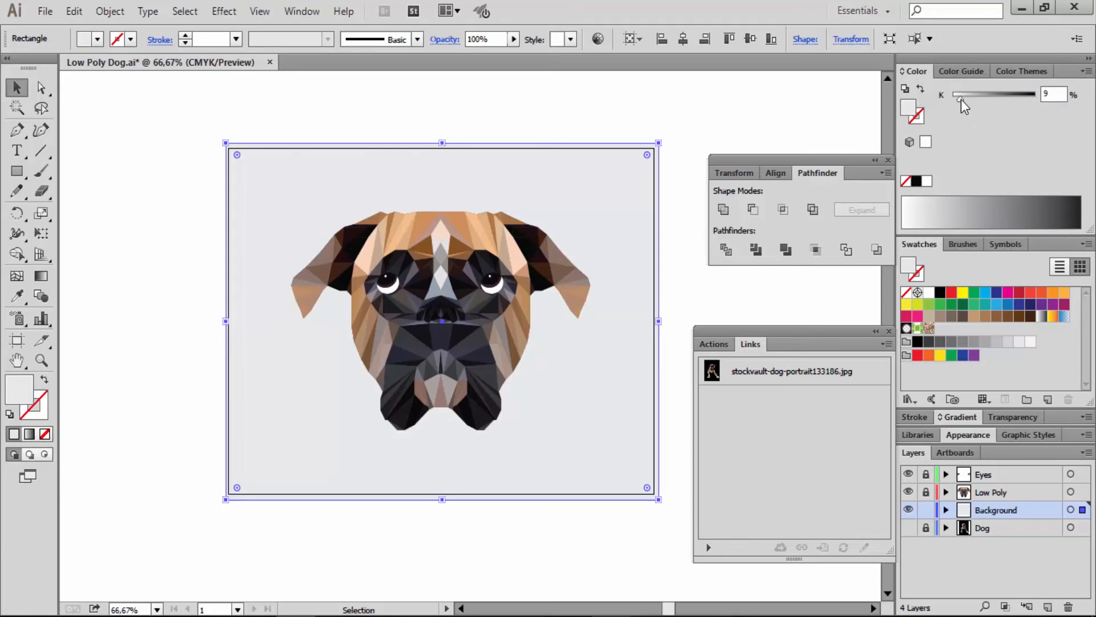
pyautogui.click(649, 116)
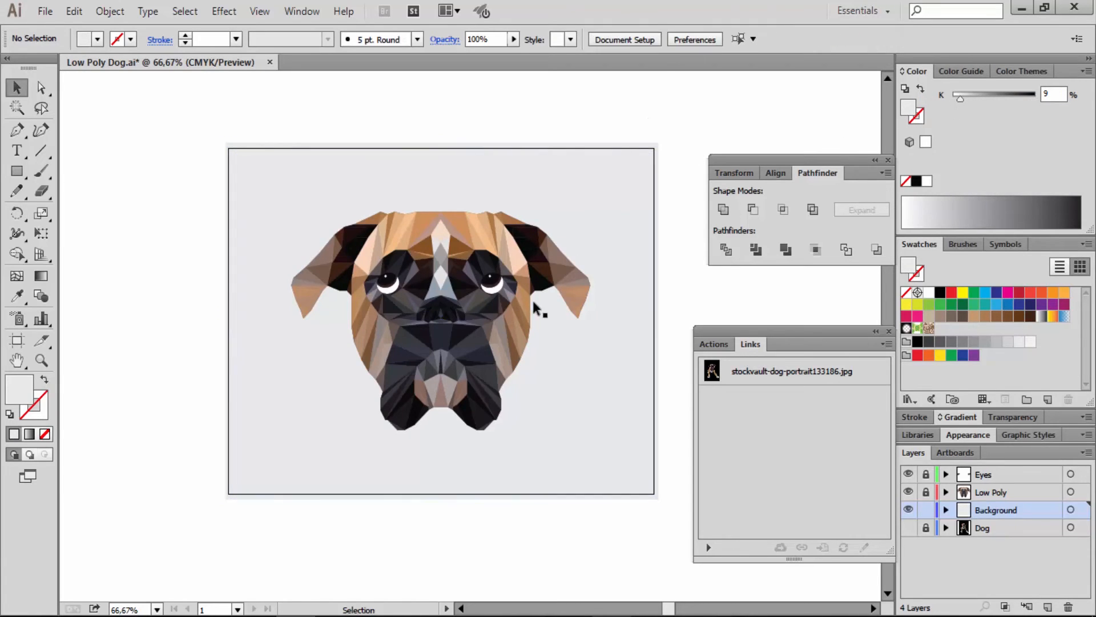
pyautogui.moveTo(532, 309); pyautogui.dragTo(501, 309)
pyautogui.click(574, 205)
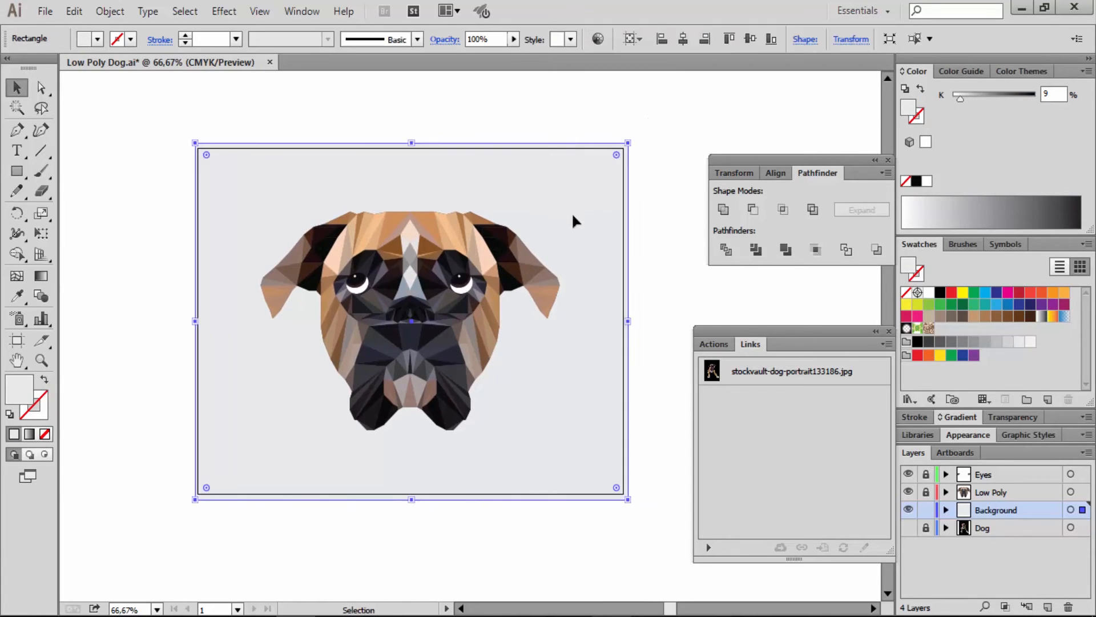
pyautogui.moveTo(550, 261); pyautogui.dragTo(536, 259)
pyautogui.click(656, 302)
# Apply a radial white-to-black gradient to the background rectangle
pyautogui.click(961, 418)
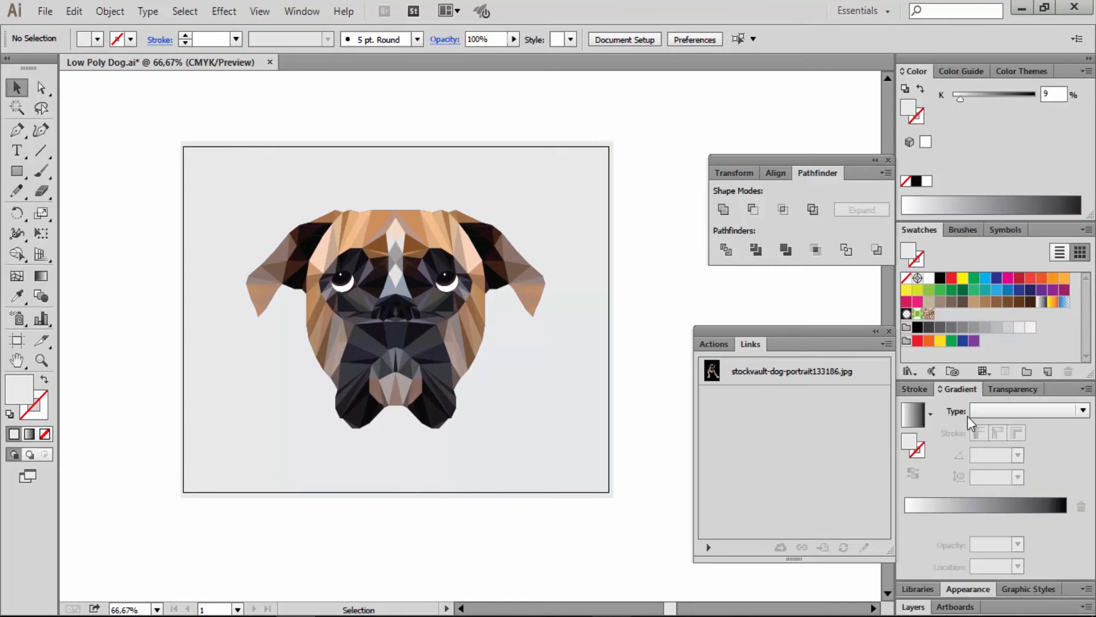
pyautogui.click(986, 520)
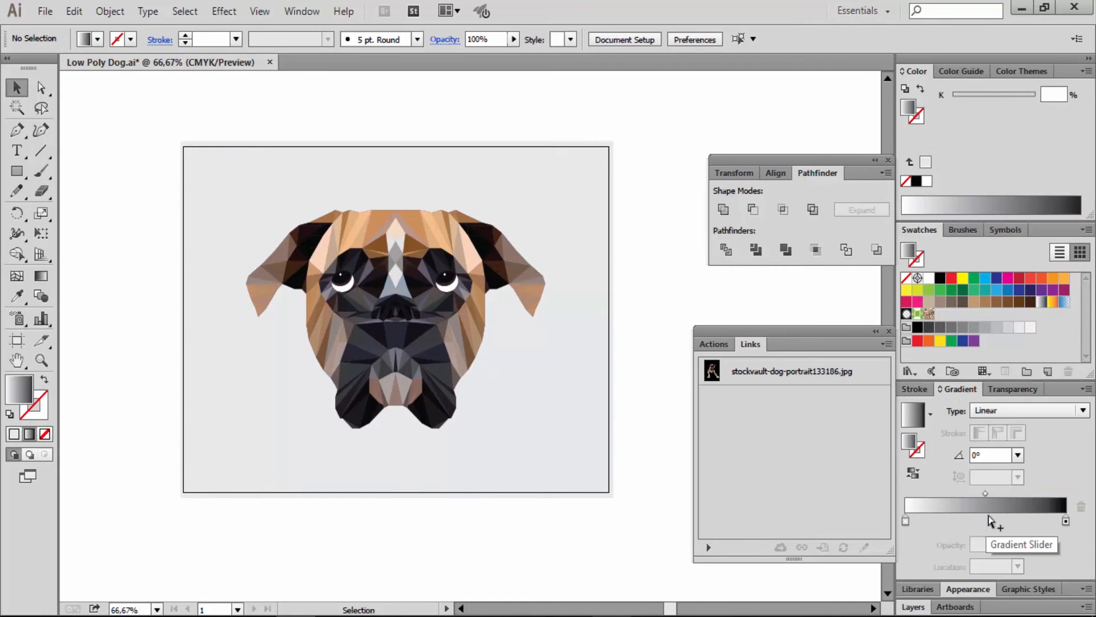
pyautogui.click(1039, 406)
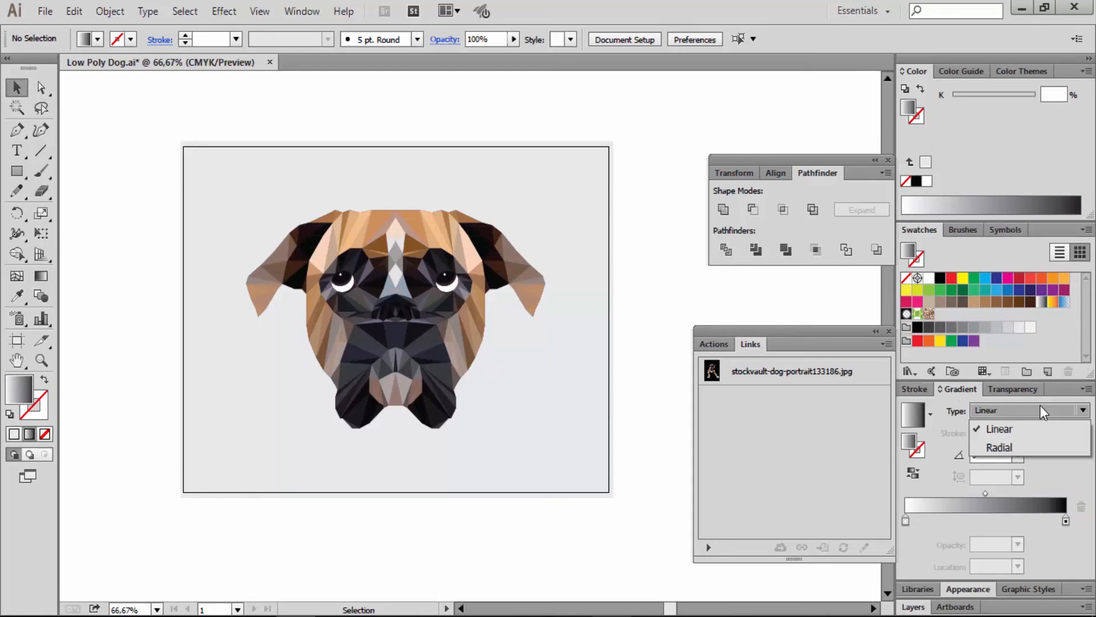
pyautogui.click(564, 154)
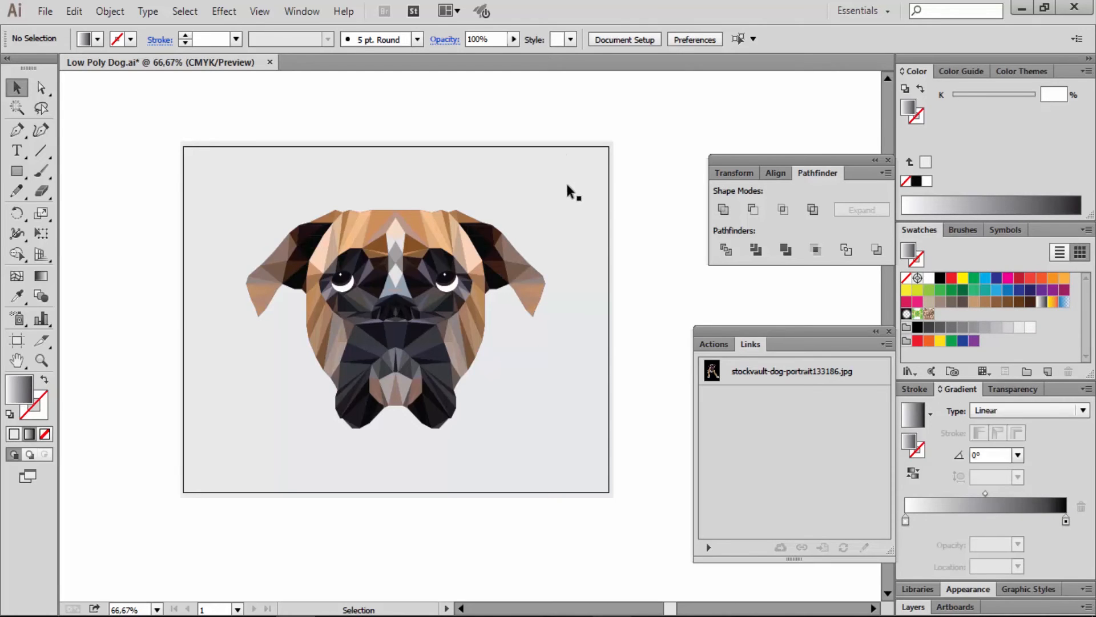
pyautogui.click(569, 186)
pyautogui.click(1048, 411)
pyautogui.click(1027, 447)
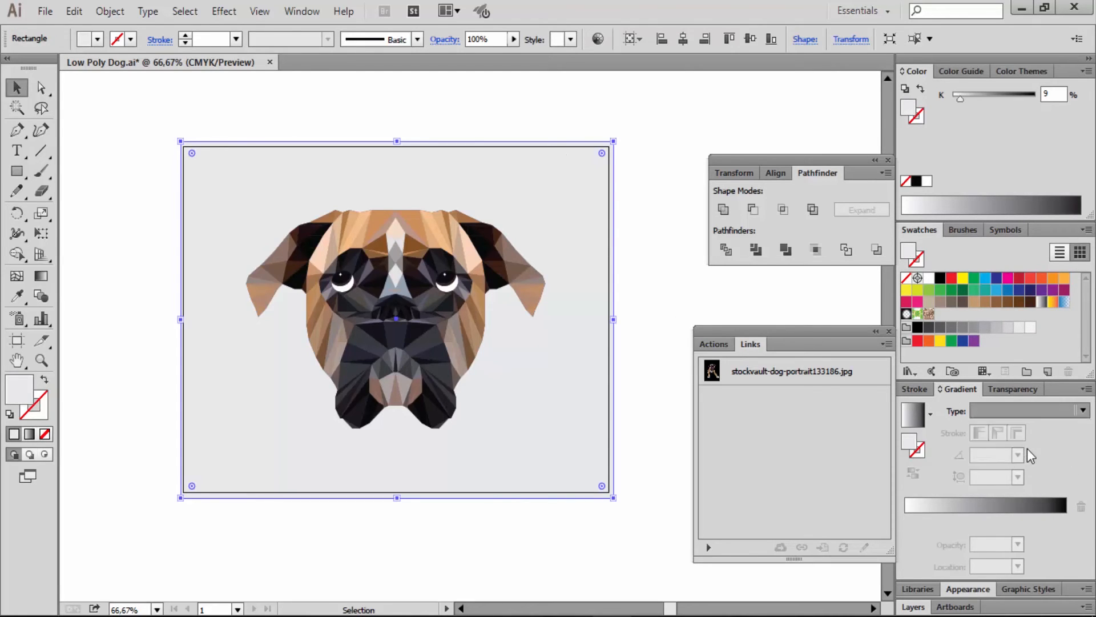
# Set the outer stop of the background's radial gradient to 10% black and clear the selection
pyautogui.click(1066, 521)
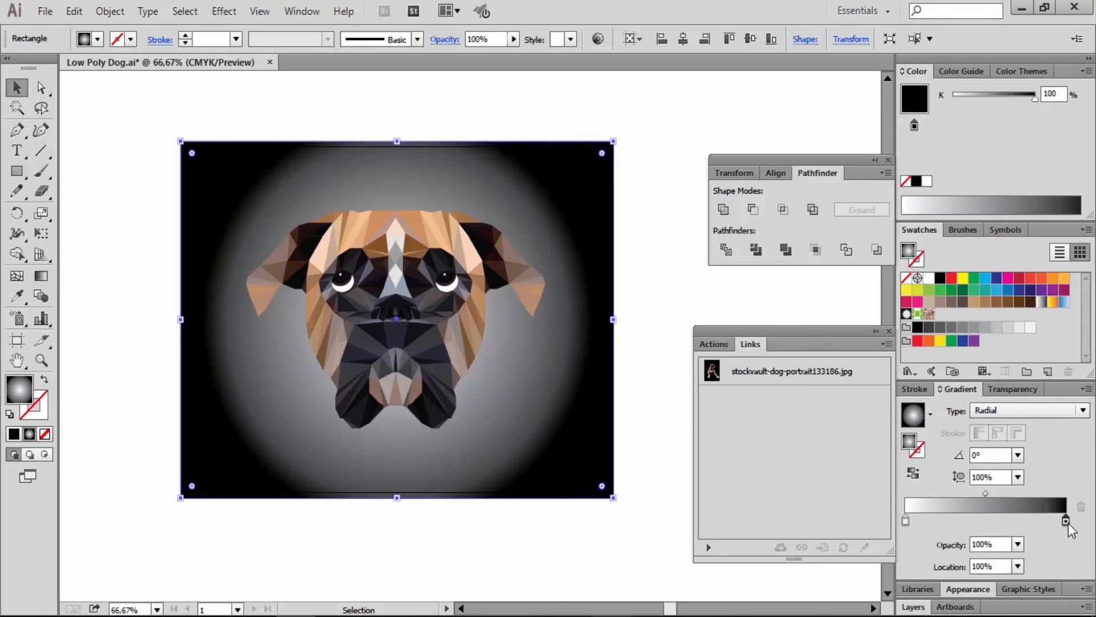
pyautogui.click(961, 96)
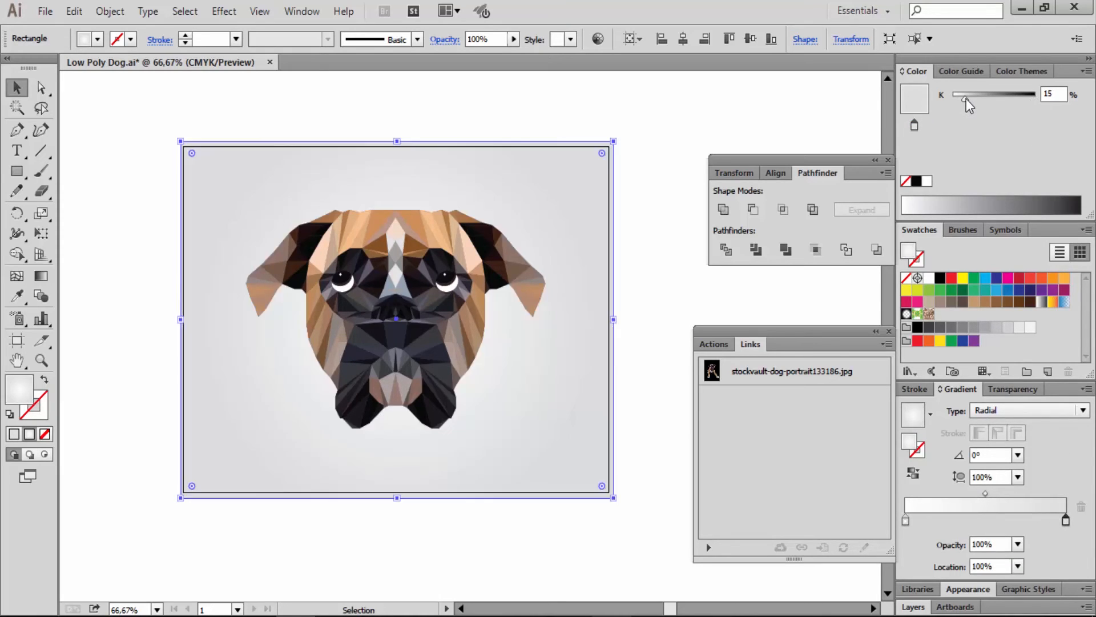
pyautogui.moveTo(969, 99); pyautogui.dragTo(964, 100)
pyautogui.click(1049, 93)
pyautogui.write('10')
pyautogui.press('Return')
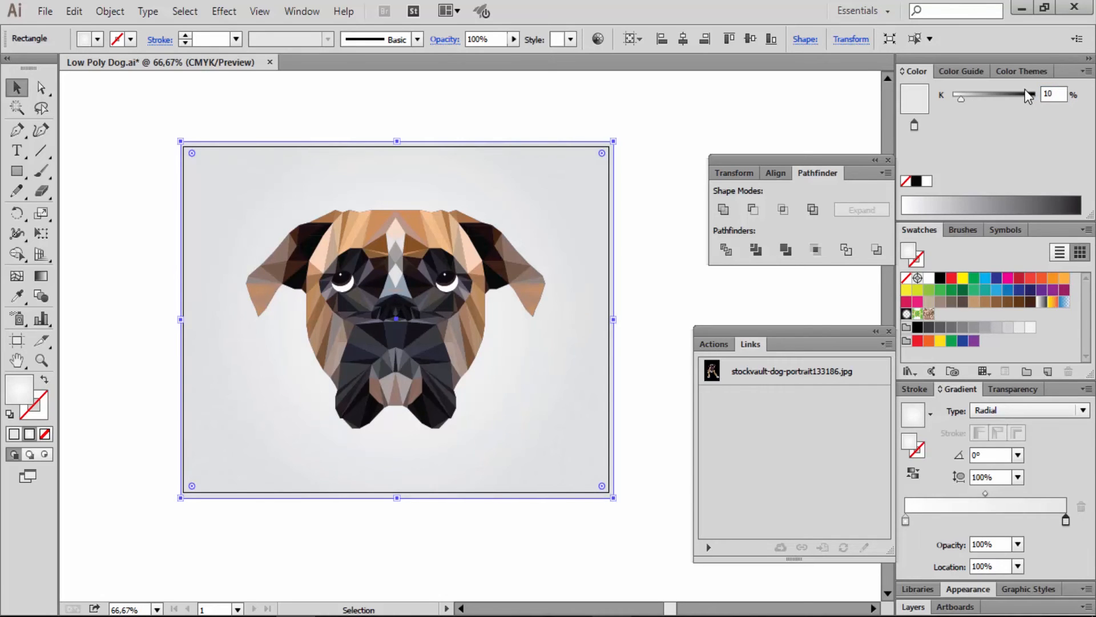
pyautogui.click(668, 161)
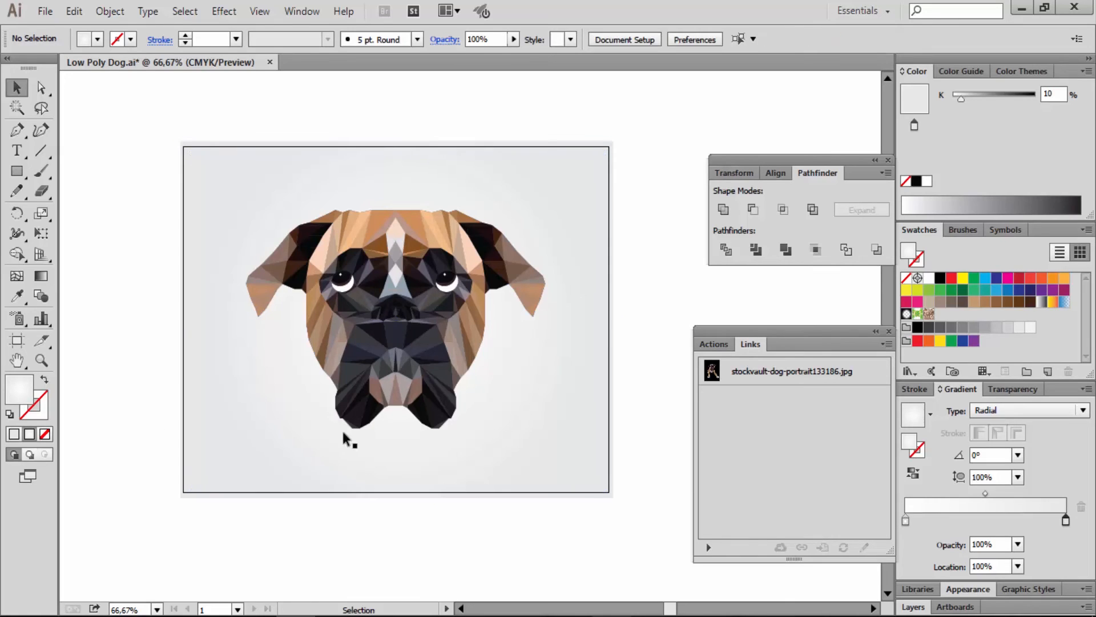
# Lock the Background layer and add a new layer named Dog Name above the Eyes layer
pyautogui.press('z')
pyautogui.keyDown('alt'); pyautogui.click(444, 324); pyautogui.keyUp('alt')
pyautogui.keyDown('alt'); pyautogui.click(427, 359); pyautogui.keyUp('alt')
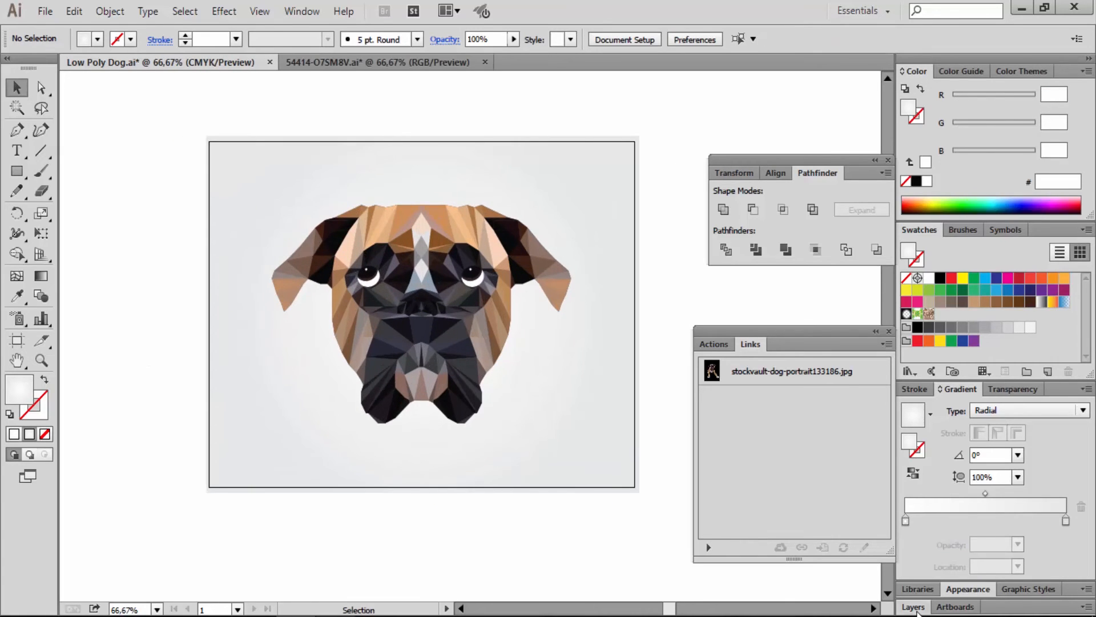
pyautogui.click(915, 607)
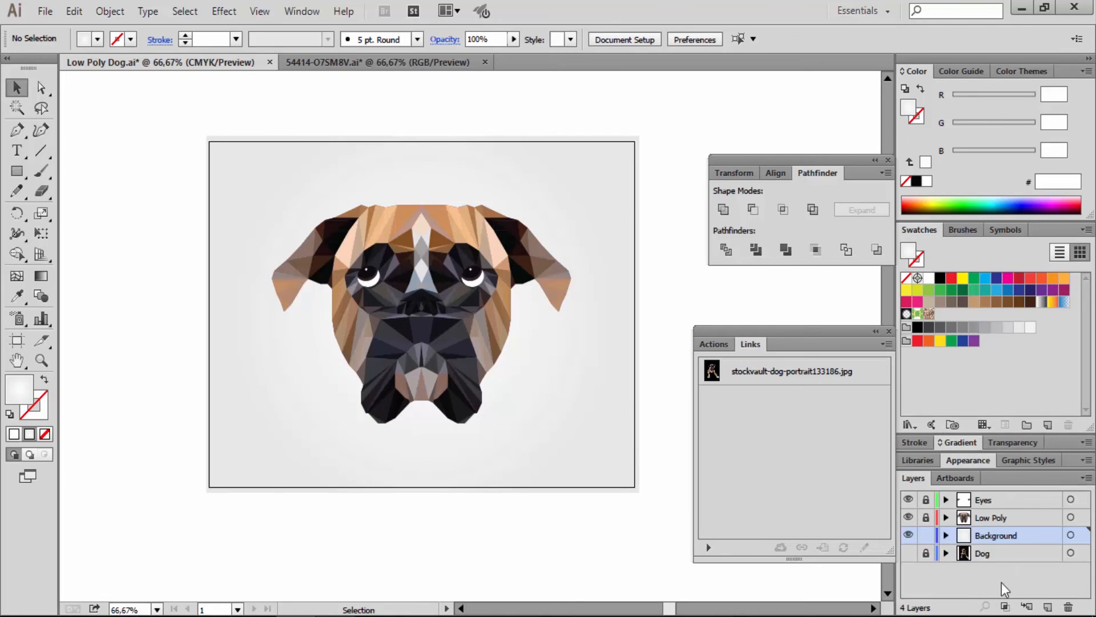
pyautogui.click(981, 499)
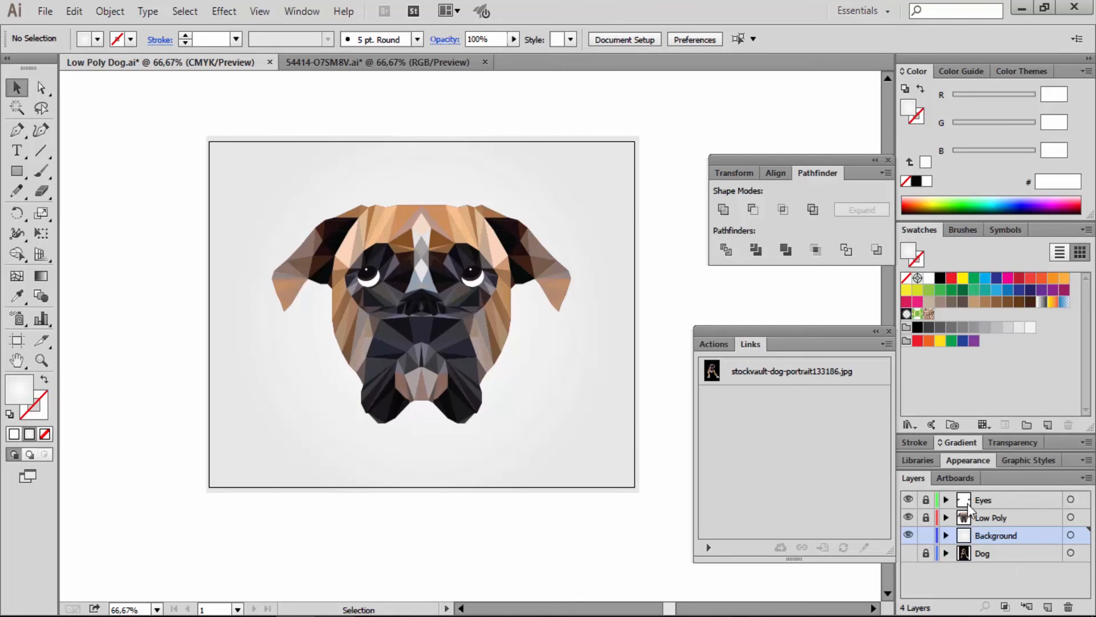
pyautogui.click(926, 535)
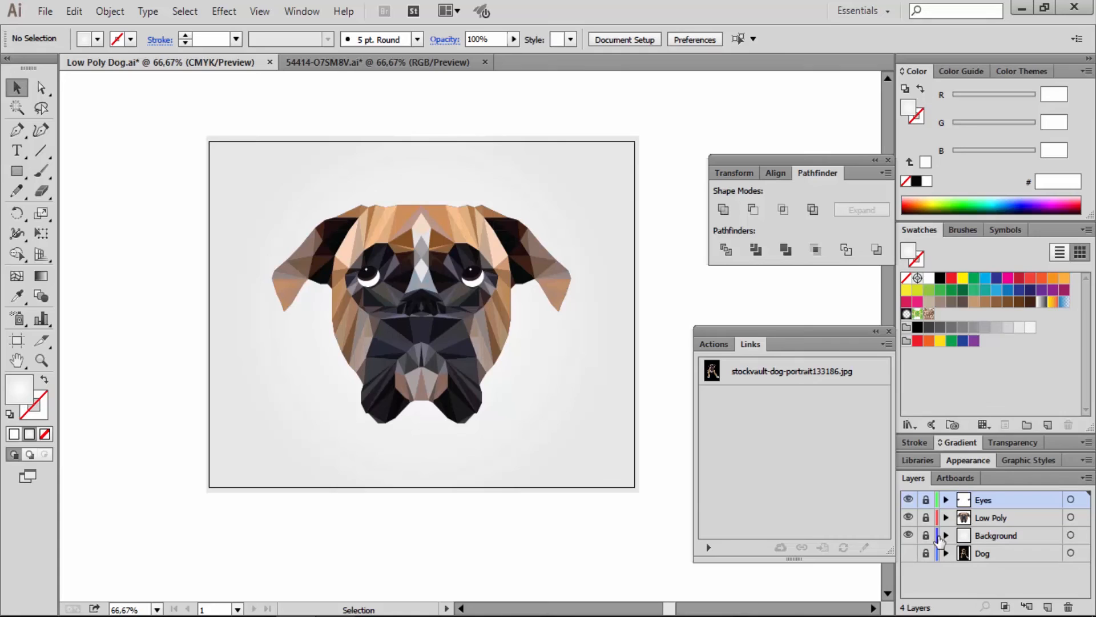
pyautogui.click(1048, 607)
pyautogui.doubleClick(990, 500)
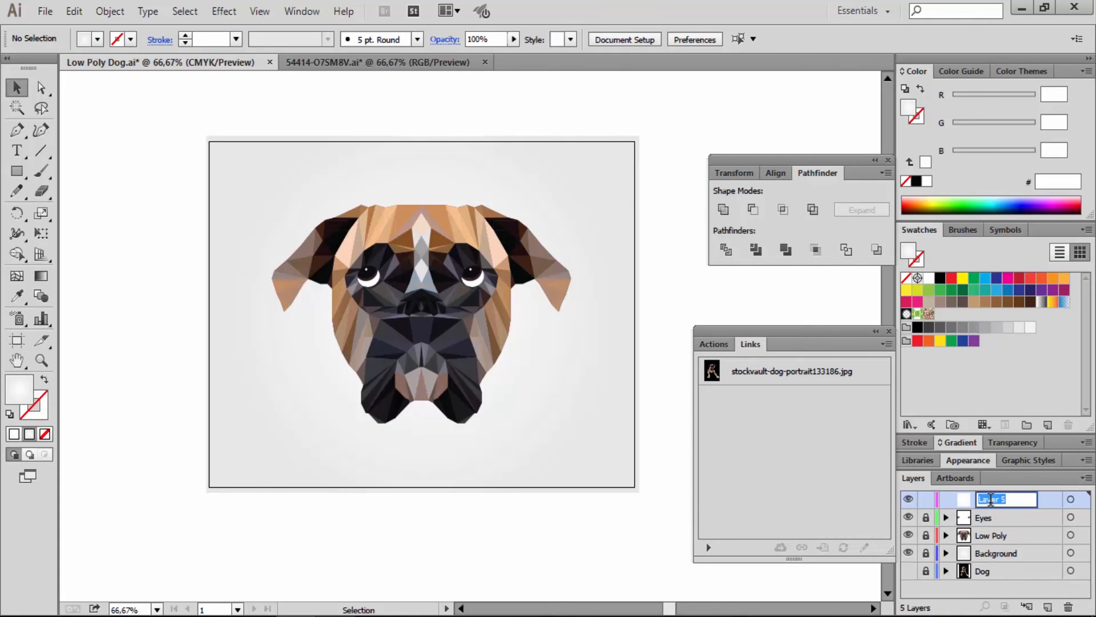
pyautogui.write('Dog Name')
pyautogui.click(1013, 520)
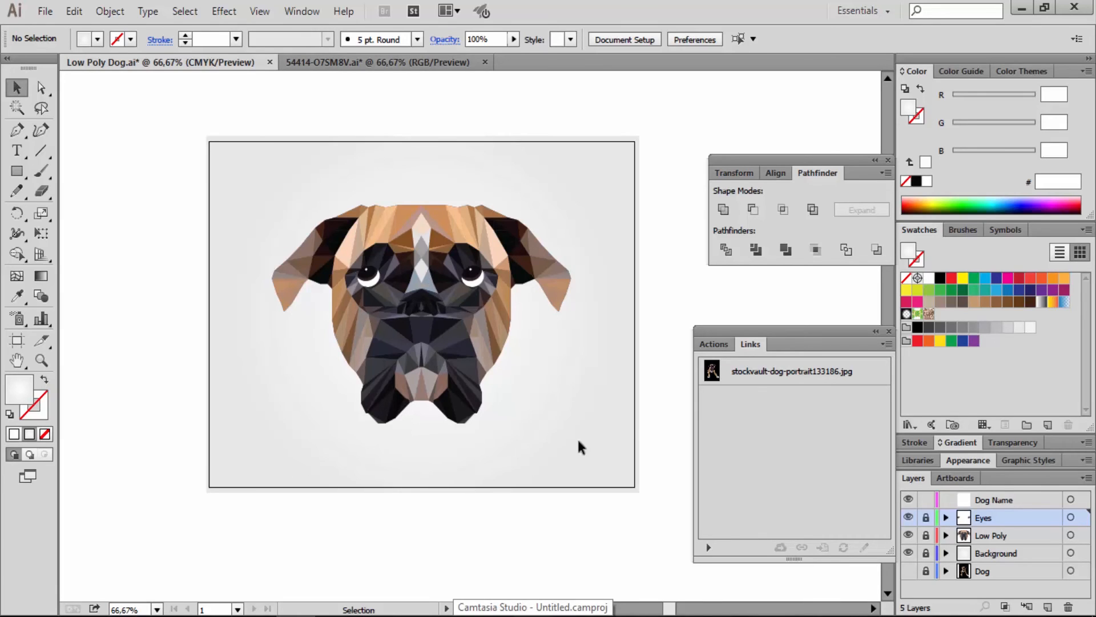
# Copy the black ribbon banner from 54414-O75M8V.ai and paste it onto the Dog Name layer of Low Poly Dog.ai
pyautogui.click(378, 61)
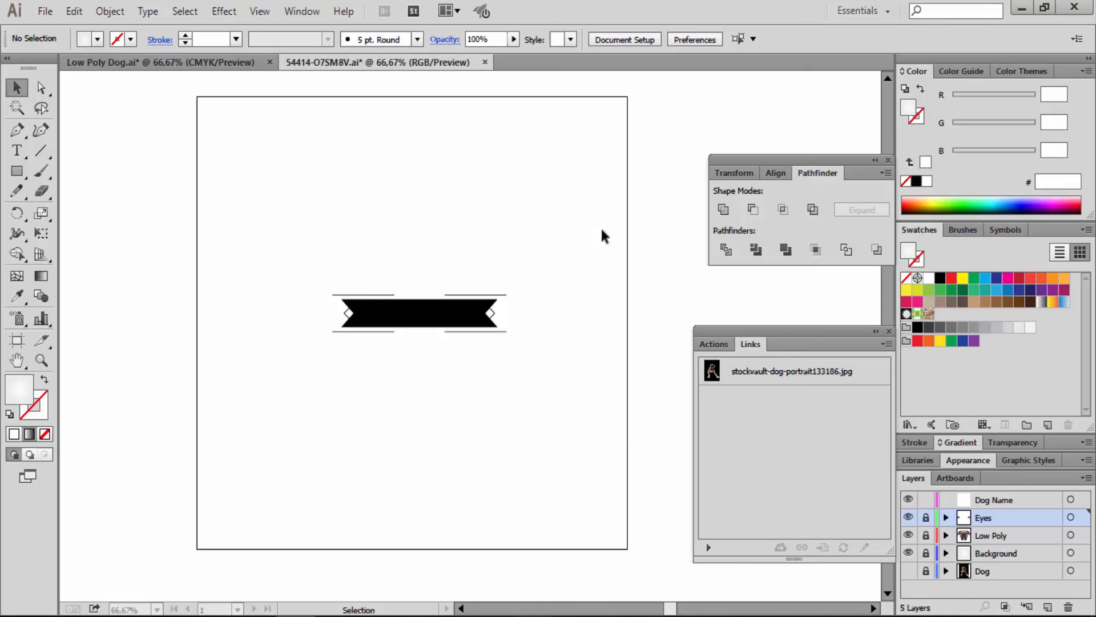
pyautogui.moveTo(582, 241); pyautogui.dragTo(272, 378)
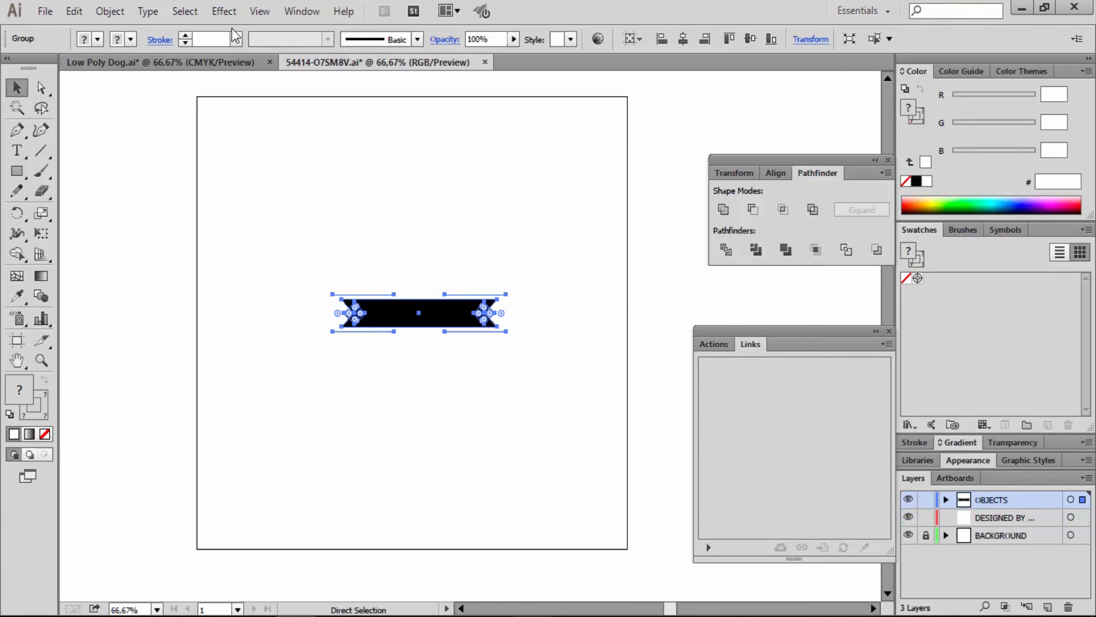
pyautogui.click(211, 66)
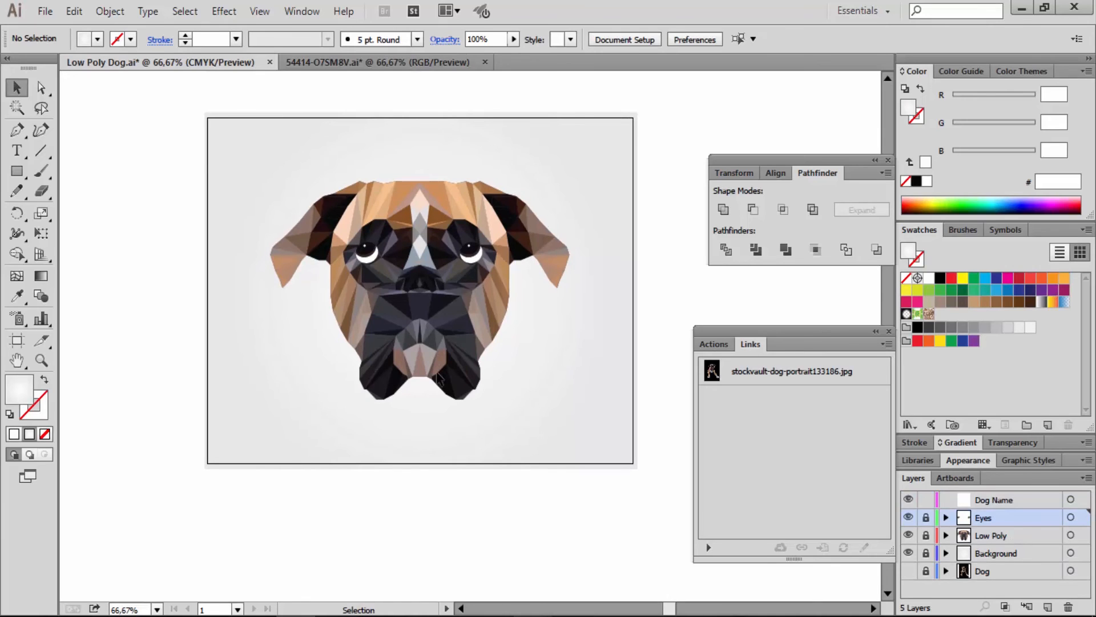
pyautogui.hotkey('ctrl', 'v')
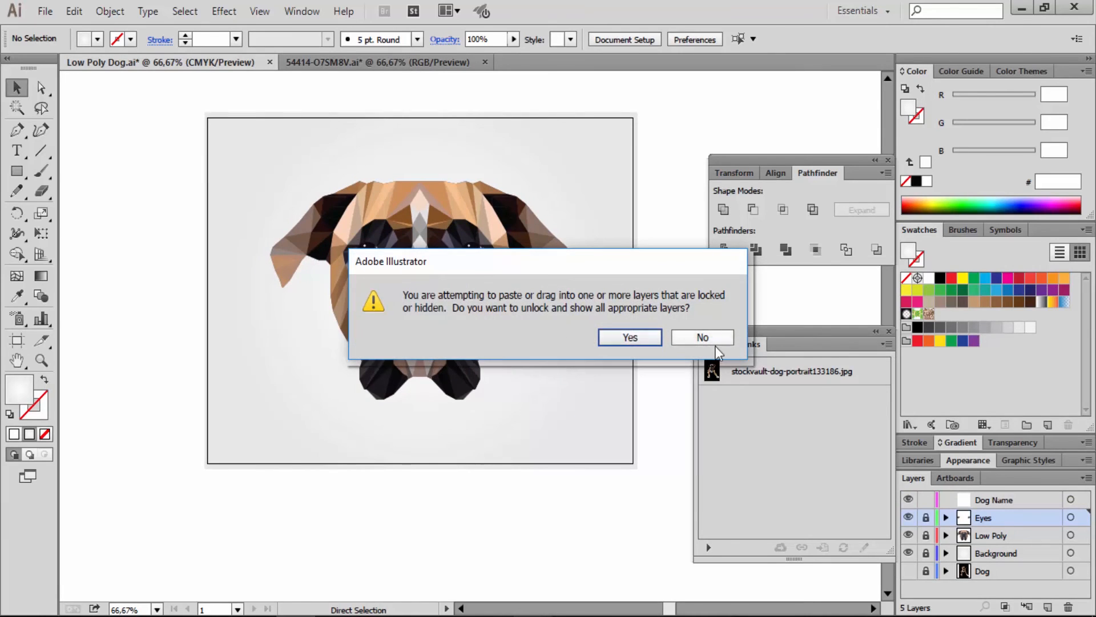
pyautogui.click(716, 344)
pyautogui.click(1005, 501)
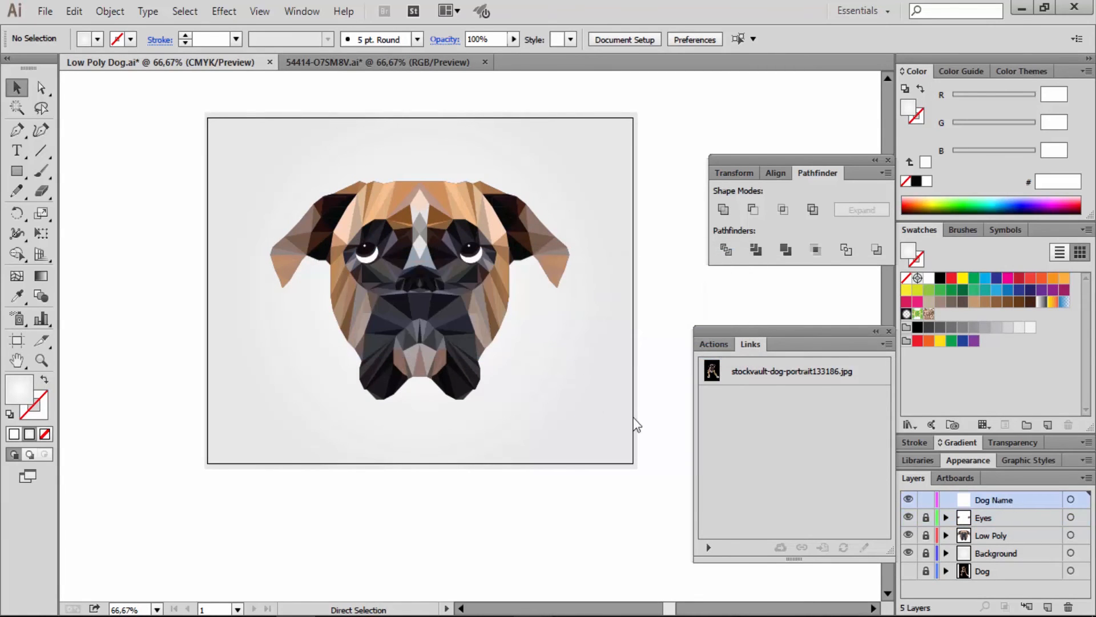
pyautogui.hotkey('ctrl', 'v')
# Move the pasted banner just below the dog's chin and align it to the horizontal center
pyautogui.moveTo(511, 344); pyautogui.dragTo(443, 435)
pyautogui.click(775, 172)
pyautogui.click(752, 210)
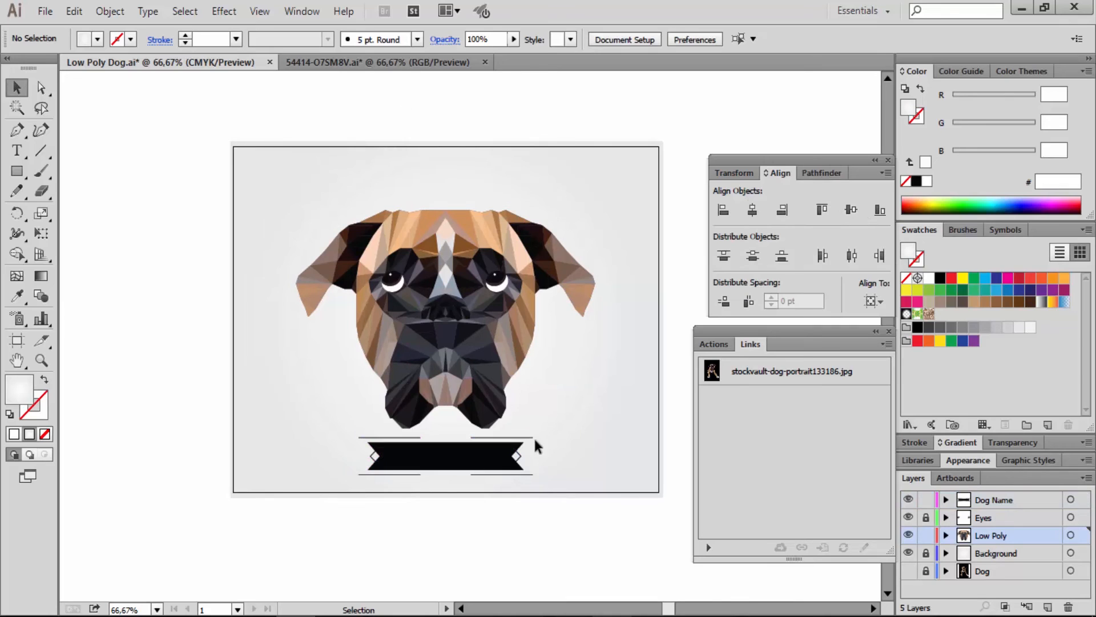
pyautogui.press('z')
pyautogui.click(463, 404)
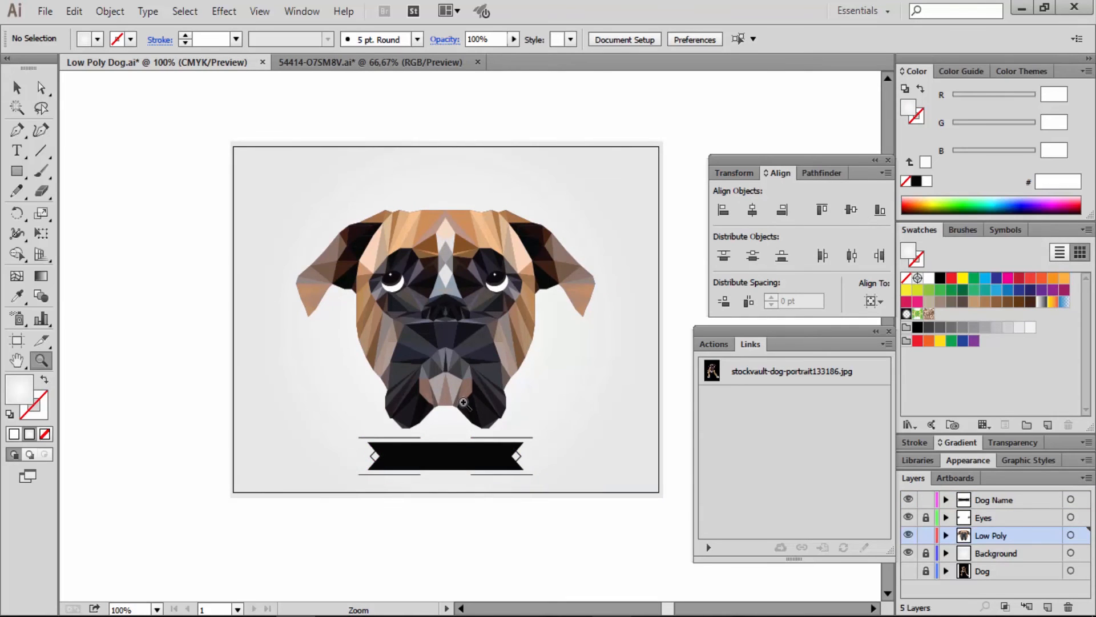
# Add the text "Orion" below the artboard and enlarge it to 31.5 pt
pyautogui.press('space')
pyautogui.moveTo(474, 344); pyautogui.dragTo(482, 401)
pyautogui.press('v')
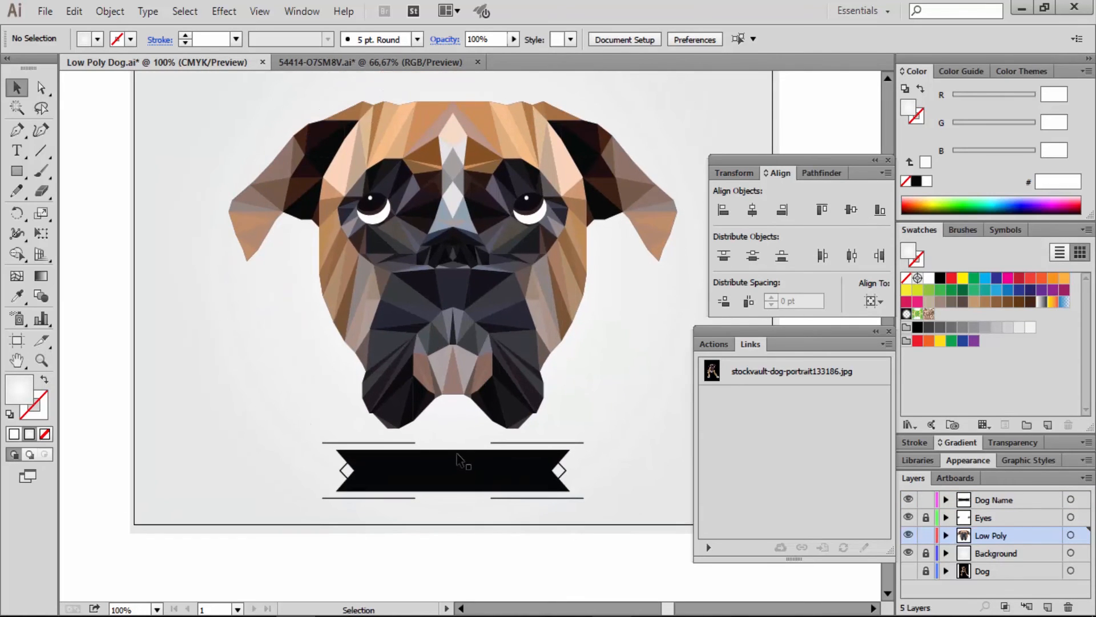
pyautogui.press('t')
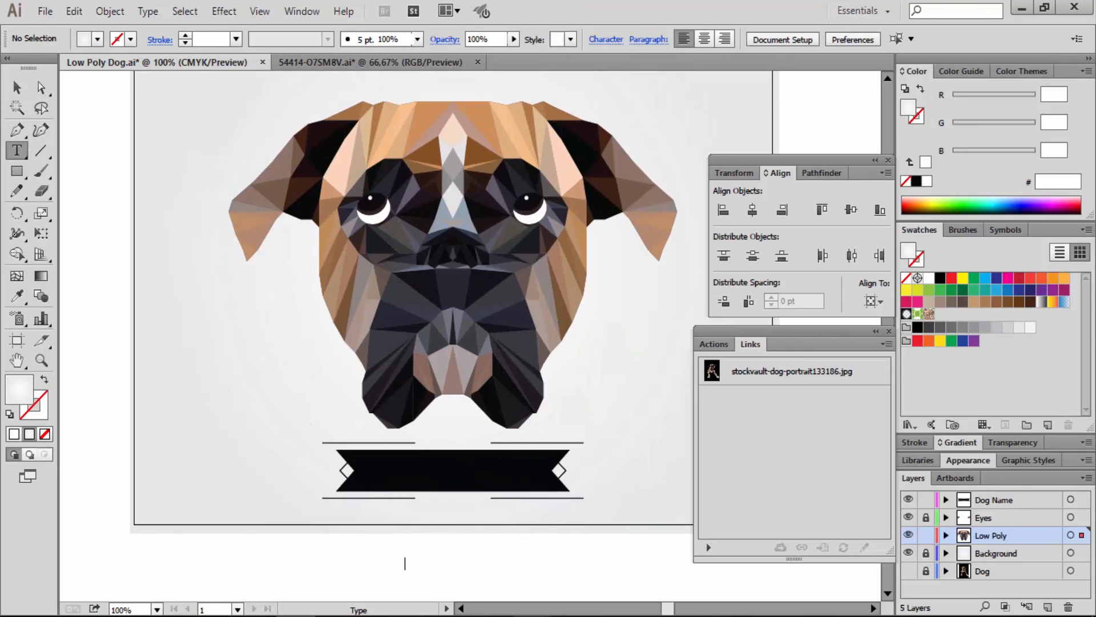
pyautogui.click(405, 564)
pyautogui.write('Orion')
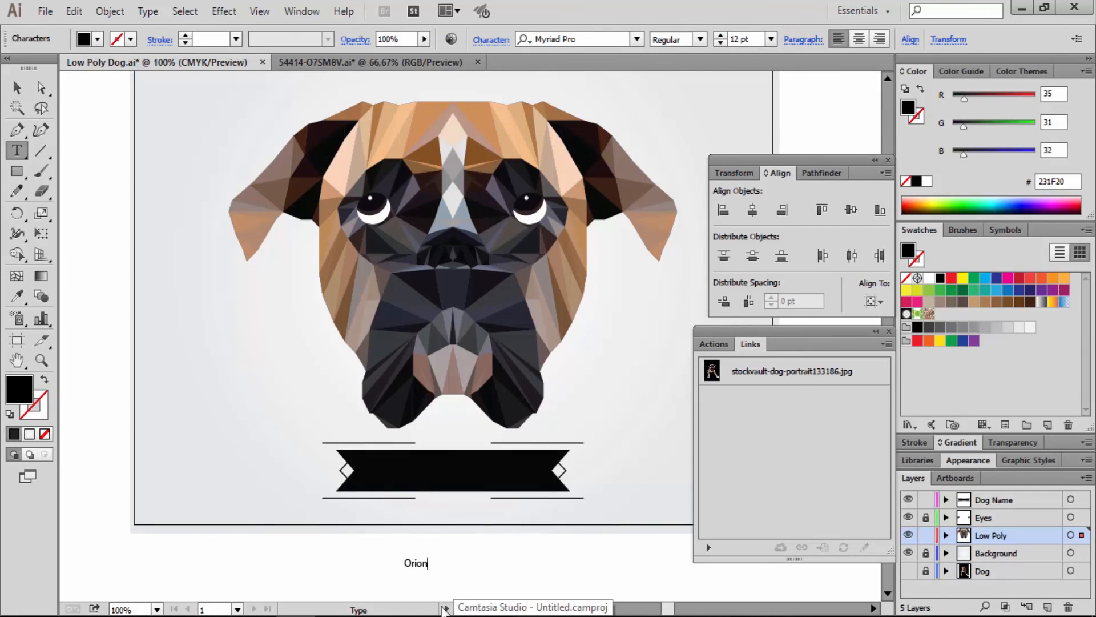
pyautogui.click(17, 87)
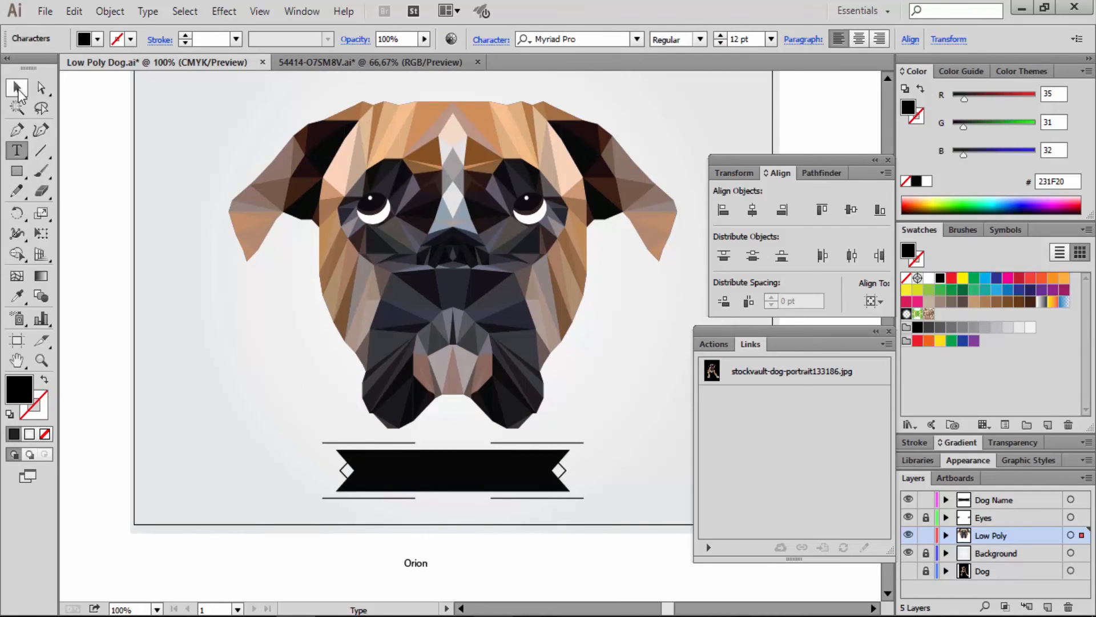
pyautogui.click(429, 566)
pyautogui.moveTo(428, 557); pyautogui.dragTo(499, 536)
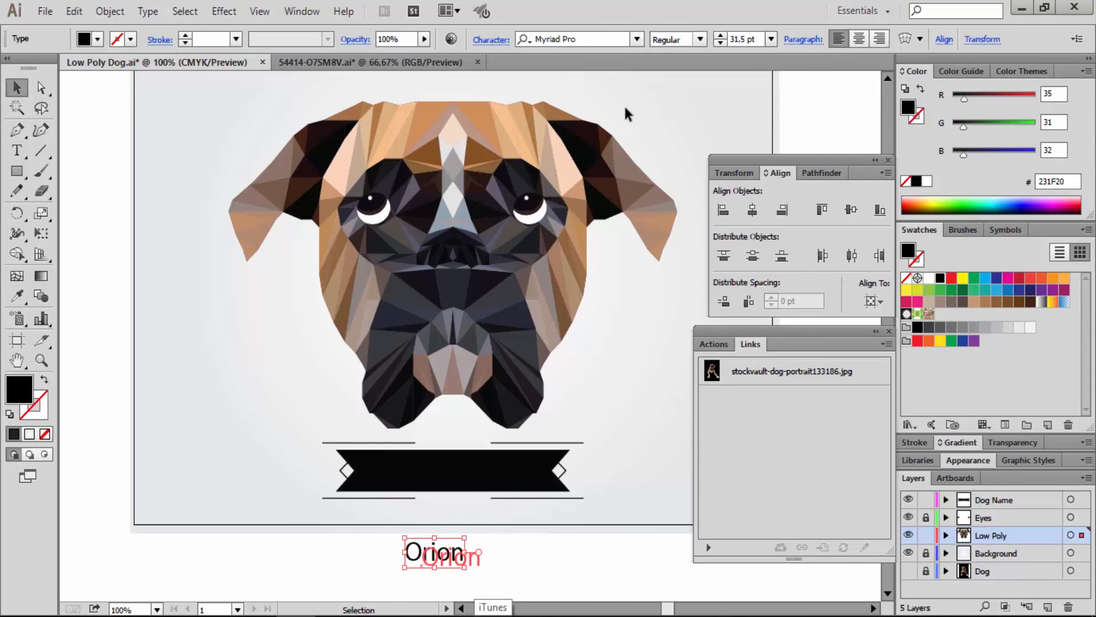
# Set the Orion text's font to CapricornOSF-Black
pyautogui.click(588, 39)
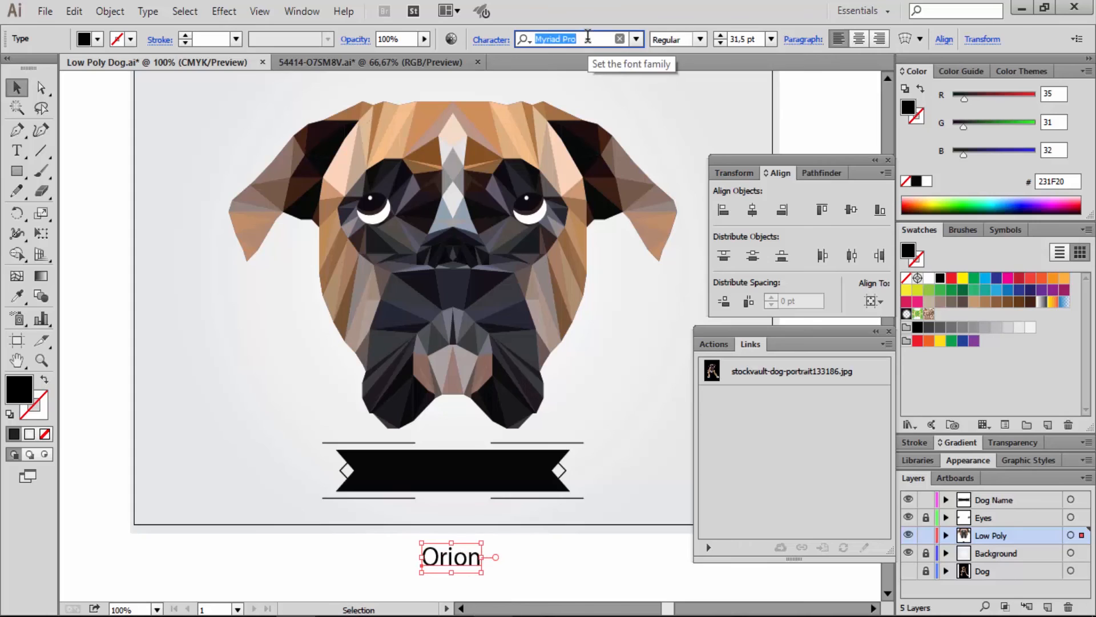
pyautogui.write('d')
pyautogui.write('apricorn')
pyautogui.press('Return')
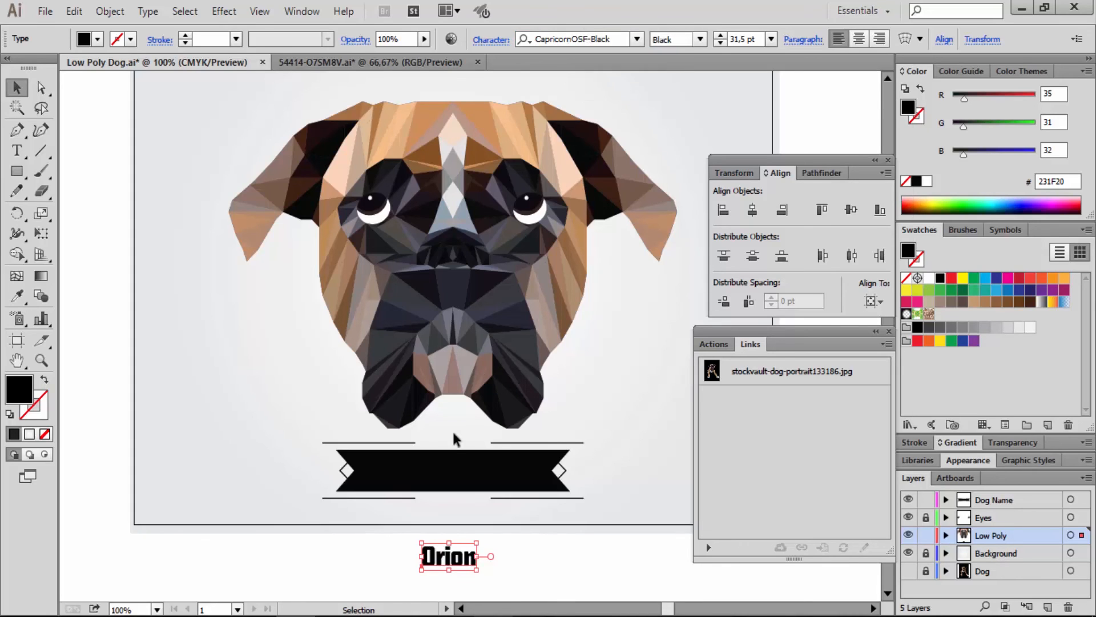
# Move the Orion text onto the middle of the ribbon banner and fill it with white
pyautogui.moveTo(457, 562); pyautogui.dragTo(461, 475)
pyautogui.click(927, 181)
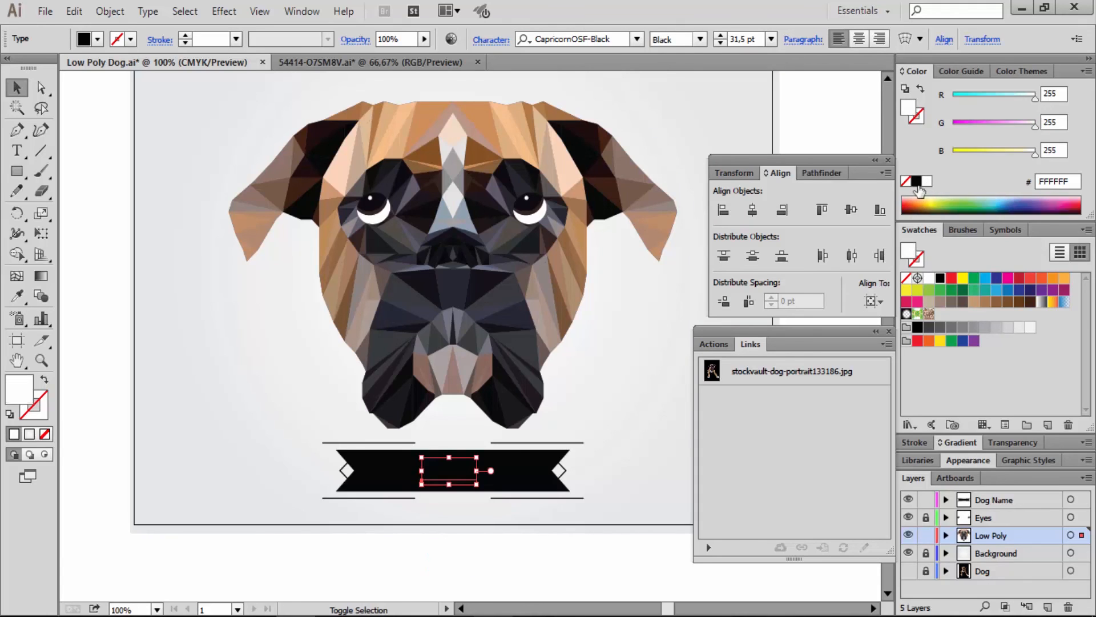
pyautogui.click(685, 547)
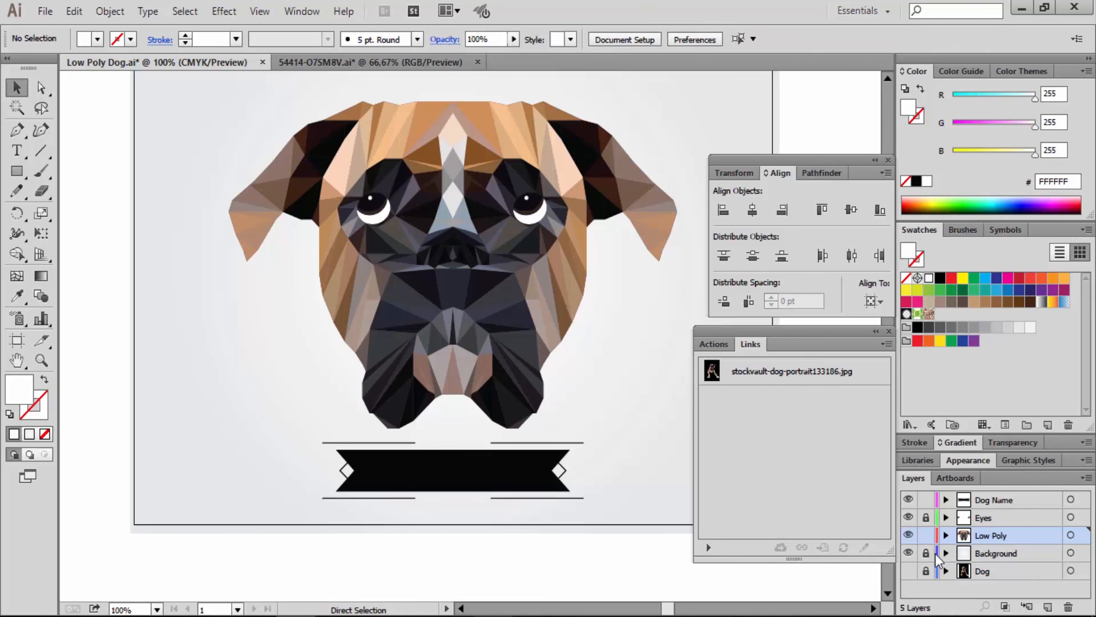
# Lock the Low Poly layer and place the Orion text on the Dog Name layer, in front of the black banner
pyautogui.click(927, 535)
pyautogui.click(926, 500)
pyautogui.click(501, 492)
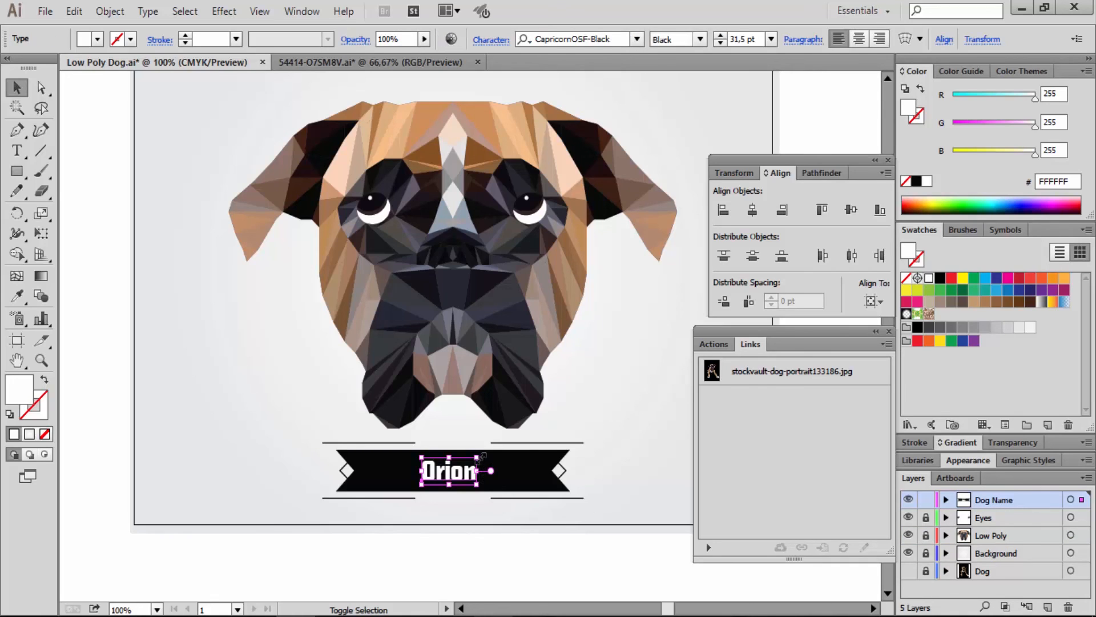
# Enlarge the Orion text slightly about its center on the banner and clear the selection
pyautogui.moveTo(477, 456); pyautogui.dragTo(494, 454)
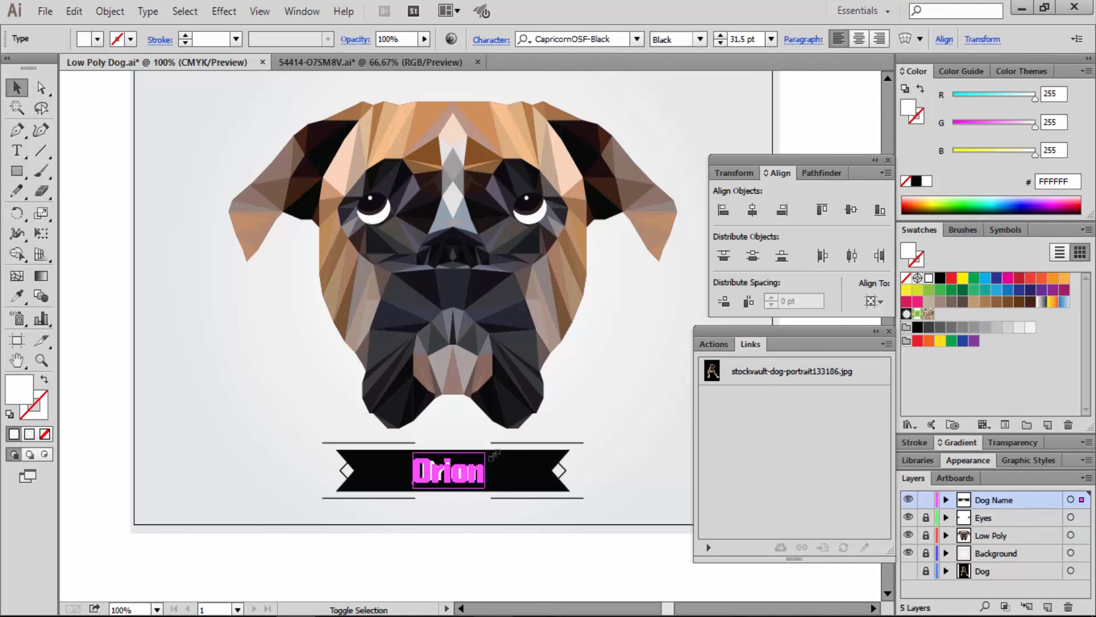
pyautogui.click(494, 564)
pyautogui.press('z')
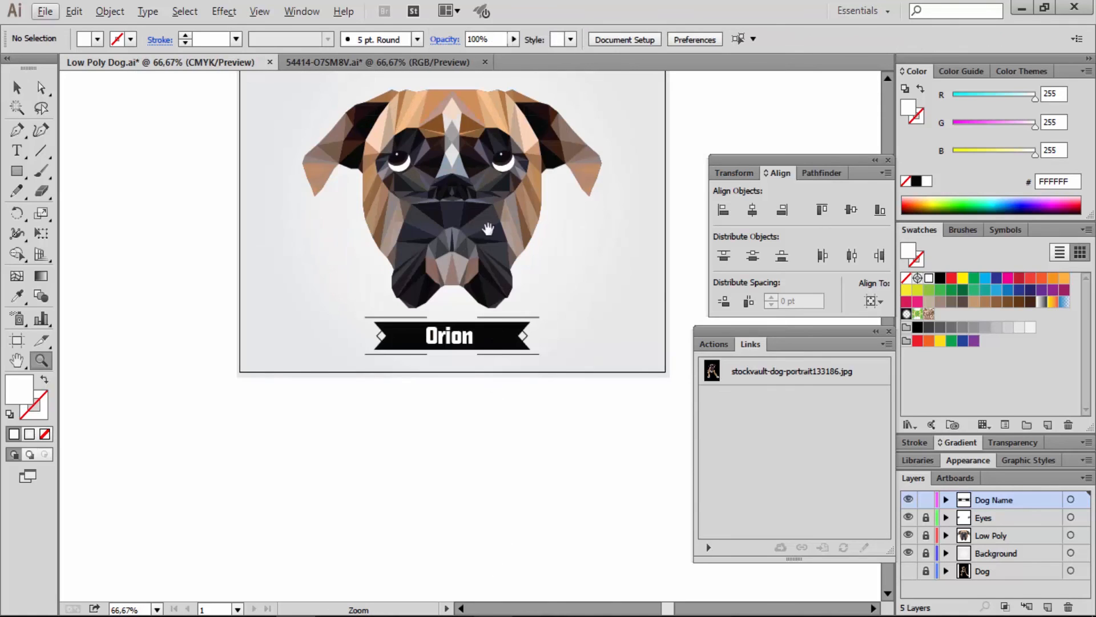
pyautogui.moveTo(489, 229); pyautogui.dragTo(488, 379)
pyautogui.press('v')
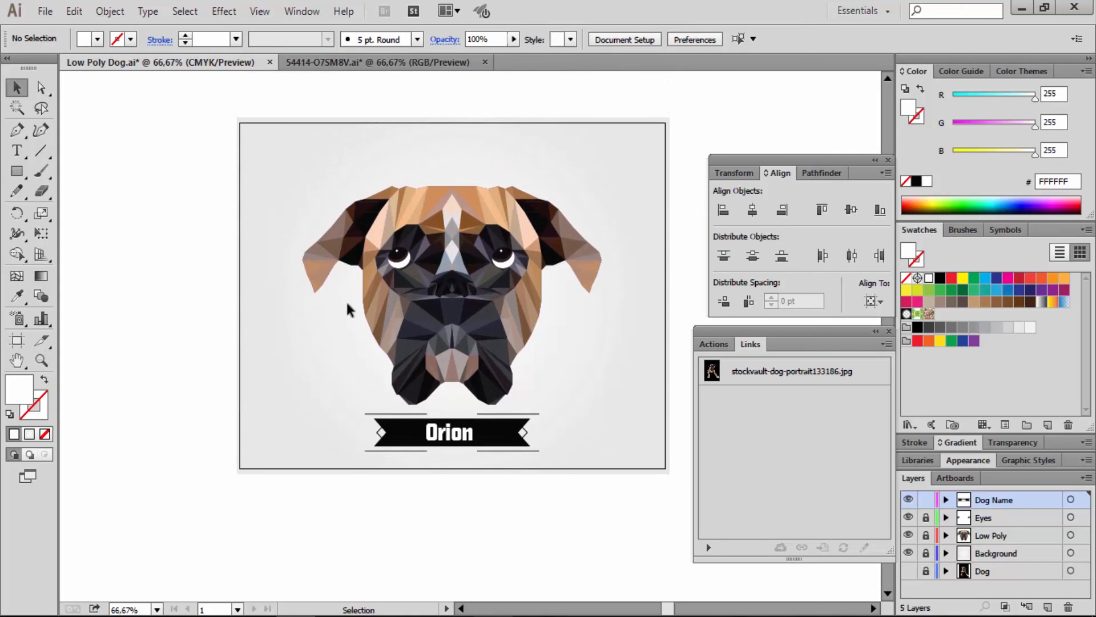
# Unlock the Eyes and Low Poly layers and move the dog, eyes and name banner together straight up on the artboard
pyautogui.click(926, 518)
pyautogui.click(926, 535)
pyautogui.moveTo(604, 500); pyautogui.dragTo(264, 150)
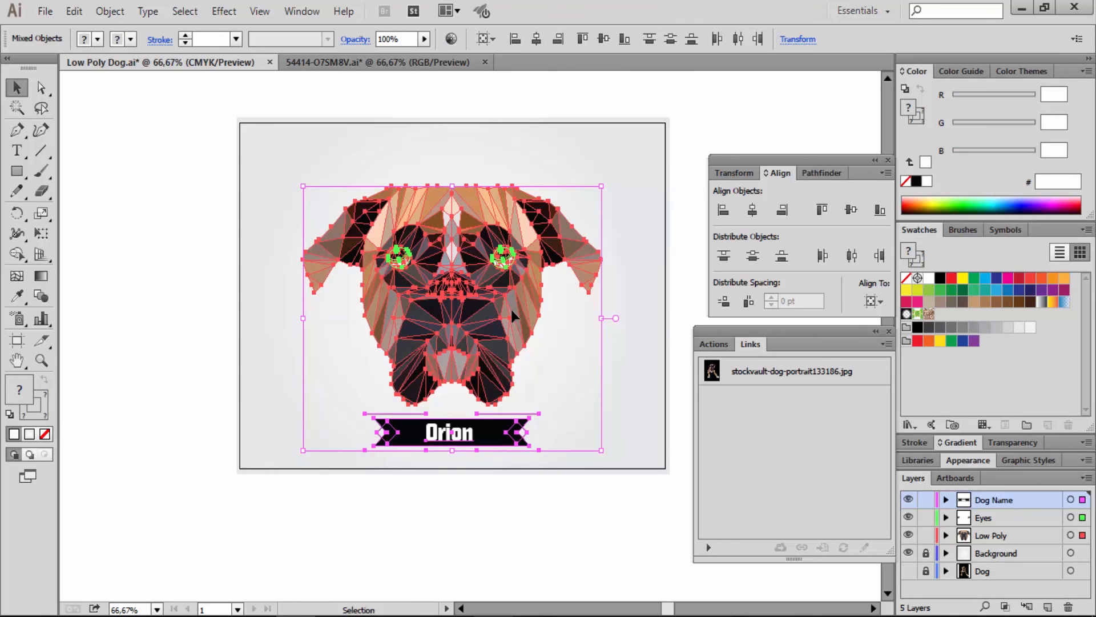
pyautogui.moveTo(512, 309); pyautogui.dragTo(512, 287)
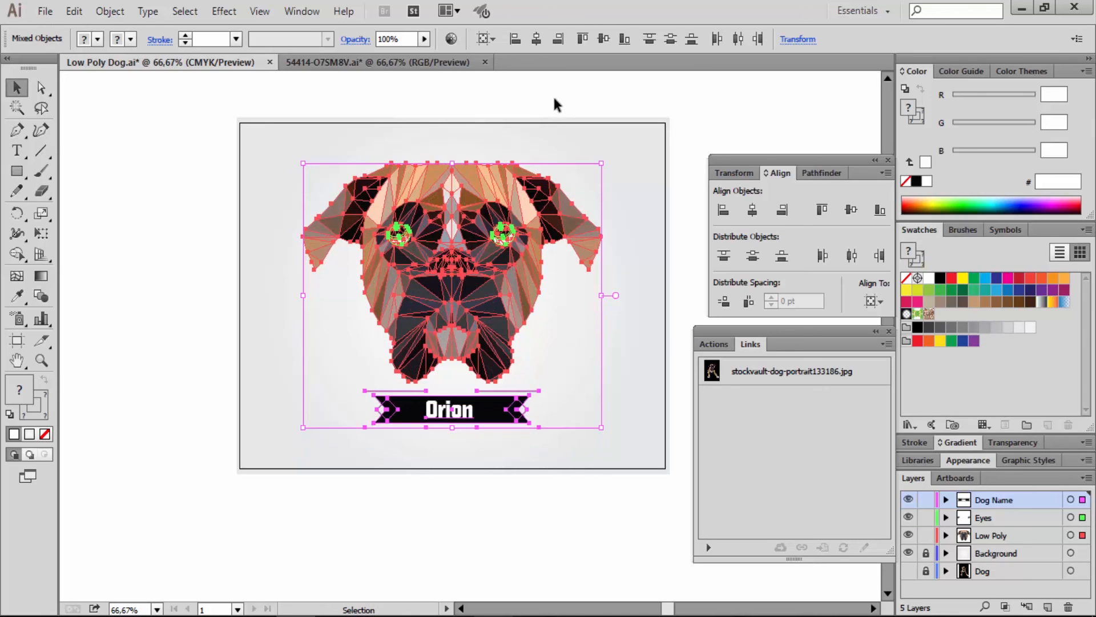
pyautogui.moveTo(509, 207); pyautogui.dragTo(509, 207)
pyautogui.hotkey('shift', 'Left')
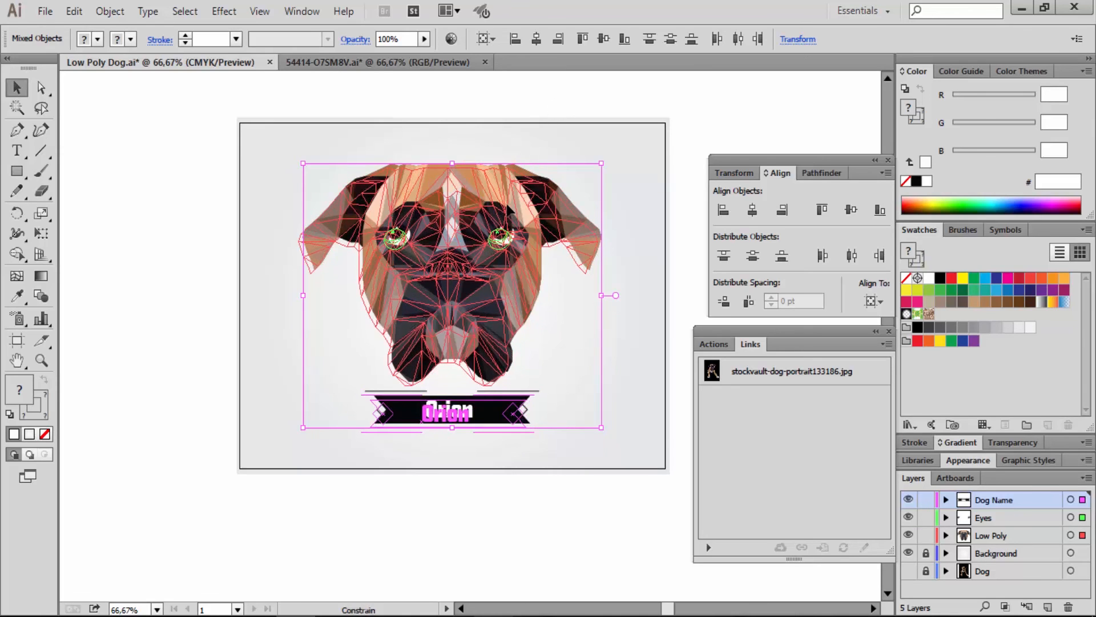
pyautogui.hotkey('ctrl', 'z')
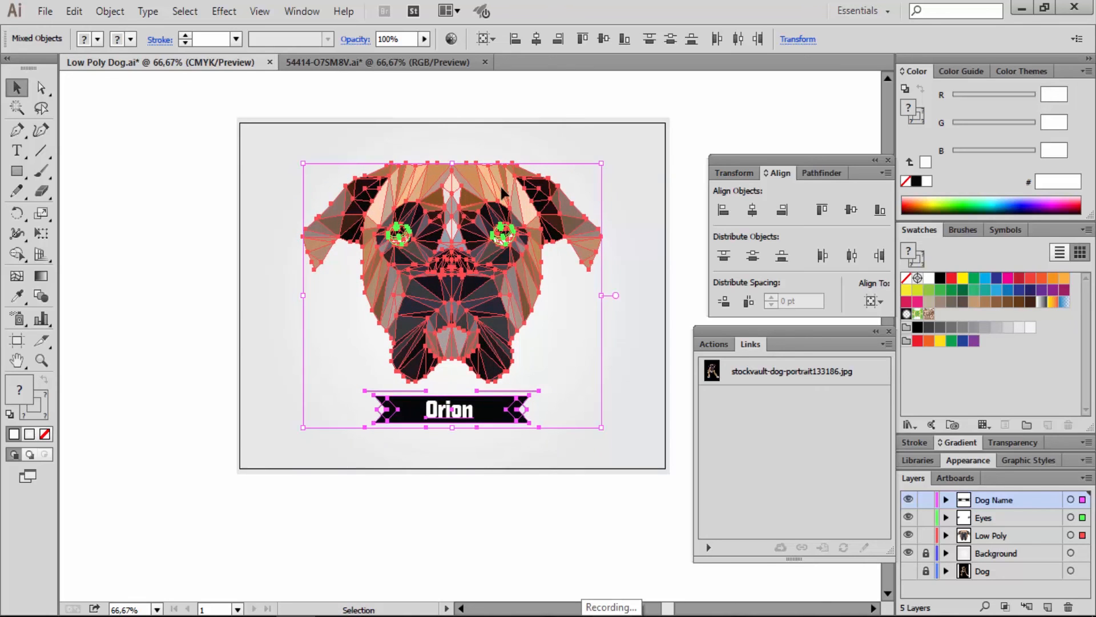
# Shift the selected dog, eyes and banner slightly down to balance them vertically on the artboard, and clear the selection
pyautogui.moveTo(505, 198); pyautogui.dragTo(501, 195)
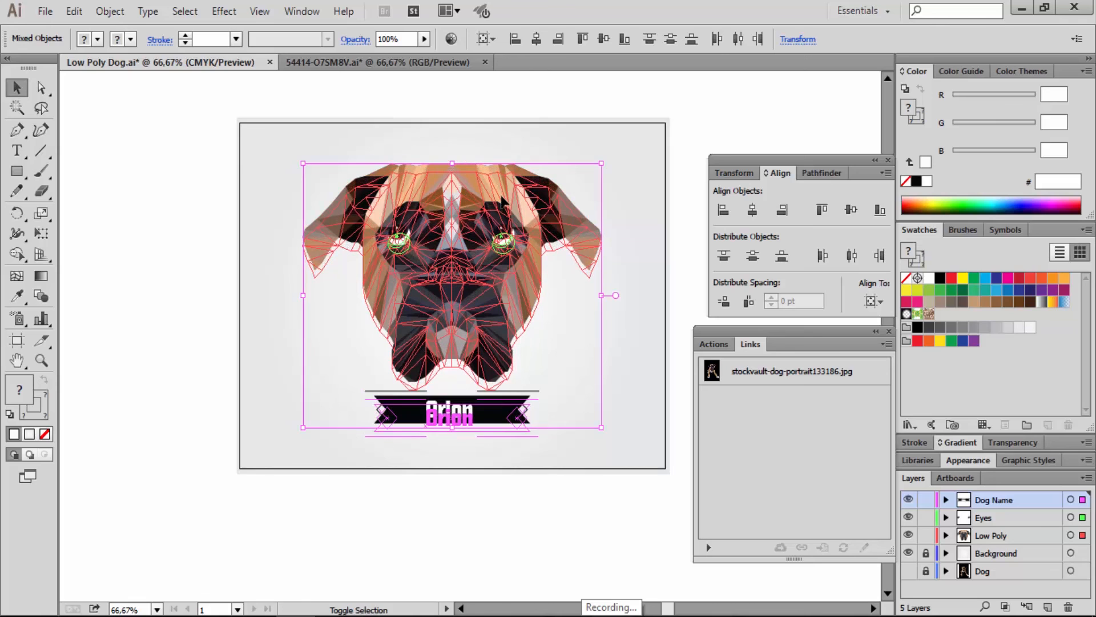
pyautogui.click(551, 92)
# Examine the whole portrait with its name banner centered in the view
pyautogui.press('z')
pyautogui.keyDown('alt'); pyautogui.click(517, 278); pyautogui.keyUp('alt')
pyautogui.click(435, 346)
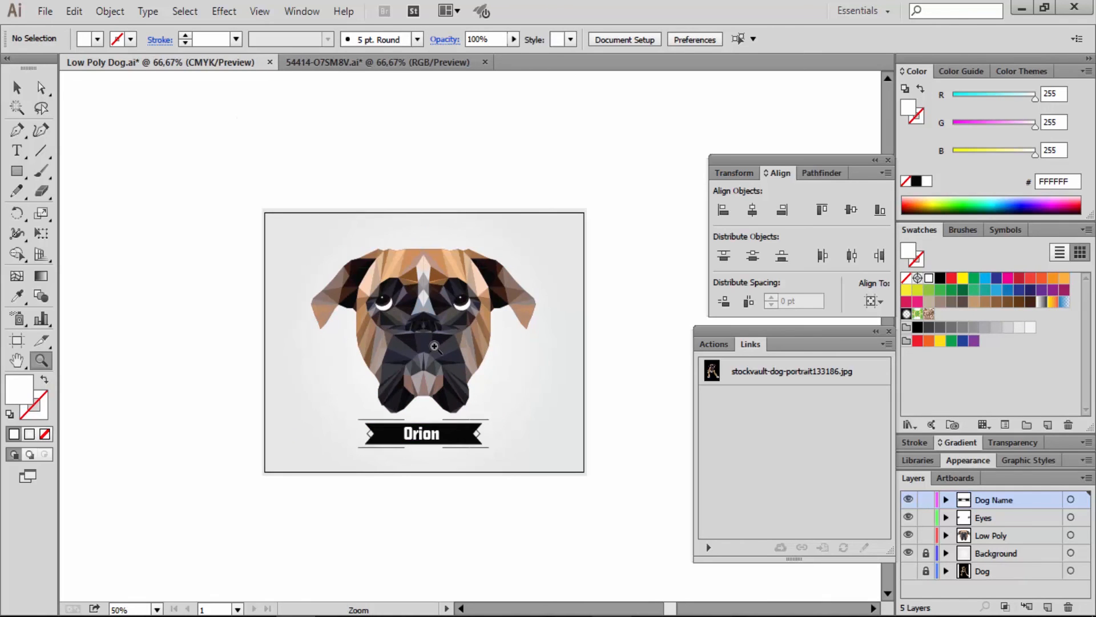
pyautogui.press('v')
pyautogui.press('space')
pyautogui.moveTo(455, 368); pyautogui.dragTo(417, 355)
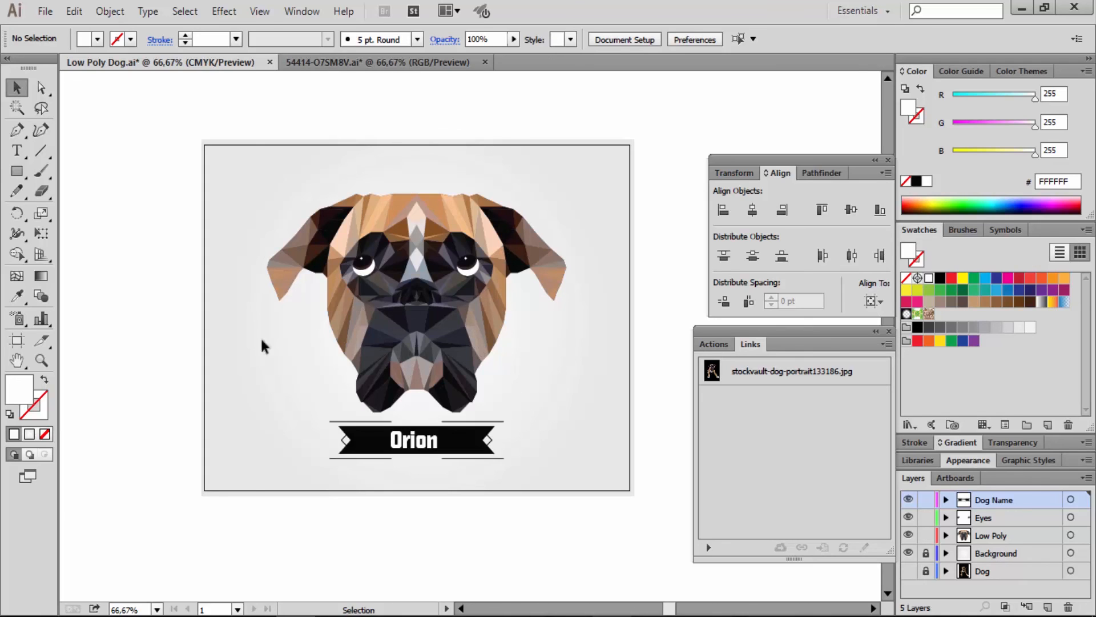
pyautogui.press('a')
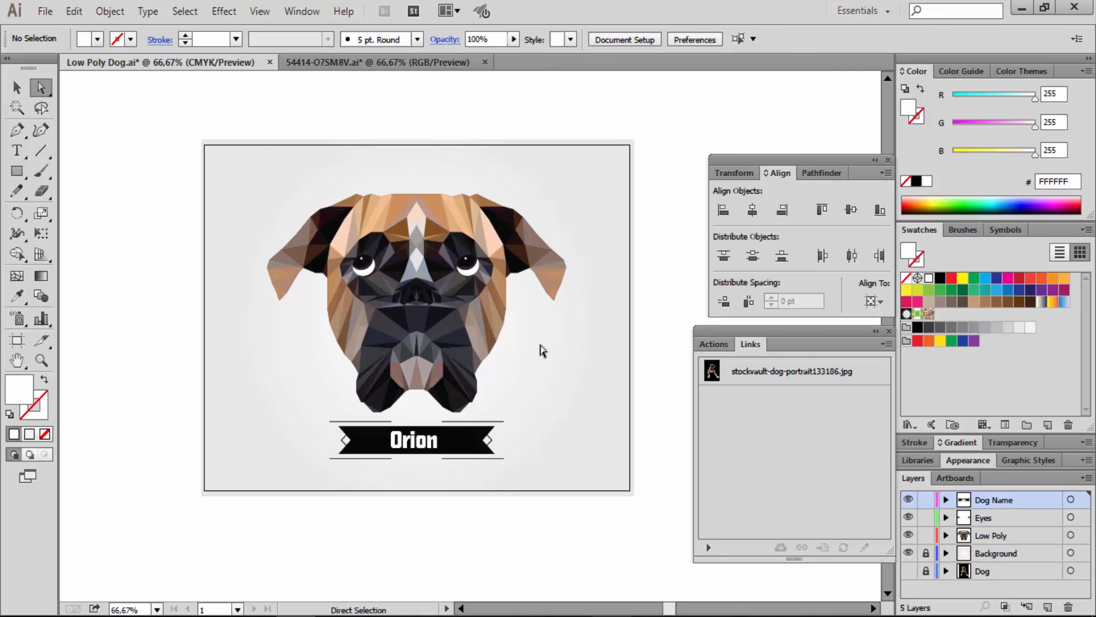
pyautogui.press('v')
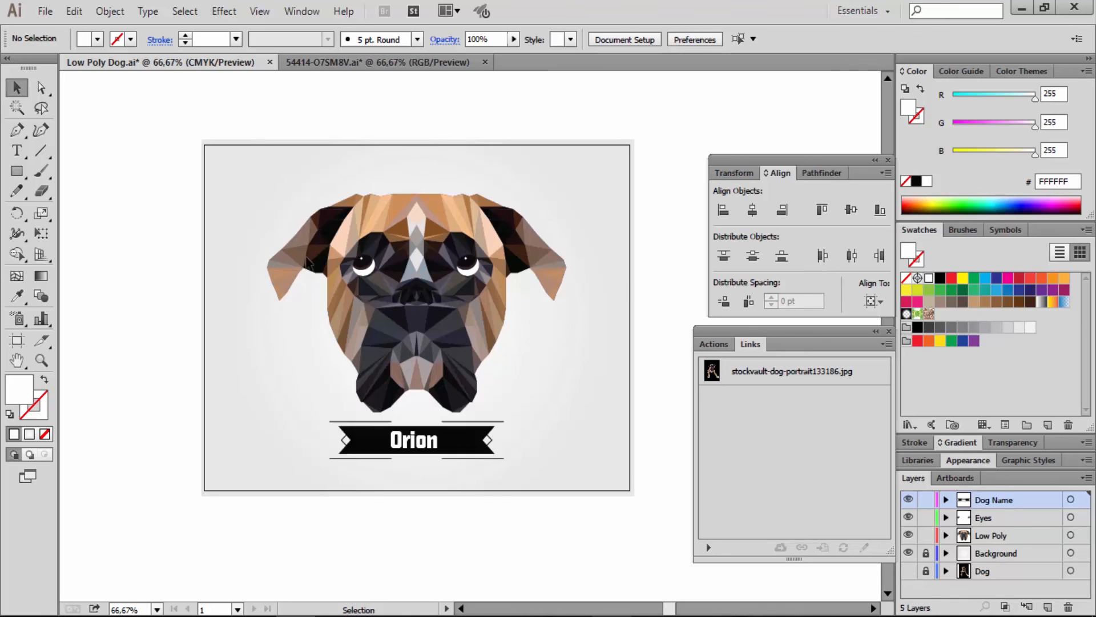